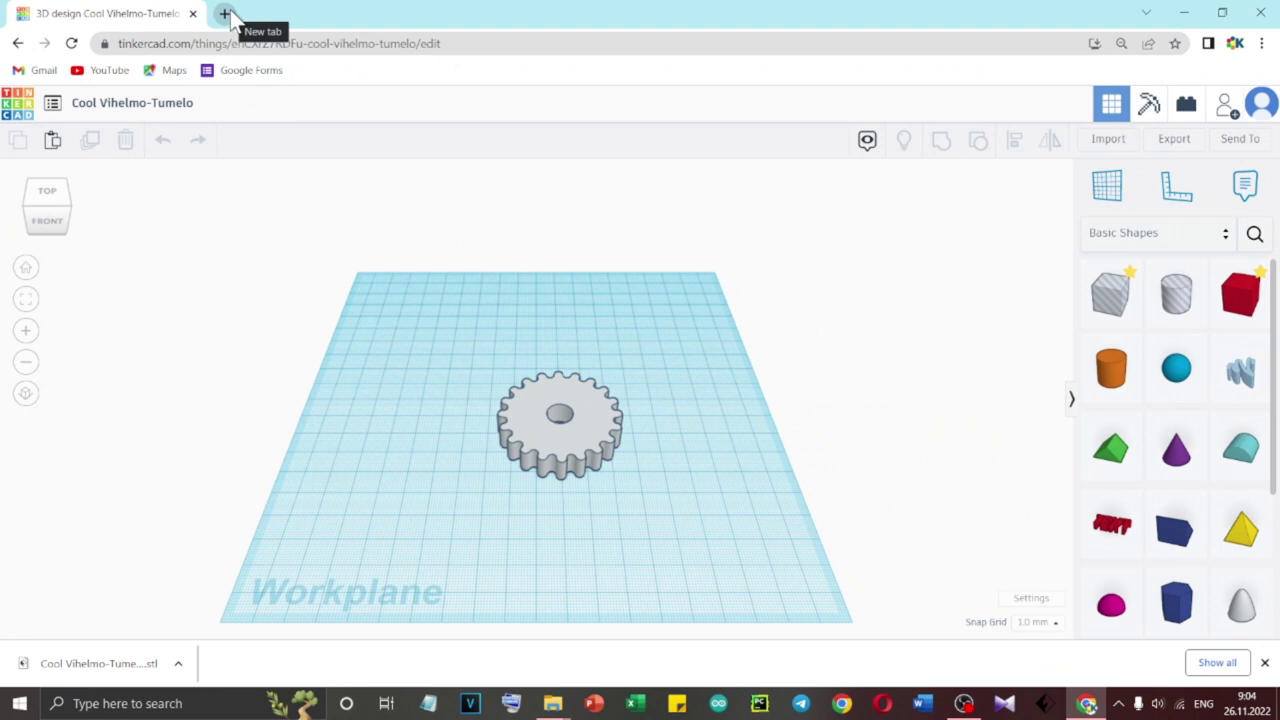
Search Google for "flashprint download" in a new browser tab and open Flashforge's download center page
text(flasprint)
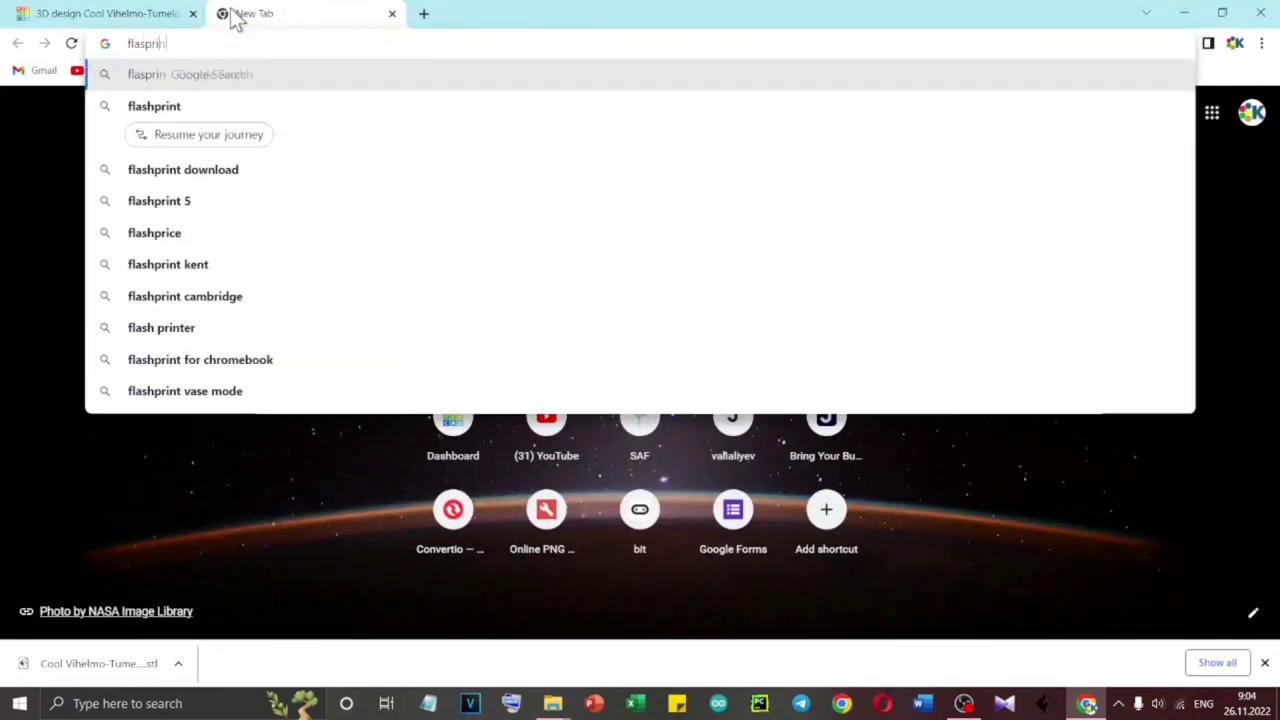
key(Down)
key(Down)
key(Return)
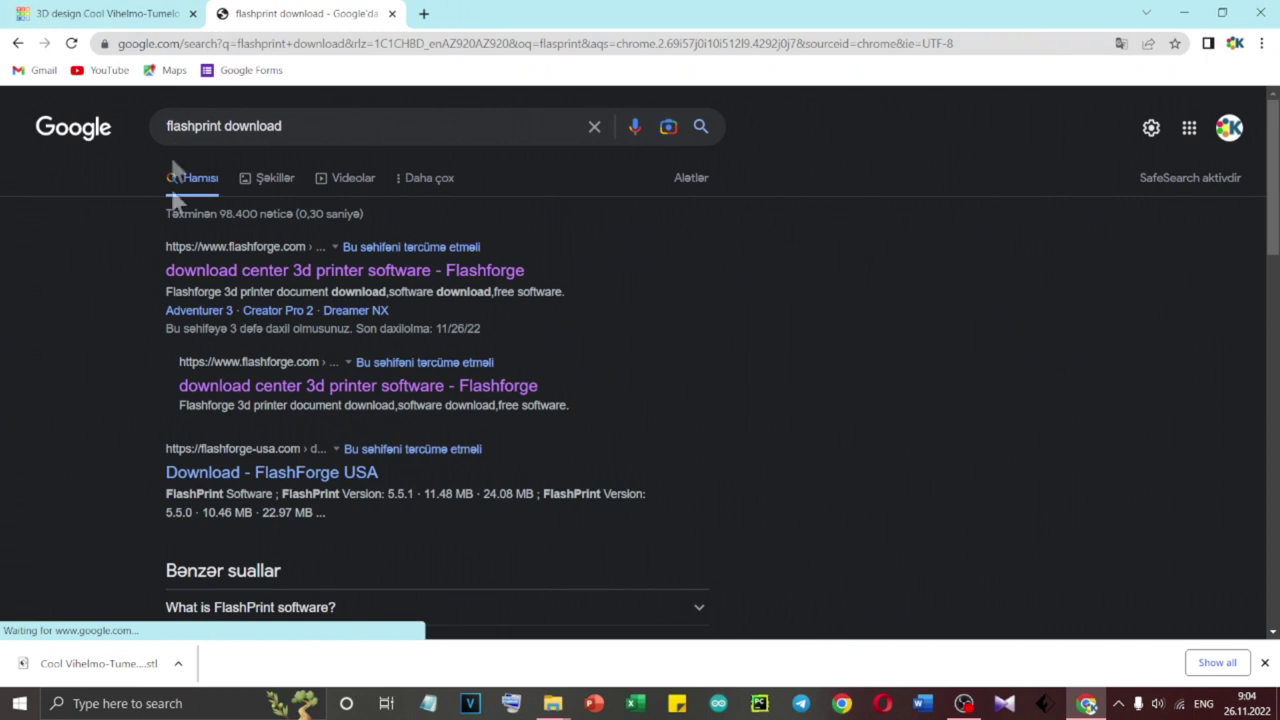
click(306, 284)
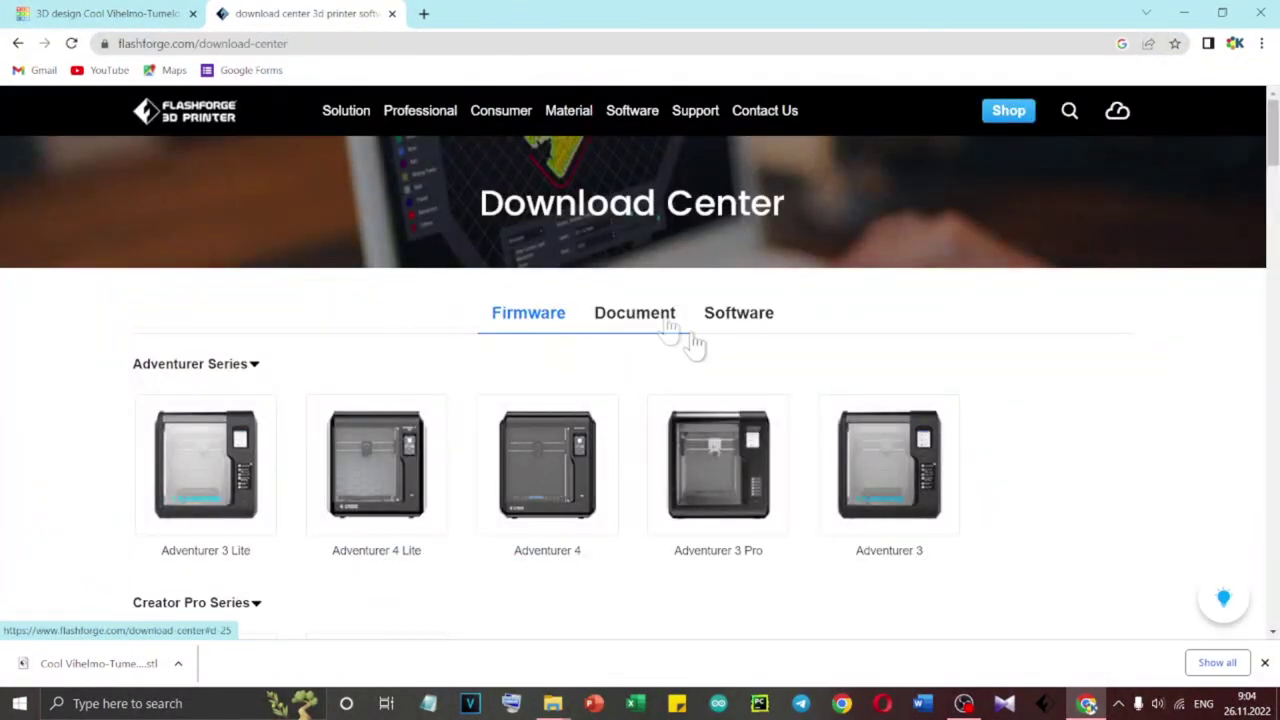
Open the FlashPrint page among the download center's software and look through the available versions for each operating system
click(744, 315)
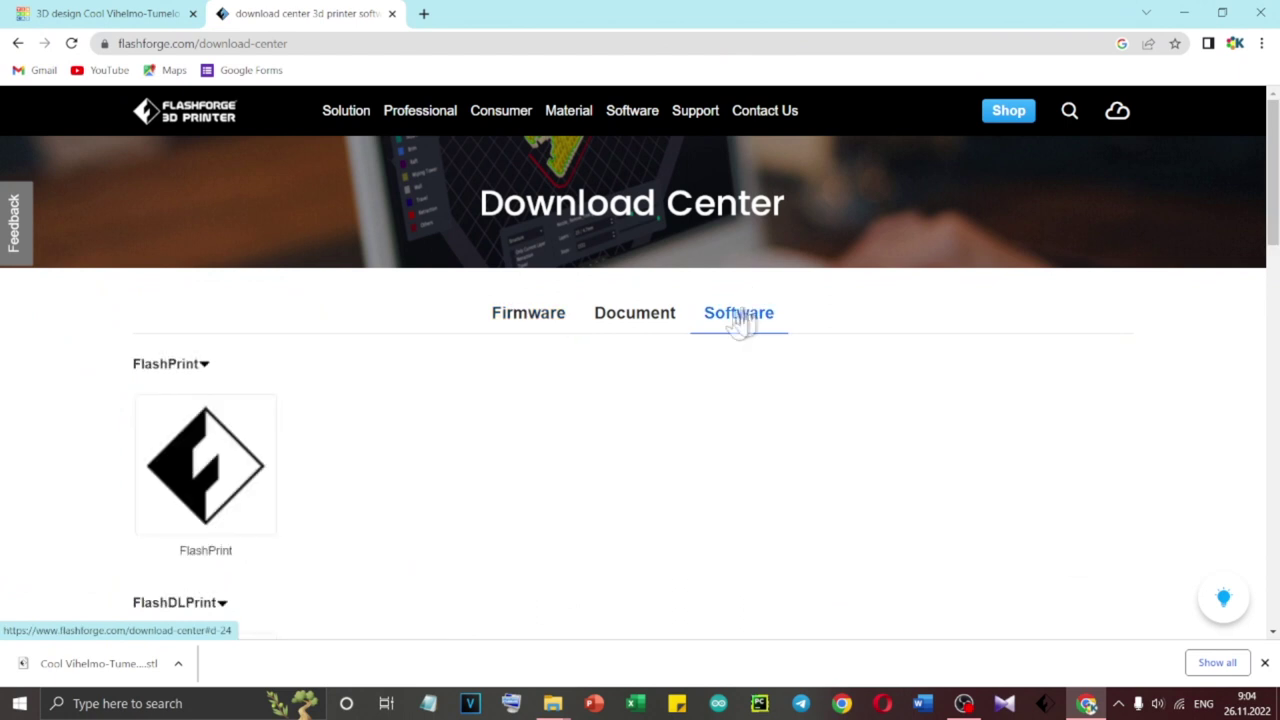
scroll(256, 568, down, 2)
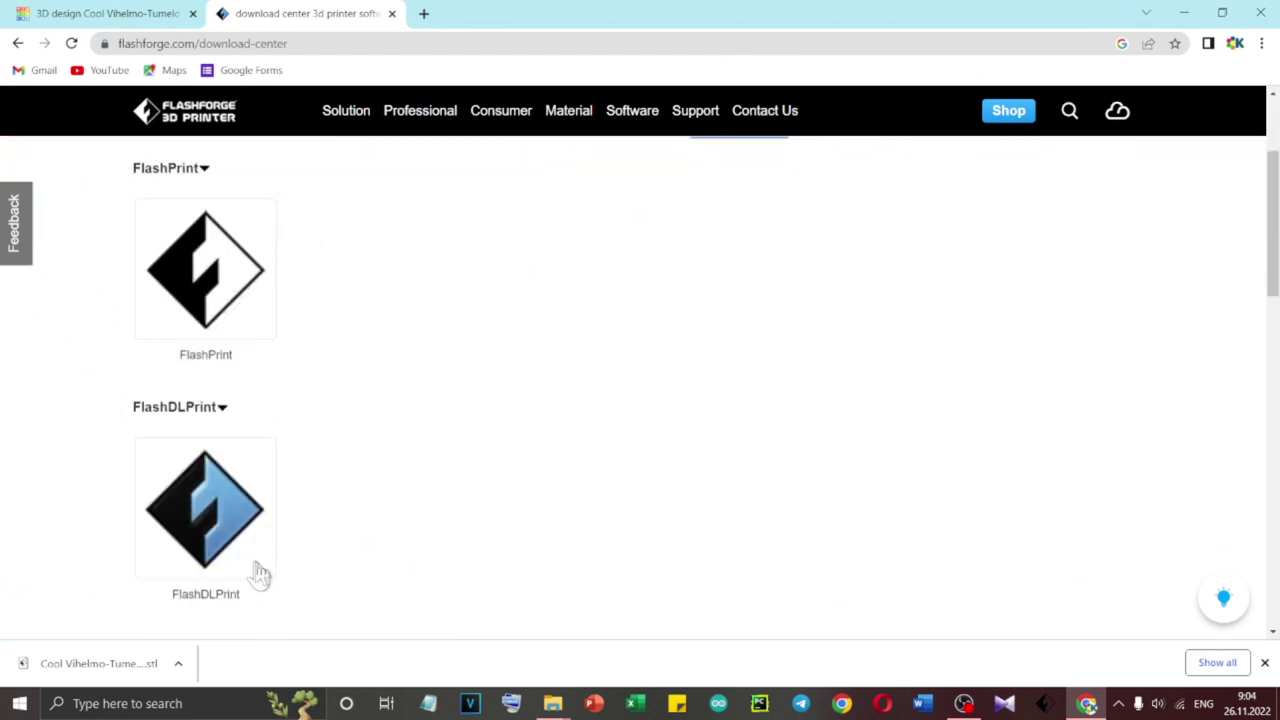
scroll(257, 571, up, 1)
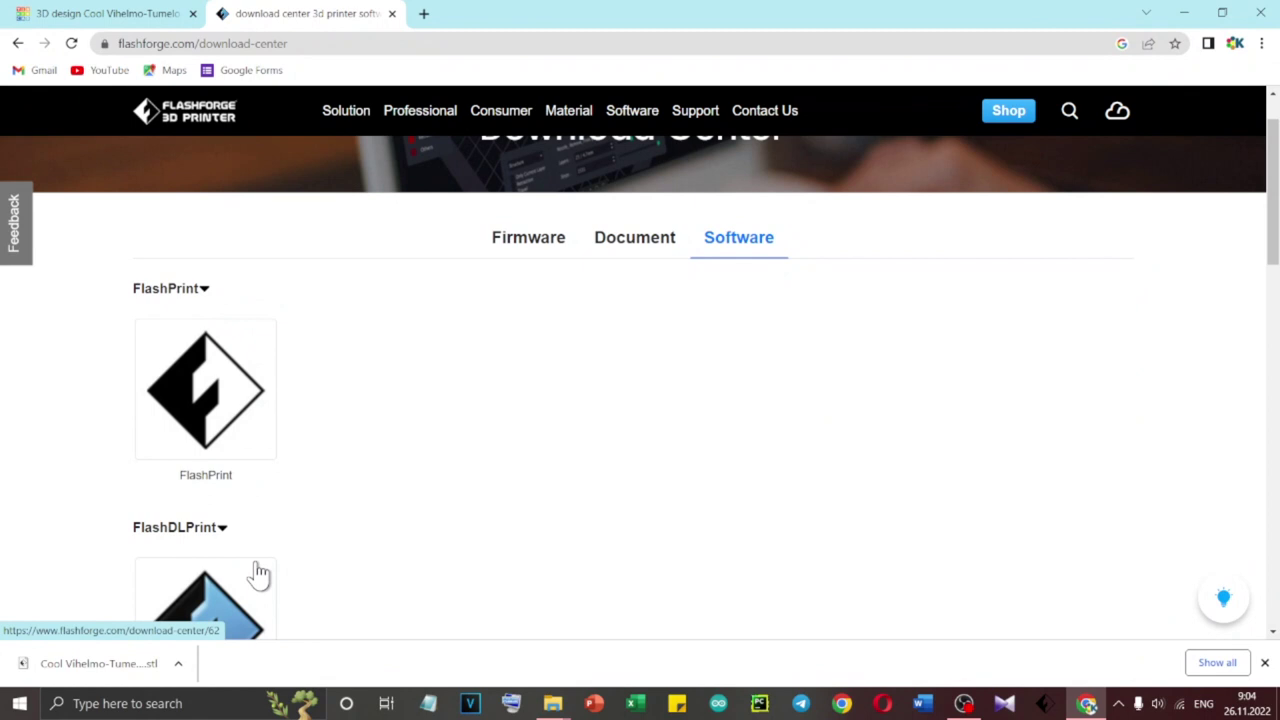
scroll(258, 573, down, 1)
scroll(258, 573, up, 1)
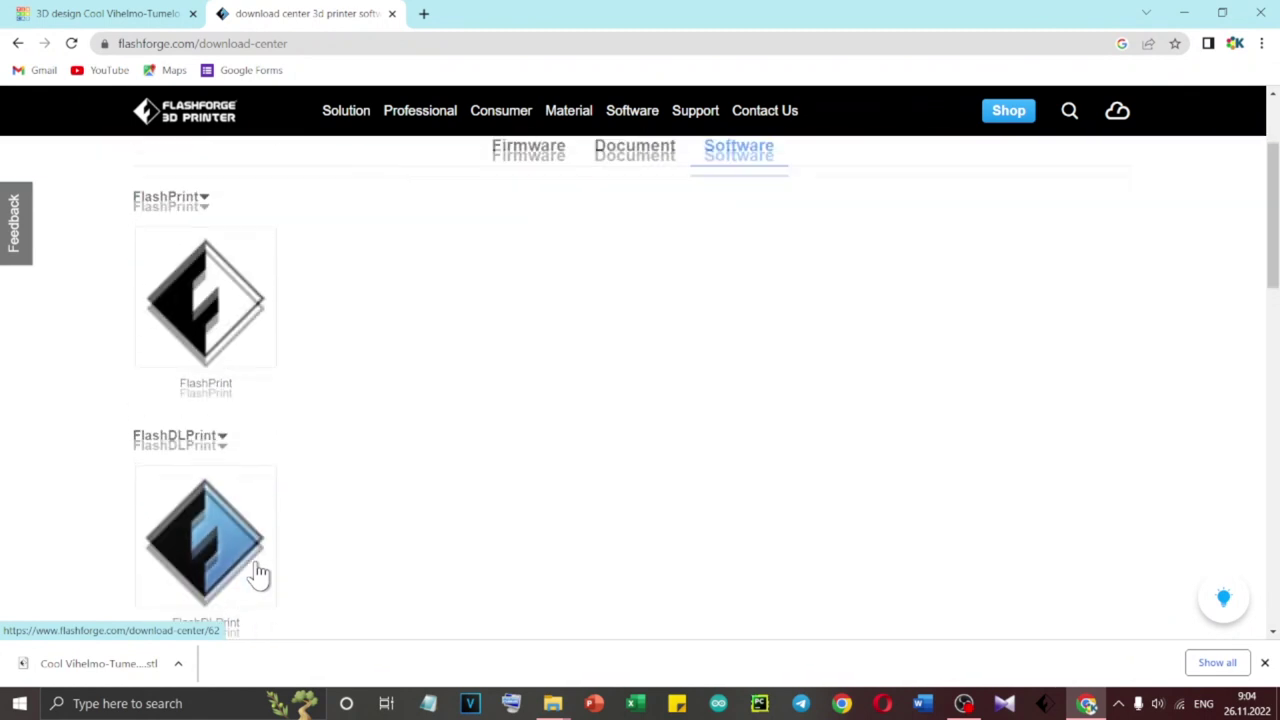
click(218, 303)
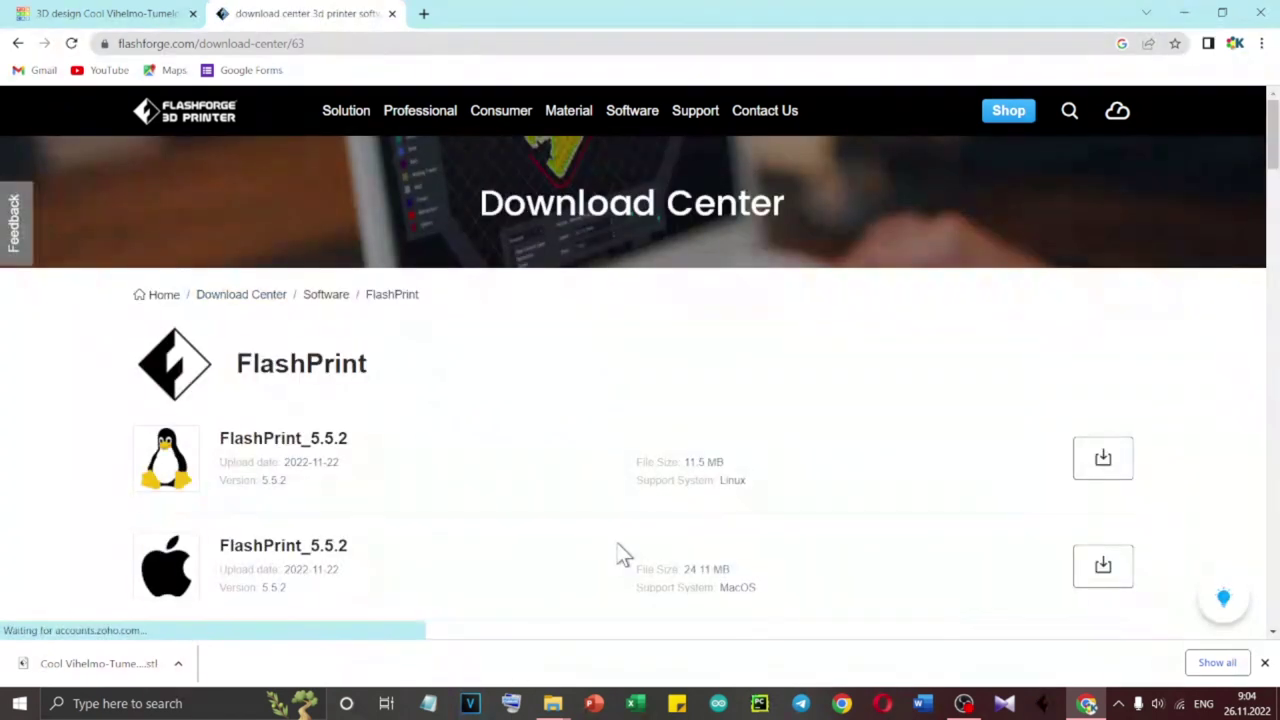
scroll(617, 554, down, 3)
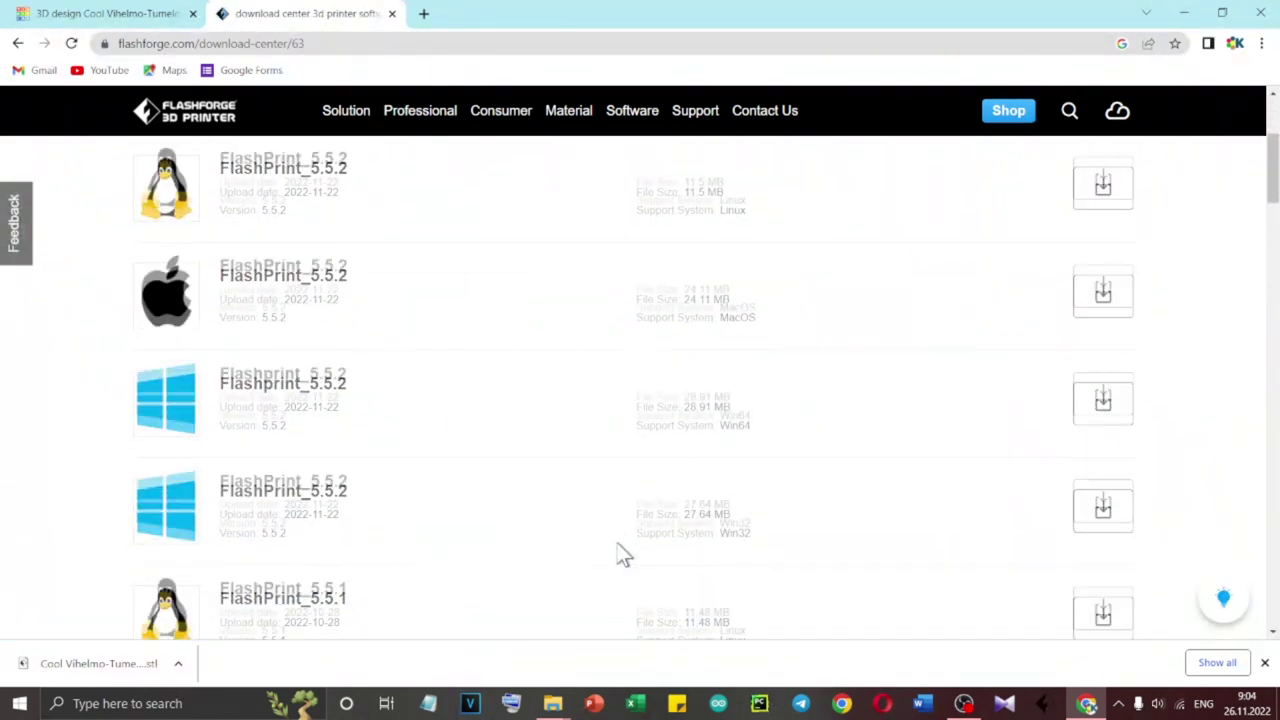
scroll(617, 554, down, 2)
scroll(618, 548, down, 2)
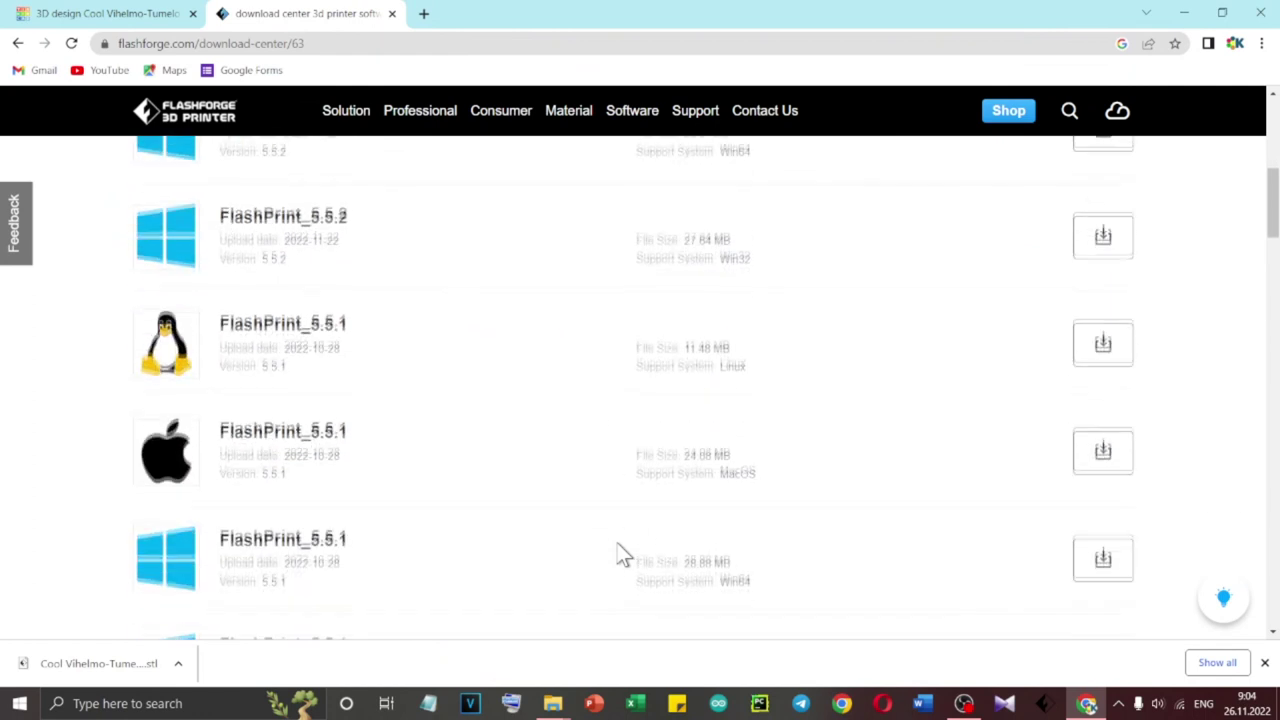
scroll(617, 554, up, 2)
scroll(617, 554, down, 1)
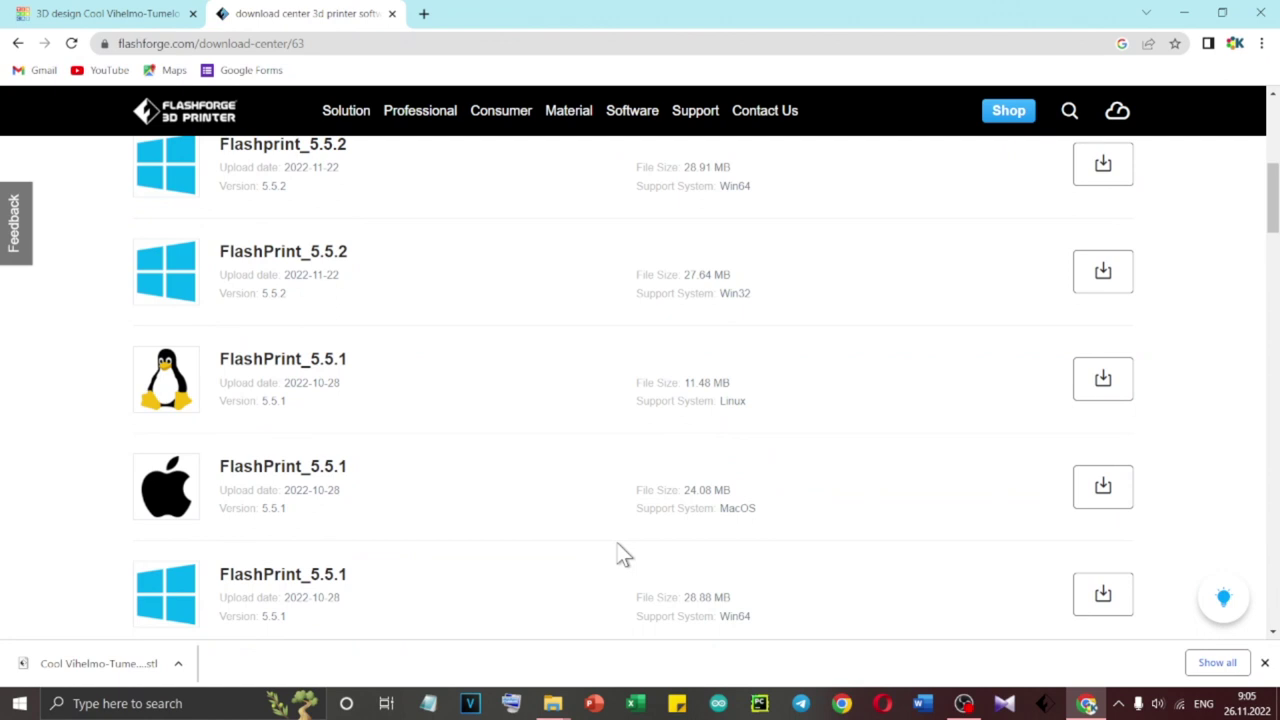
Minimize the browser and open the Data (E:) drive in File Explorer to locate FlashPrint_5.5.1_win64.zip
click(1183, 13)
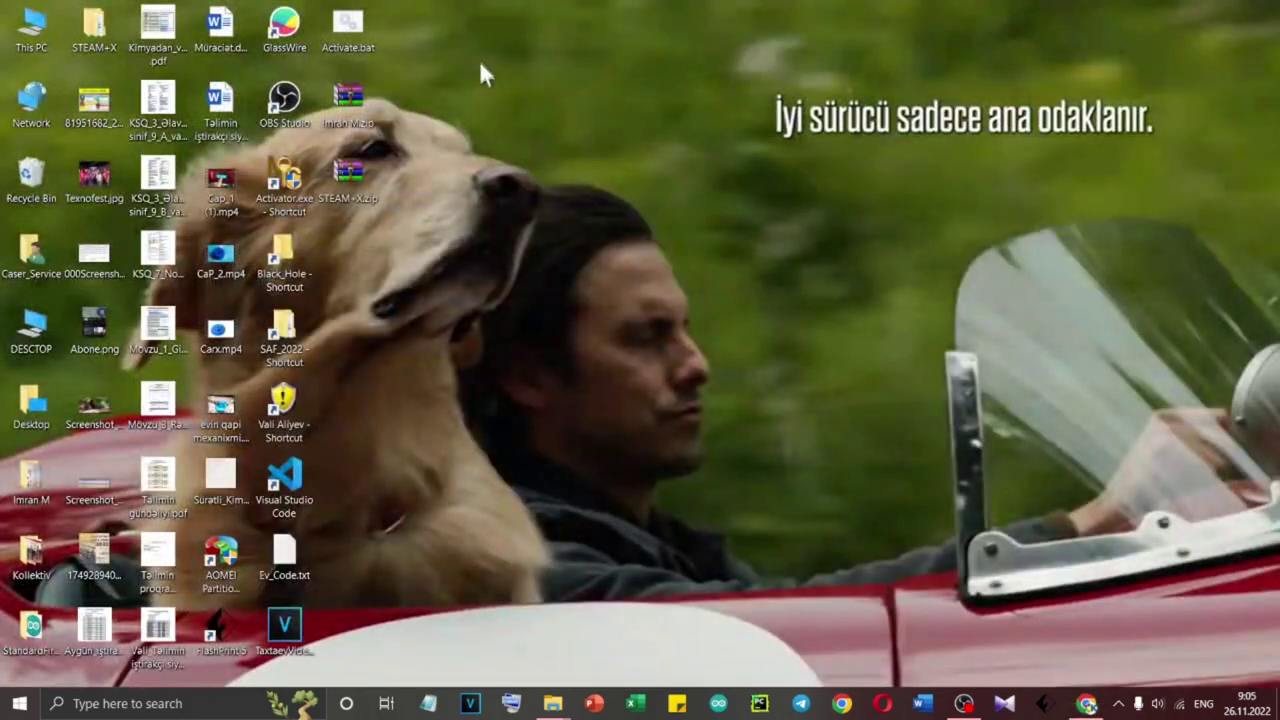
double_click(37, 33)
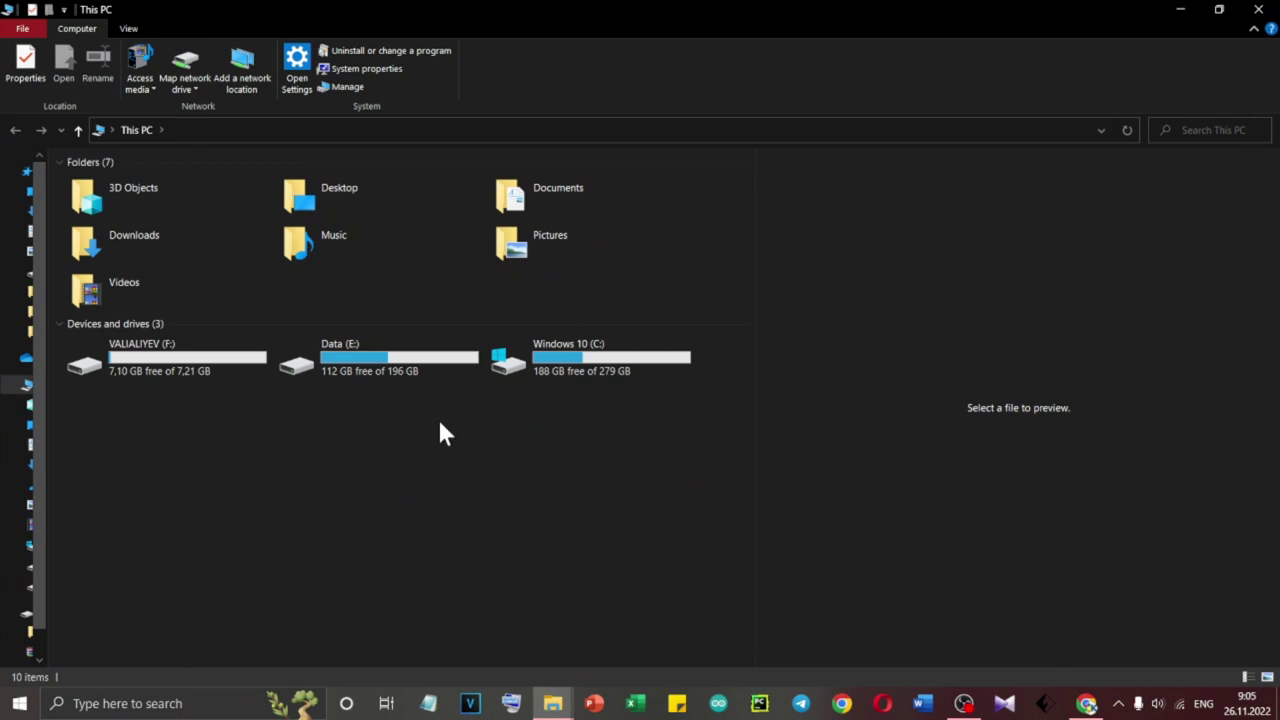
double_click(442, 362)
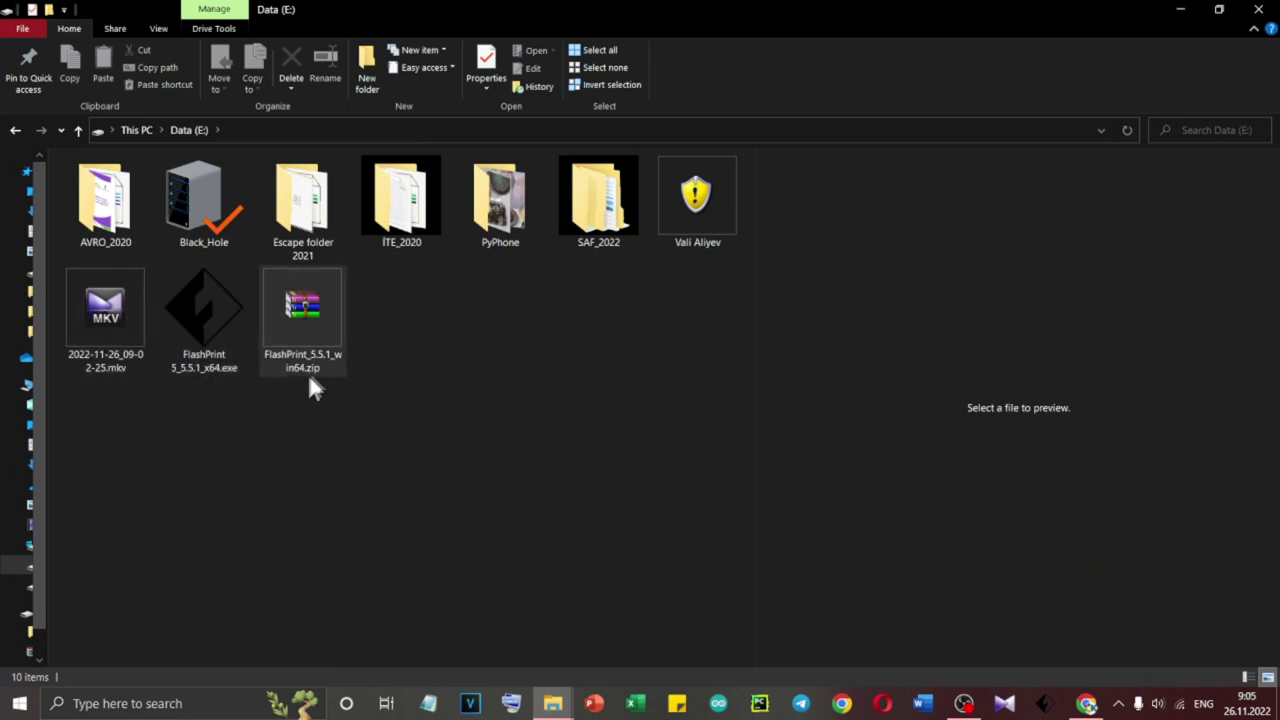
mouse_move(310, 365)
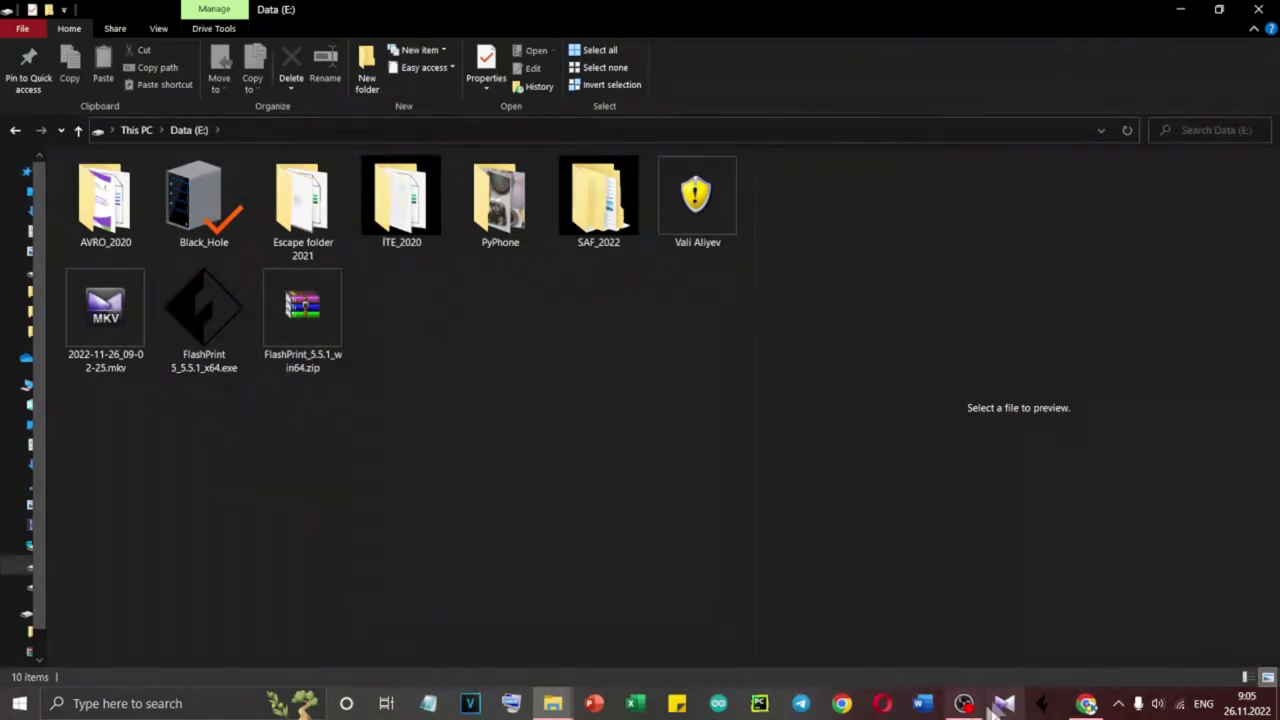
click(841, 703)
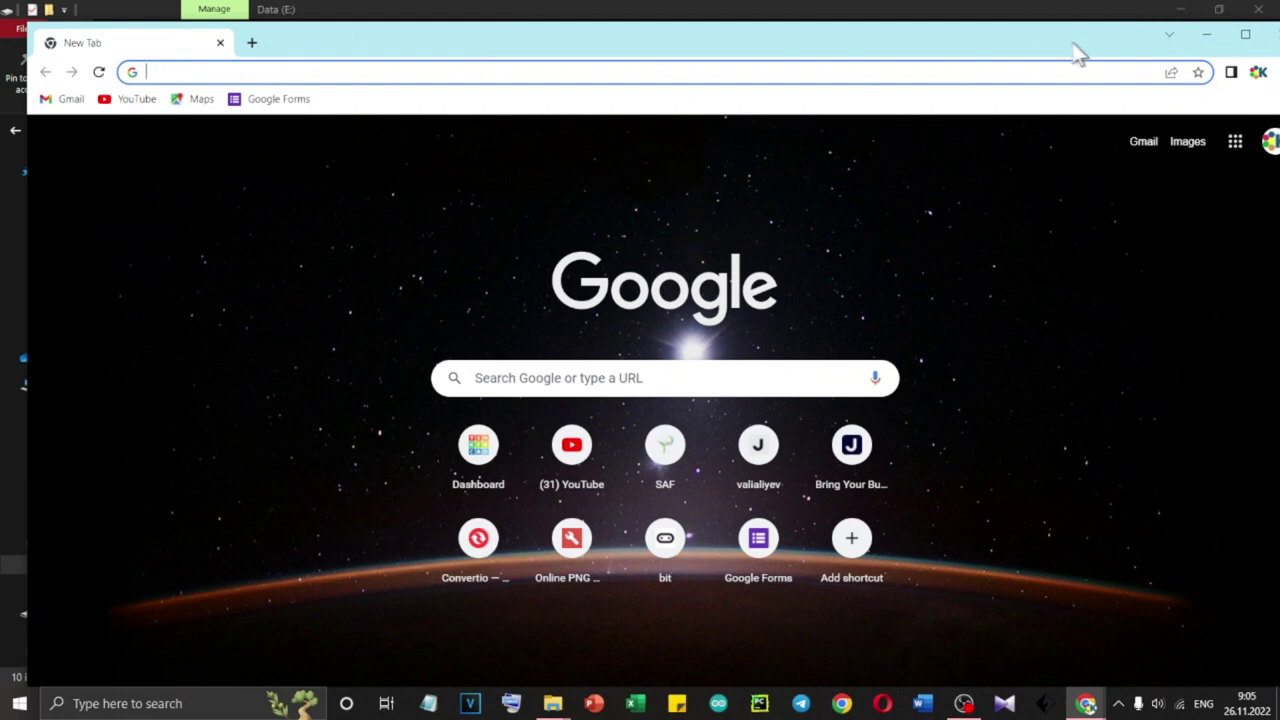
drag(1077, 49, 968, 45)
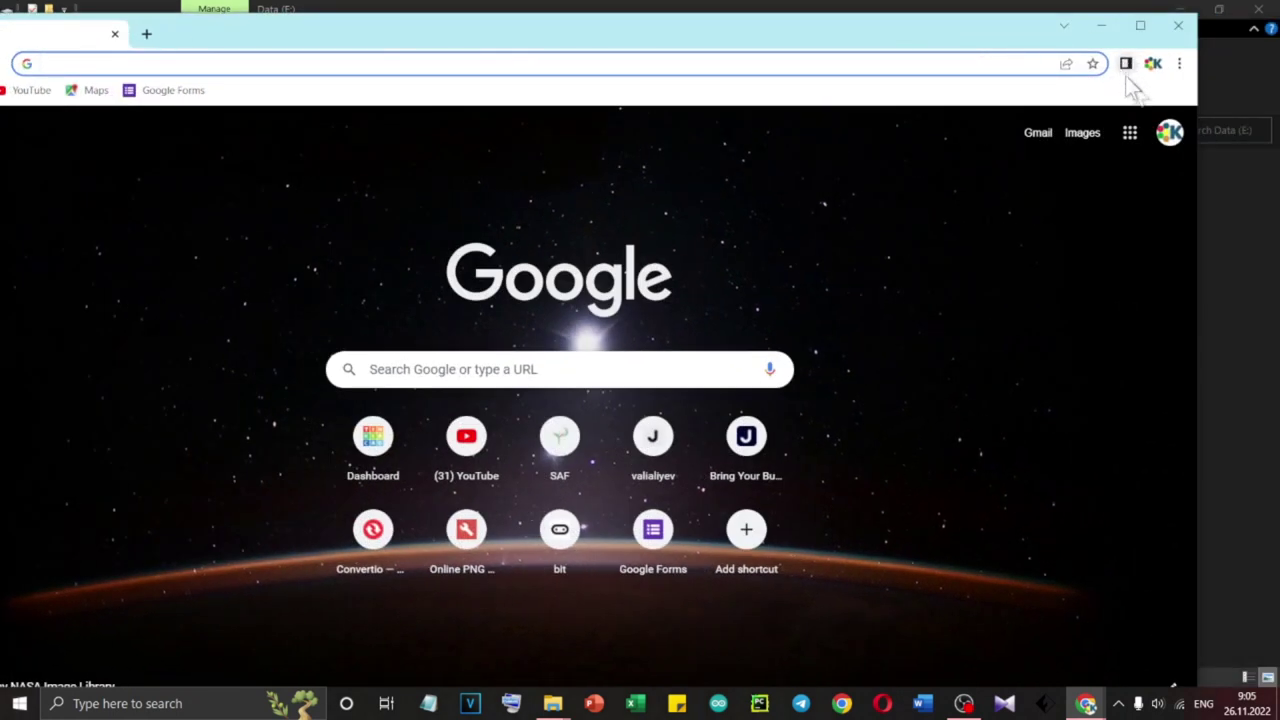
click(1188, 10)
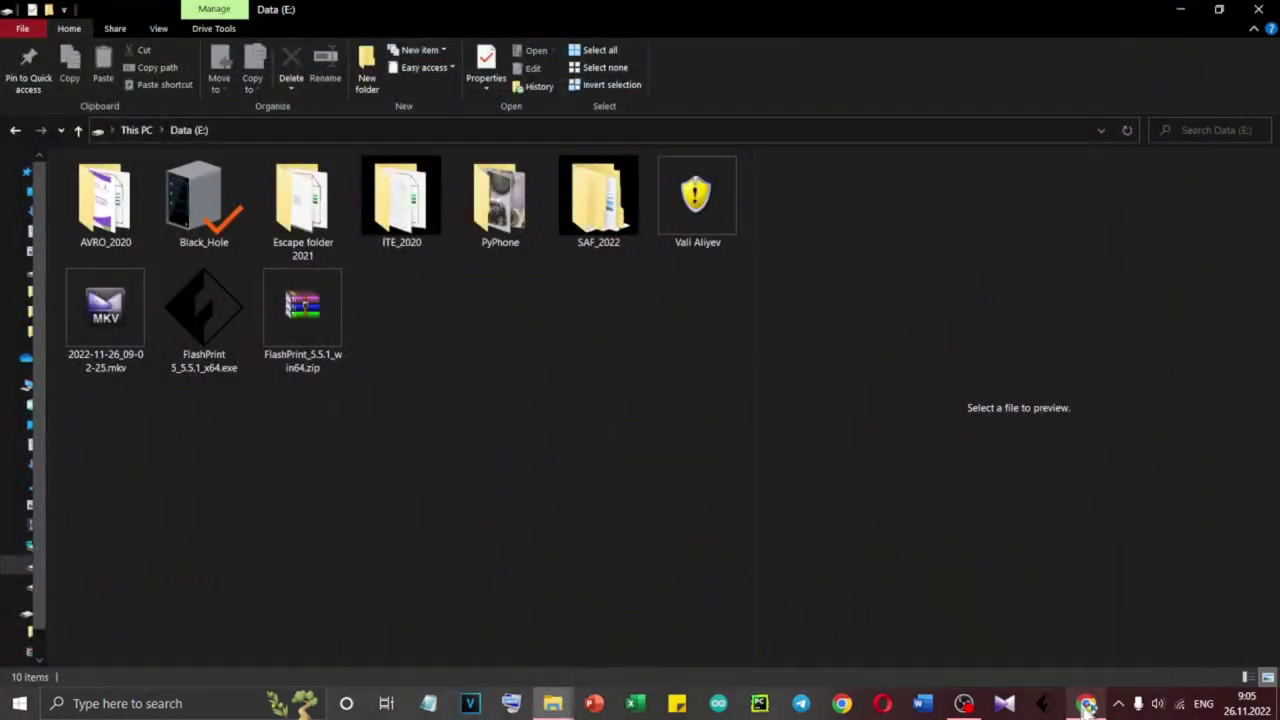
Return to Chrome, open the downloaded Cool Vihelmo-Tumelo STL file in FlashPrint, decline the version update, and minimize FlashPrint
click(1087, 703)
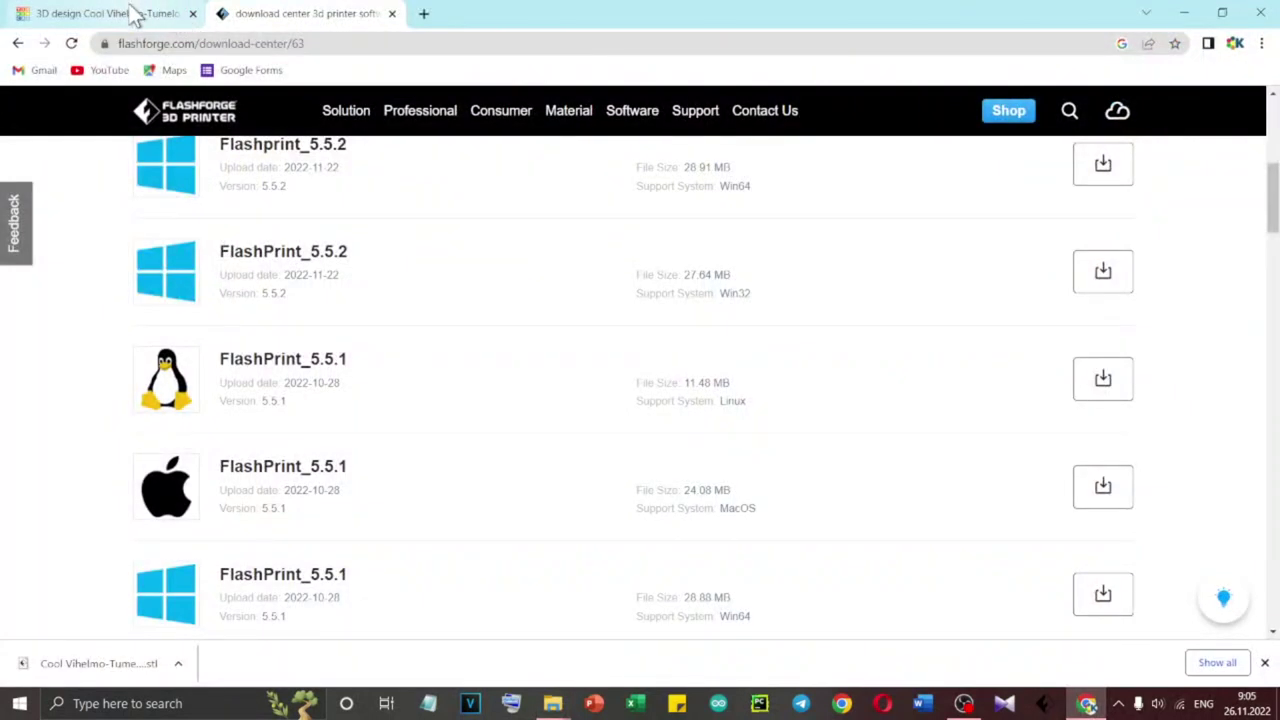
click(92, 662)
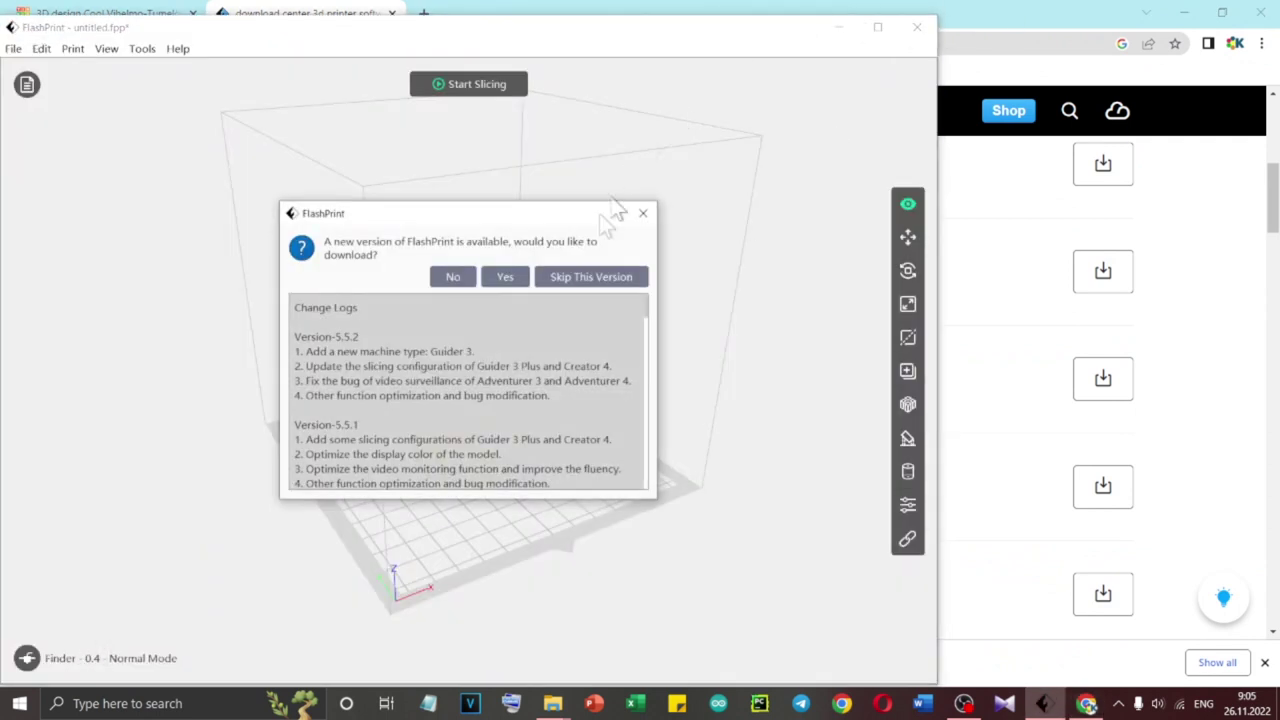
click(456, 276)
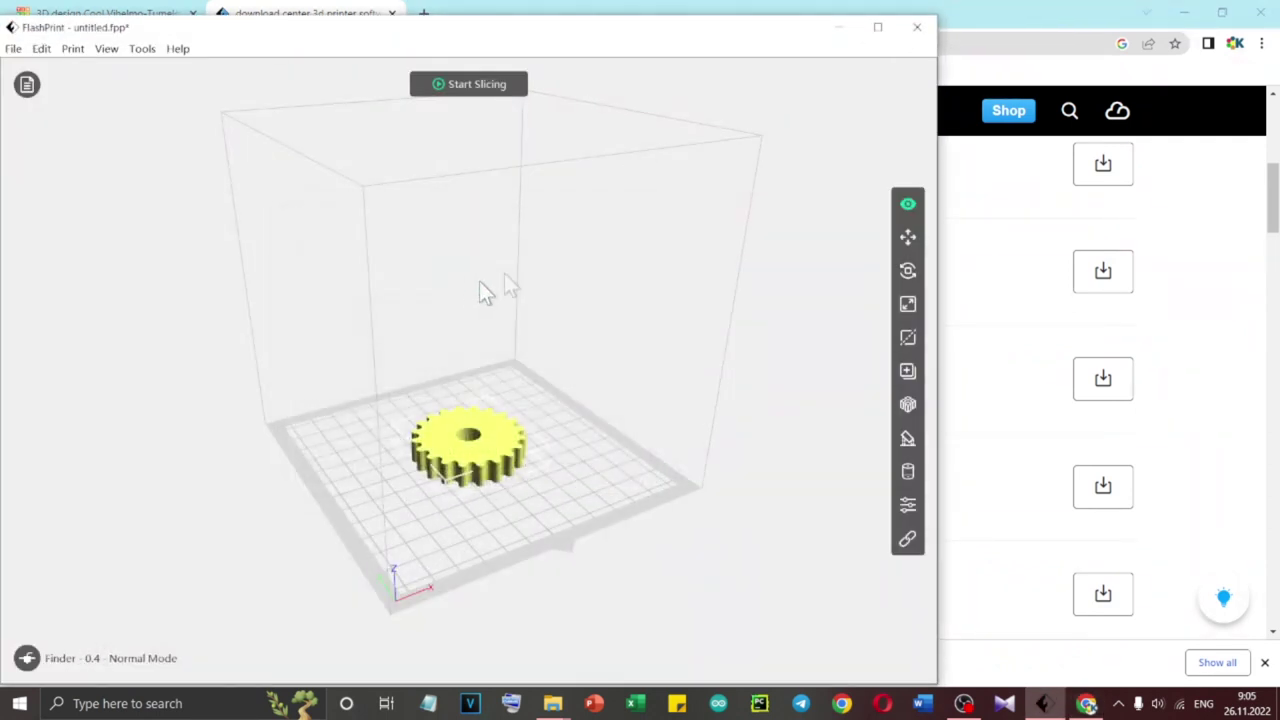
click(841, 30)
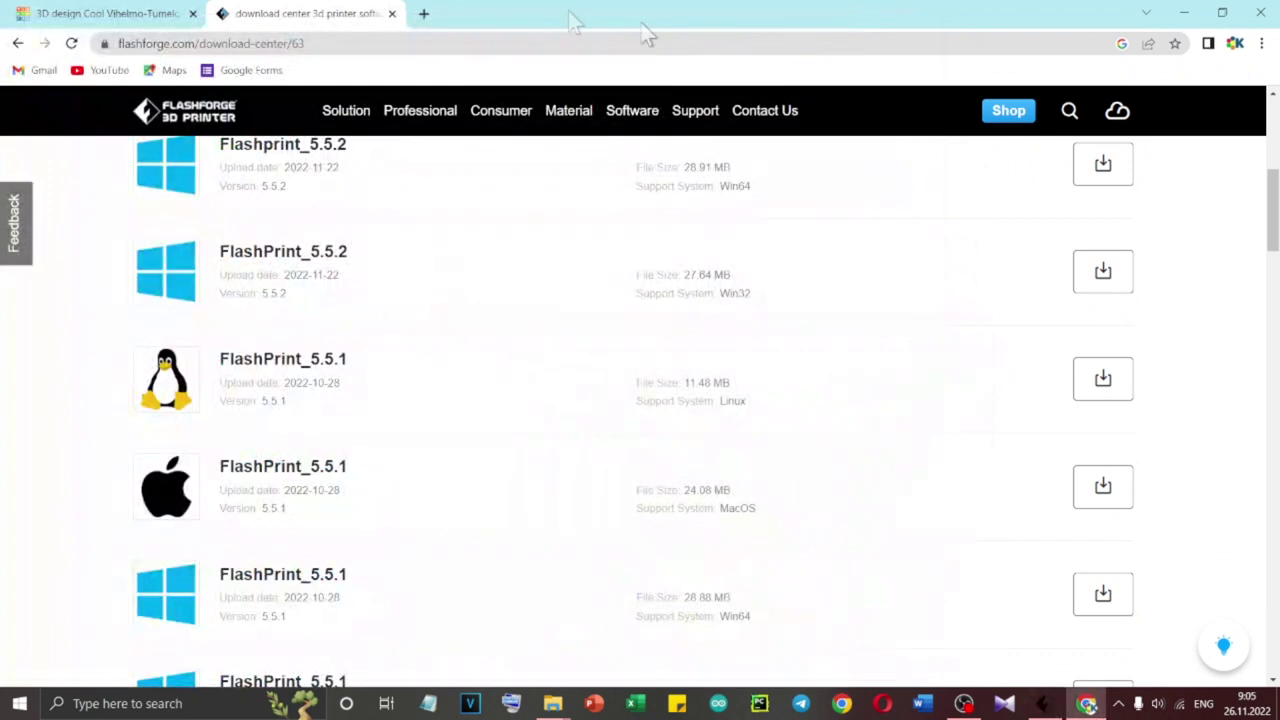
Open Chrome's downloads list in a new tab and show the latest Cool Vihelmo-Tumelo STL in a maximized folder window
click(423, 13)
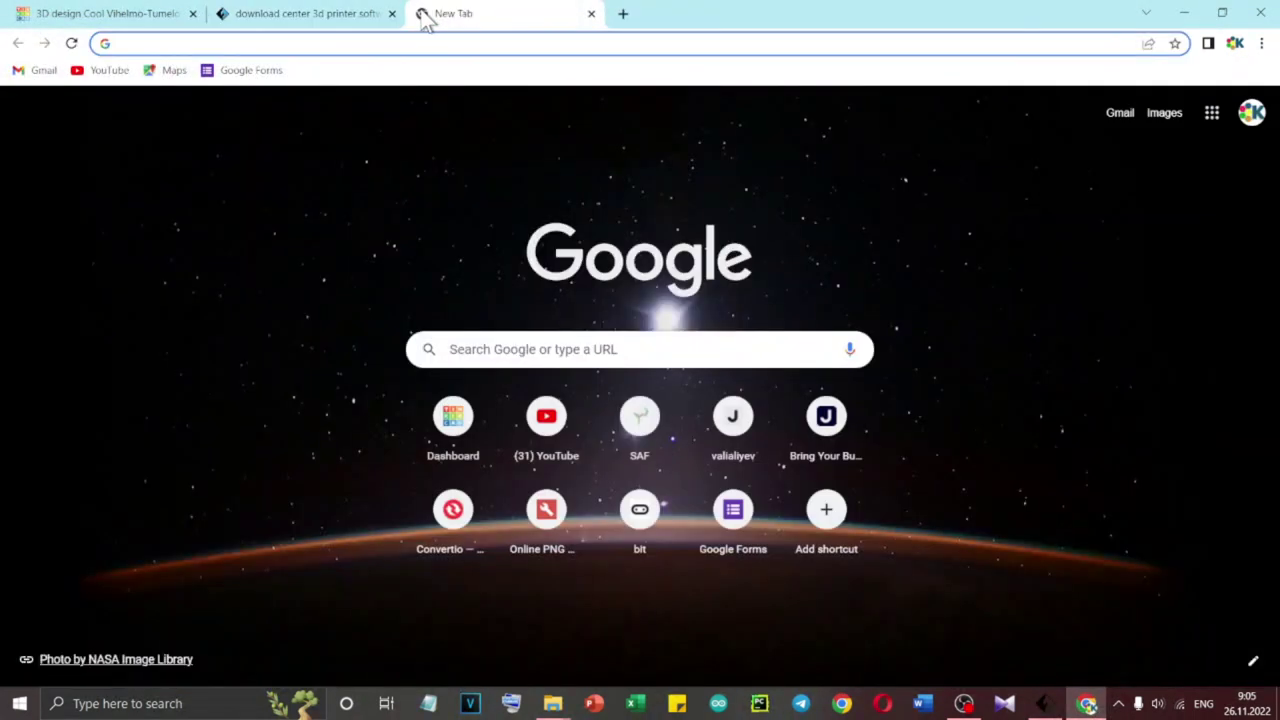
key(ctrl+j)
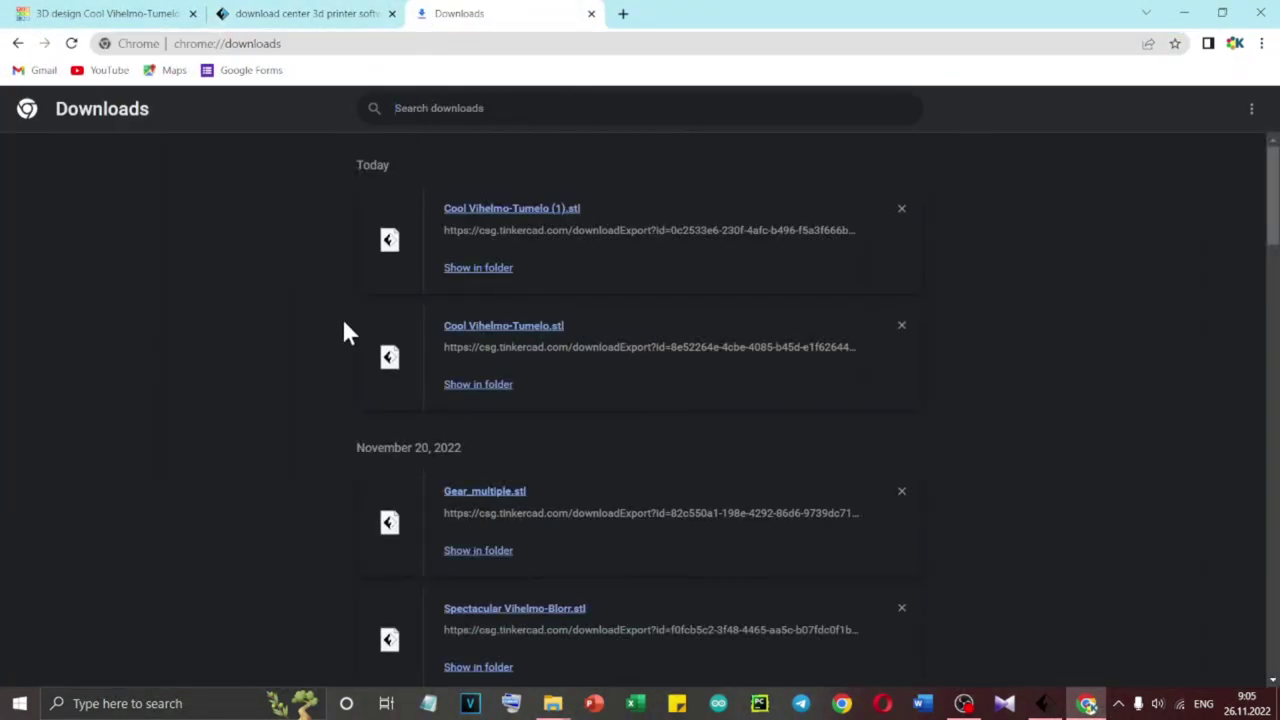
click(477, 268)
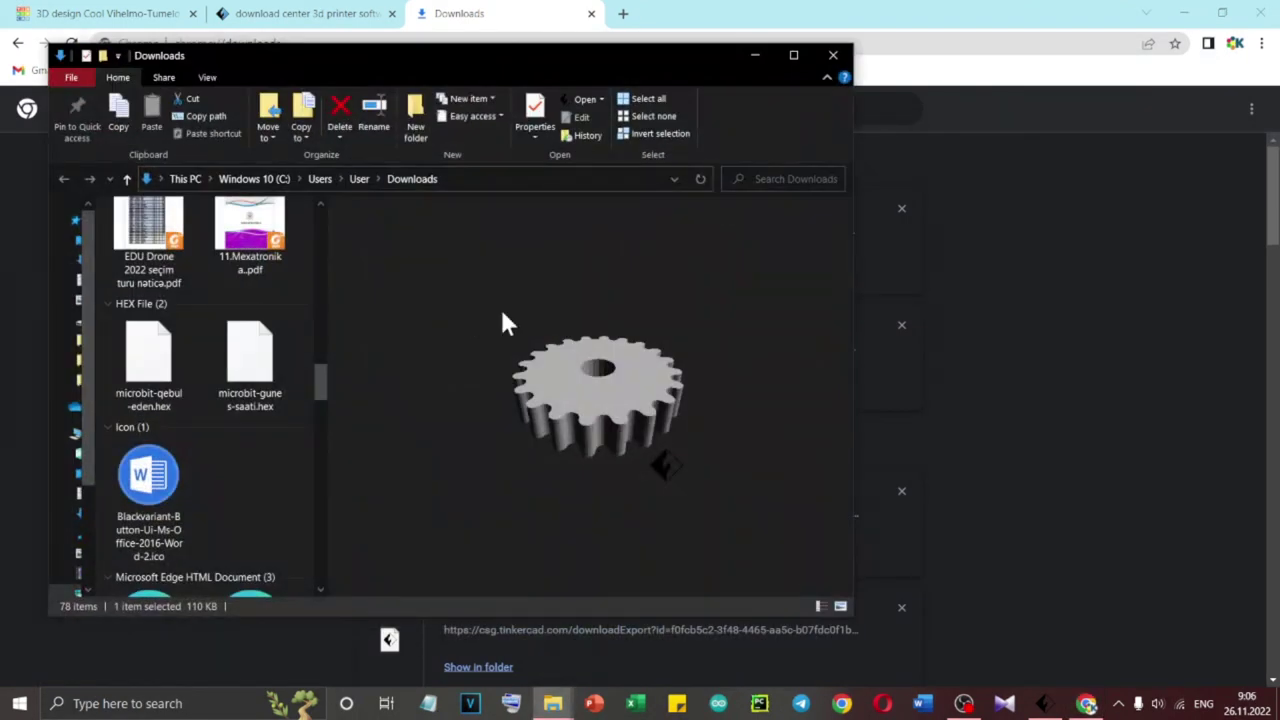
key(super+Up)
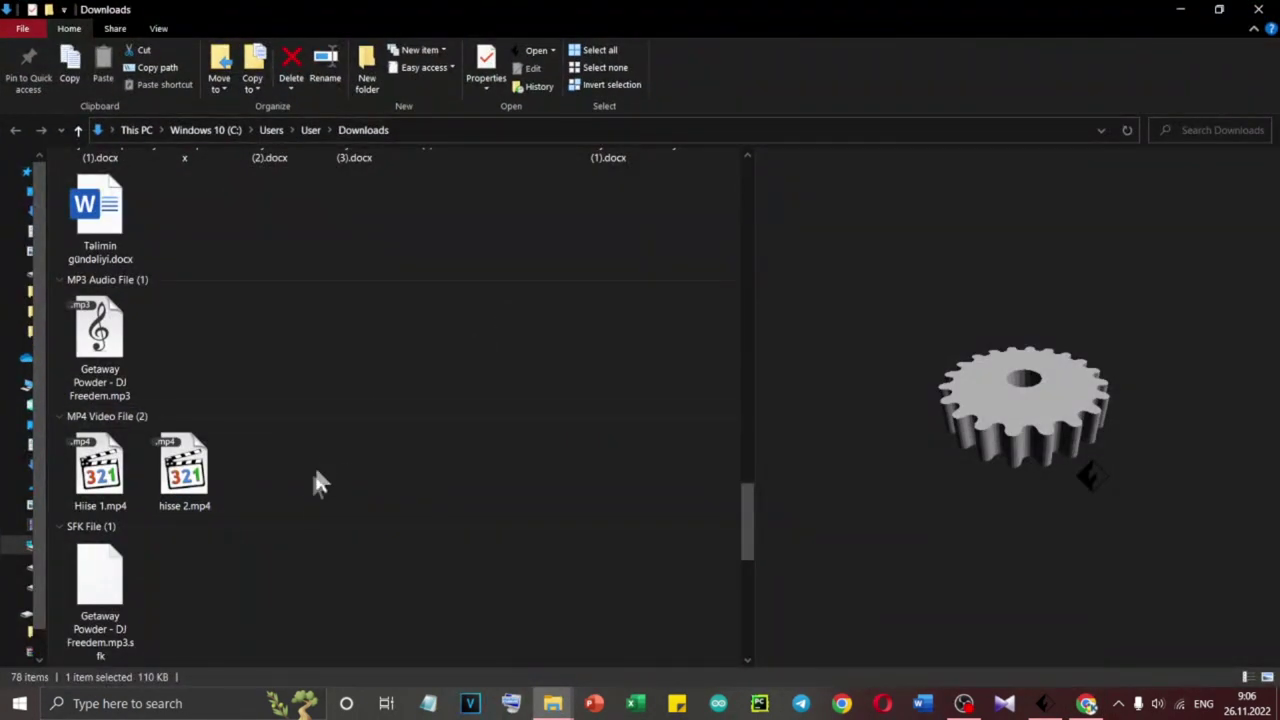
scroll(313, 483, down, 5)
Set flashprint.exe as the program for opening .stl files in the properties of Cool Vihelmo-Tumelo.stl, and close the Downloads folder
right_click(118, 248)
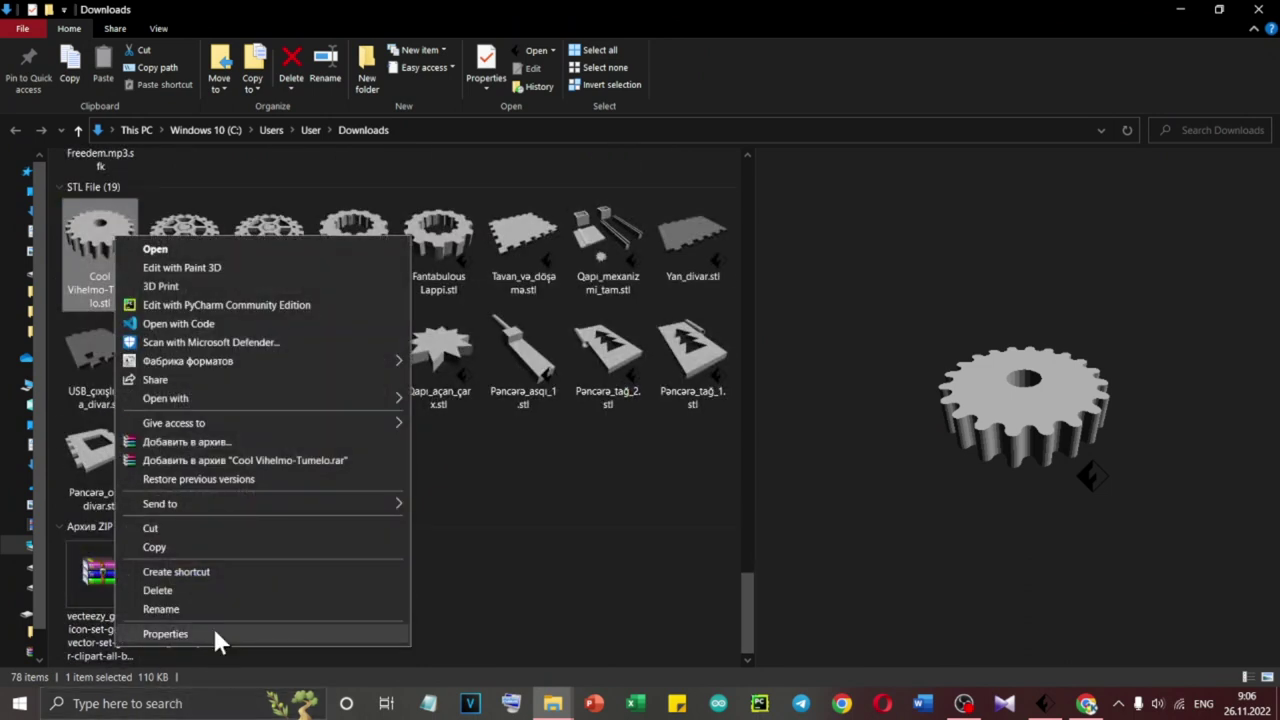
click(214, 632)
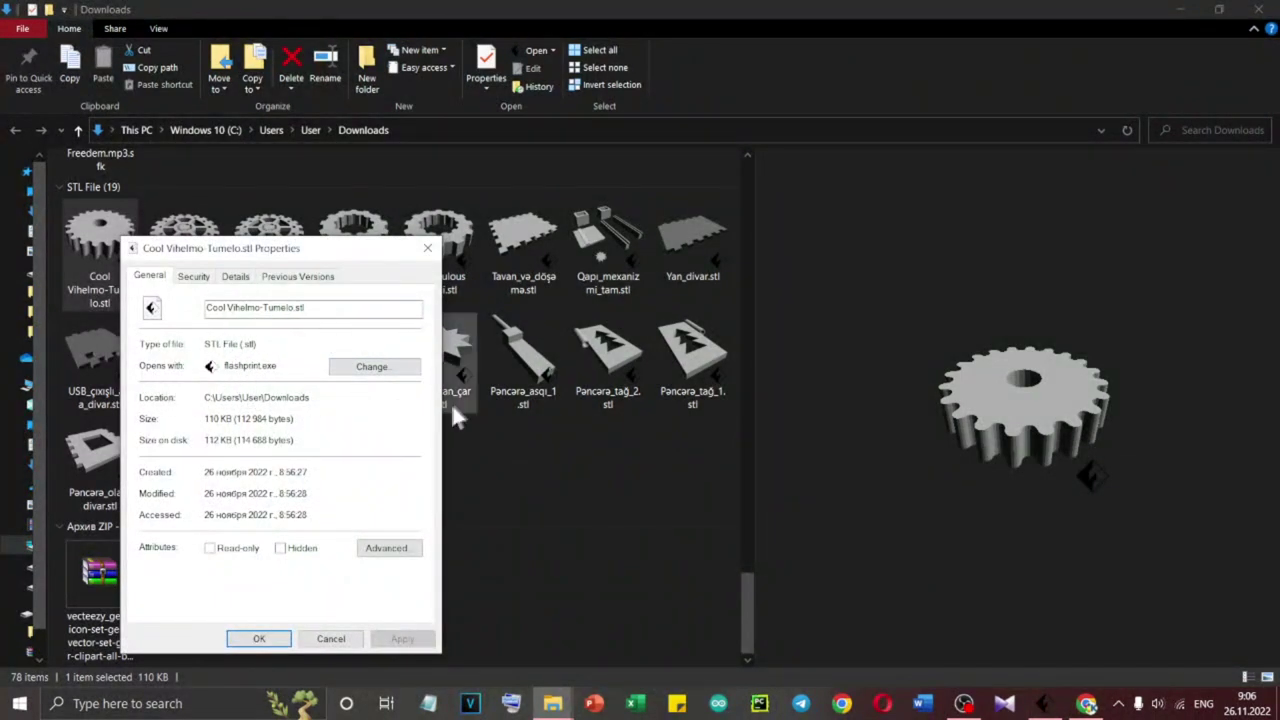
click(395, 375)
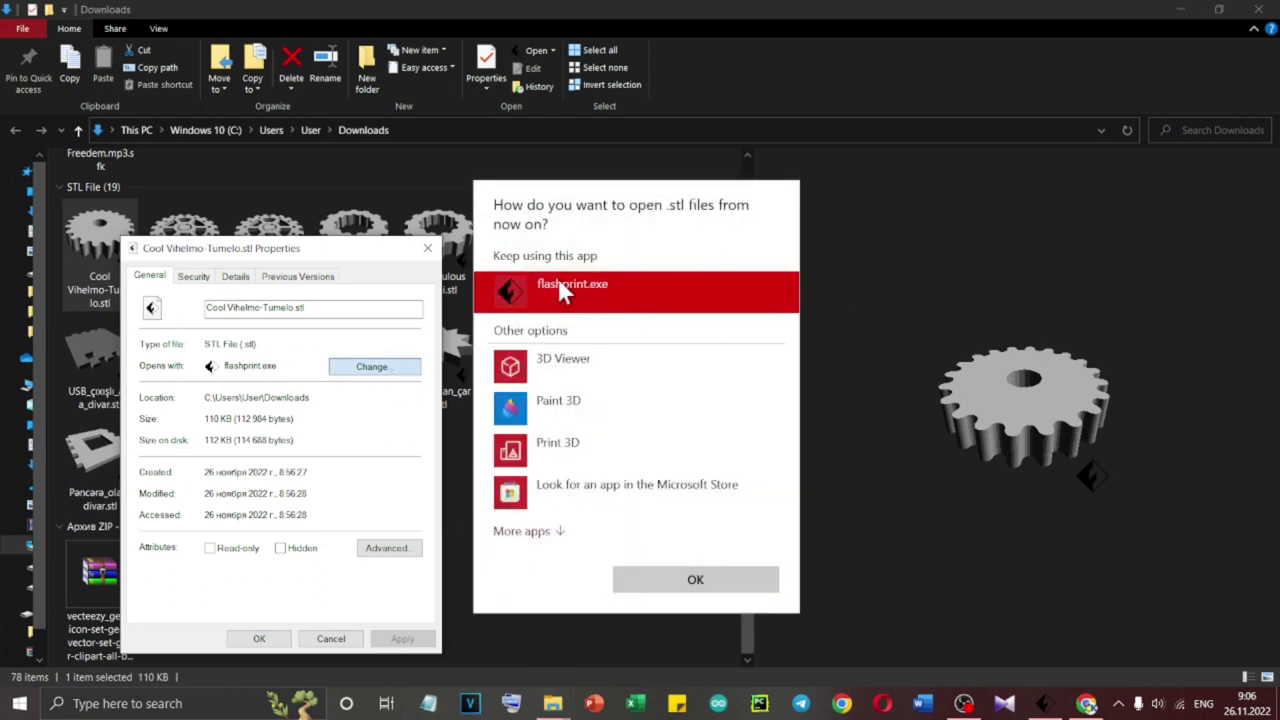
click(680, 582)
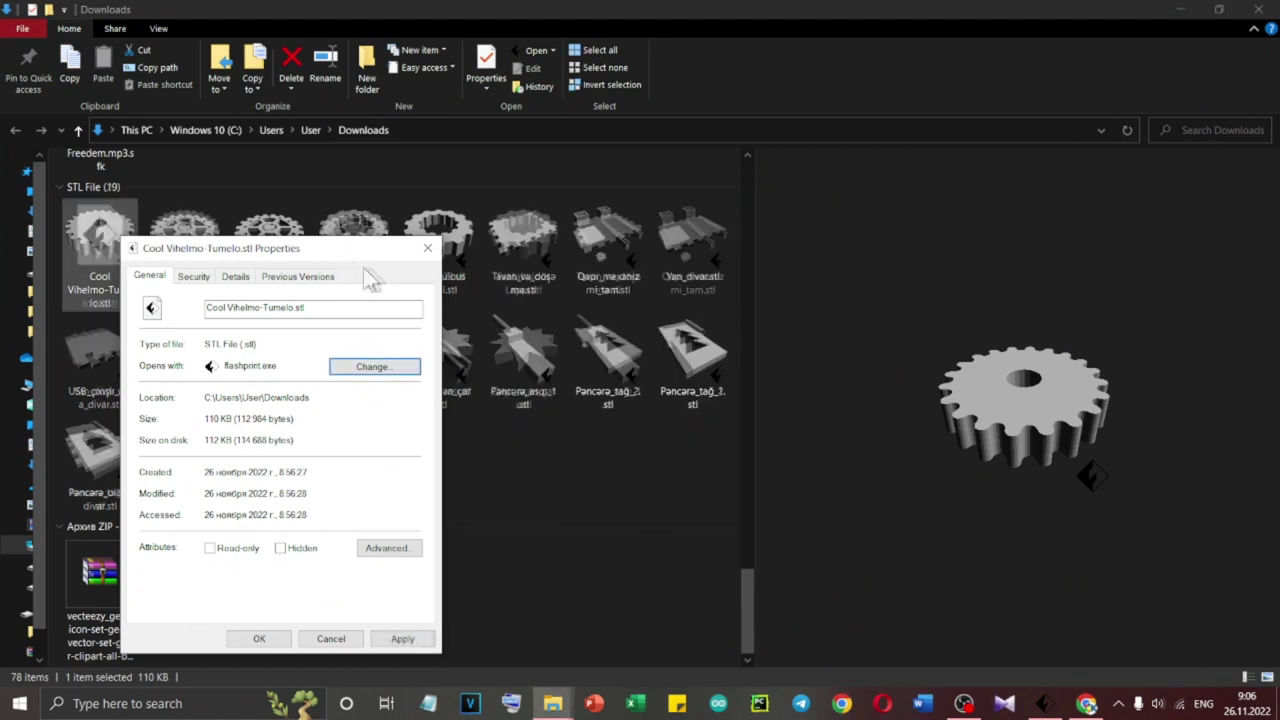
click(428, 248)
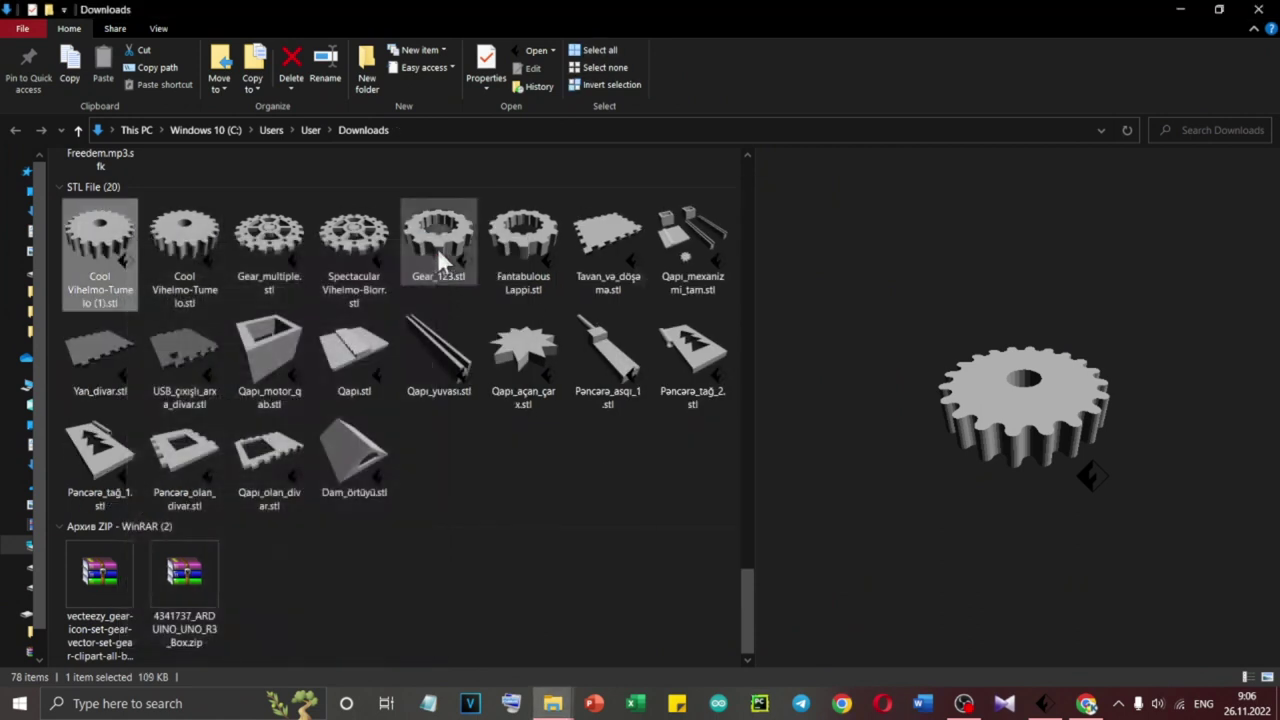
click(1258, 9)
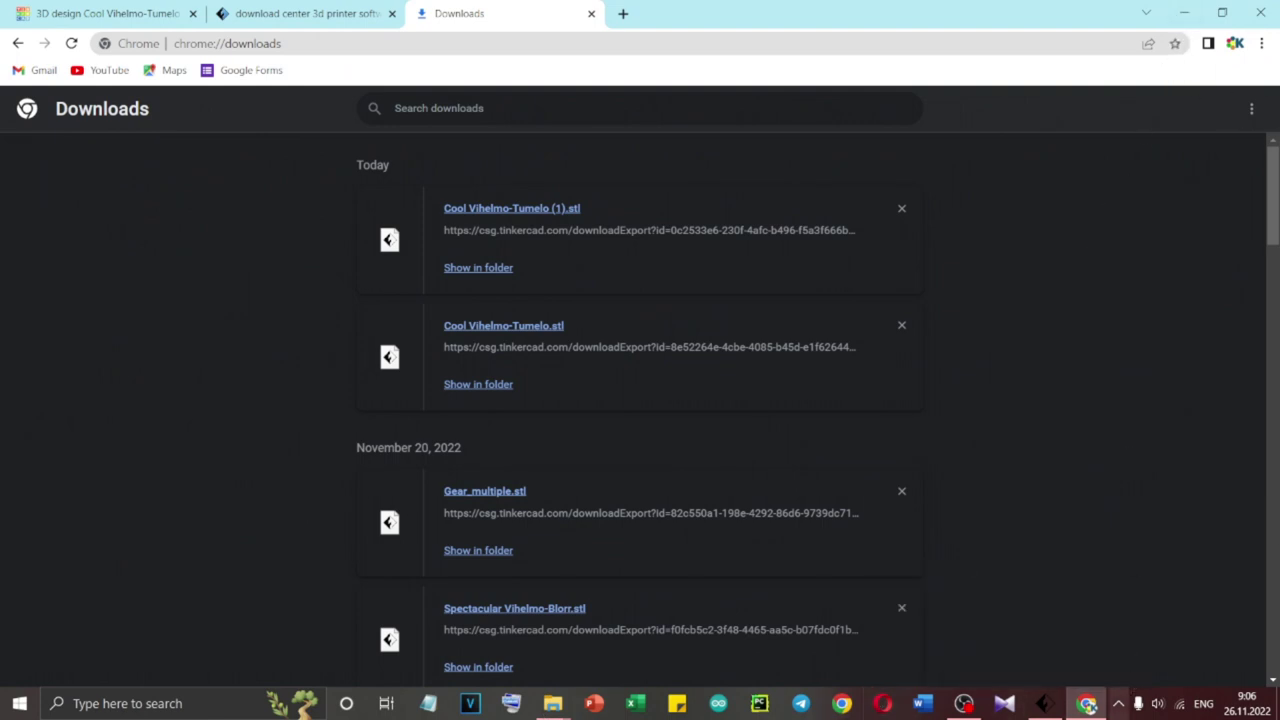
click(1118, 703)
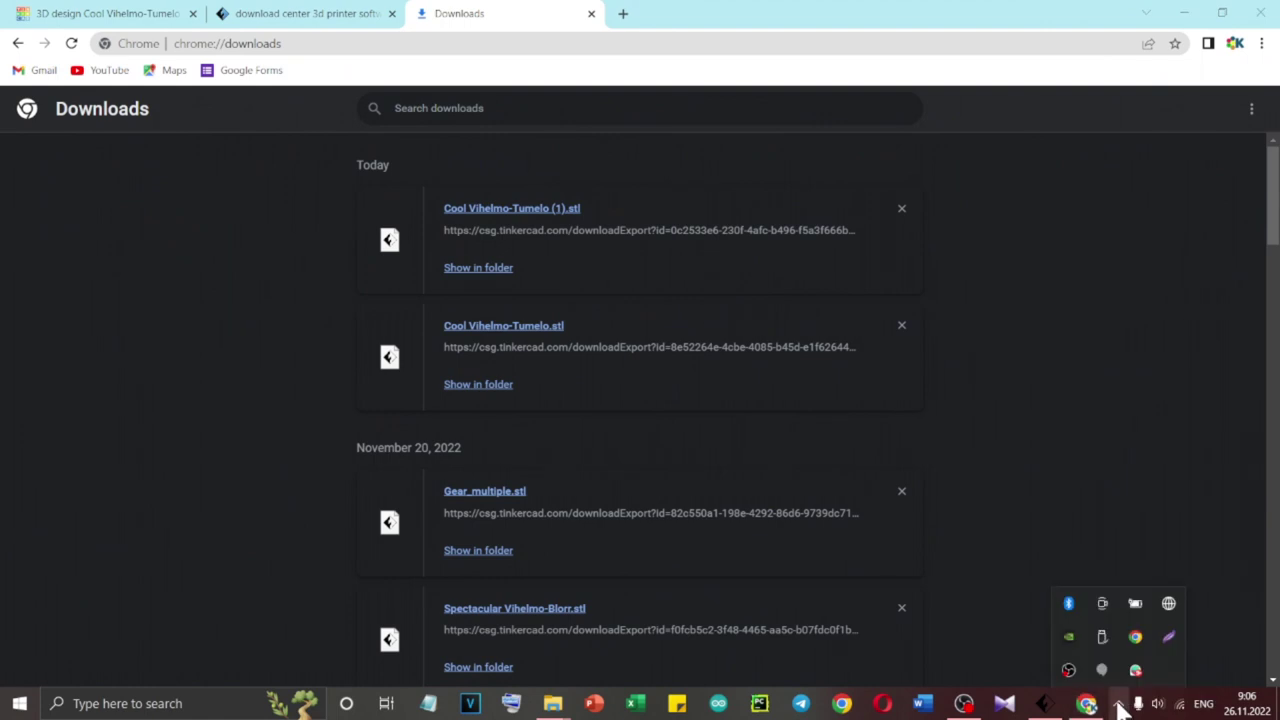
click(1192, 20)
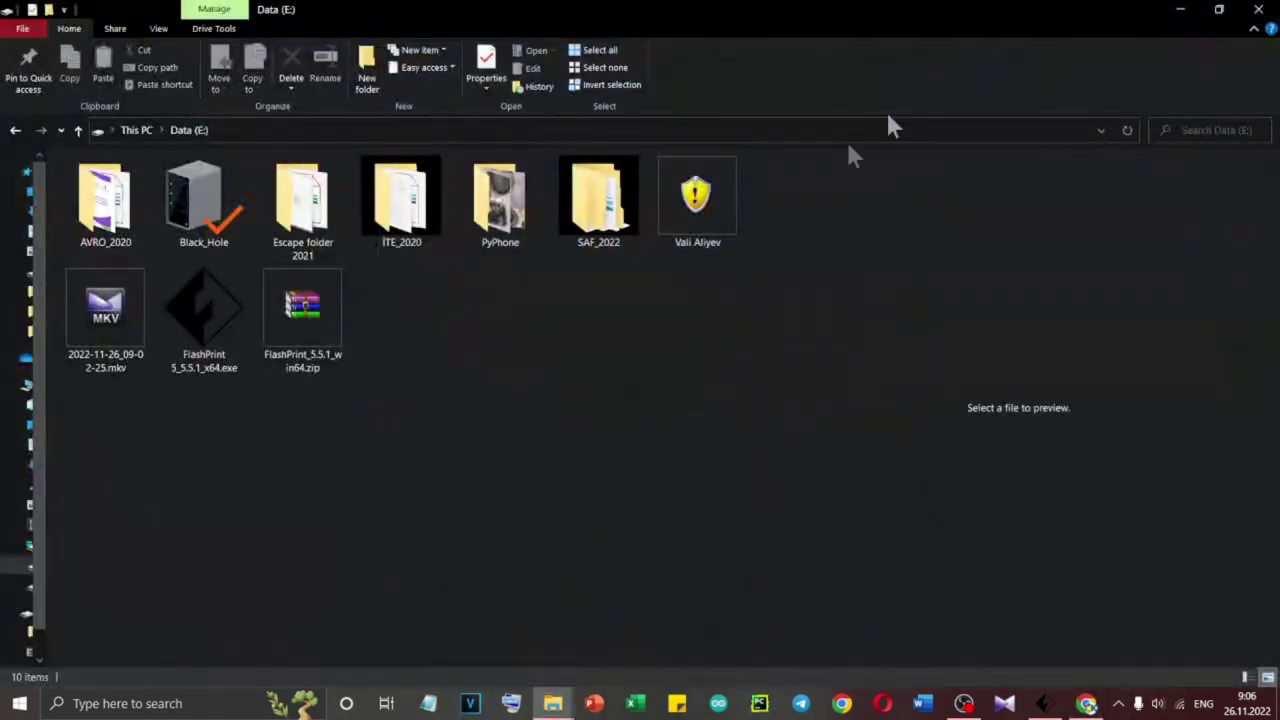
click(1086, 703)
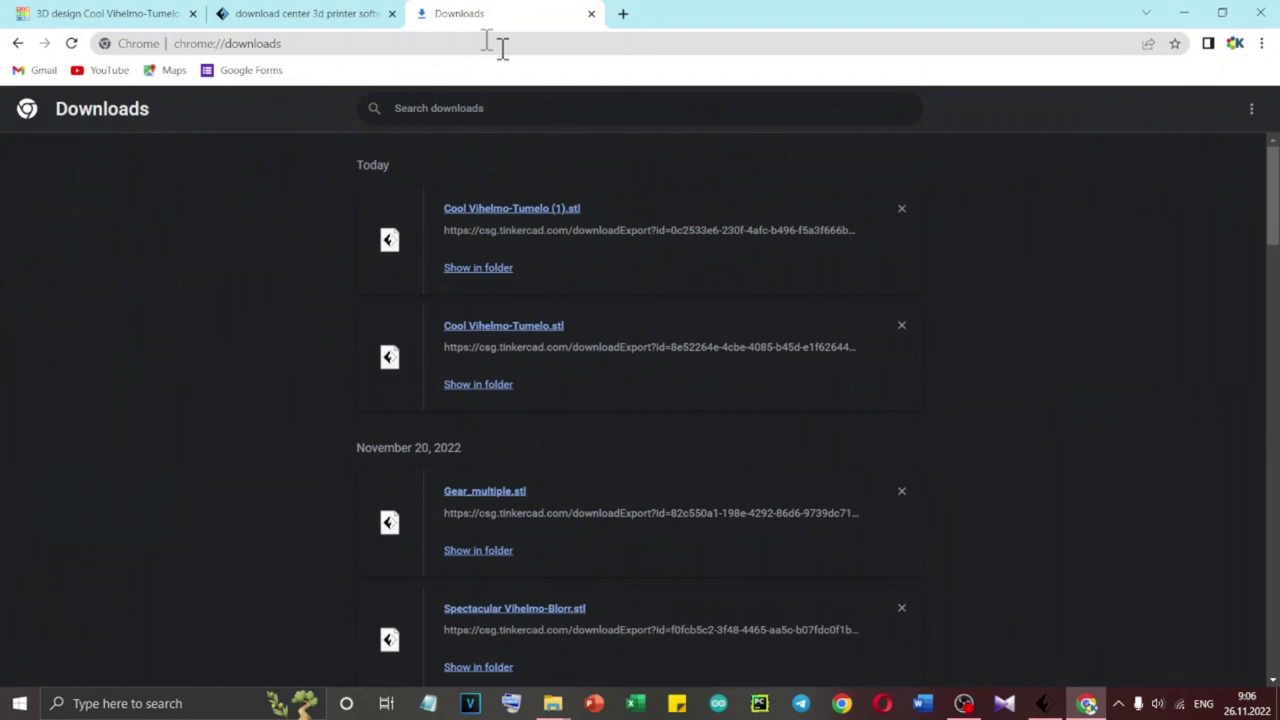
Open the downloaded Cool Vihelmo-Tumelo (1).stl in FlashPrint, decline the version update, and maximize the window
click(557, 212)
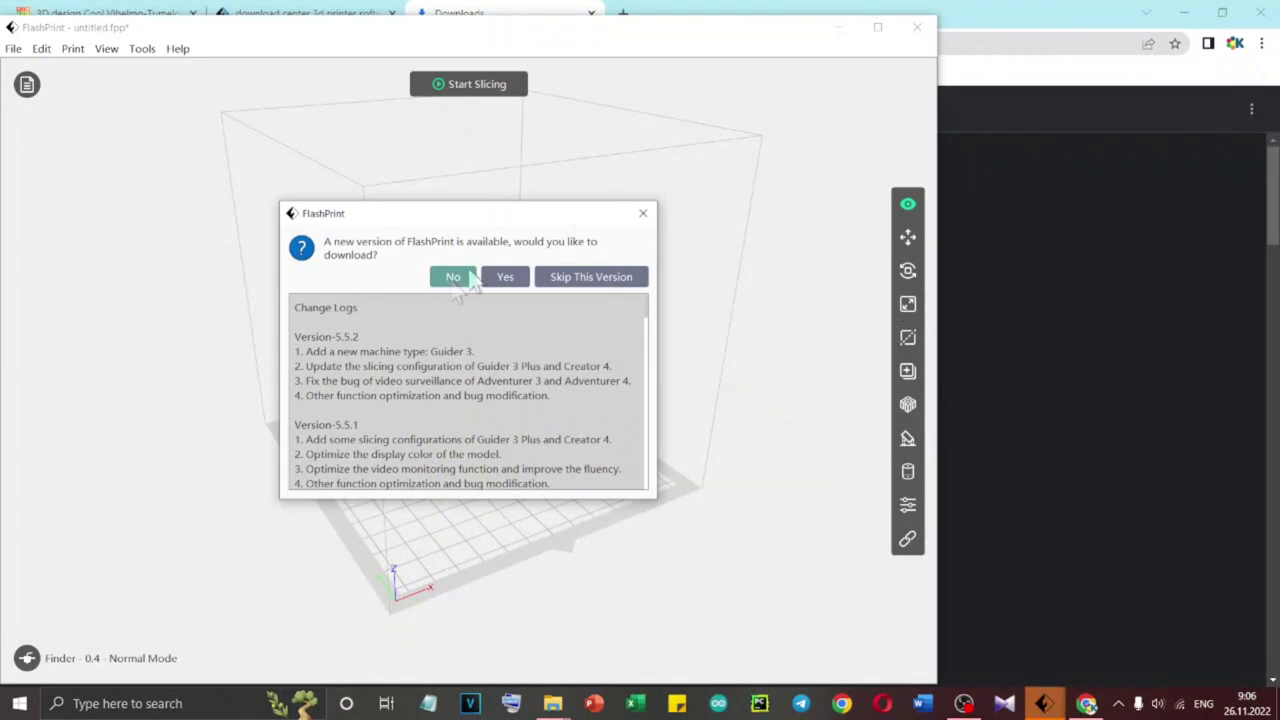
click(453, 277)
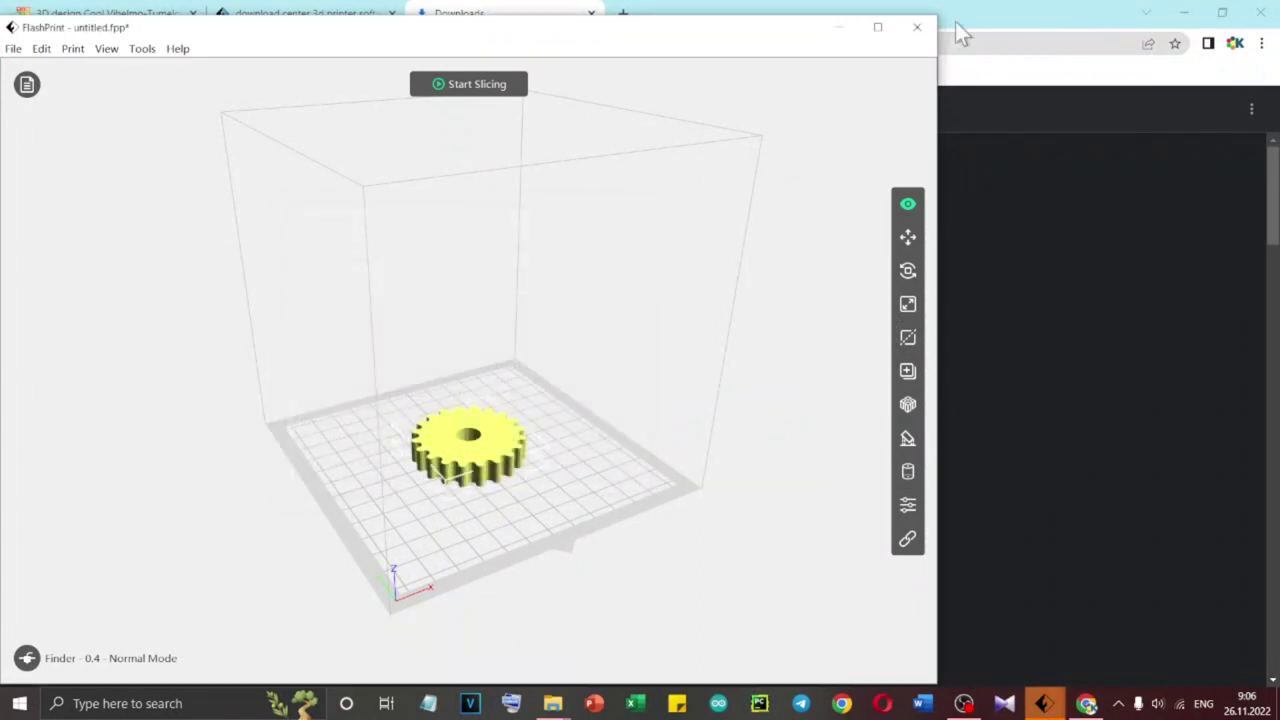
click(879, 28)
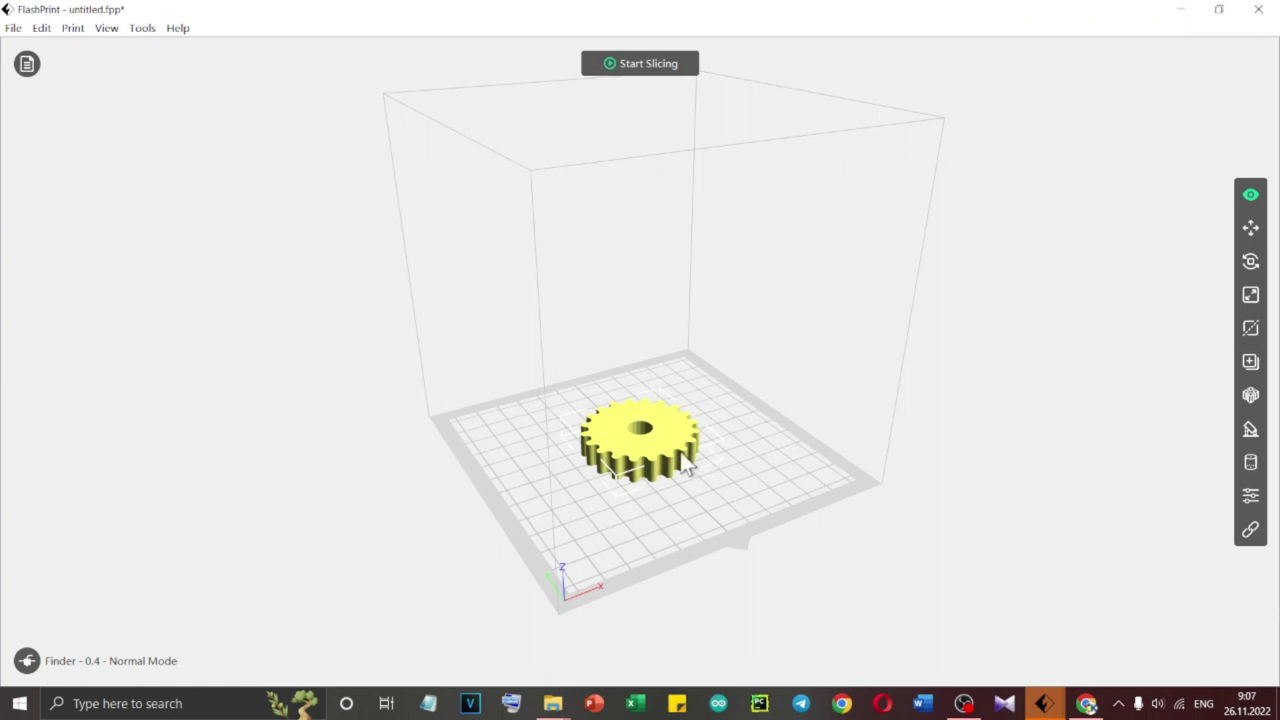
Load Dam_örtüyü.stl from the Downloads folder into the project alongside the gear
click(13, 30)
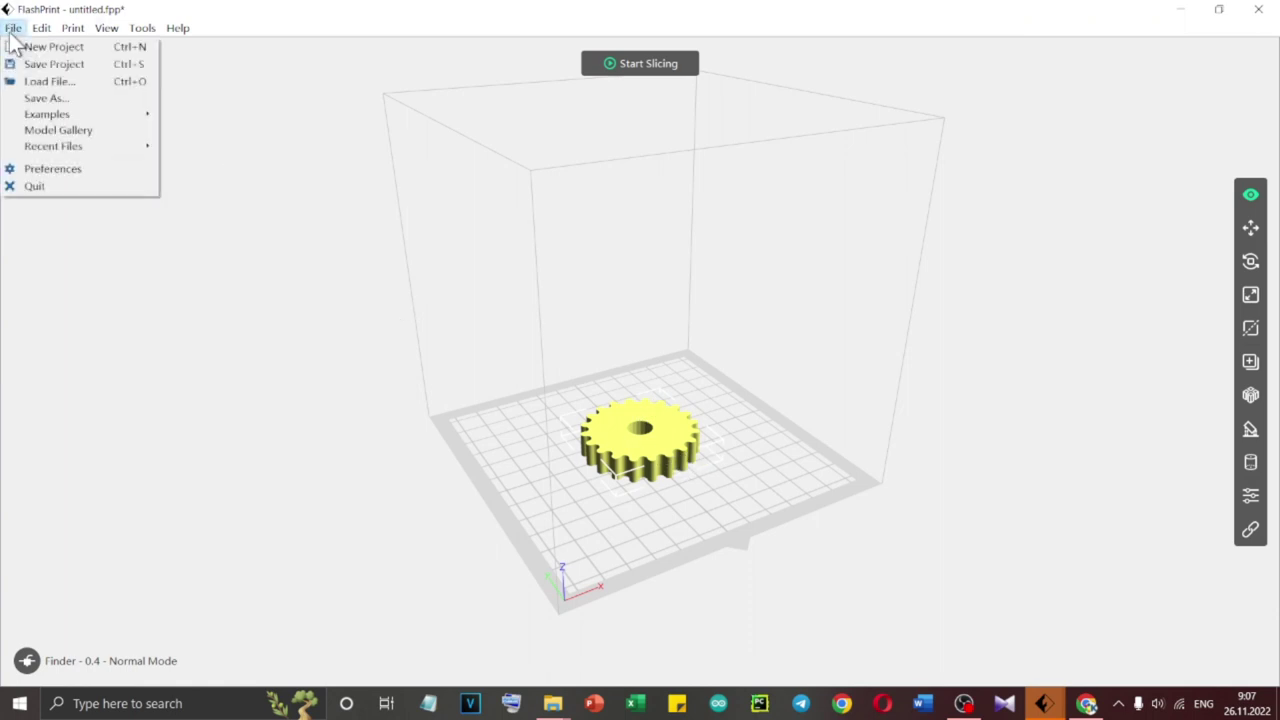
click(60, 82)
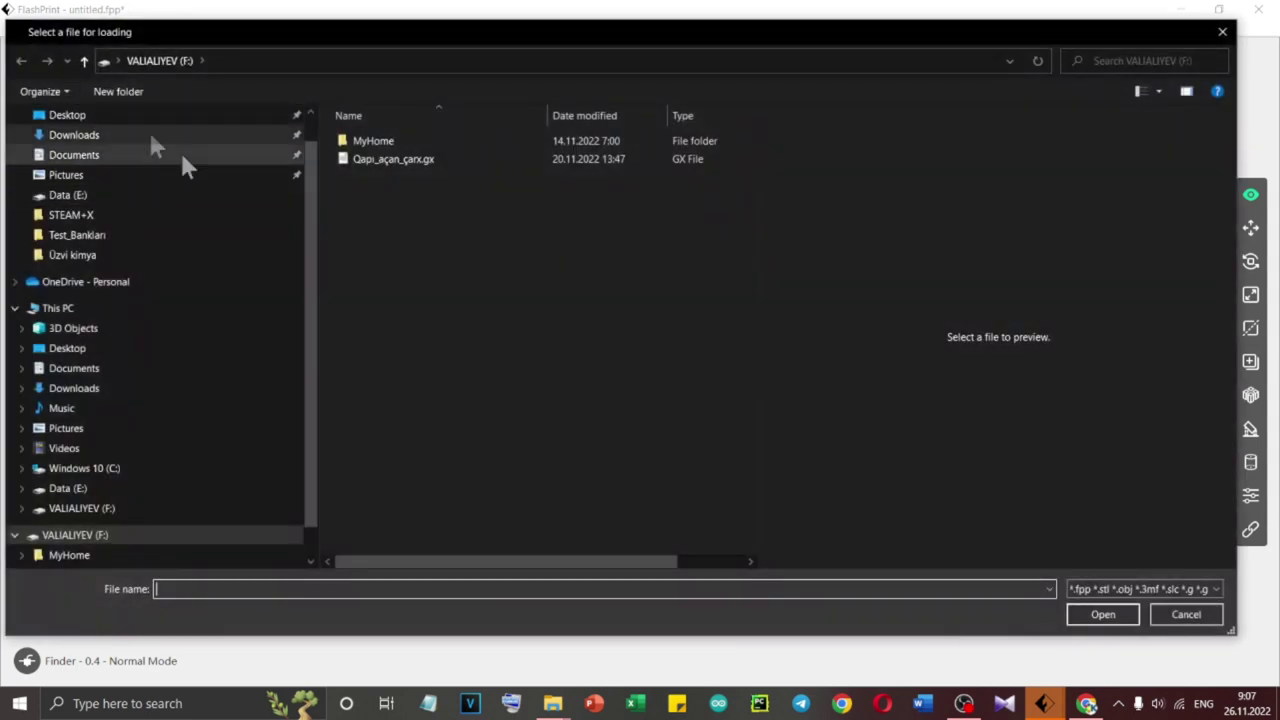
click(78, 134)
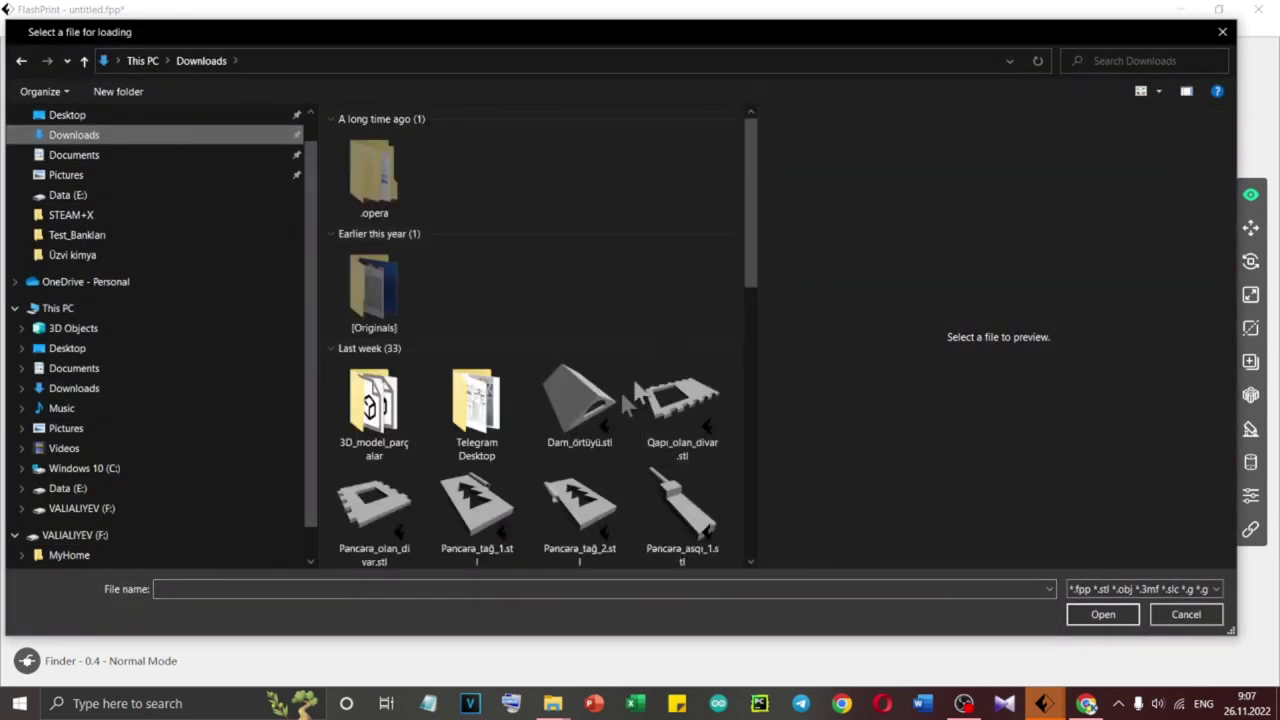
click(596, 420)
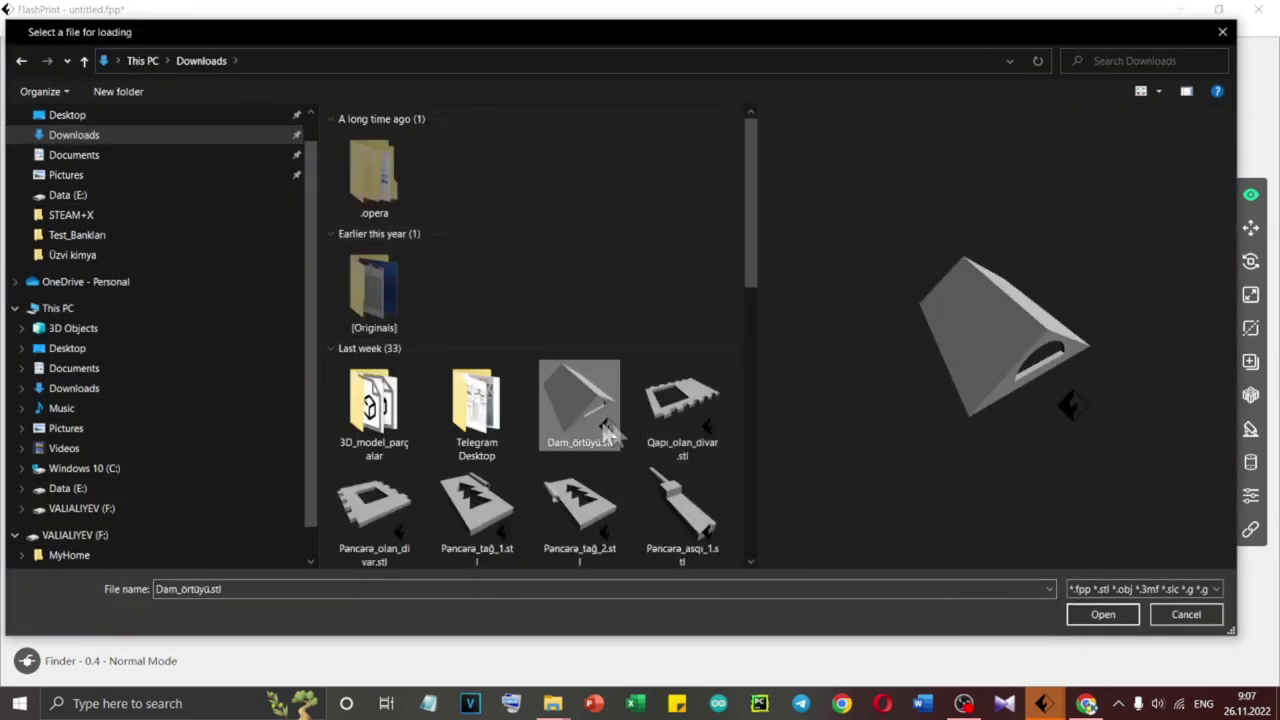
click(1101, 614)
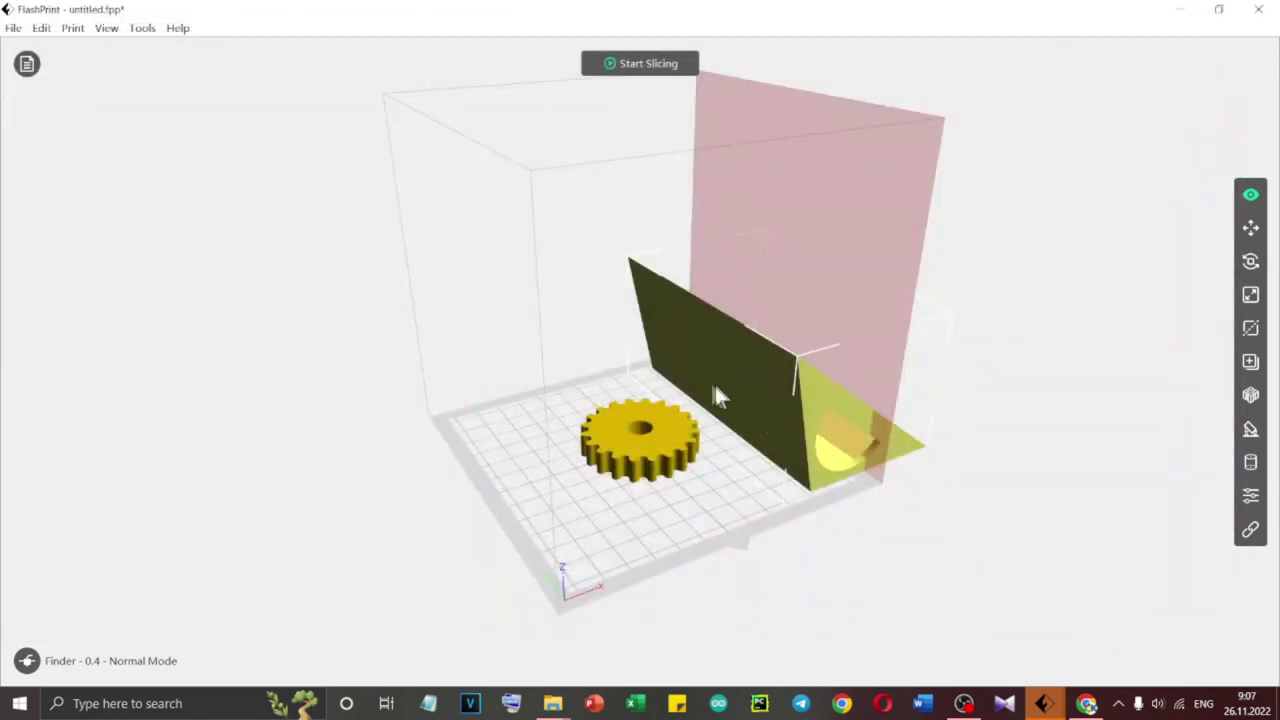
drag(632, 448, 765, 418)
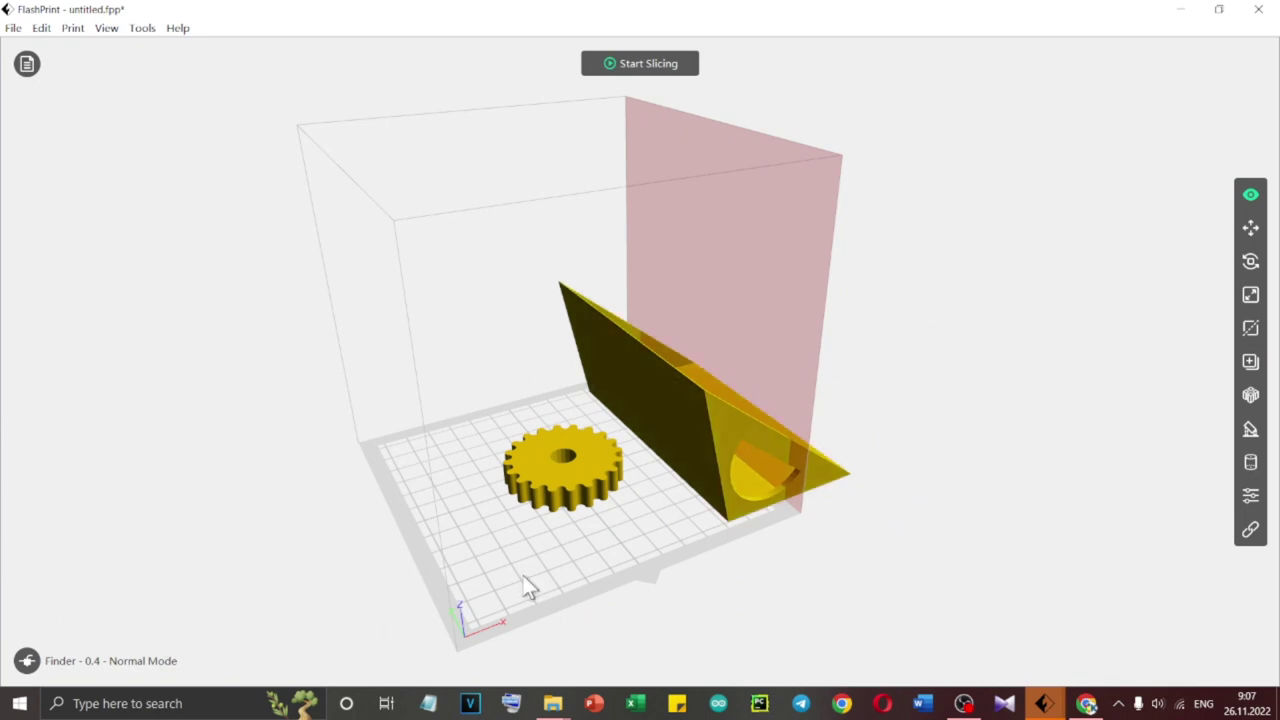
key(ctrl+z)
key(ctrl+z)
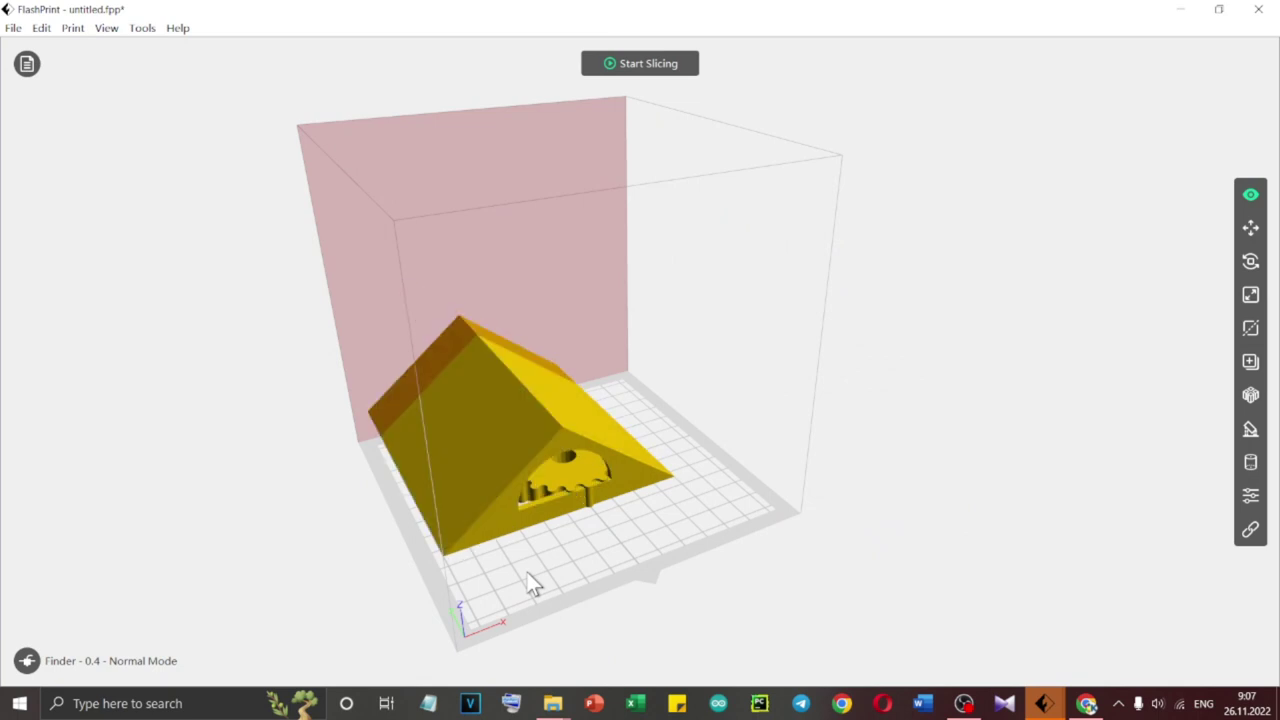
Move the roof model to about X 29.3 mm, Y -15.5 mm and shift the gear away from it so they no longer overlap
click(543, 419)
drag(543, 419, 880, 471)
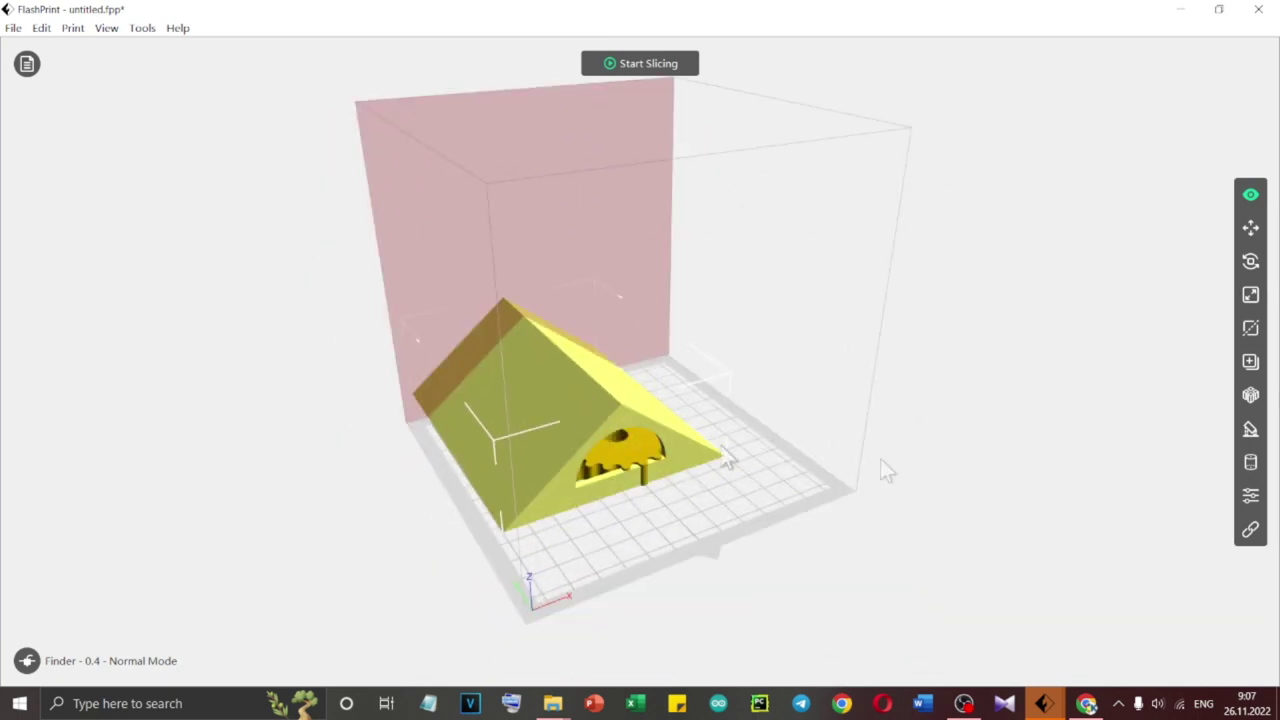
click(1250, 228)
drag(560, 437, 720, 423)
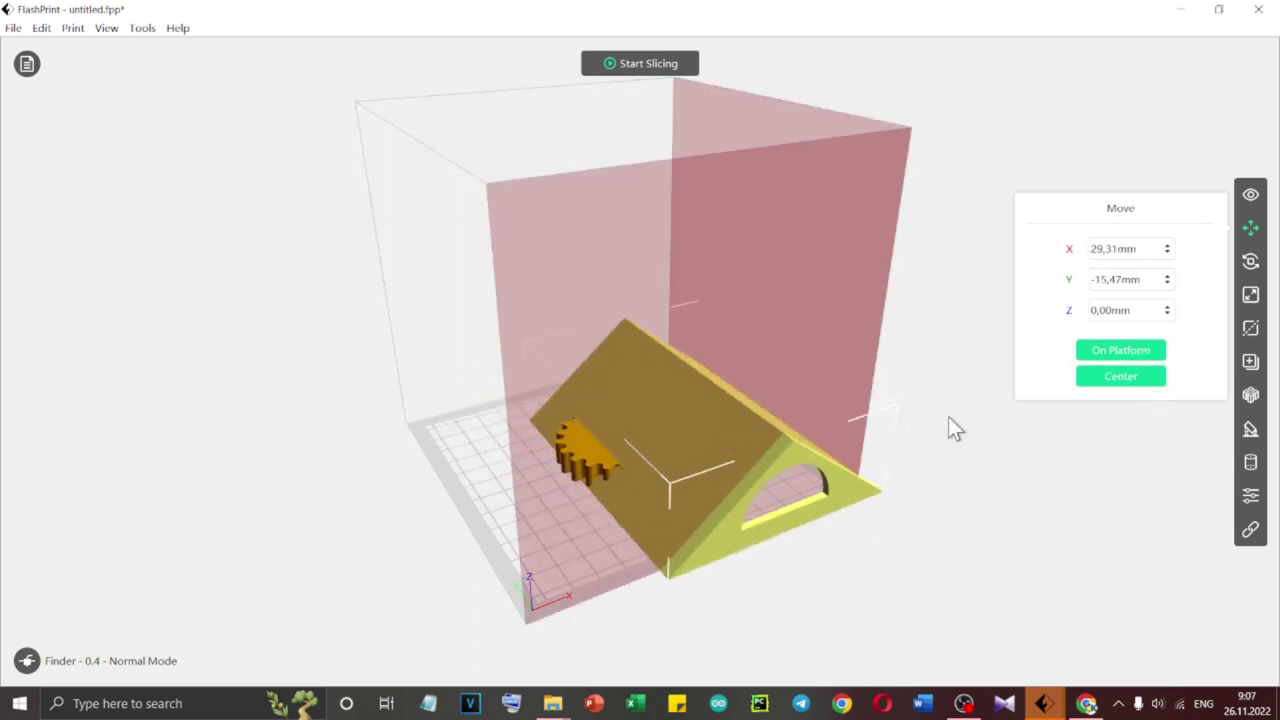
drag(560, 474, 470, 482)
click(947, 492)
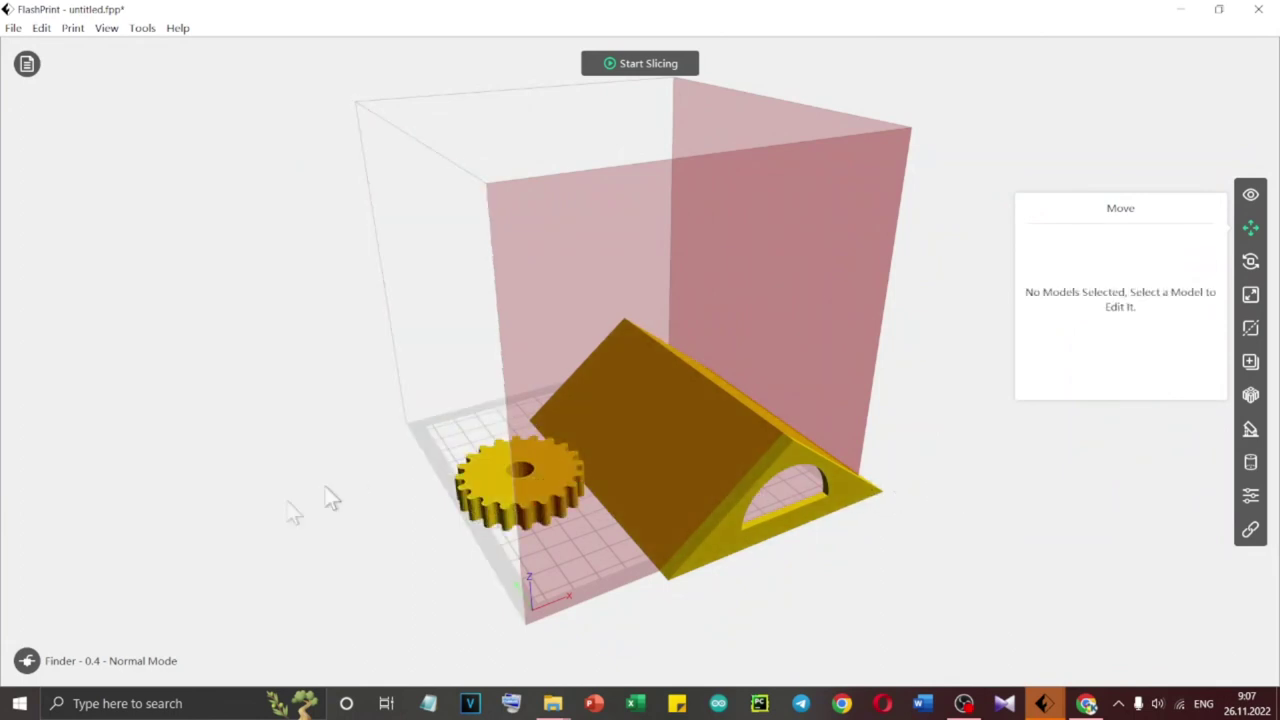
Try the Dreamer machine type with the loaded models and switch the machine type back to Finder
click(30, 663)
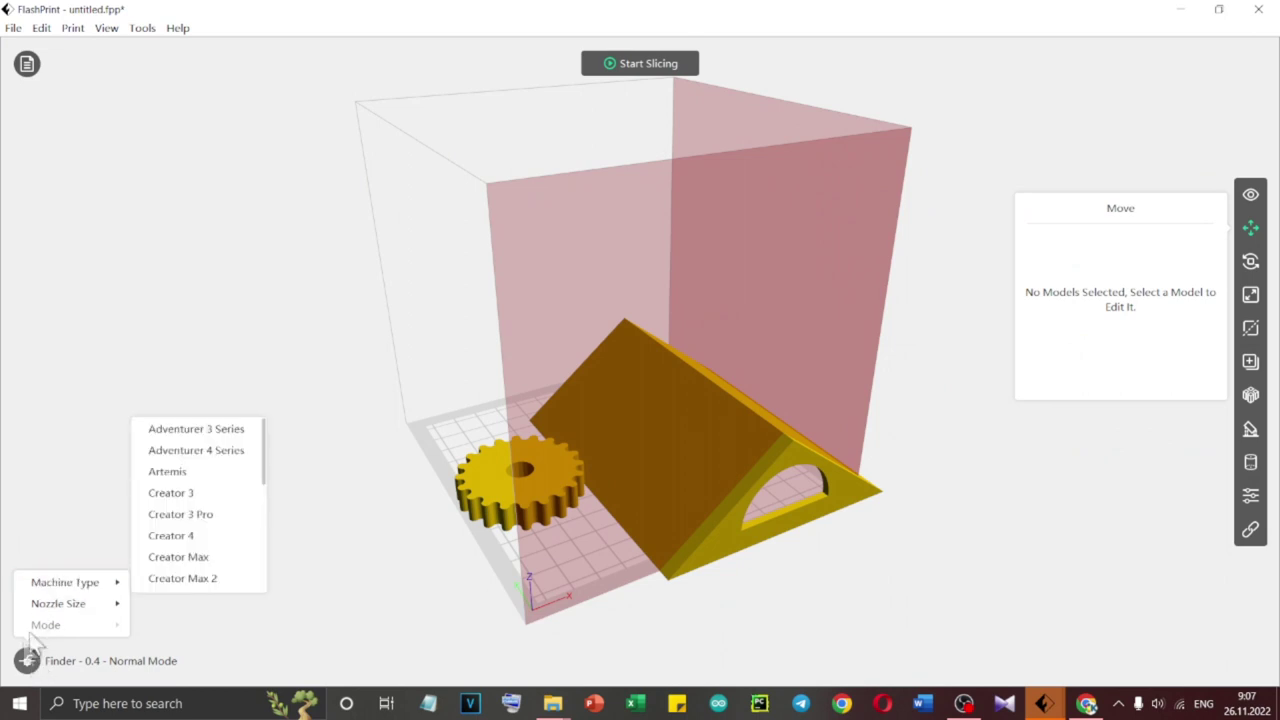
mouse_move(86, 584)
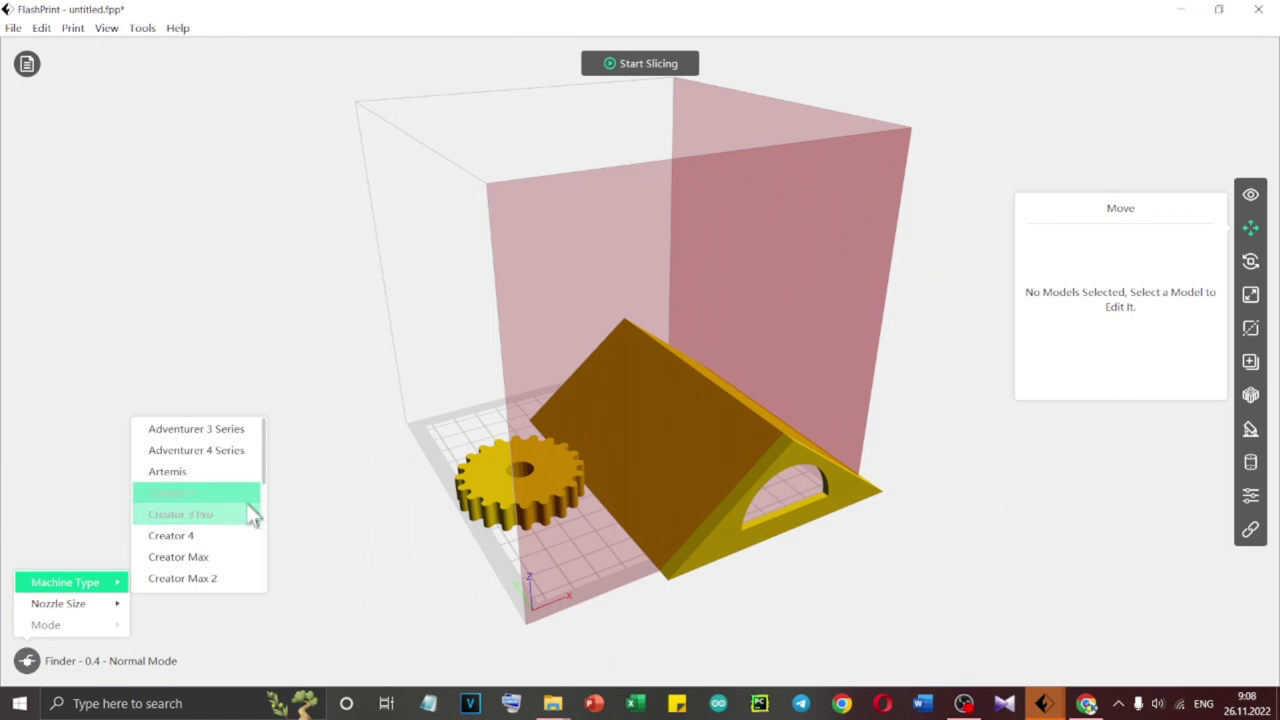
scroll(252, 518, down, 3)
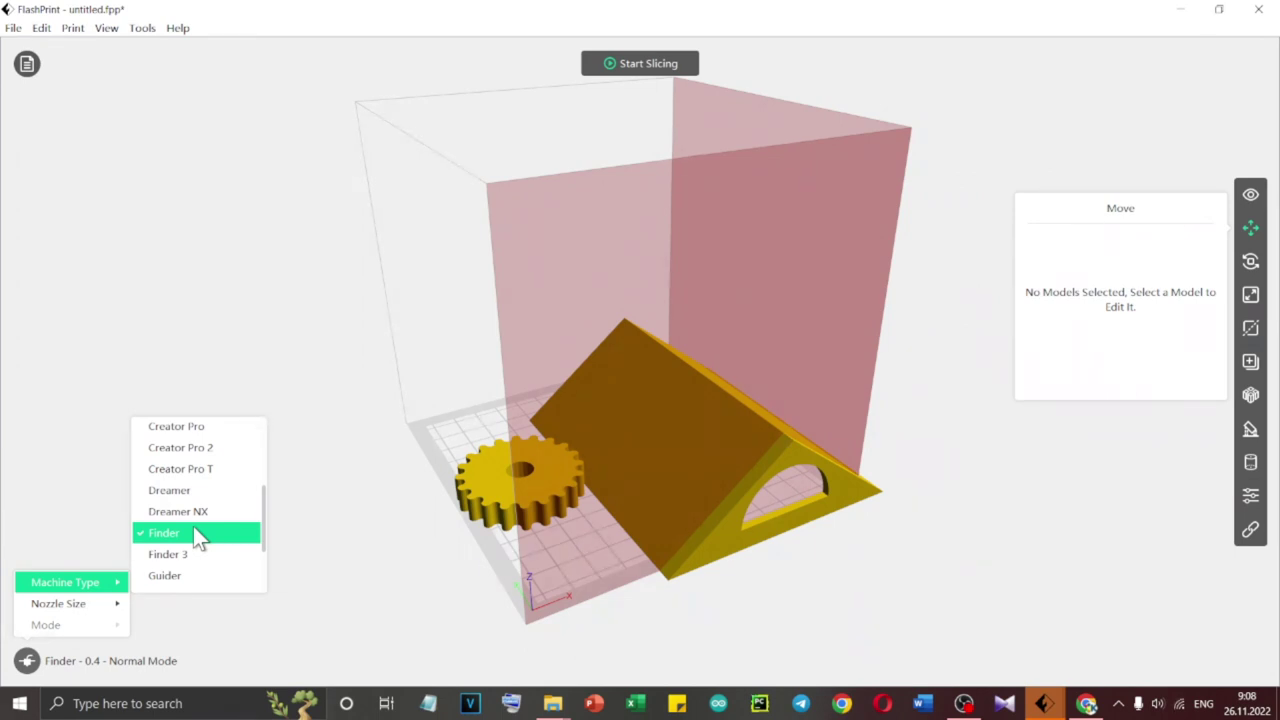
click(203, 492)
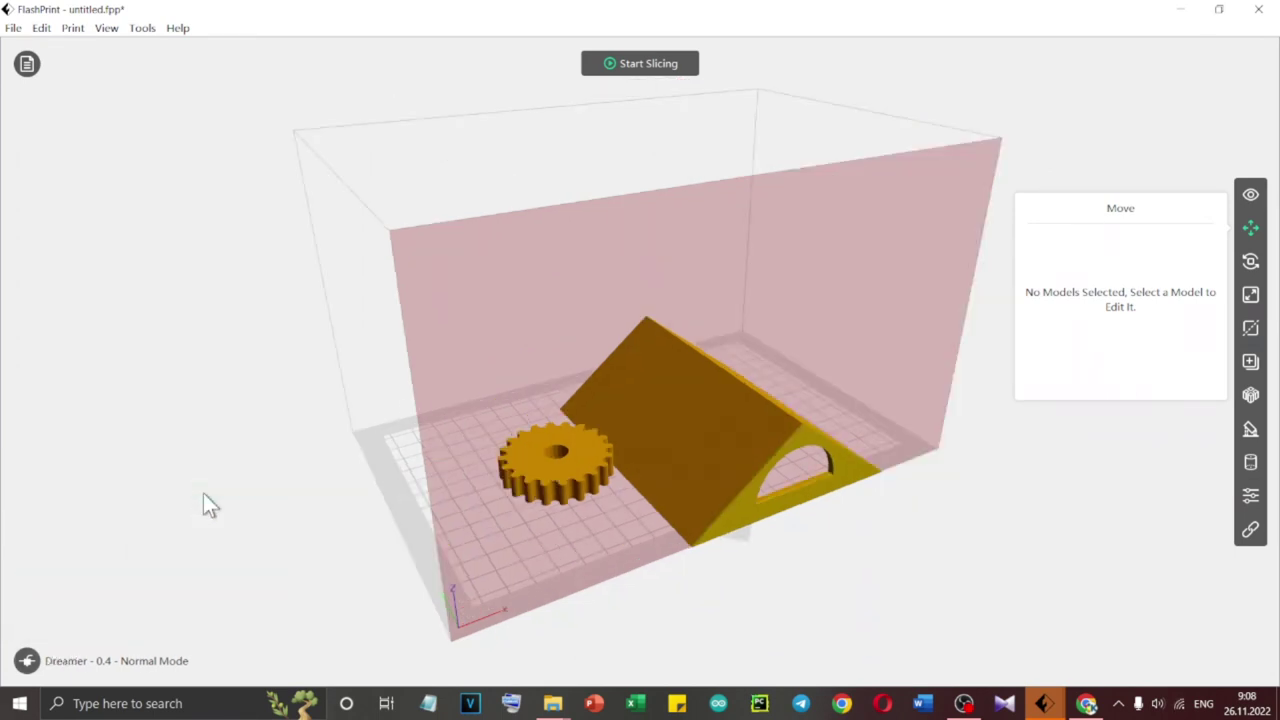
drag(839, 441, 581, 370)
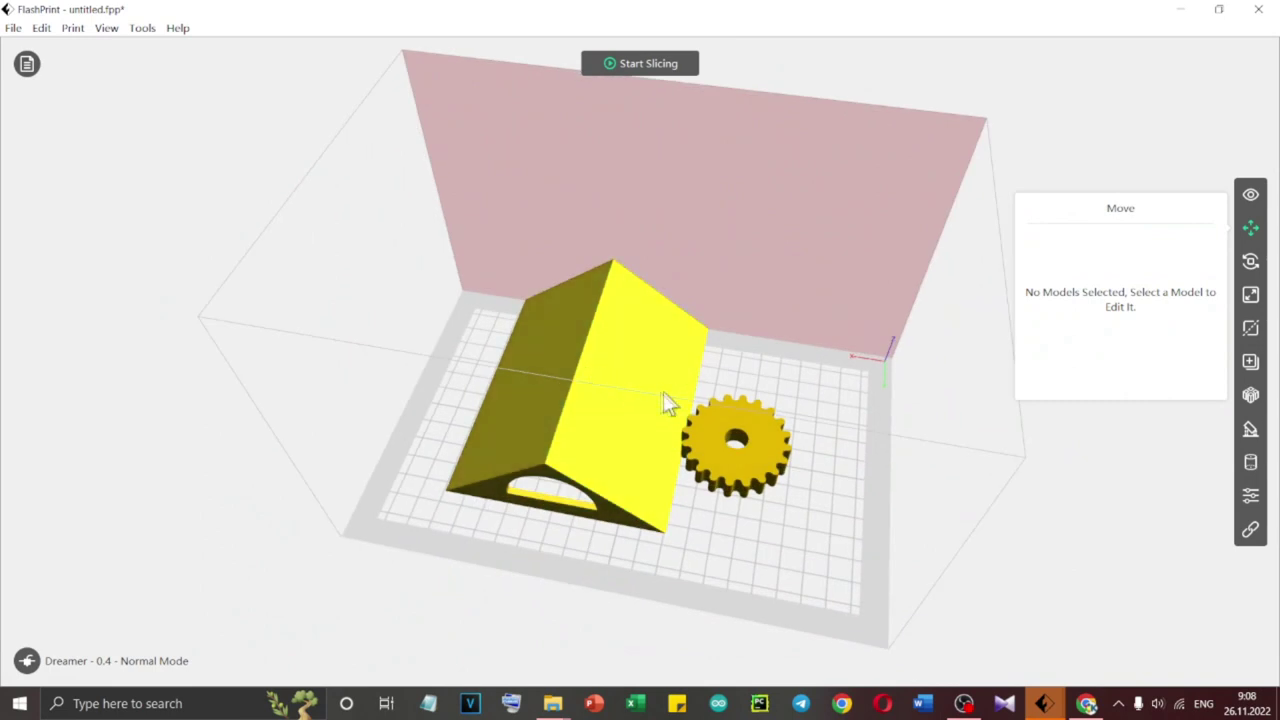
drag(801, 319, 773, 372)
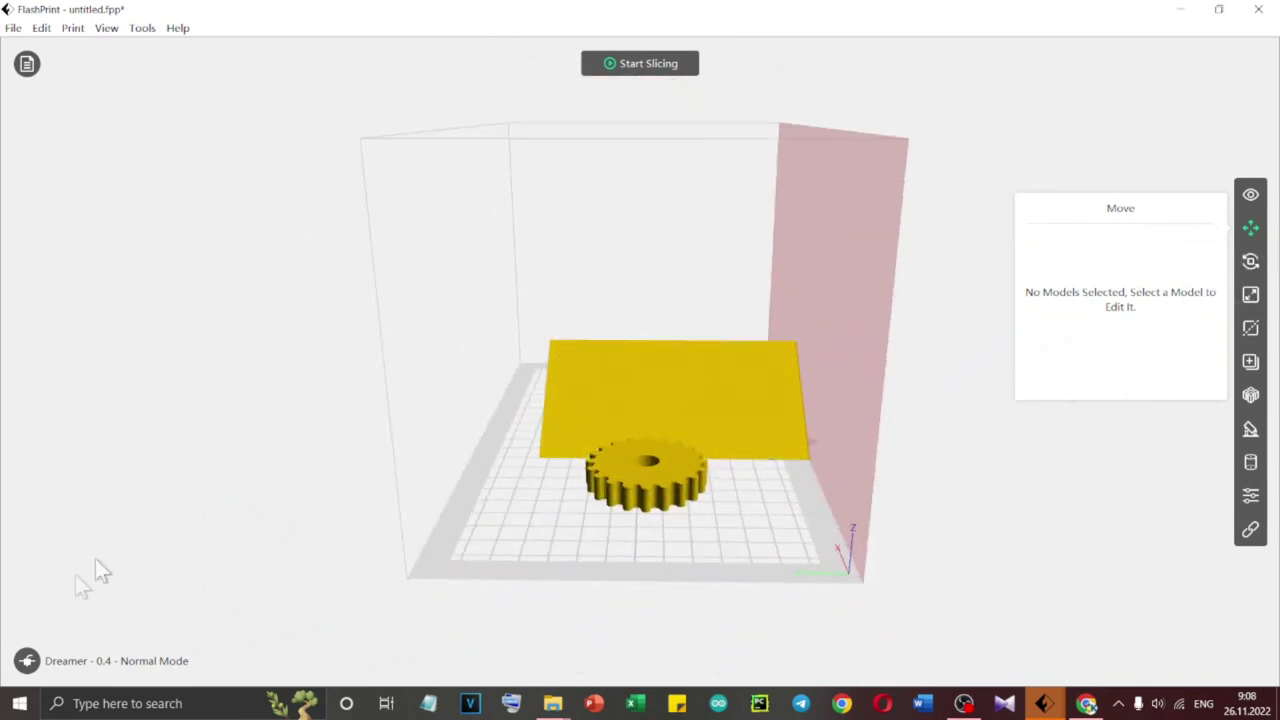
click(27, 660)
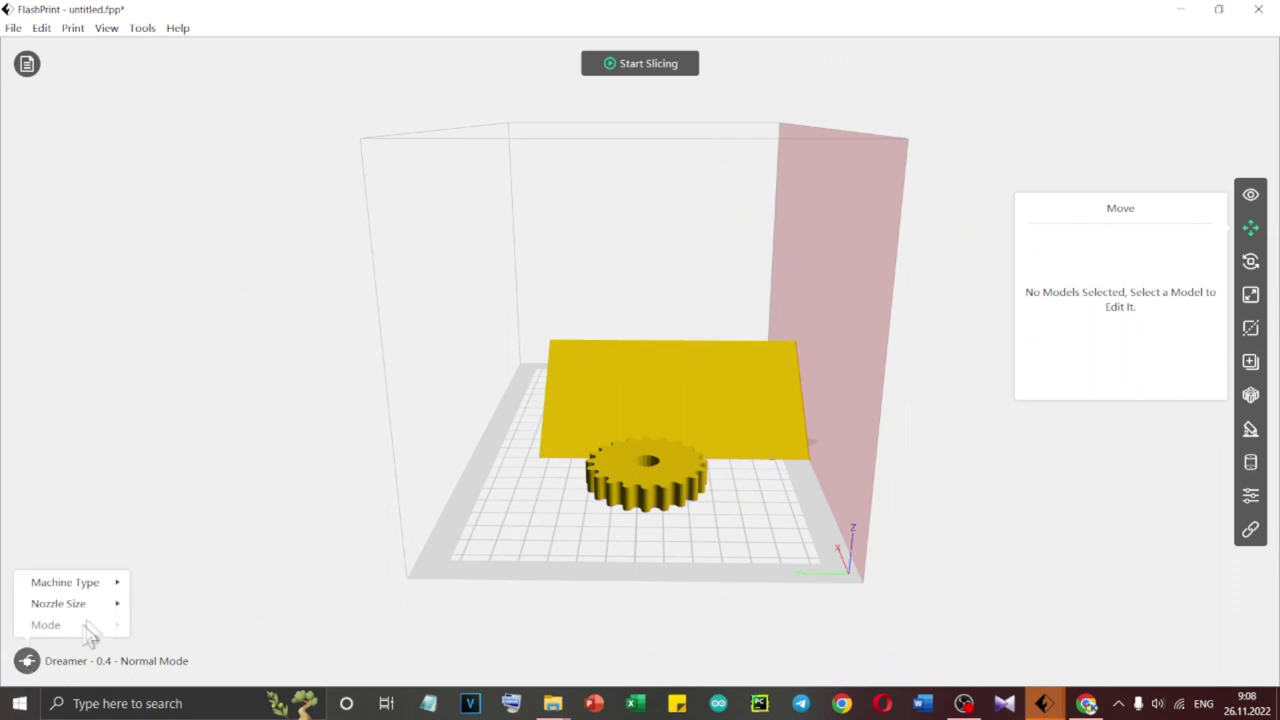
click(199, 537)
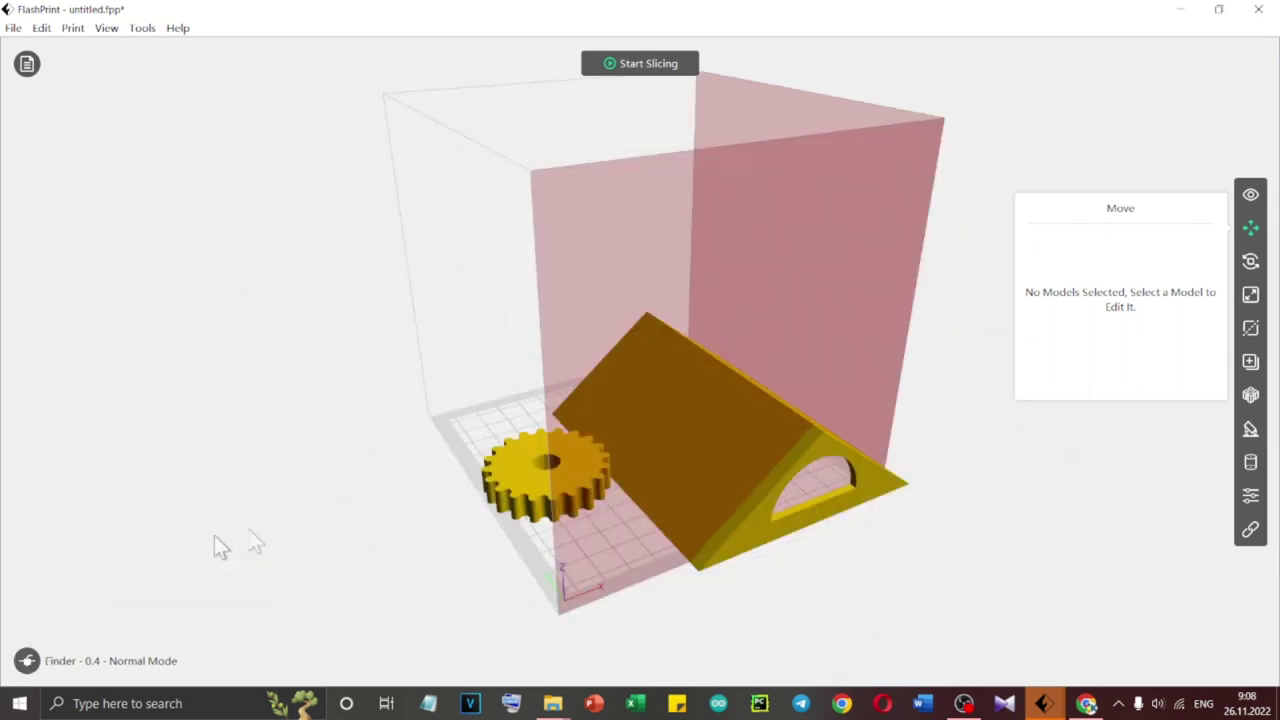
Examine the roof and gear on the Finder build platform from several angles, both close up and from afar
drag(870, 349, 688, 354)
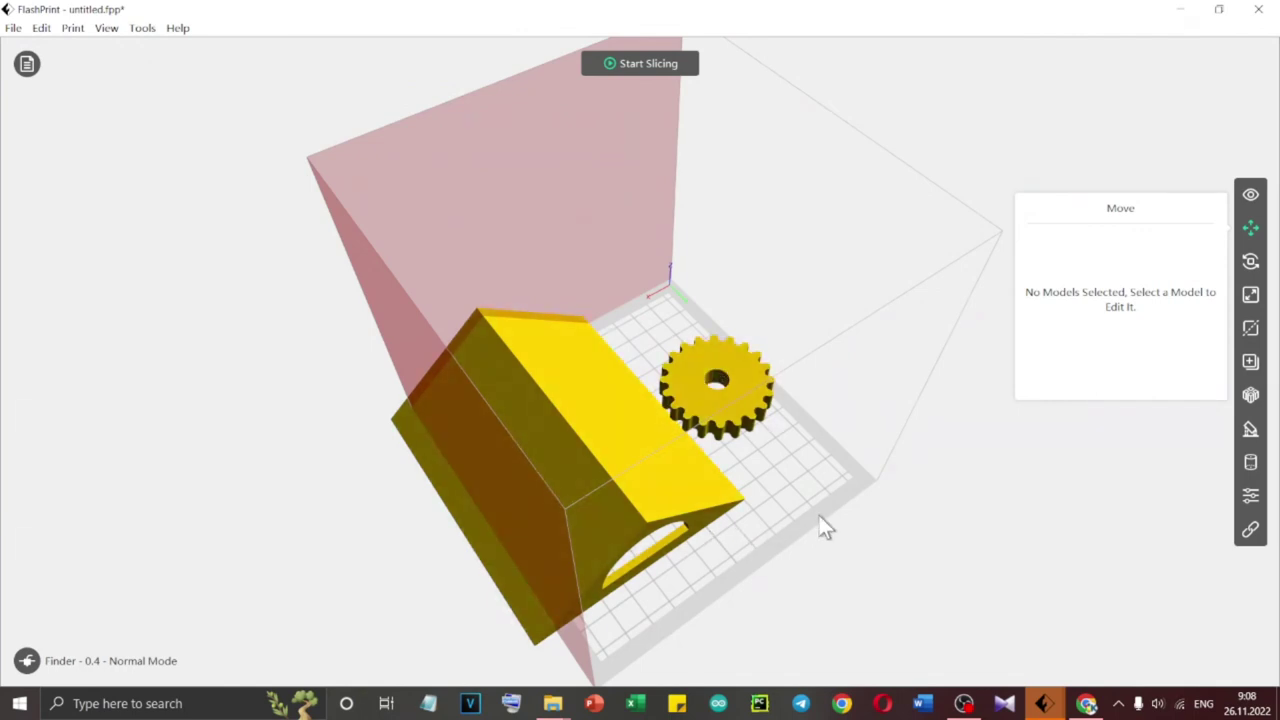
scroll(807, 501, up, 2)
scroll(805, 498, up, 4)
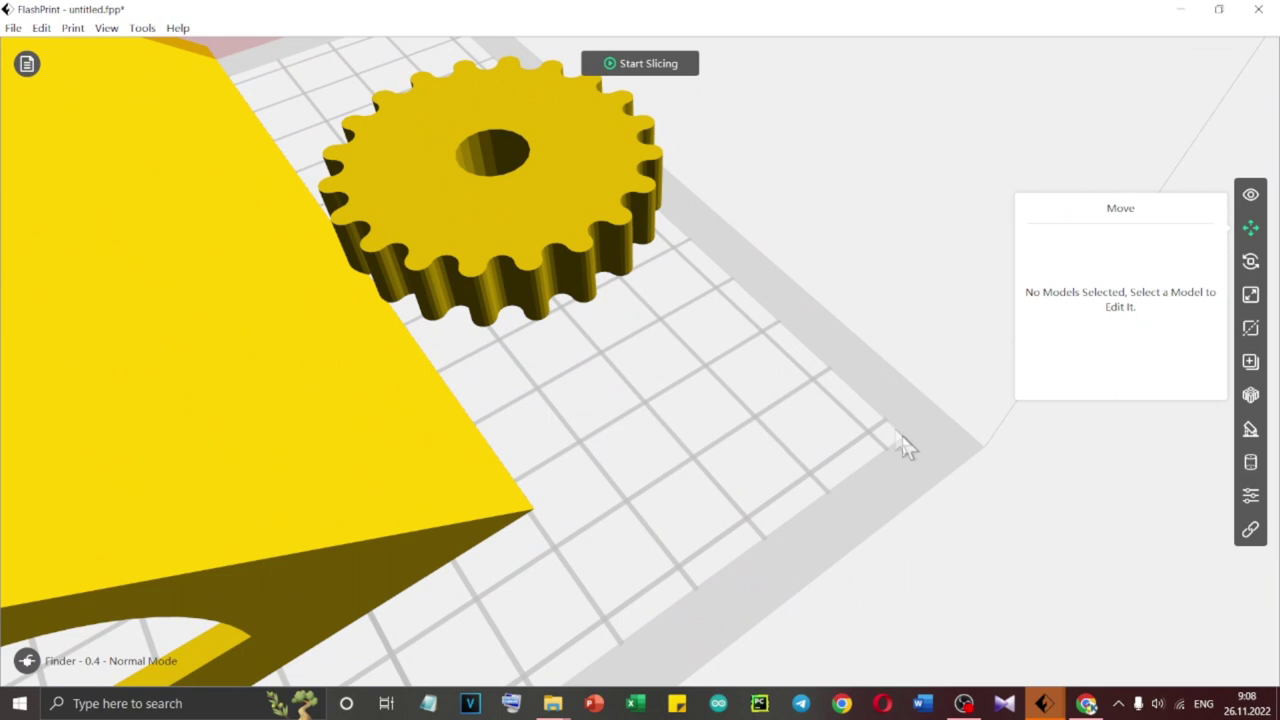
scroll(759, 400, down, 5)
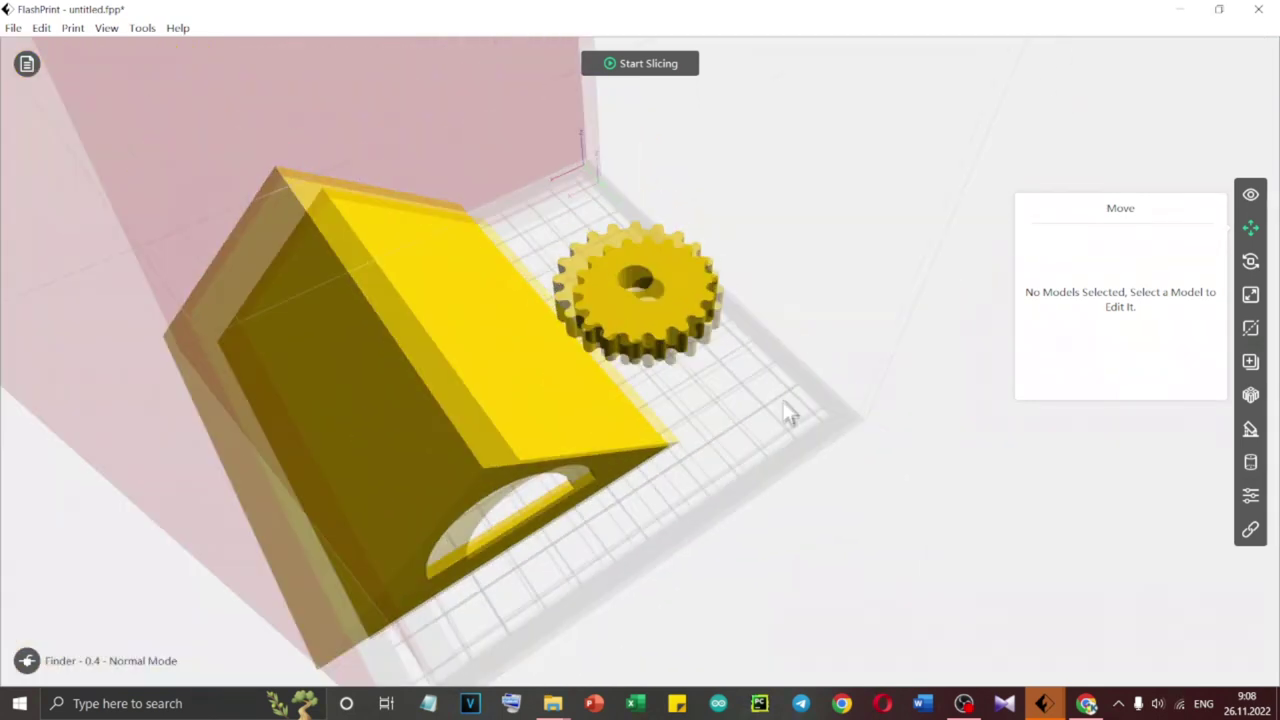
drag(688, 477, 689, 445)
scroll(689, 445, down, 4)
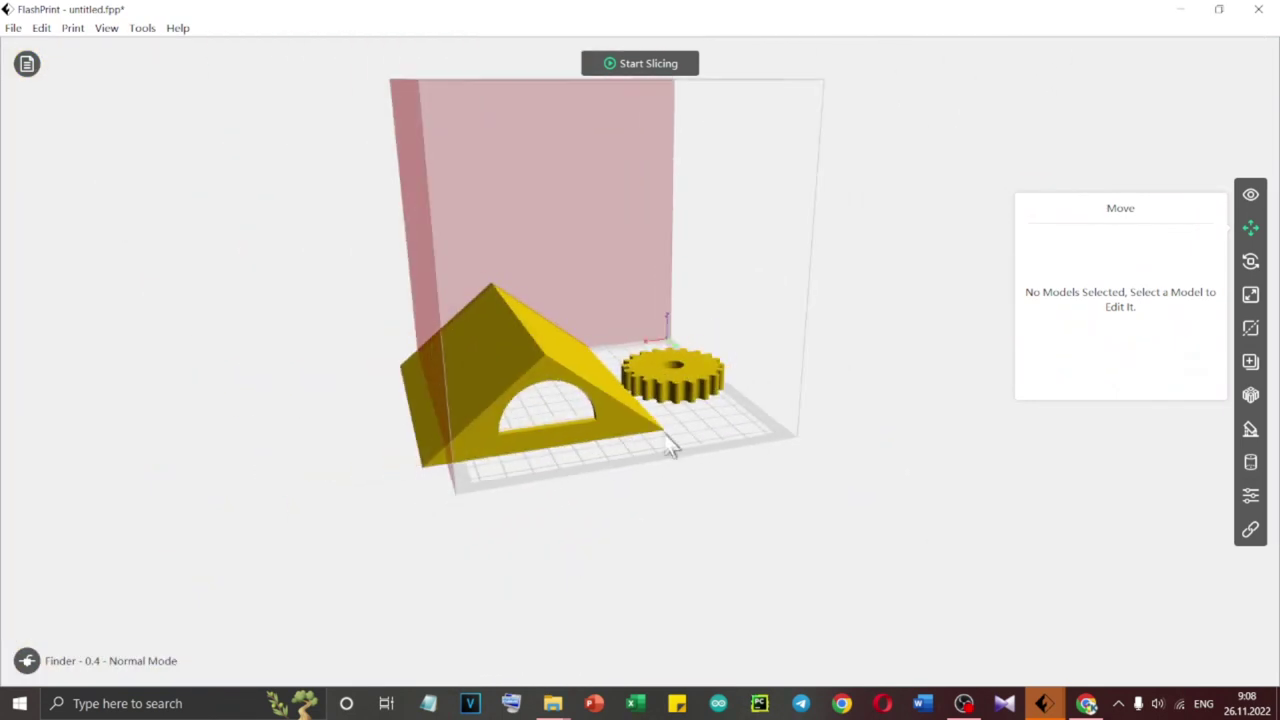
mouse_move(622, 411)
mouse_down()
mouse_move(594, 423)
mouse_move(613, 443)
mouse_move(640, 393)
mouse_up()
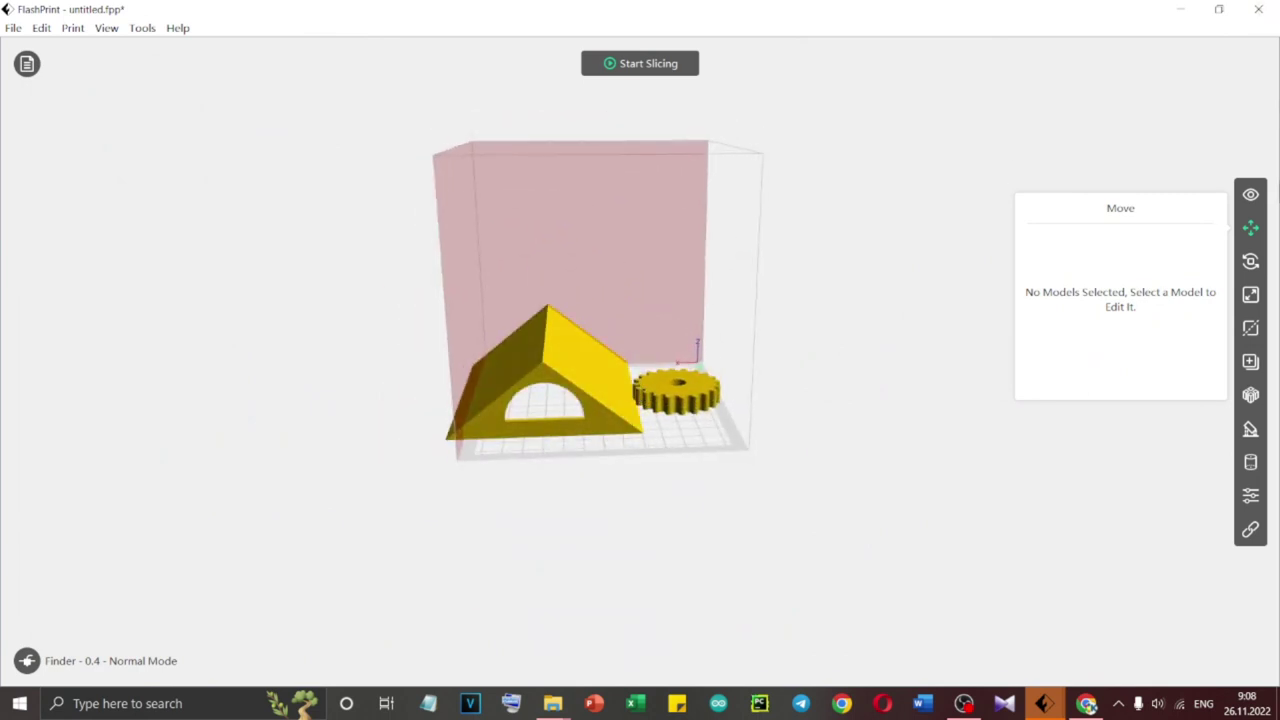
scroll(700, 378, up, 3)
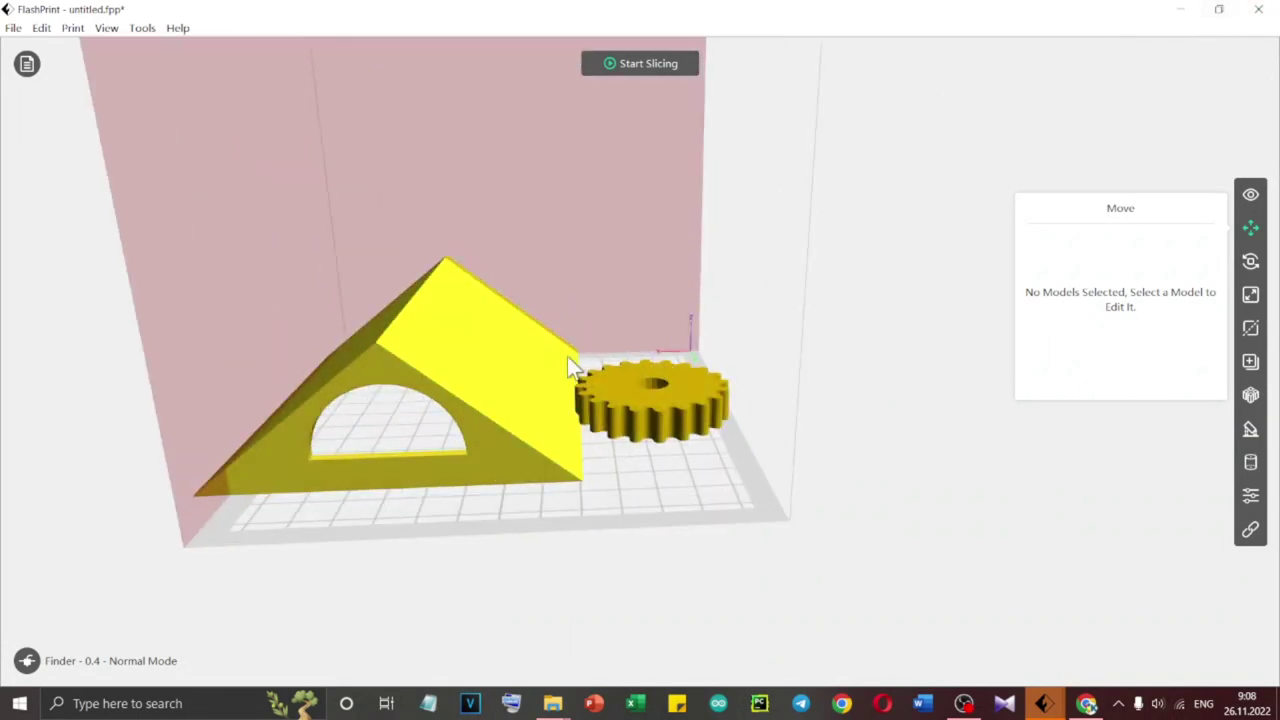
scroll(505, 360, down, 4)
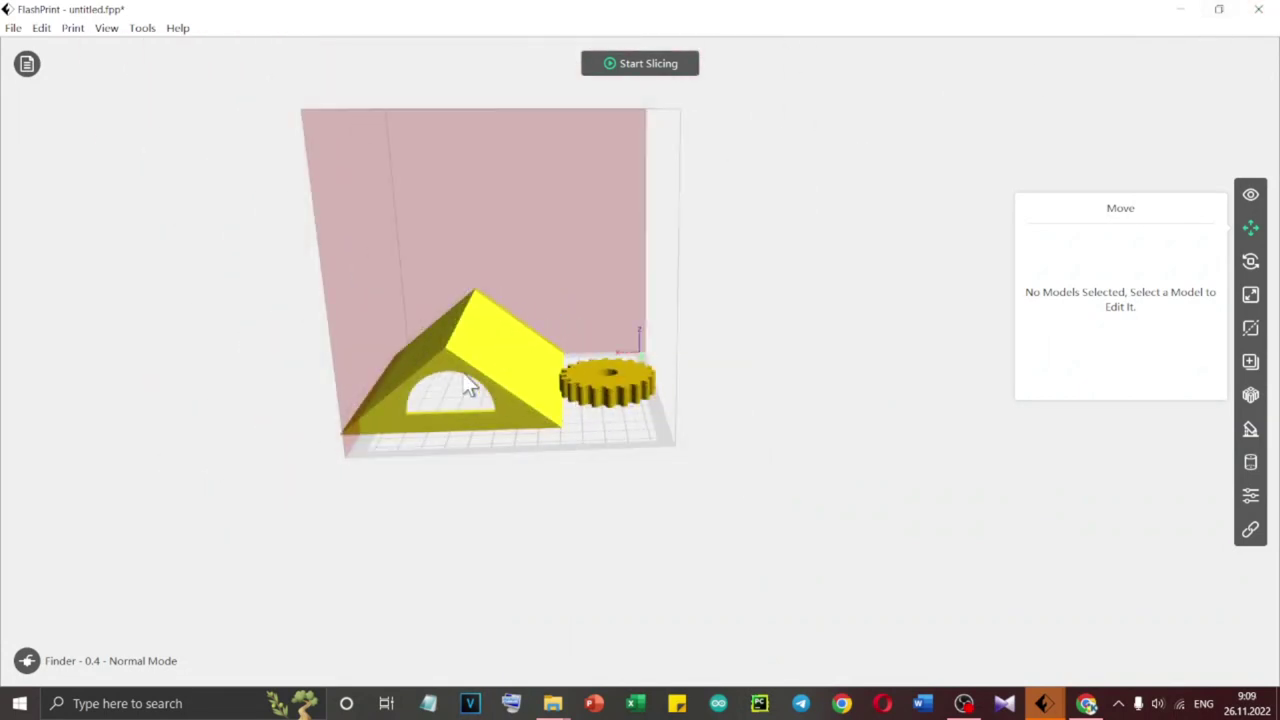
scroll(464, 381, up, 5)
scroll(463, 380, down, 6)
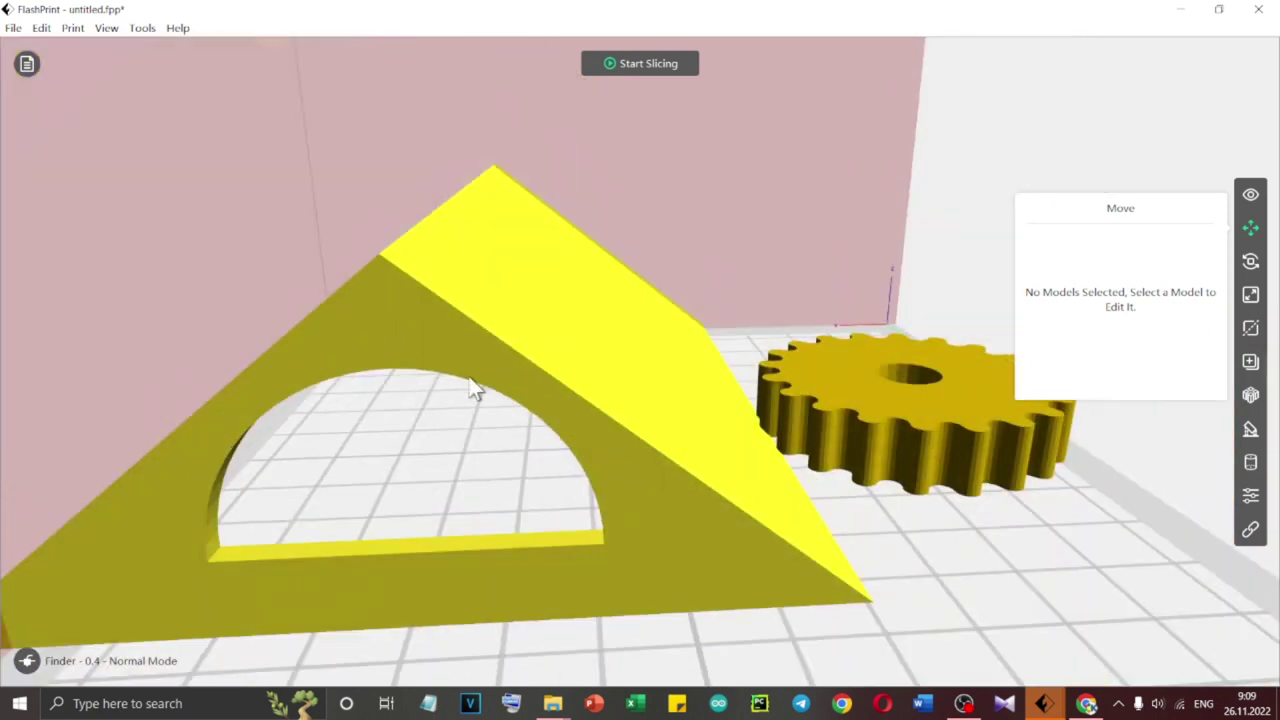
scroll(474, 381, down, 1)
drag(587, 309, 566, 340)
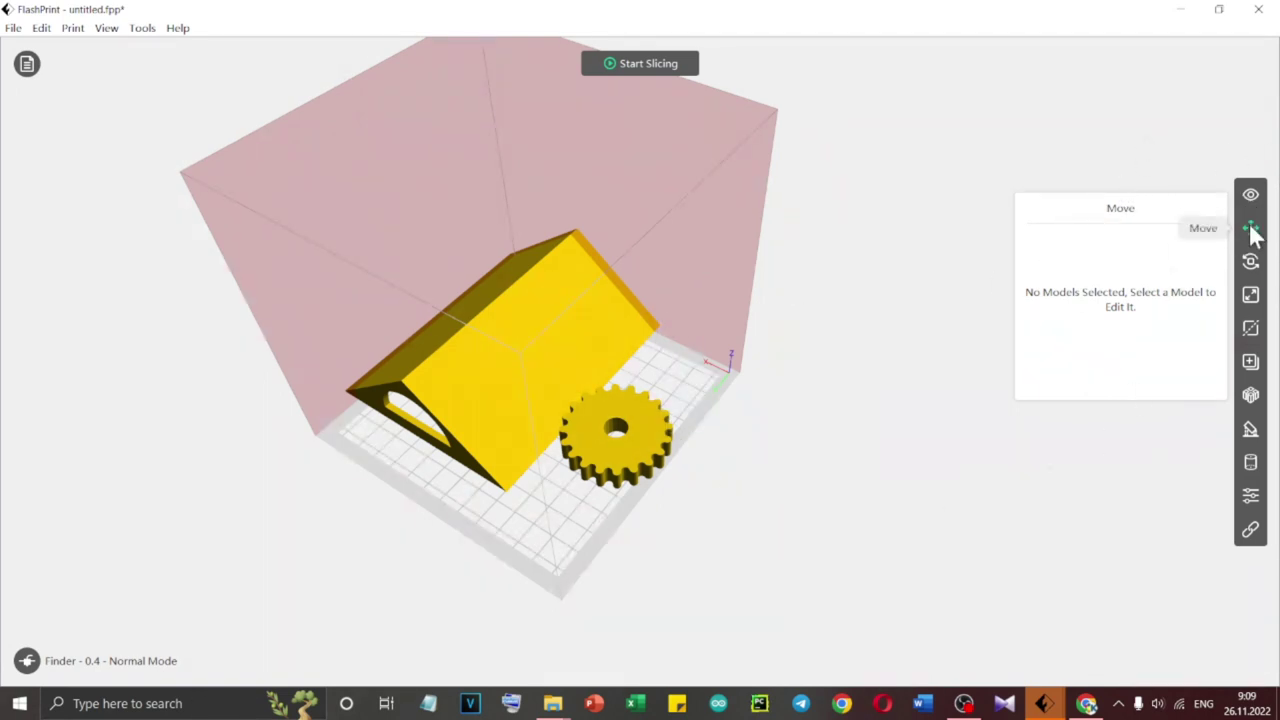
Move the roof model inside the build volume, to about X 13 mm and Y 1 mm
click(547, 373)
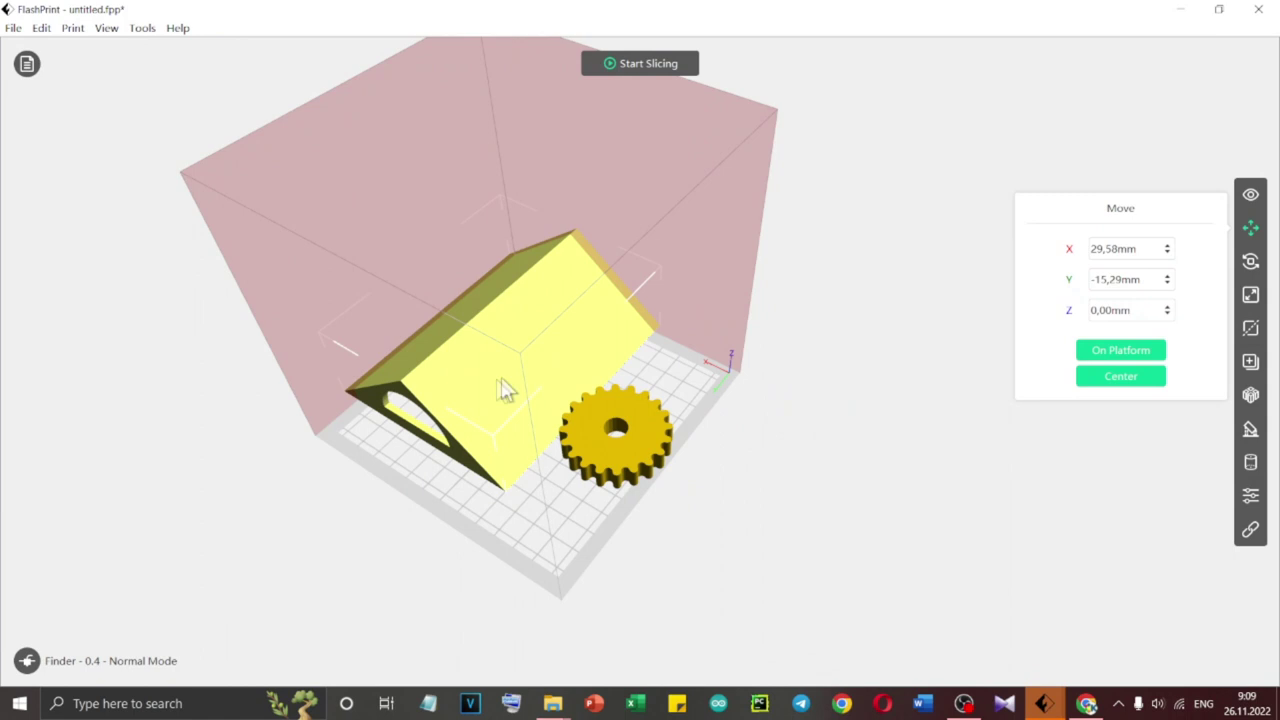
drag(474, 380, 477, 411)
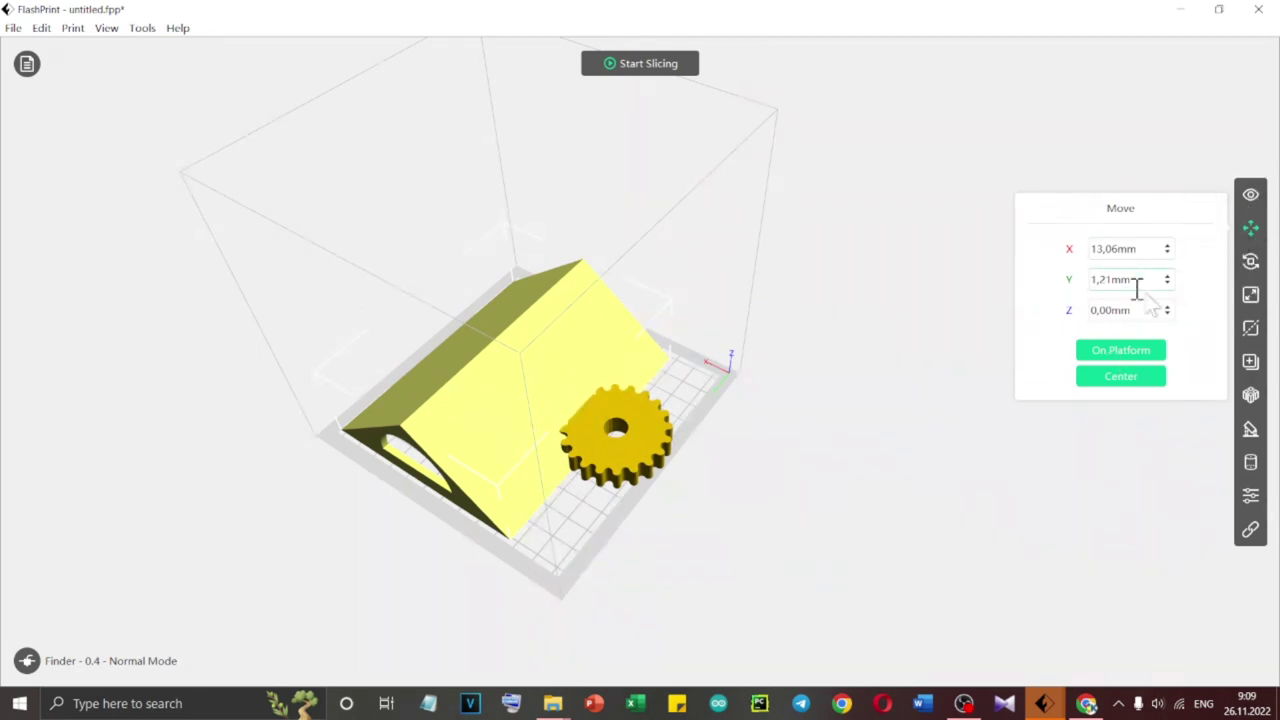
Rotate the roof model 90° about the X axis so that it stands on its end
click(1251, 262)
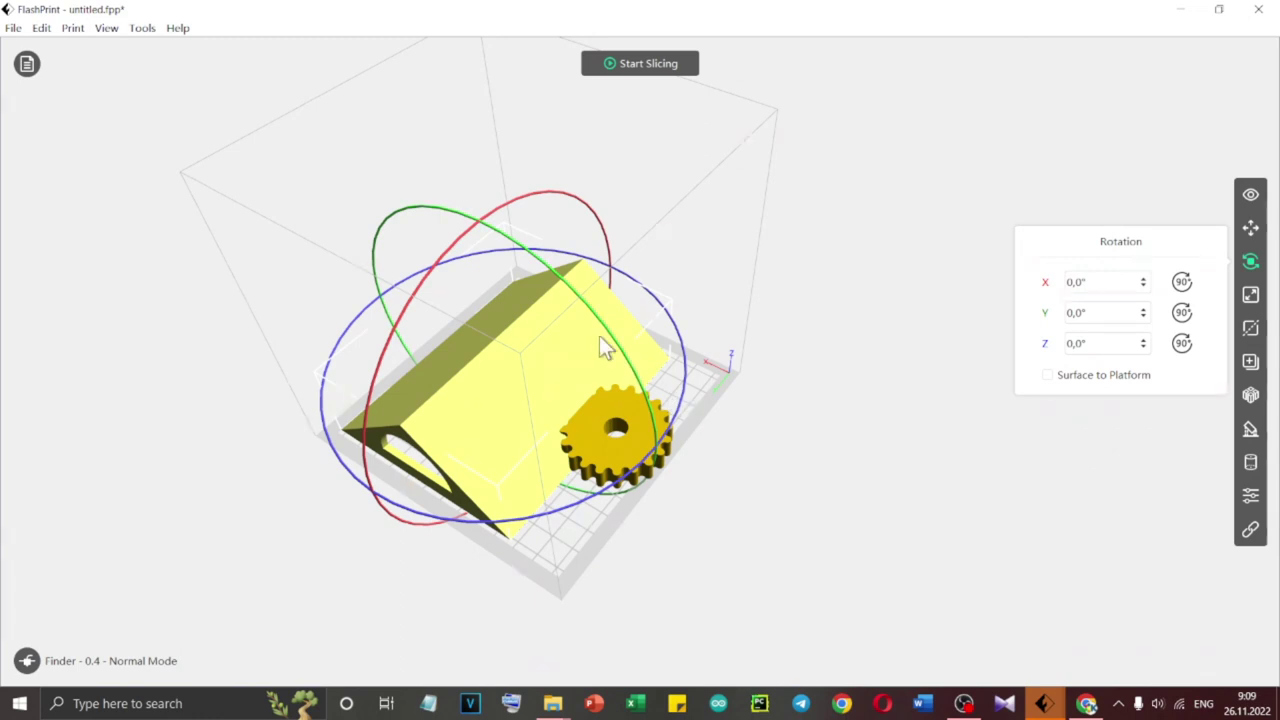
drag(584, 325, 590, 366)
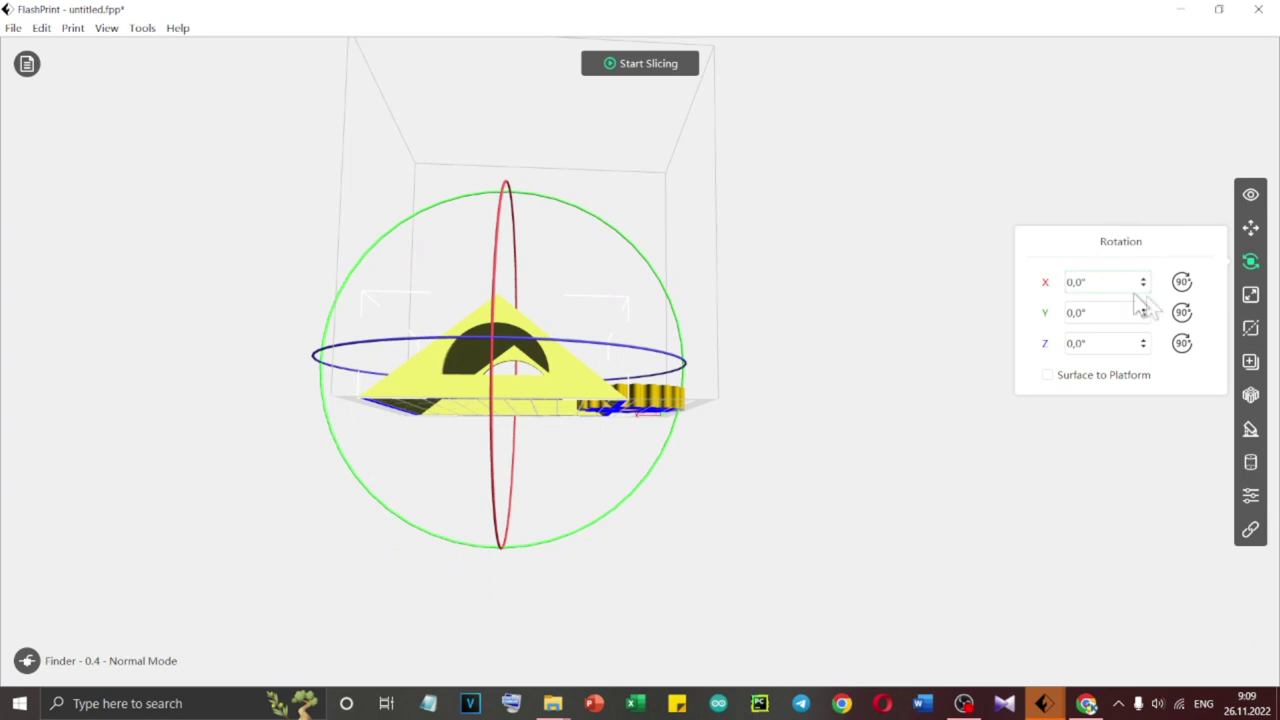
click(1183, 284)
drag(800, 292, 653, 311)
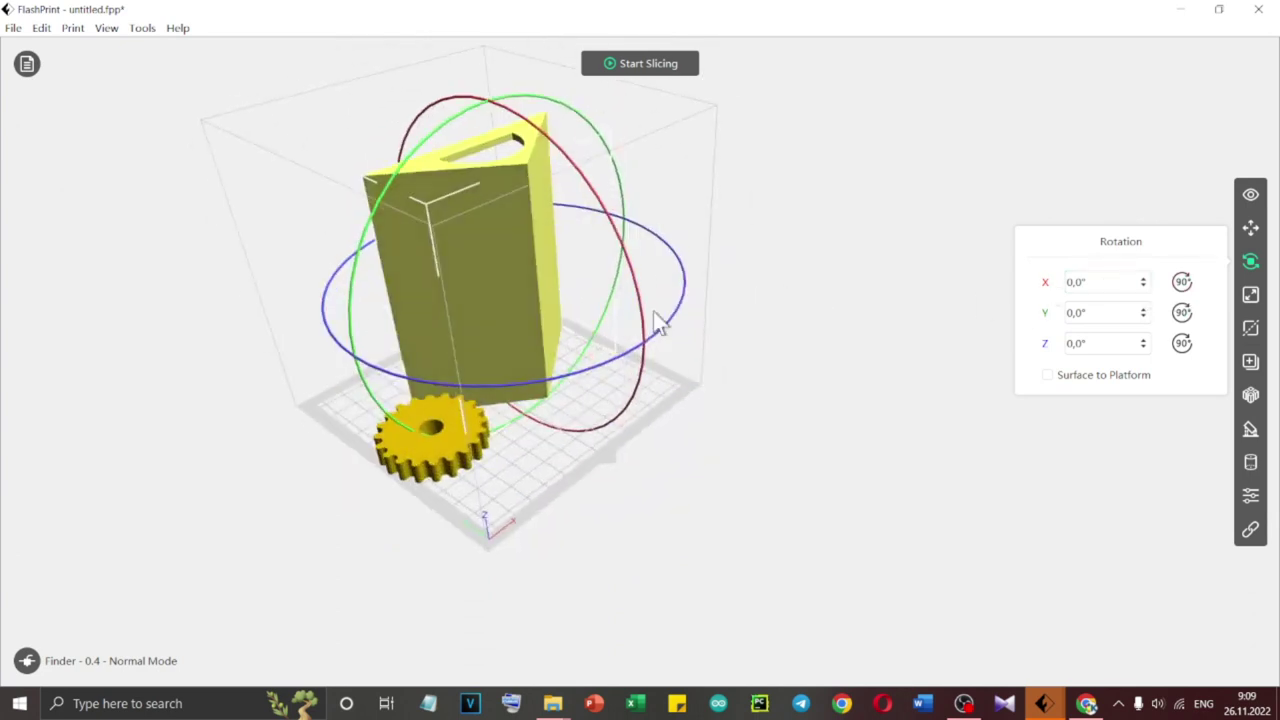
Rotate the roof model about the Y axis in 90° turns, and enter a Y rotation of -90°
click(1183, 313)
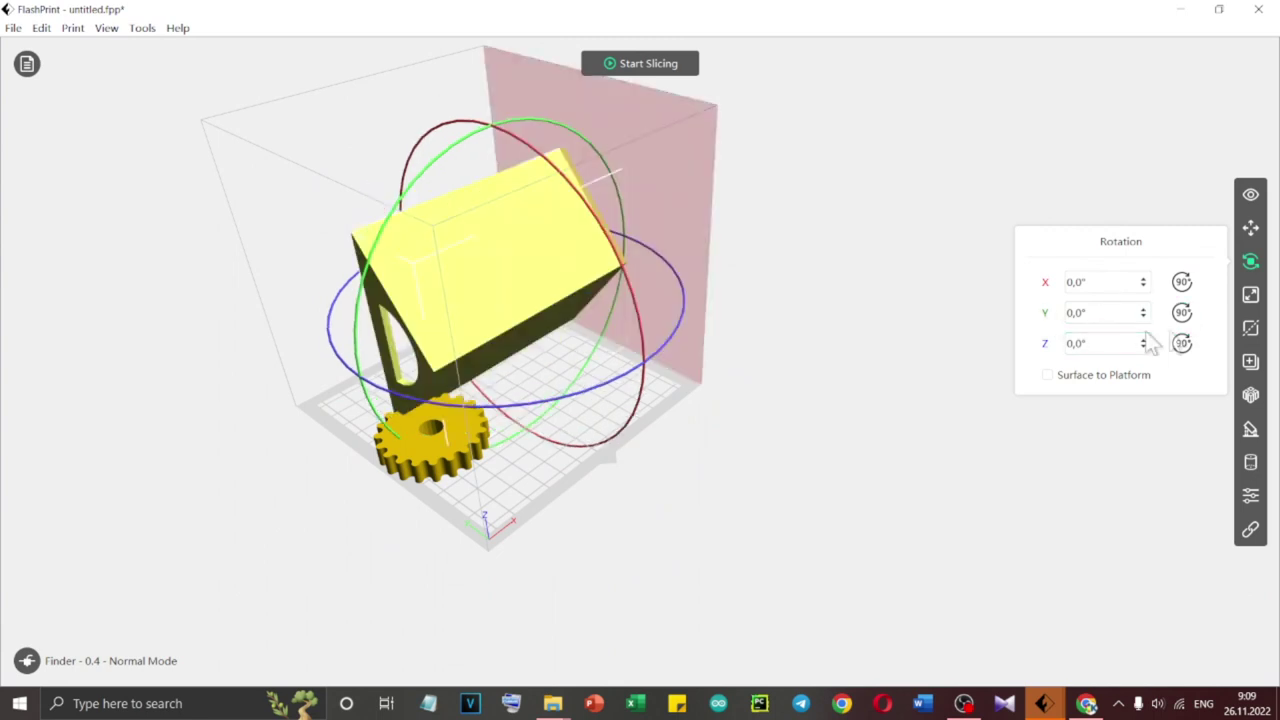
click(1182, 313)
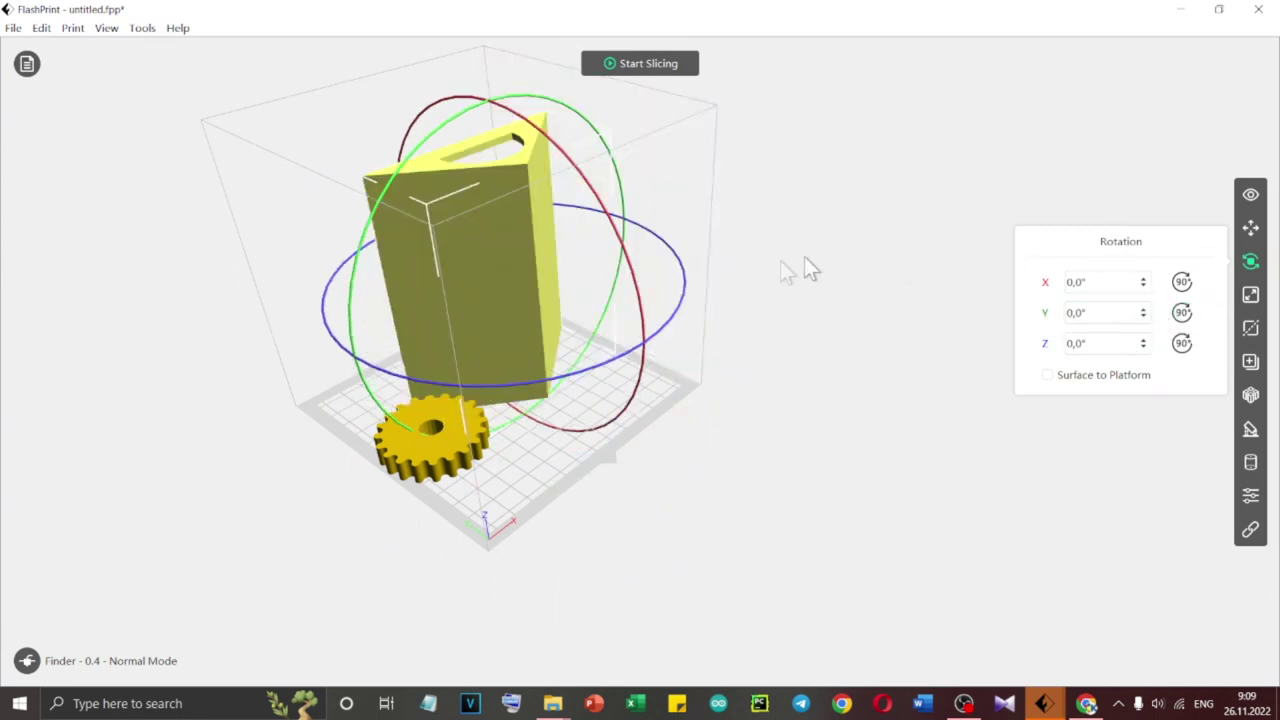
drag(620, 318, 624, 360)
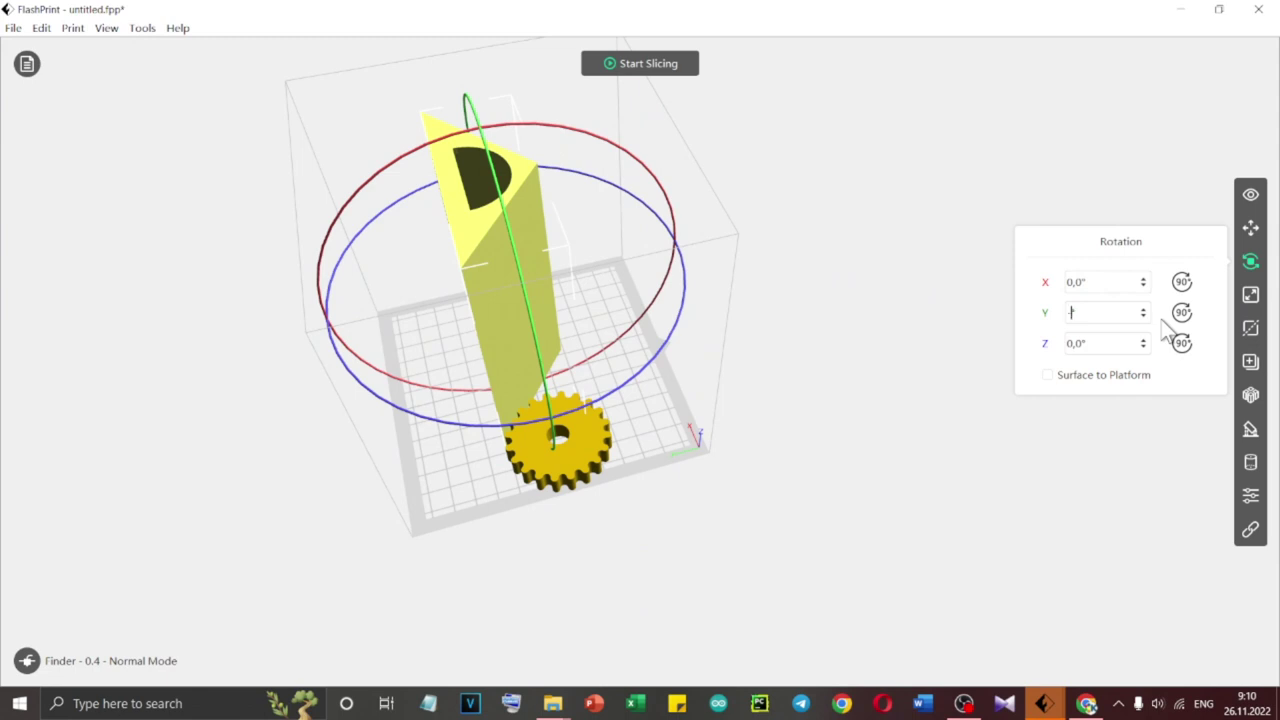
key(Return)
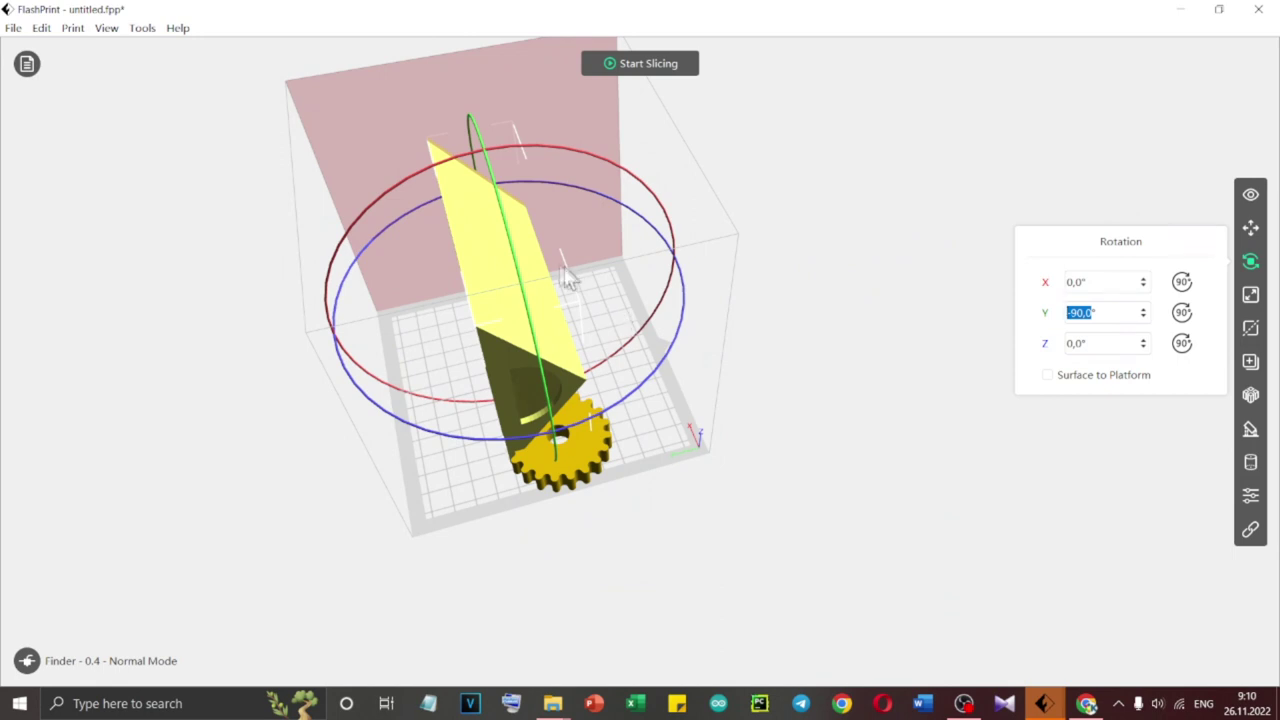
key(BackSpace)
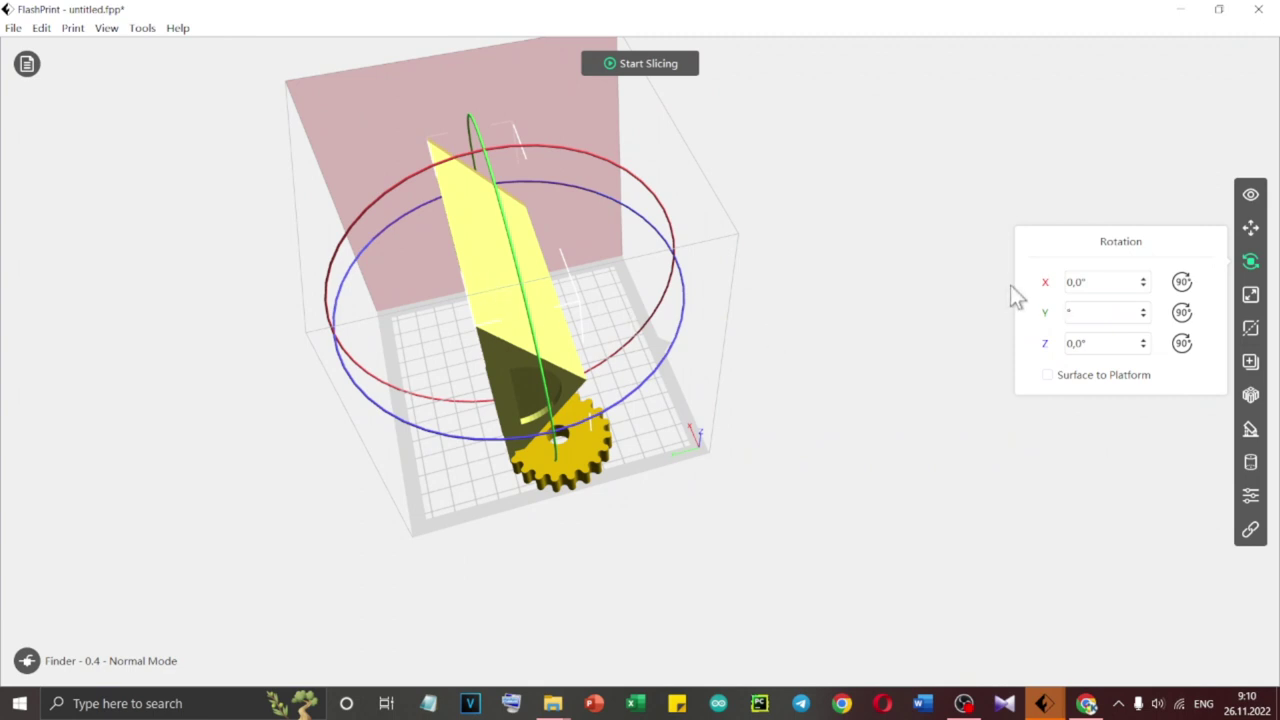
click(965, 277)
Select the roof model and delete it from the build platform
click(528, 315)
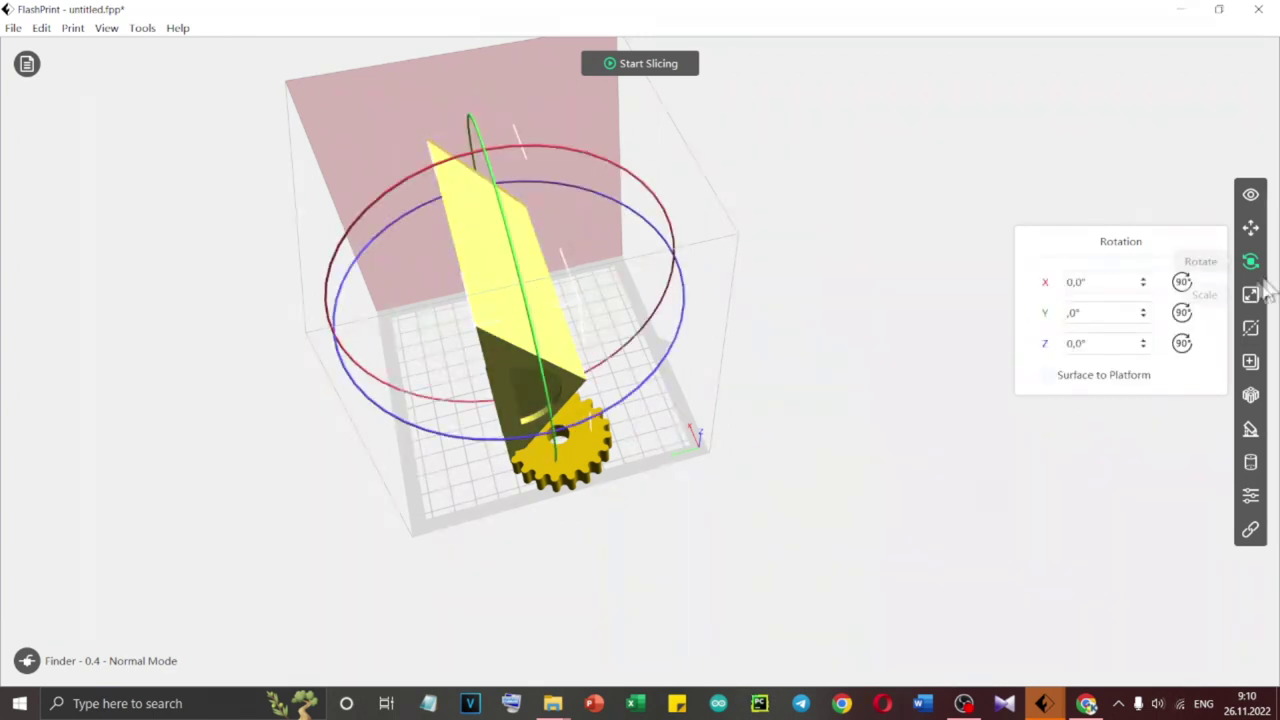
click(1251, 230)
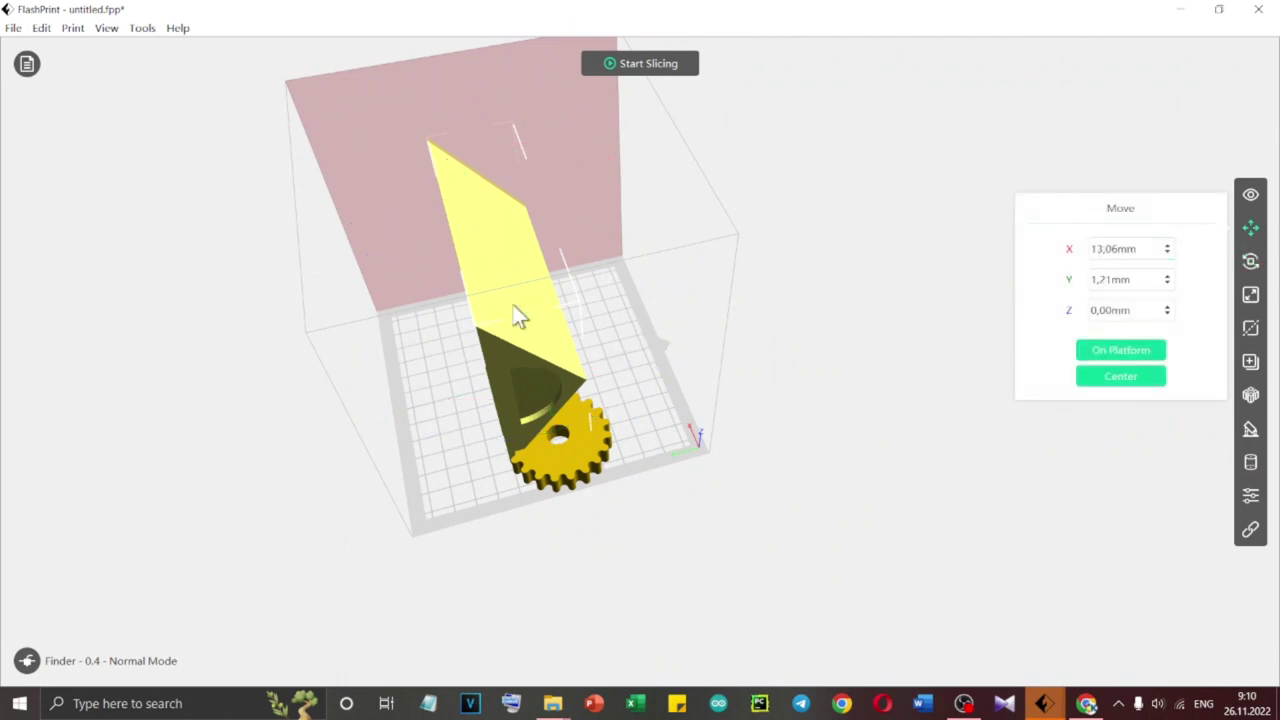
key(Delete)
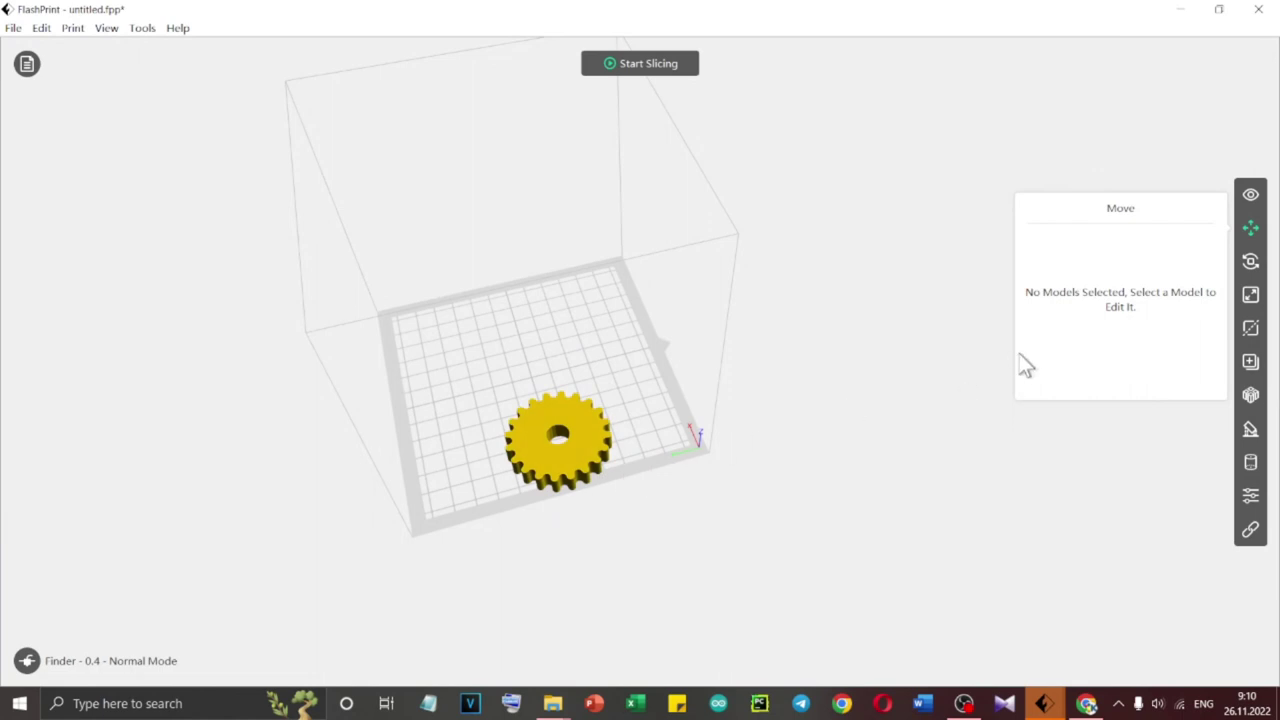
Enlarge the gear uniformly to about 89.5 mm in X and Y and 17.9 mm in Z
click(1258, 290)
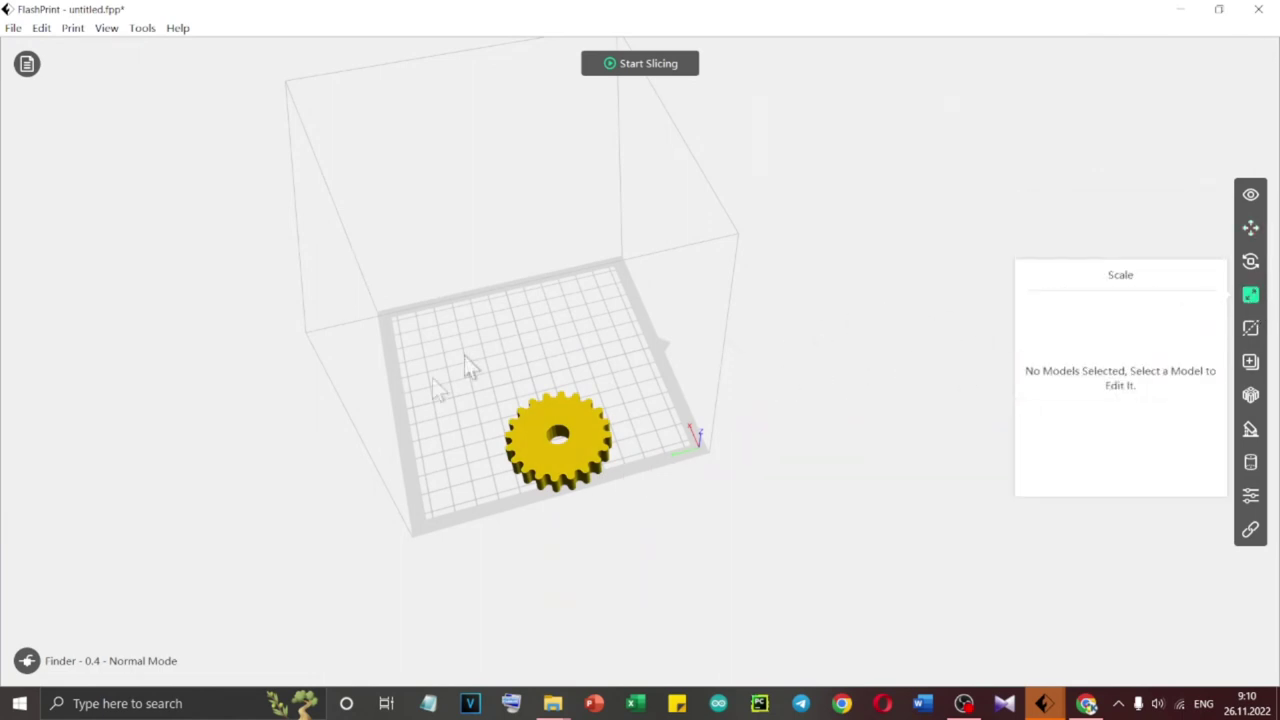
click(537, 450)
scroll(489, 331, up, 5)
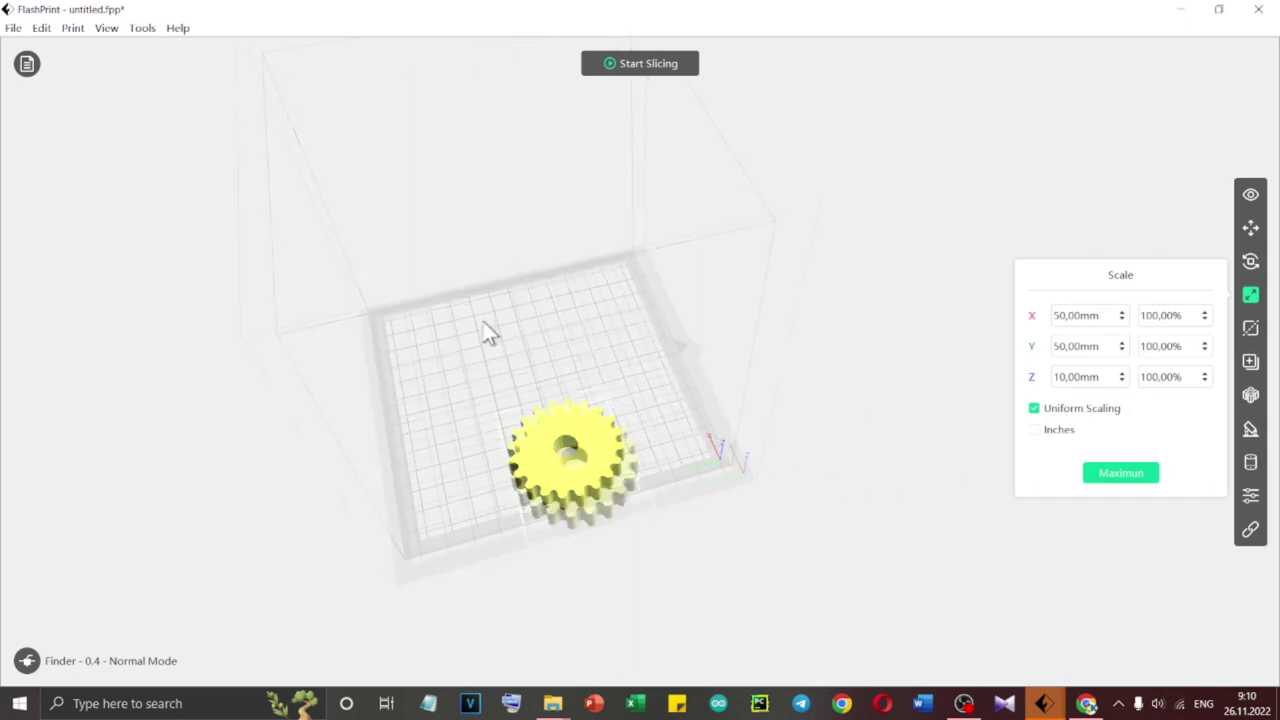
scroll(573, 516, up, 4)
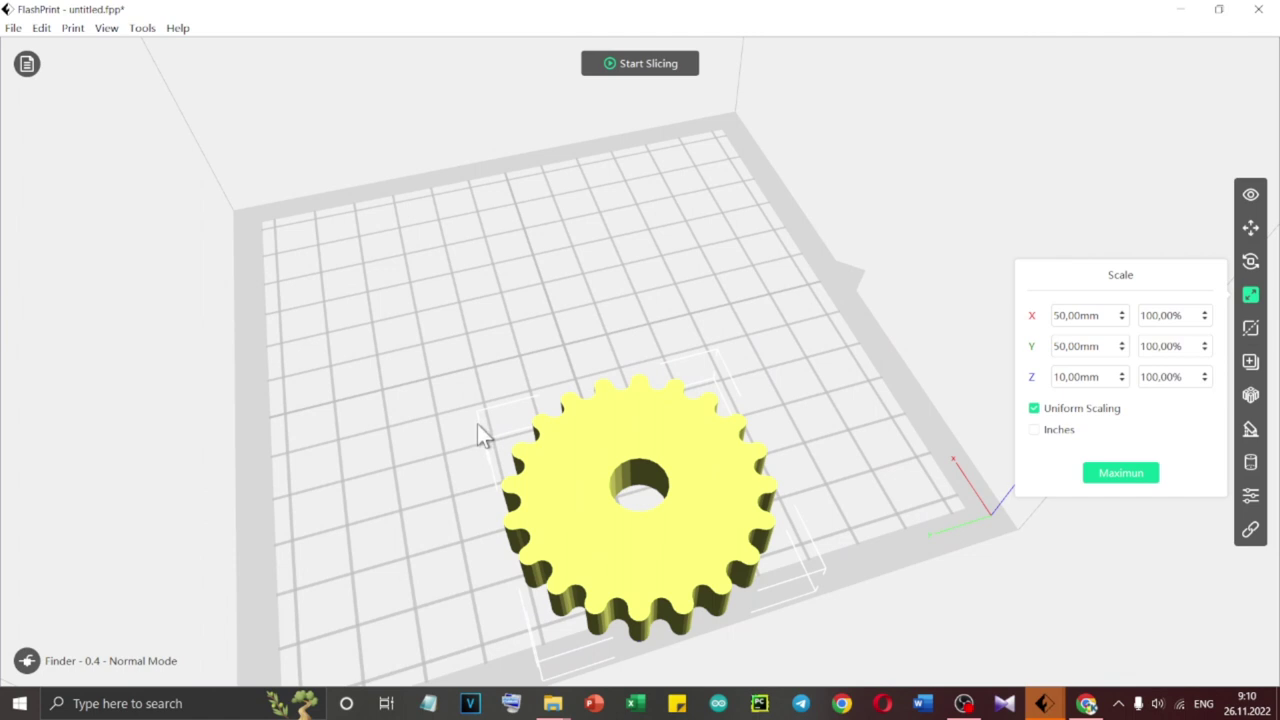
drag(486, 434, 449, 380)
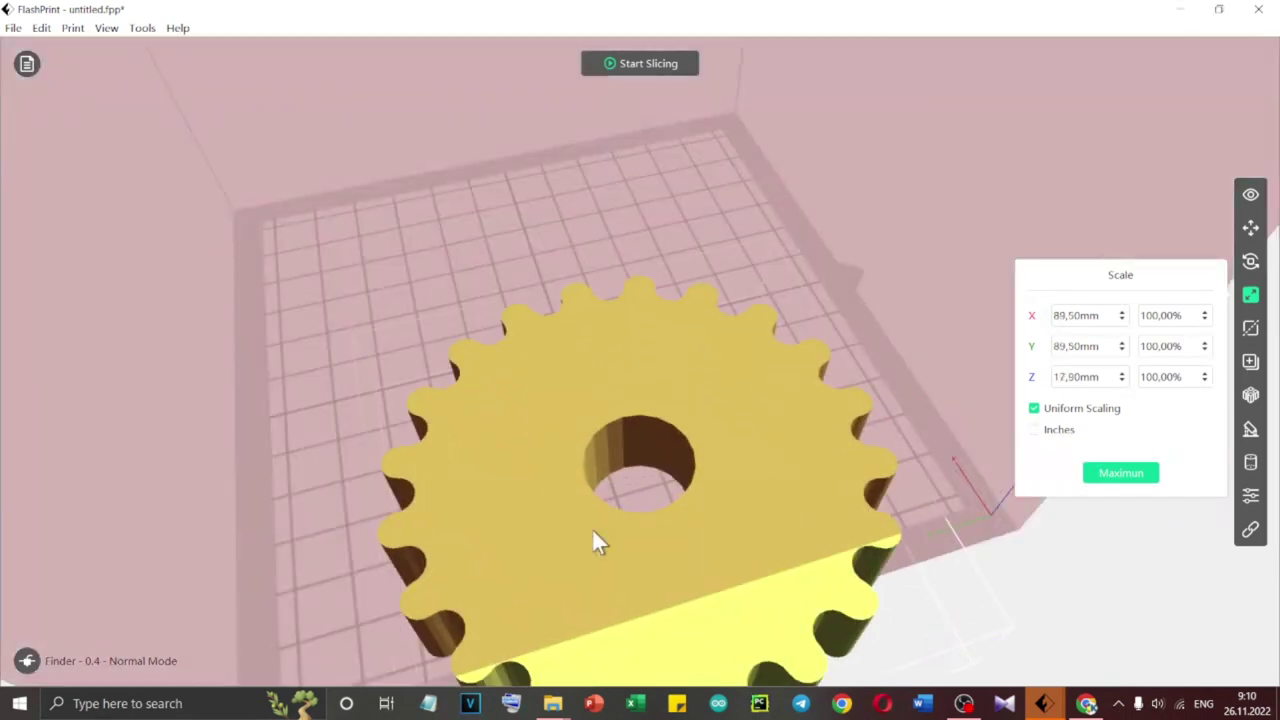
Move the enlarged gear fully inside the build volume, to about X -7 mm and Y 2 mm
click(1250, 228)
drag(751, 646, 648, 481)
drag(679, 488, 720, 491)
scroll(719, 485, down, 4)
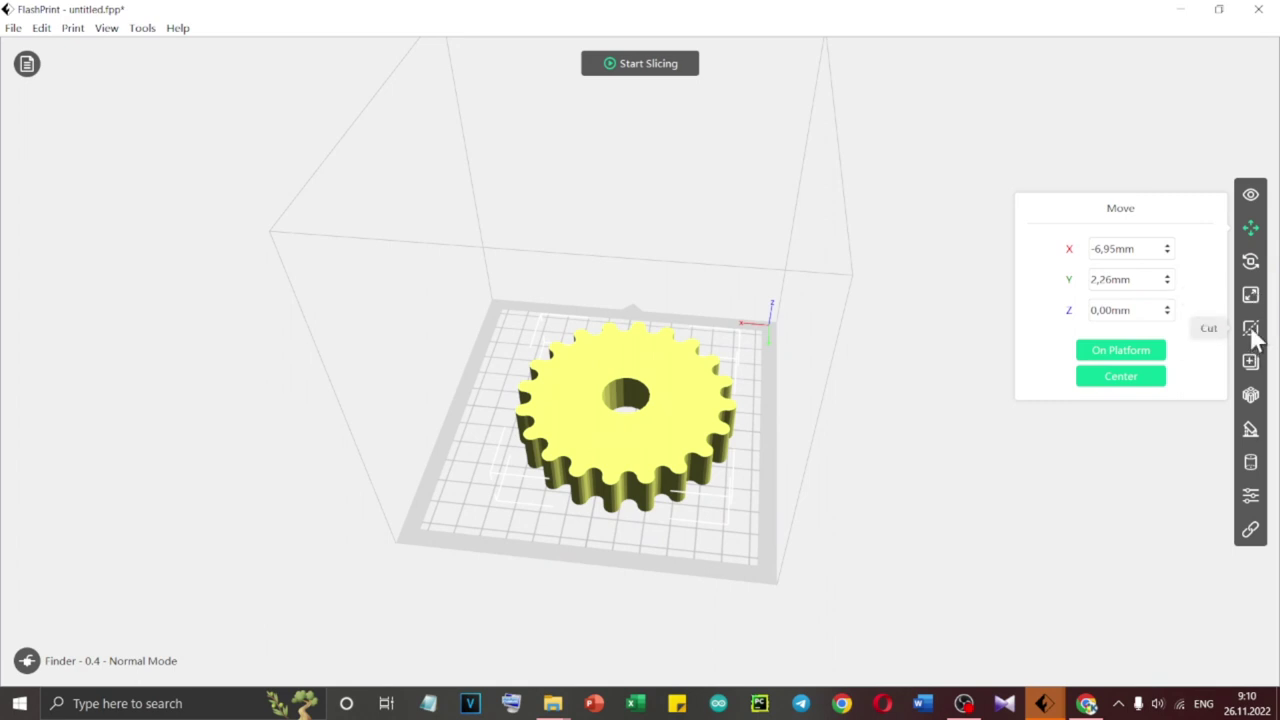
Try the X, Y and Z cutting planes on the gear, and draw a freehand cutting plane across it
click(1251, 330)
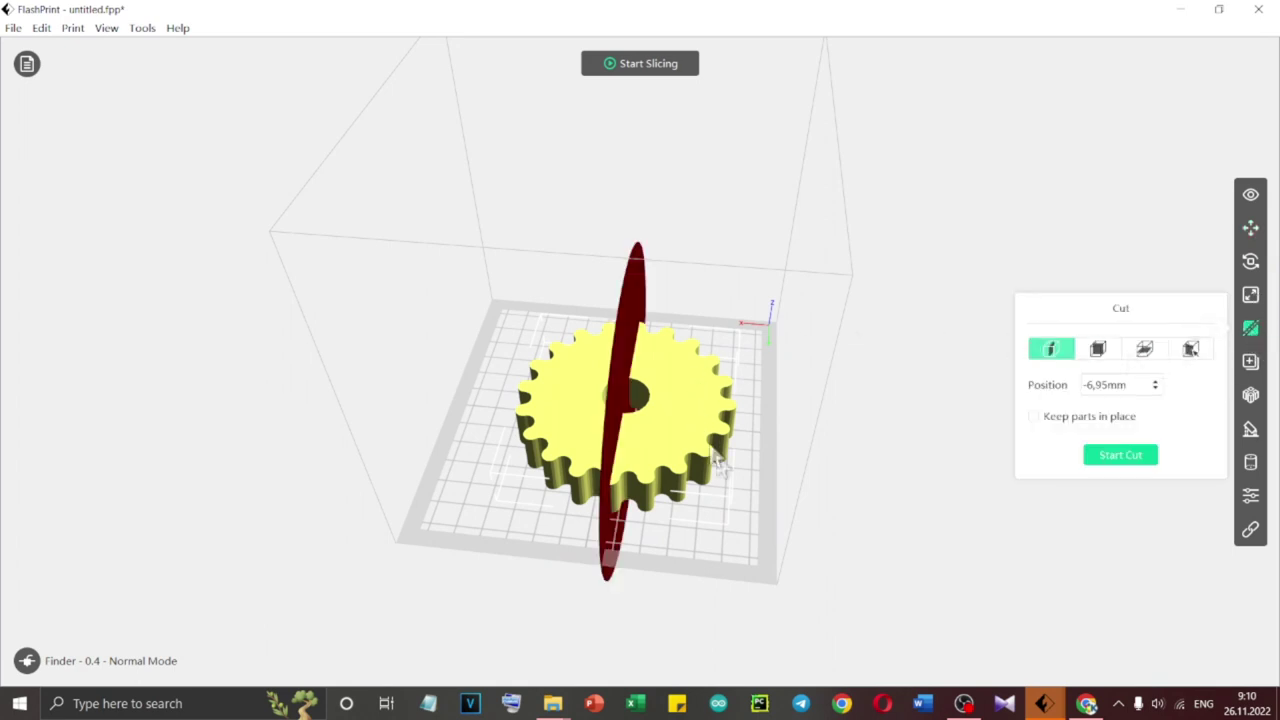
click(1100, 358)
click(1145, 354)
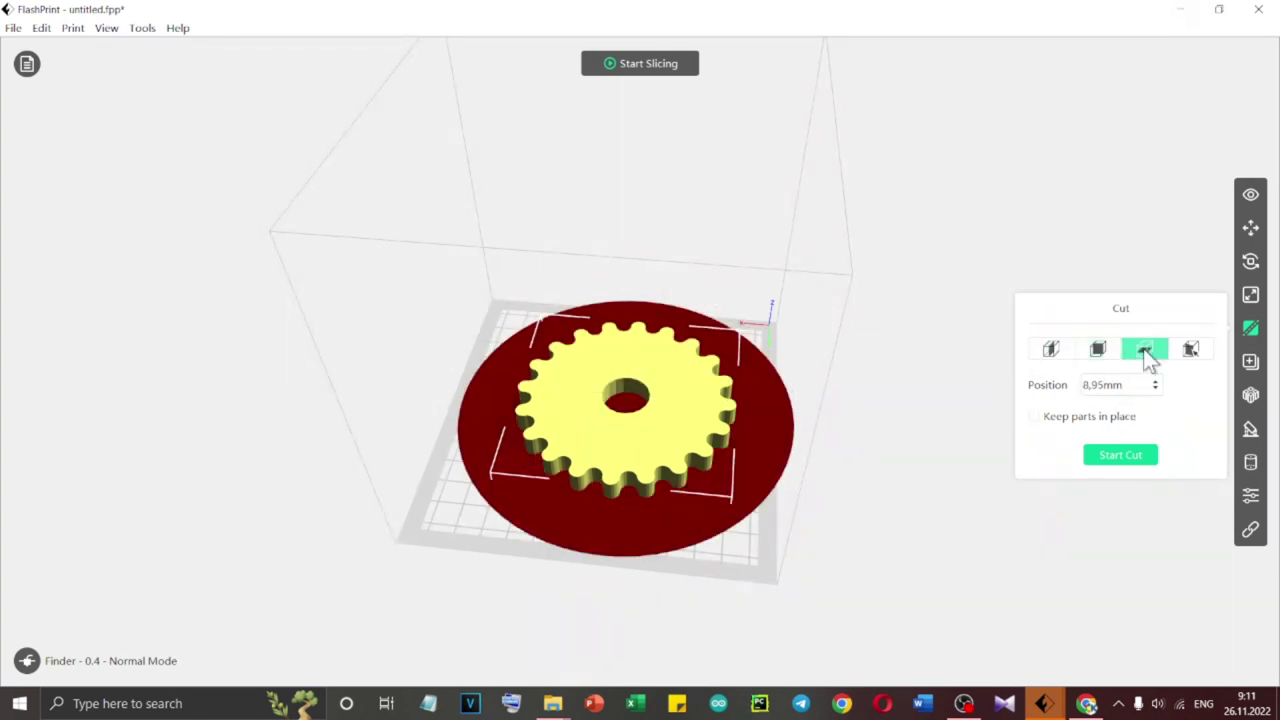
mouse_move(812, 438)
mouse_down()
mouse_move(806, 403)
mouse_move(807, 433)
mouse_up()
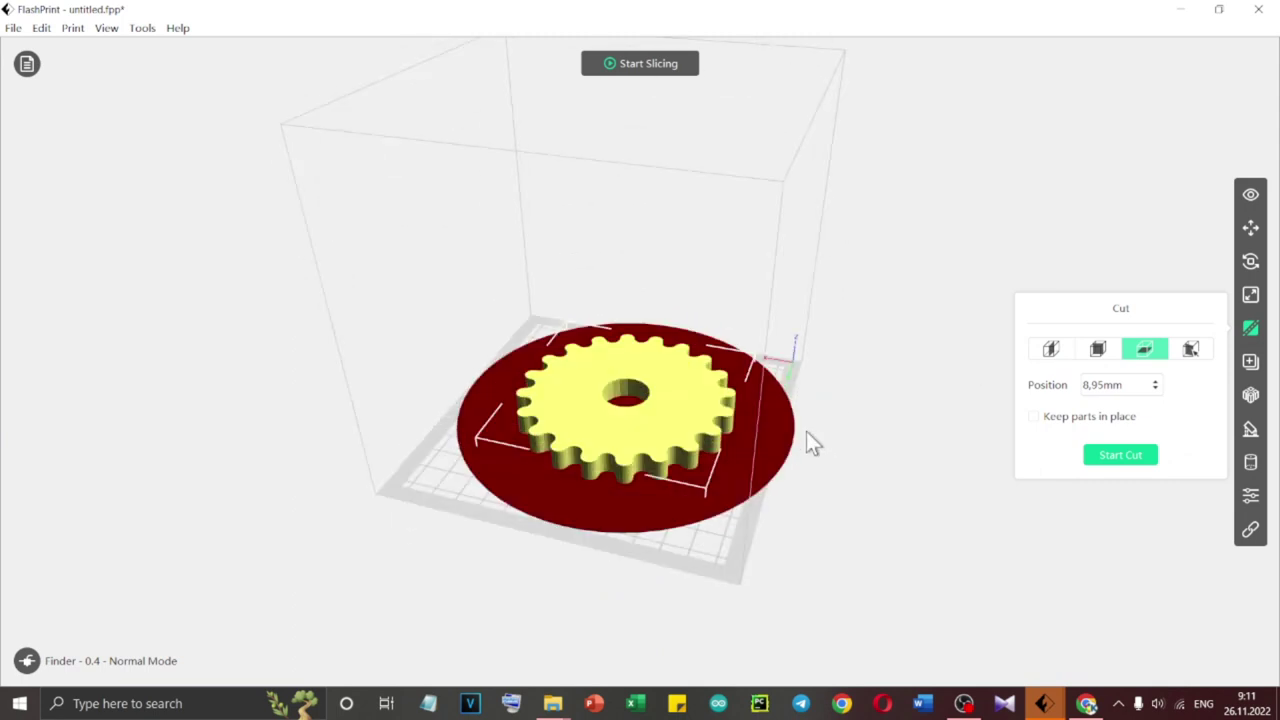
click(1190, 350)
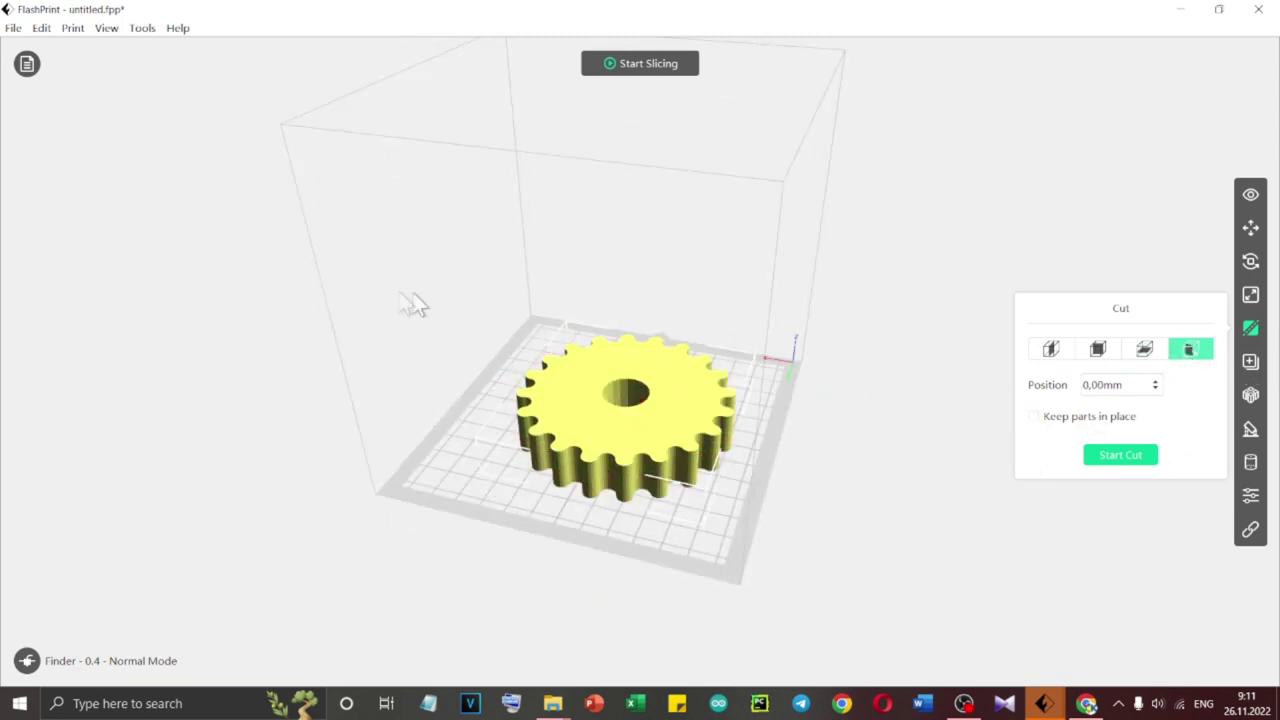
drag(504, 294, 760, 522)
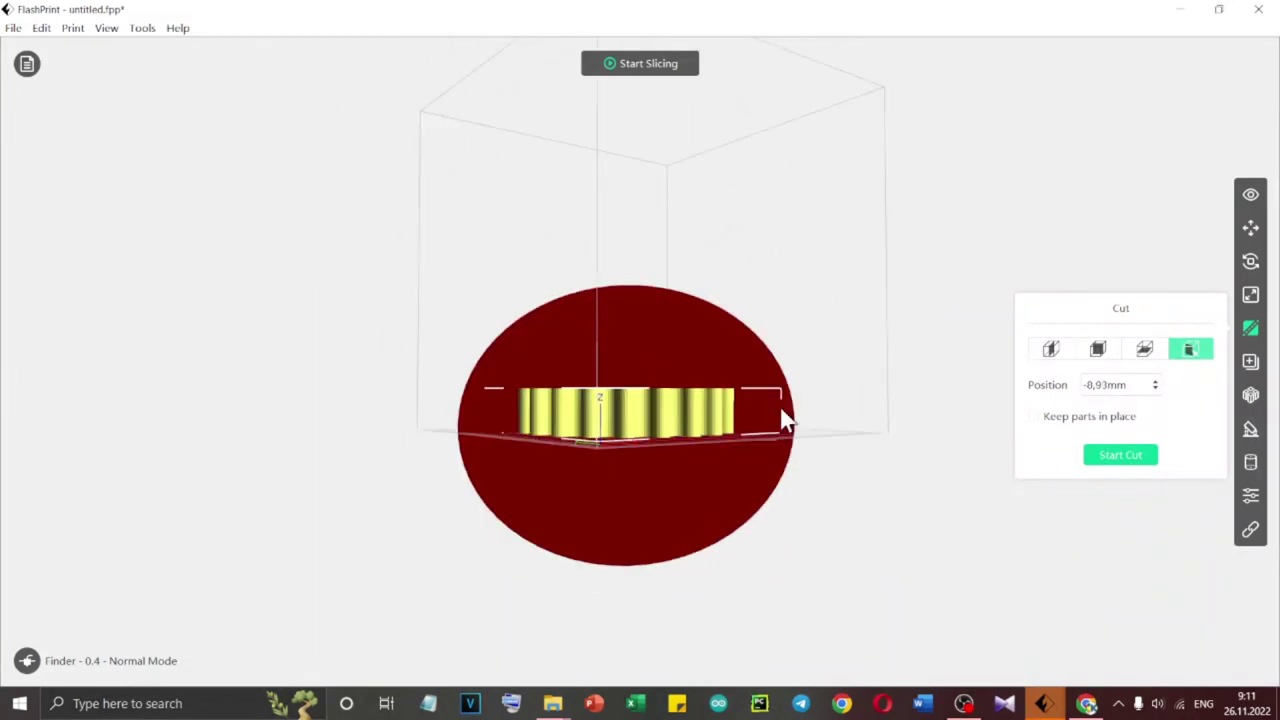
click(770, 446)
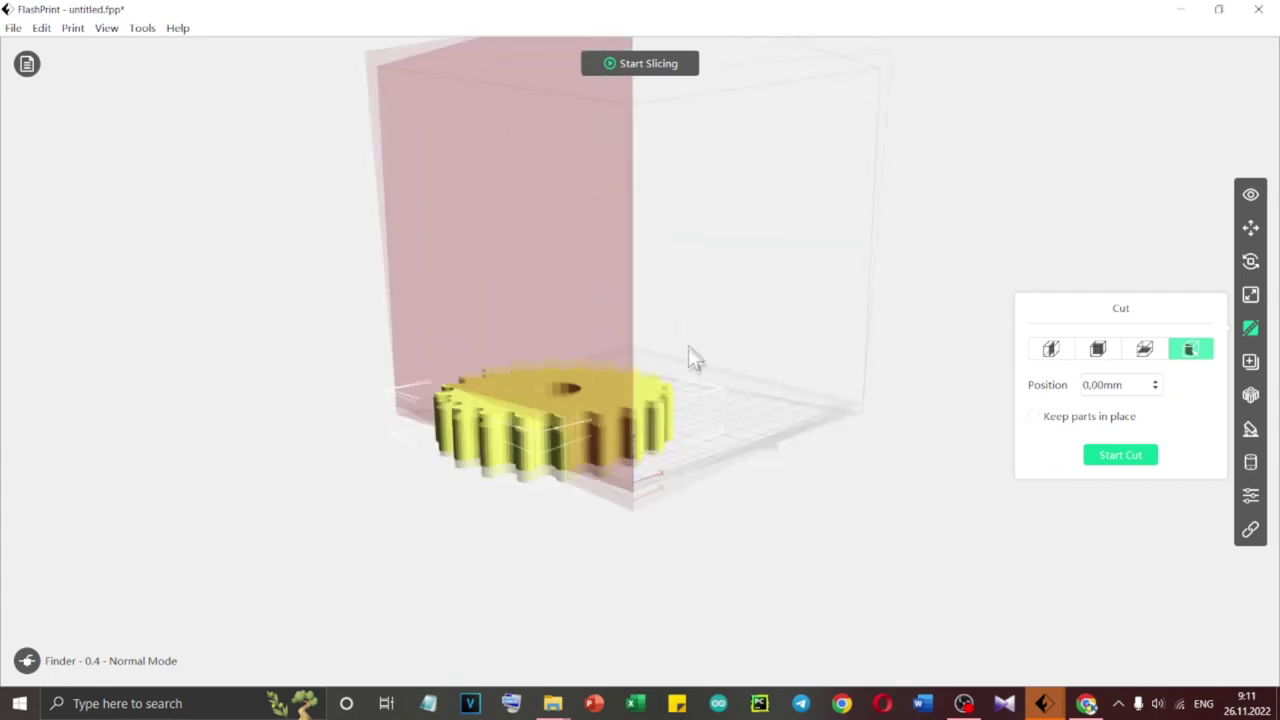
Move the gear to about X 8 mm and Y -3 mm, and shrink it uniformly to about 38 mm across
click(1249, 229)
drag(529, 466, 635, 518)
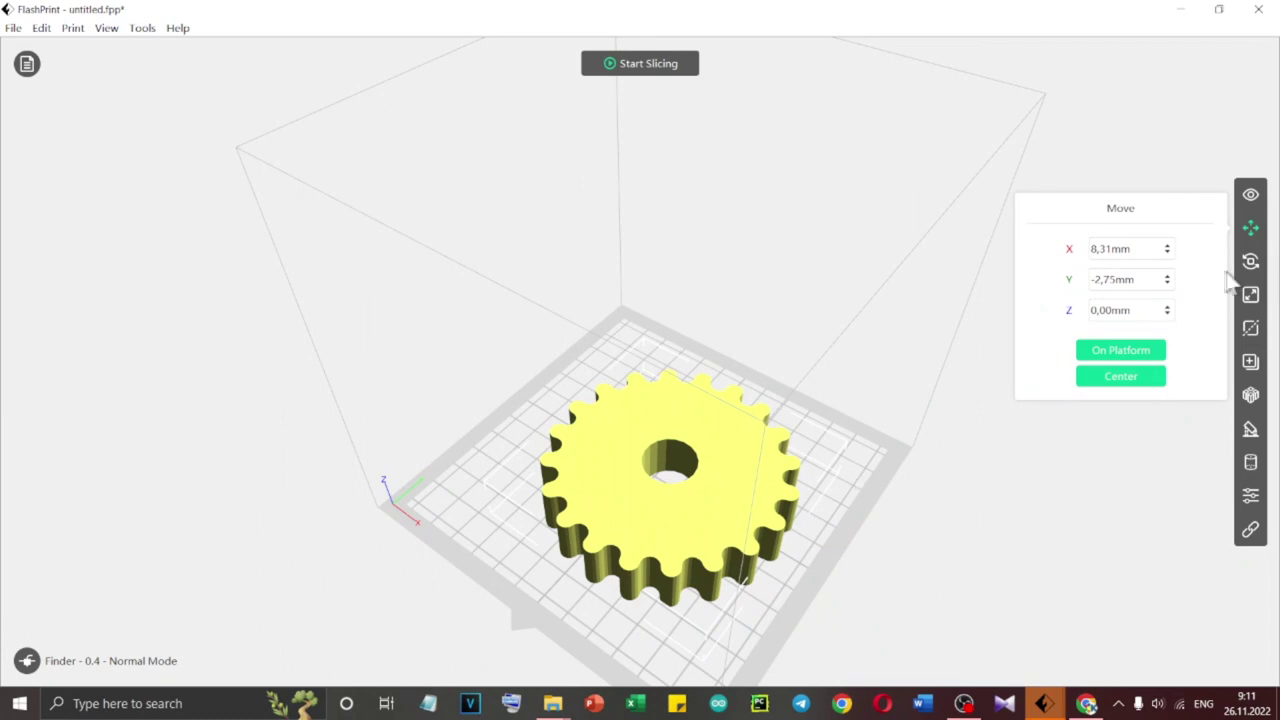
click(1250, 294)
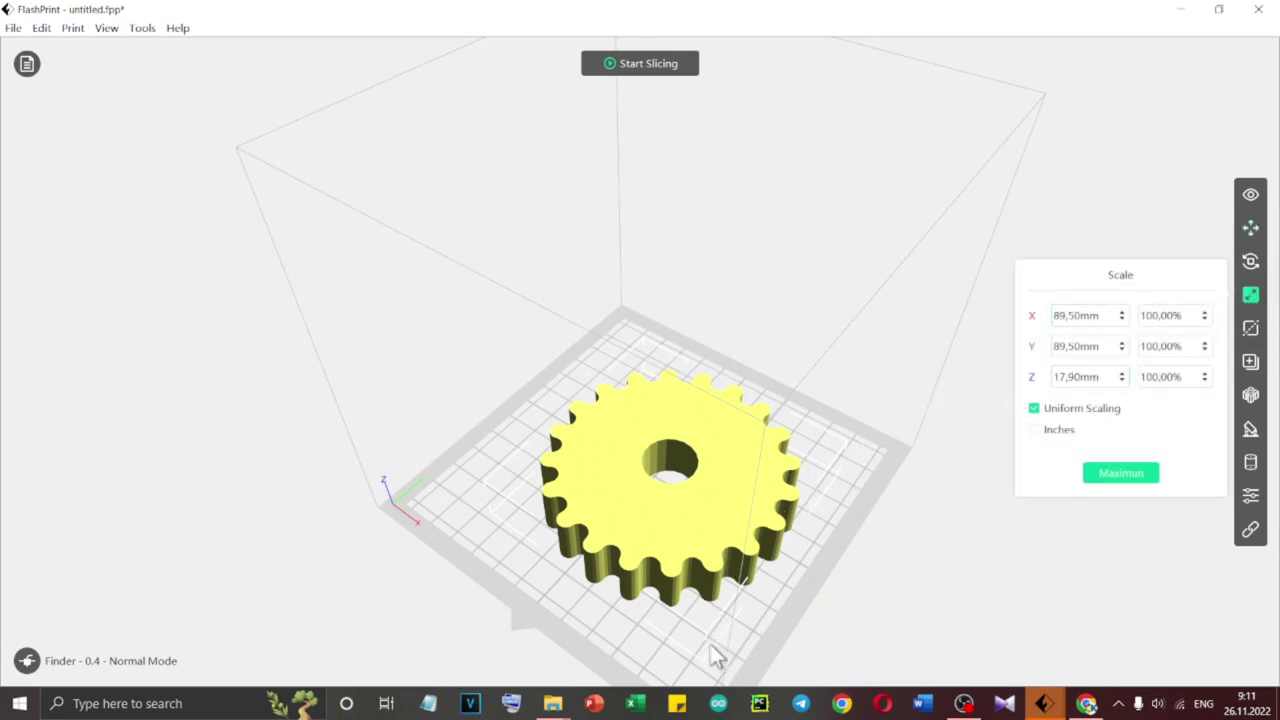
drag(707, 630, 764, 694)
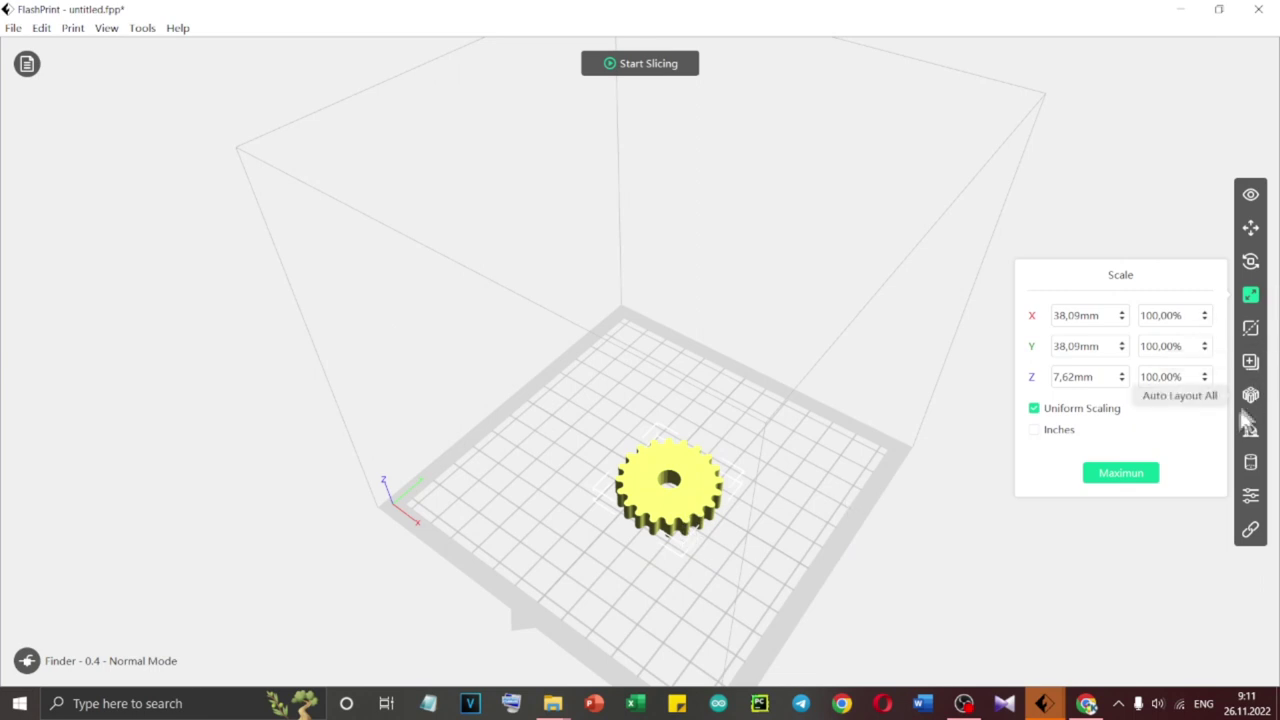
Duplicate the gear with a count of 10, repeat the duplication, and undo both
click(1250, 361)
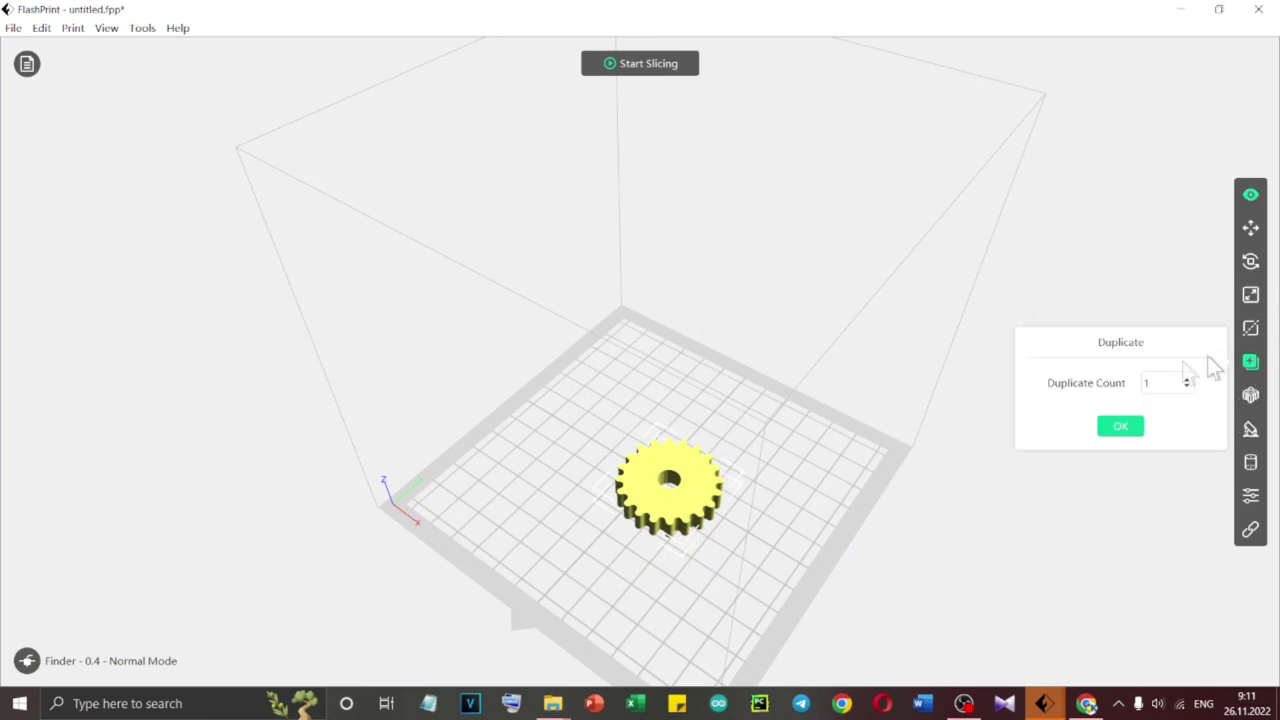
click(1162, 383)
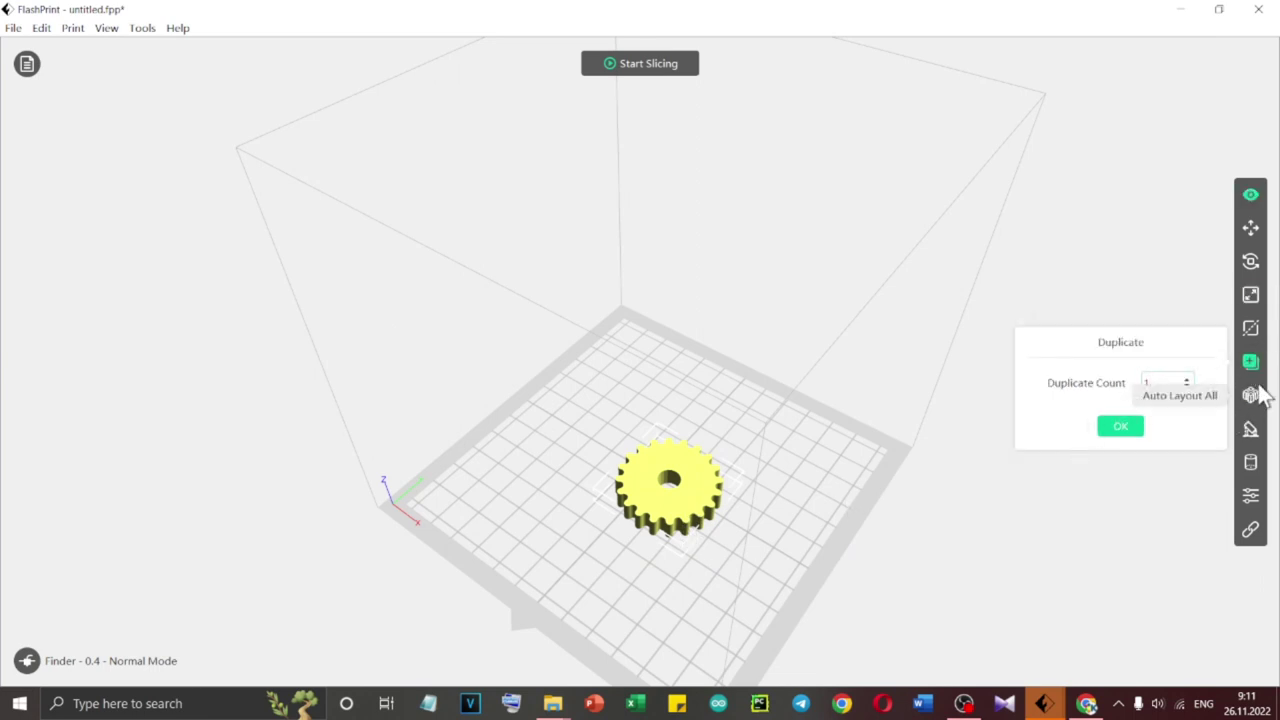
text(0)
click(1120, 427)
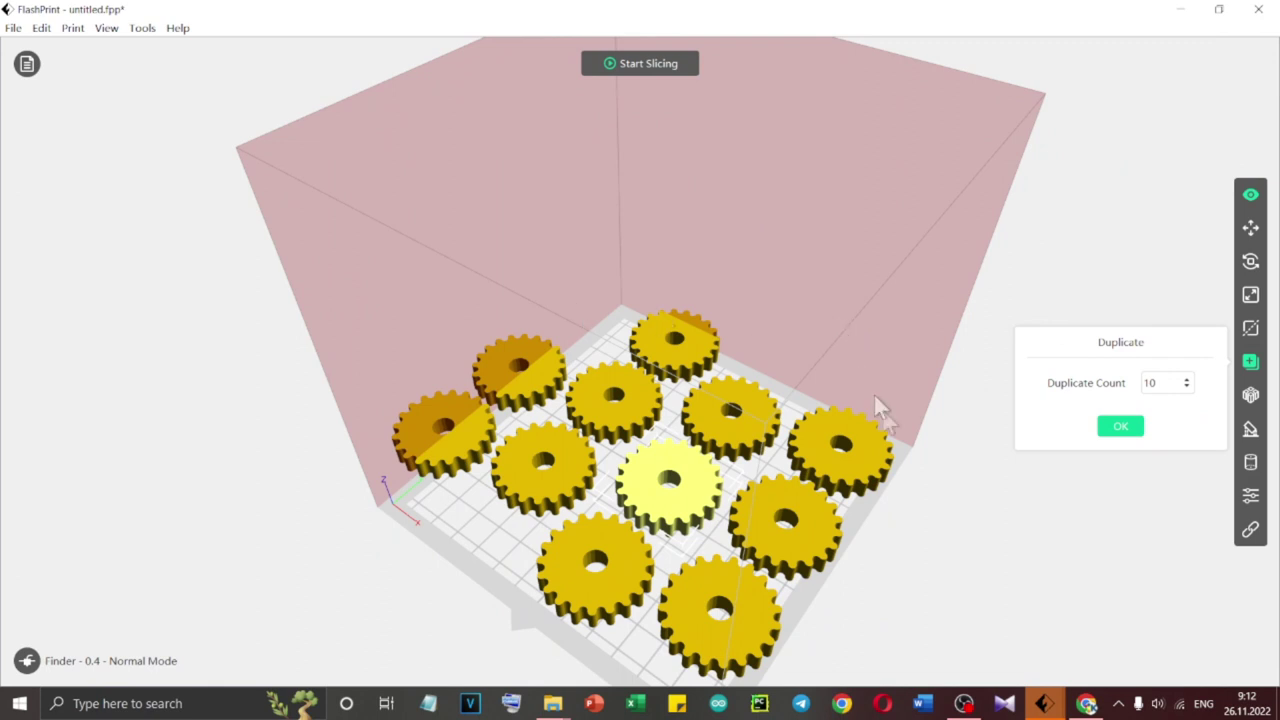
click(1120, 427)
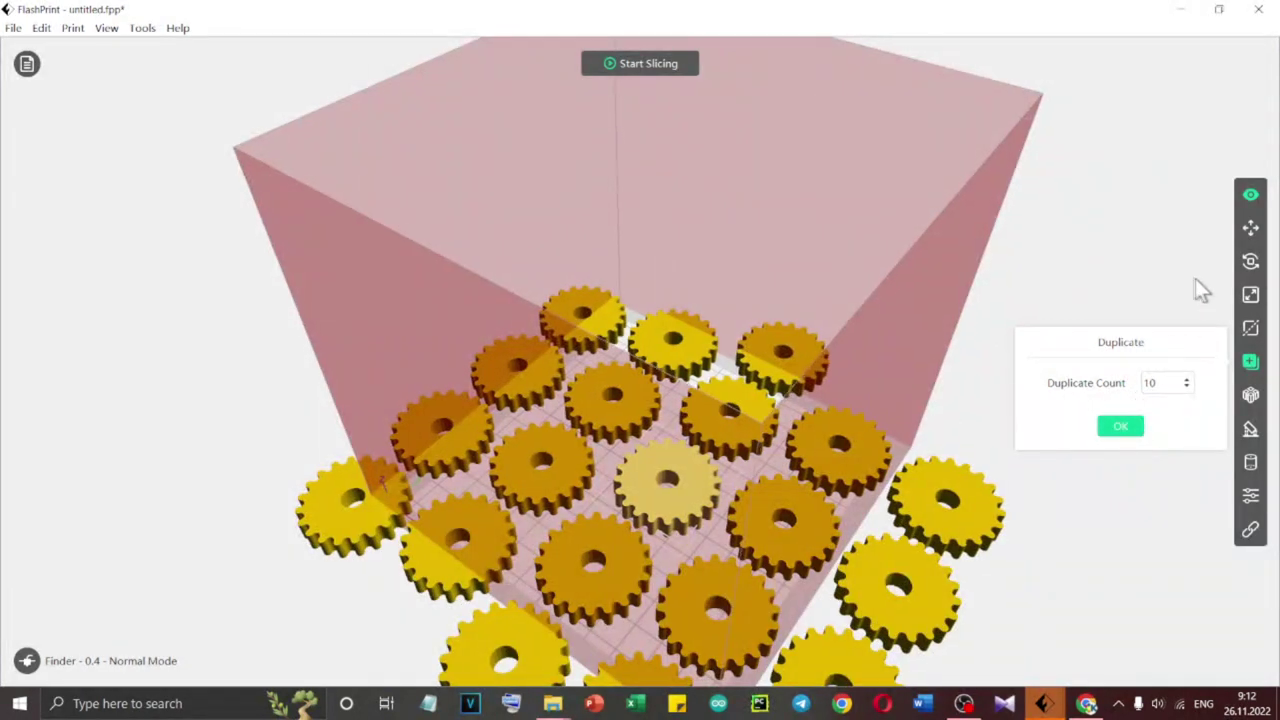
key(ctrl+z)
key(ctrl+z)
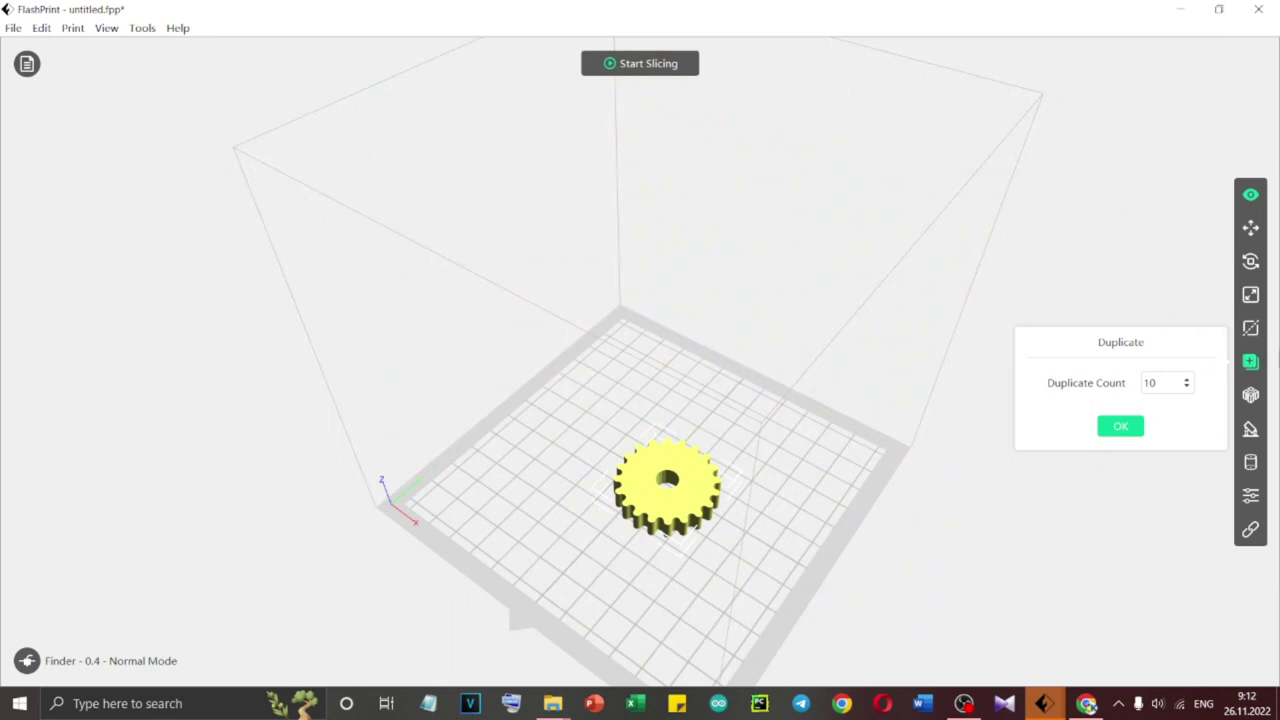
Duplicate the gear with a count of 7 and auto-arrange all models with 2 mm between them
click(1257, 400)
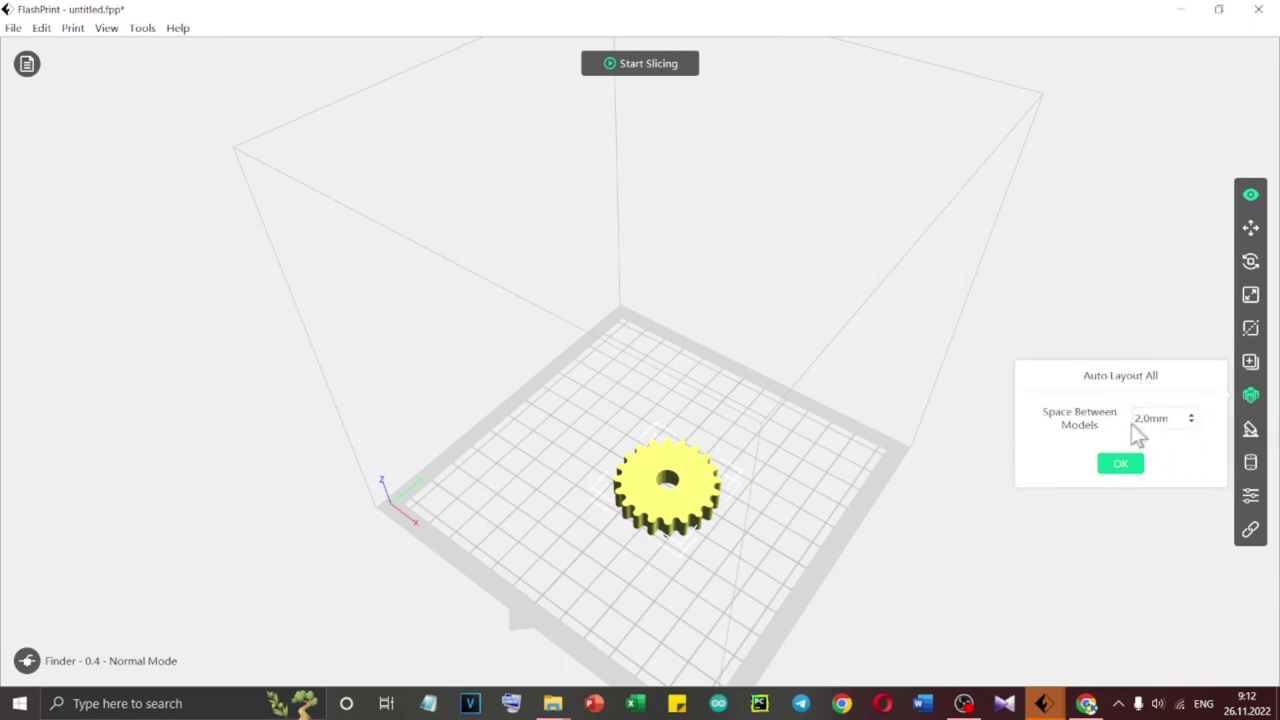
click(1255, 362)
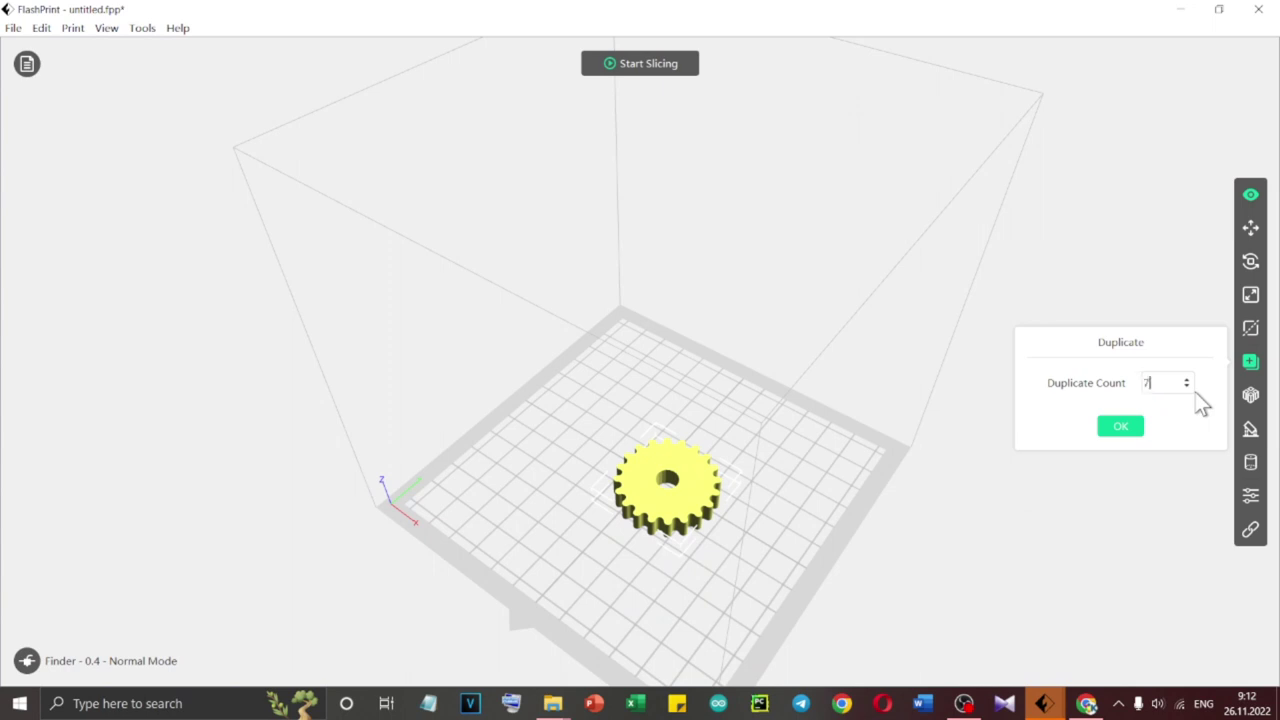
click(1121, 430)
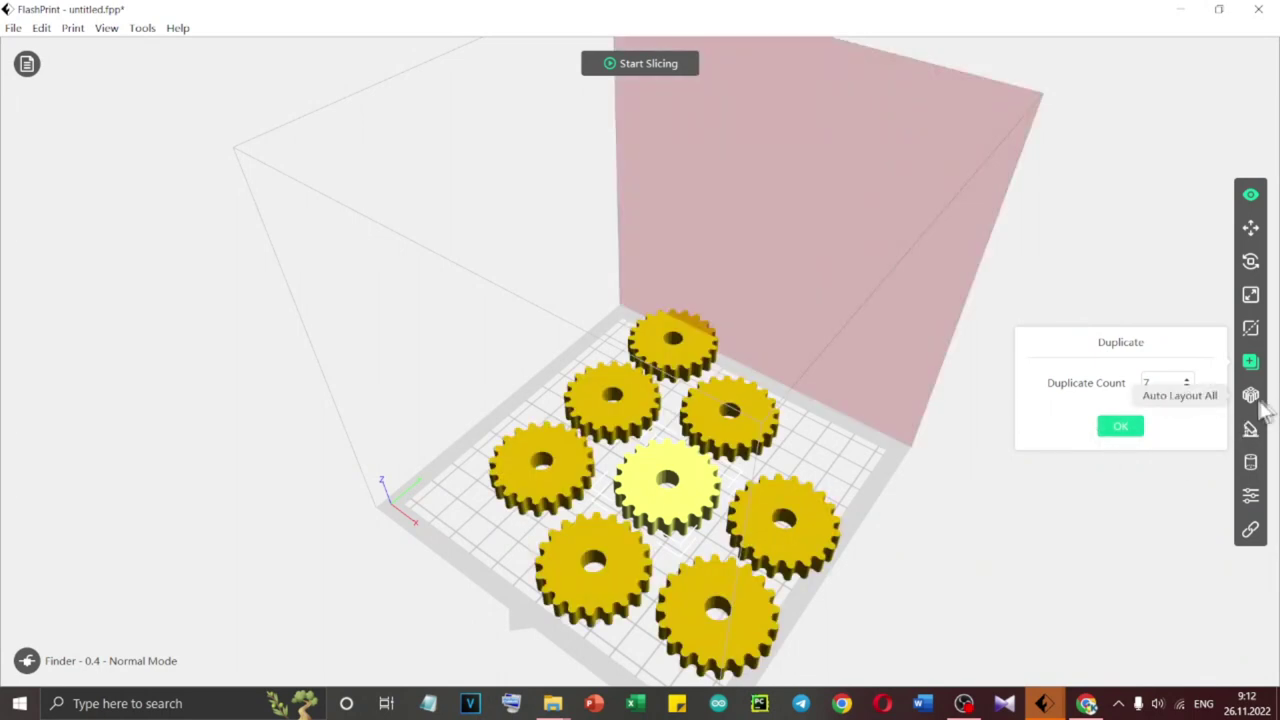
click(1262, 397)
click(1121, 465)
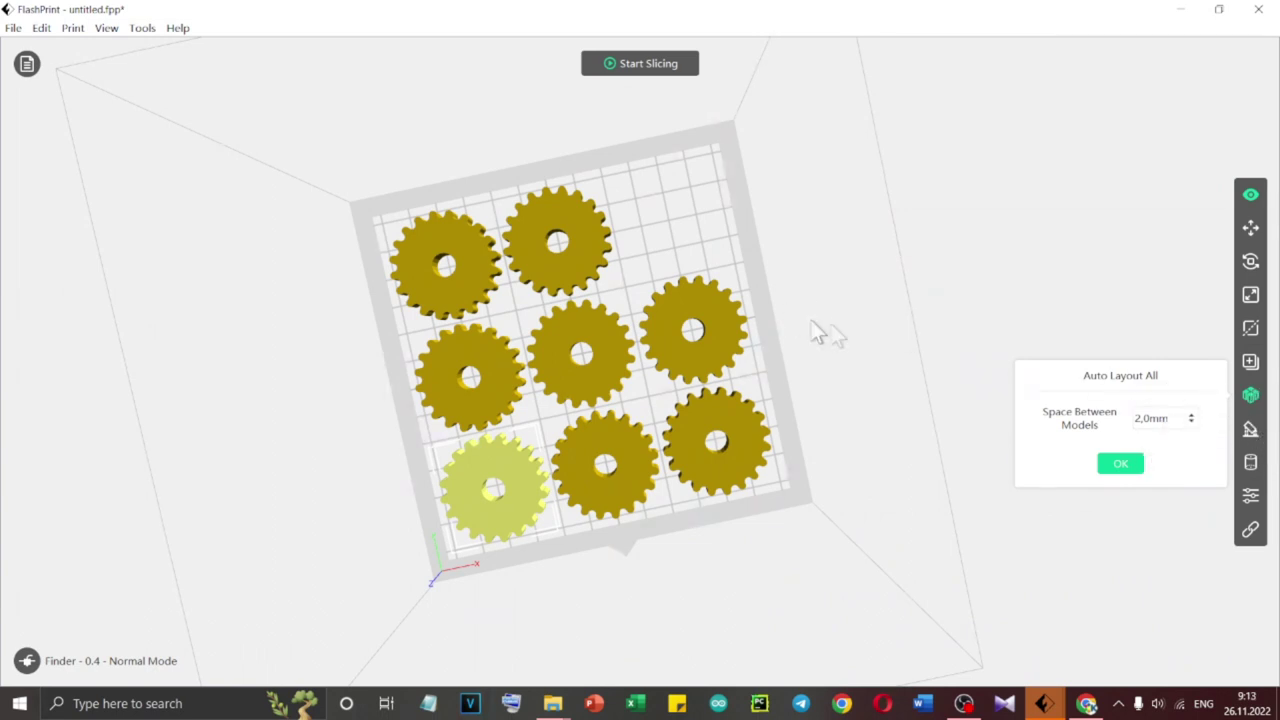
Delete seven of the gears one by one, keeping only the one in the corner by the axis origin
click(705, 372)
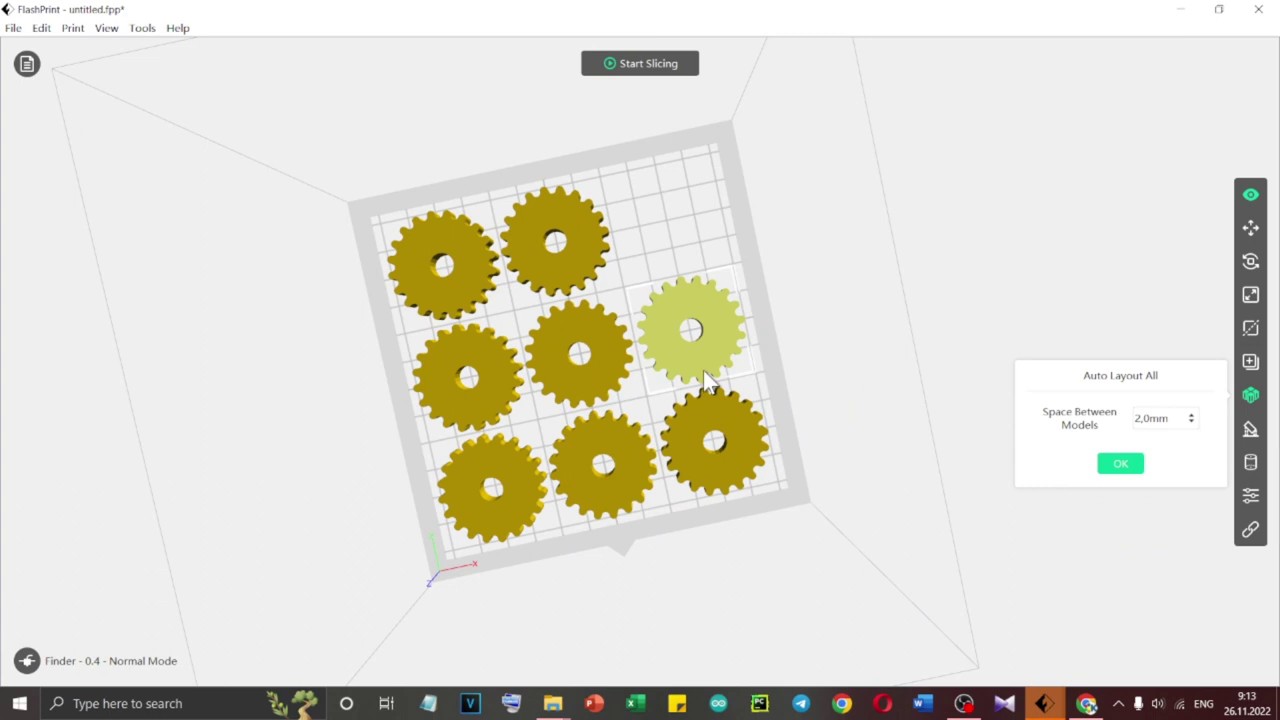
key(Delete)
click(686, 403)
key(Delete)
click(608, 460)
key(Delete)
click(570, 245)
key(Delete)
click(605, 365)
key(Delete)
click(488, 381)
key(Delete)
click(484, 292)
key(Delete)
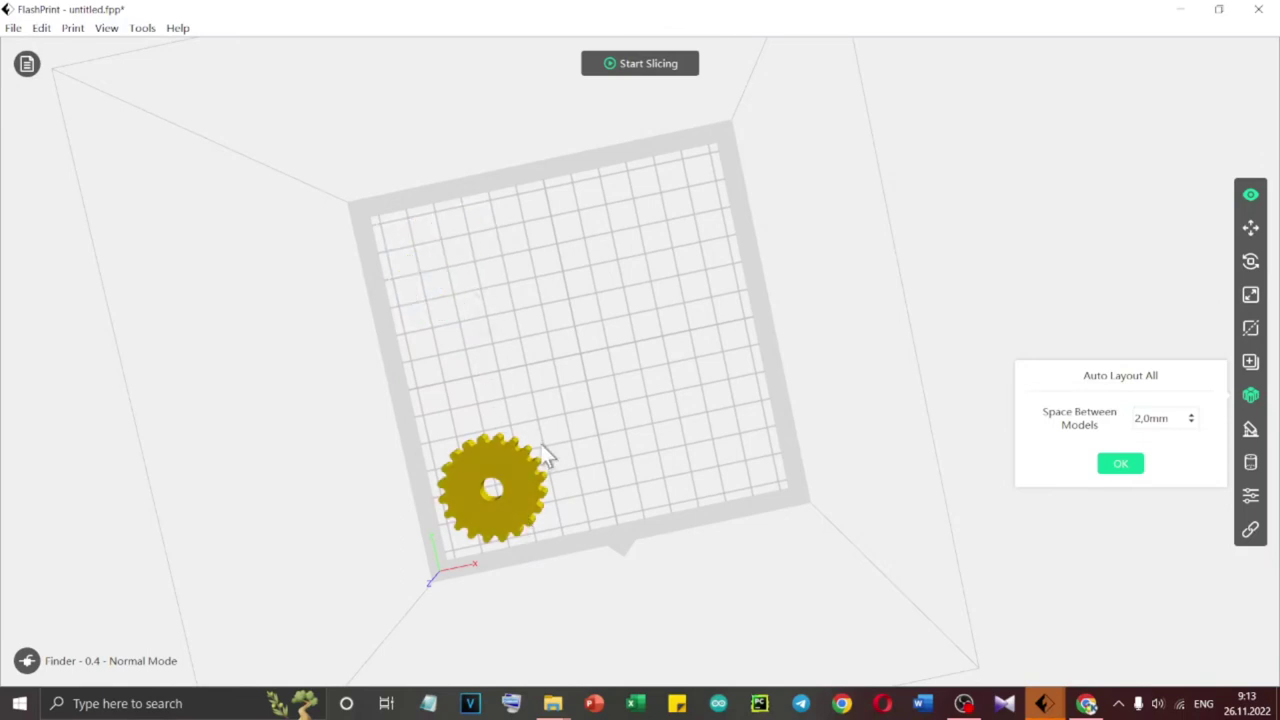
Move the remaining gear near the platform's centre, to about X -4 mm and Y 1 mm
click(1250, 228)
drag(502, 496, 590, 358)
drag(779, 381, 666, 380)
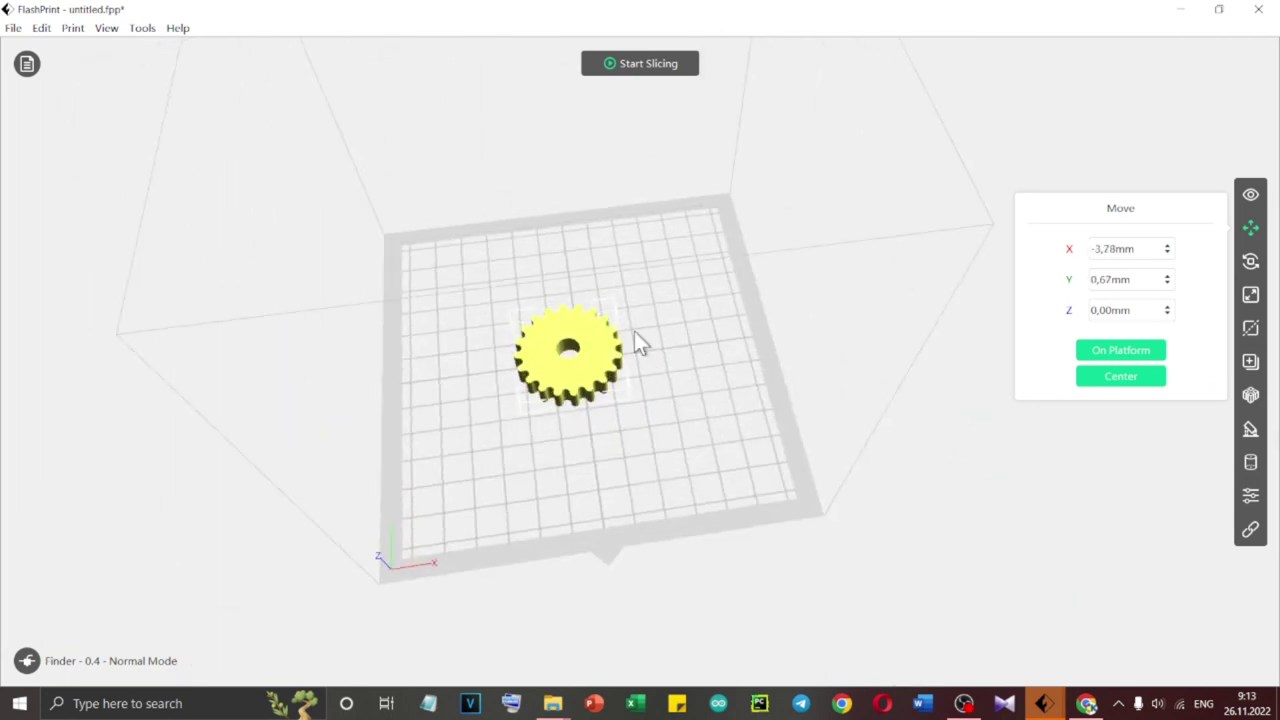
Delete the remaining gear and load the roof model Dam_örtüyü.stl from the Downloads folder
key(Delete)
click(13, 28)
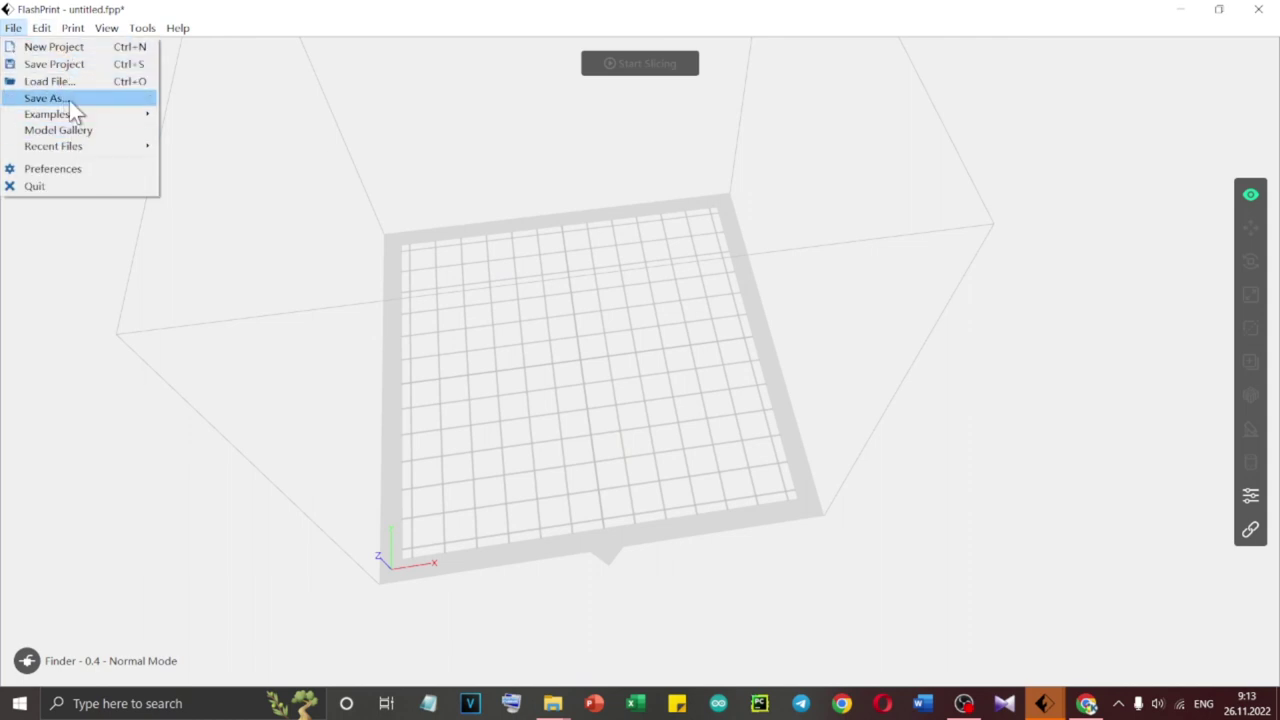
click(50, 82)
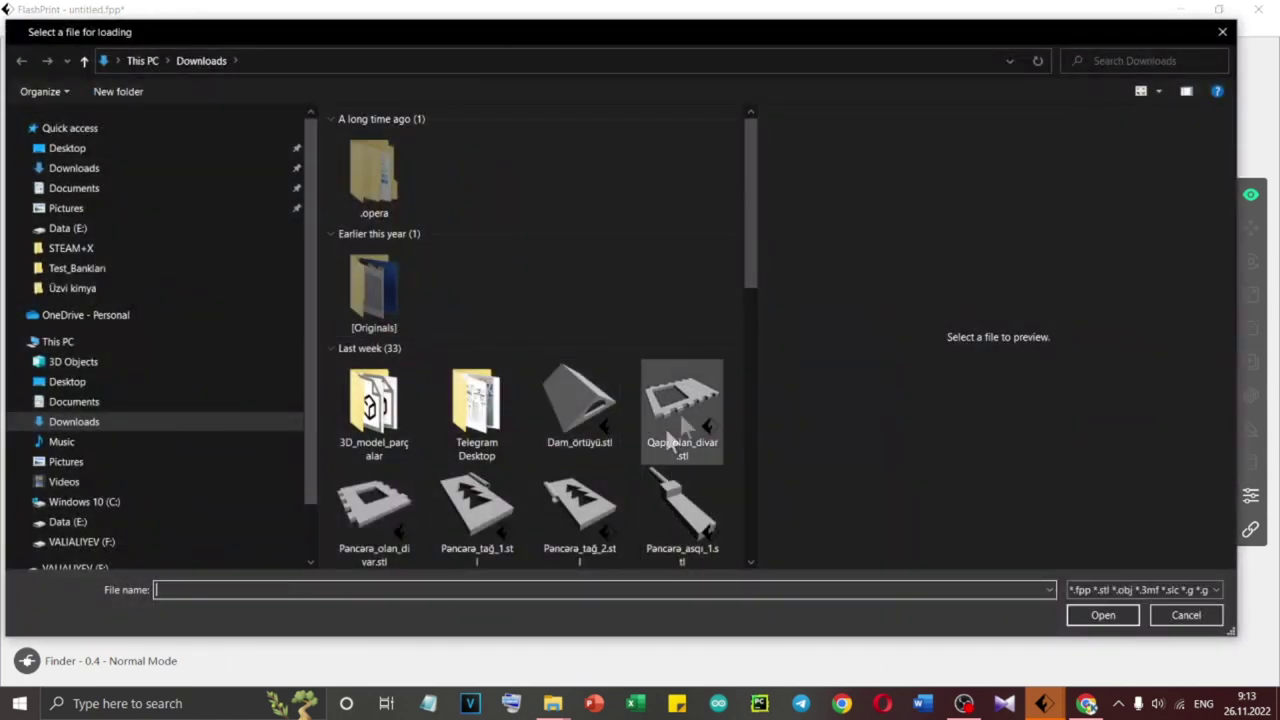
click(604, 412)
click(1103, 614)
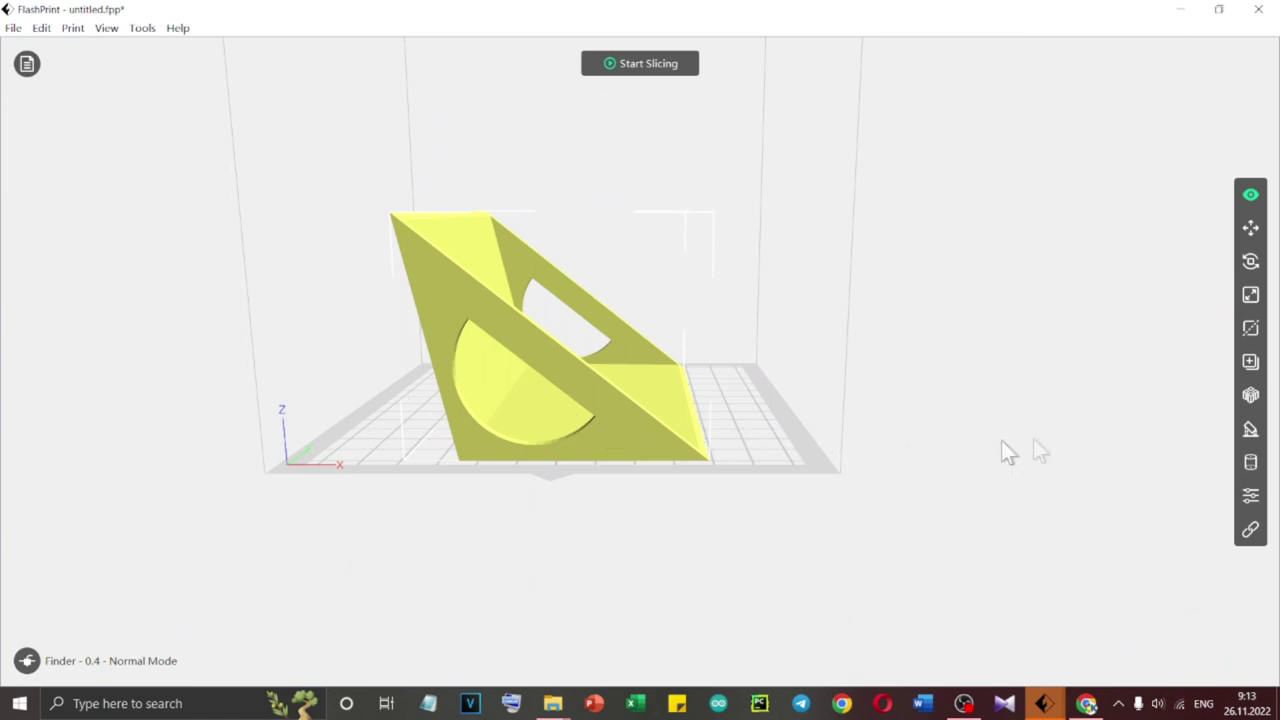
Try to generate automatic treelike supports for the roof model in its original orientation, and leave the supports options
click(1251, 429)
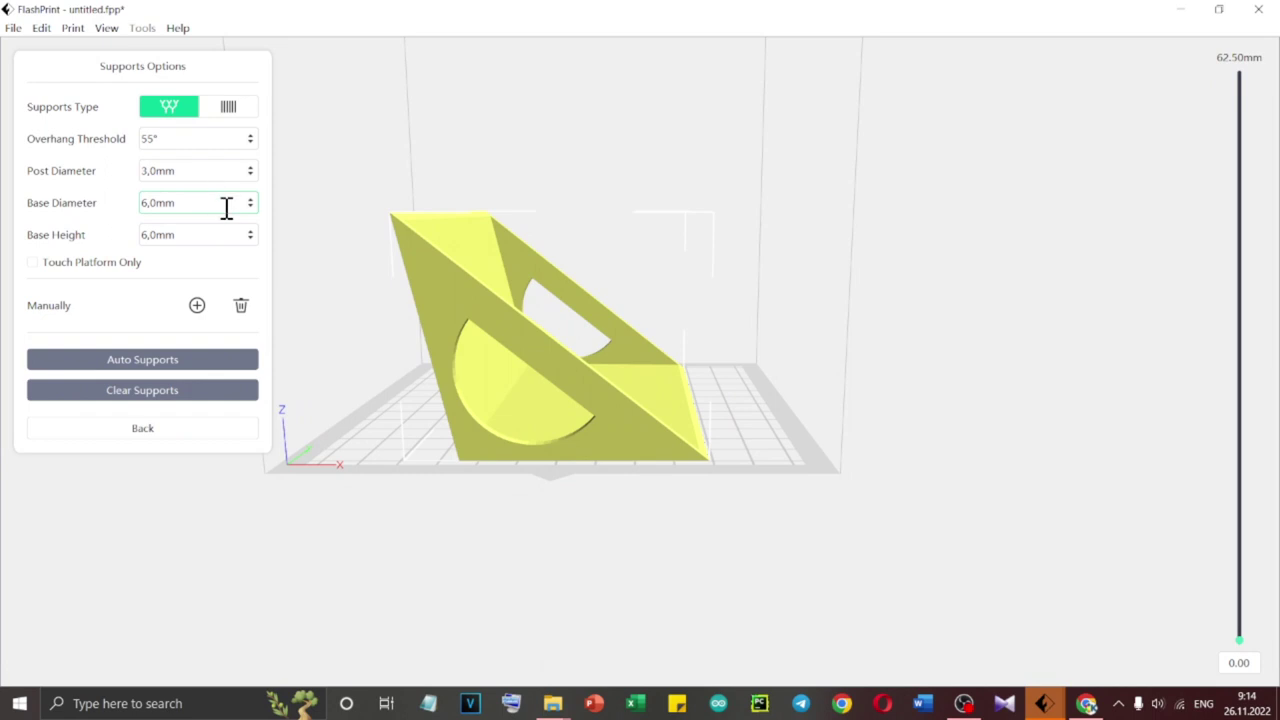
mouse_move(226, 207)
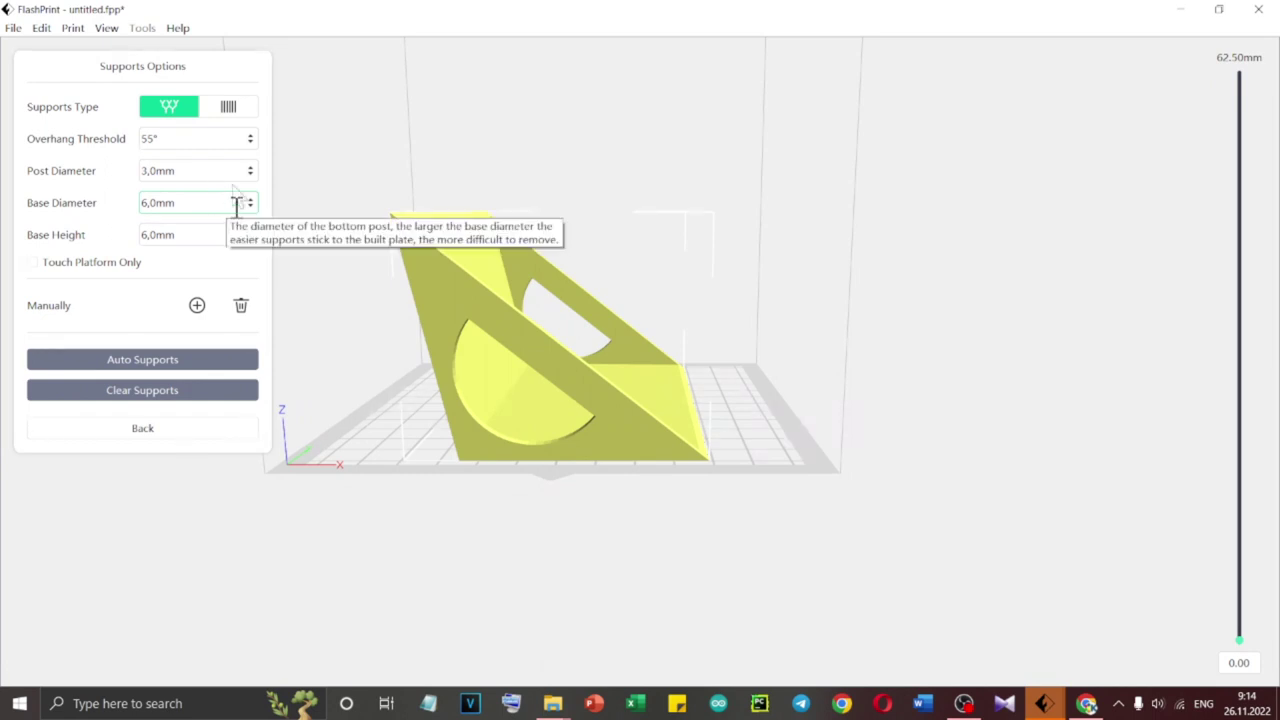
click(150, 366)
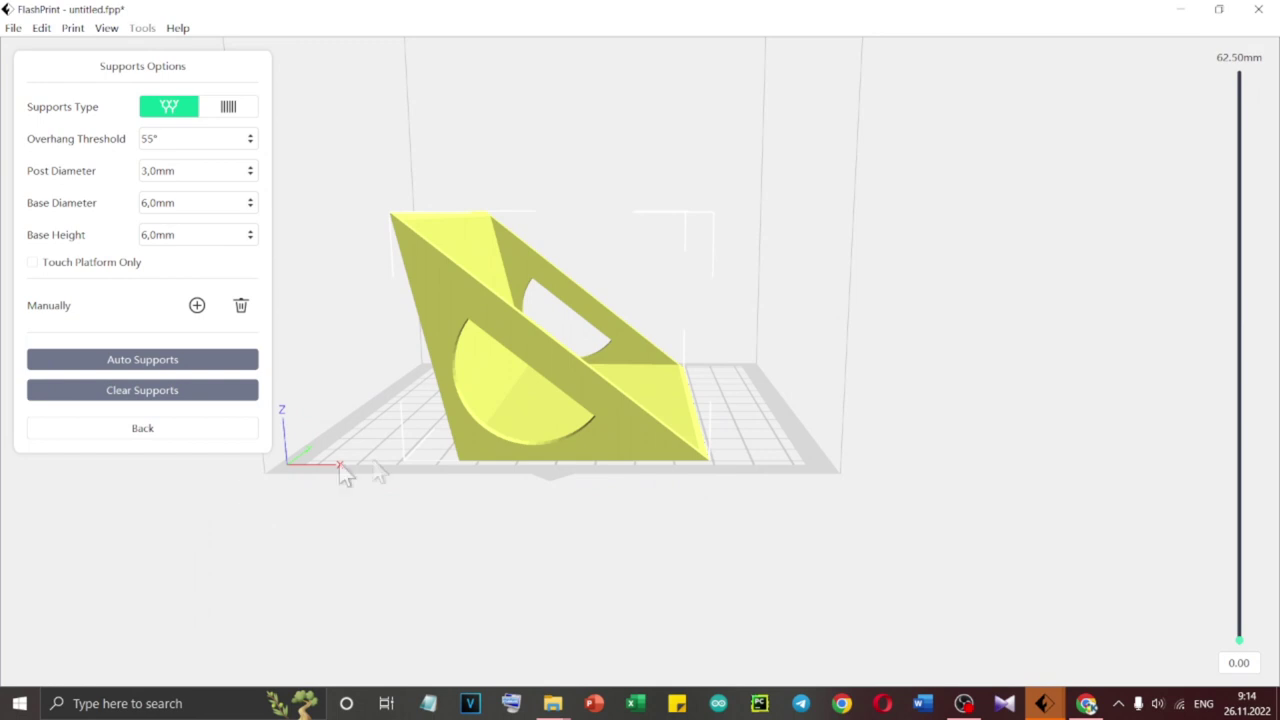
click(143, 364)
click(187, 368)
drag(517, 348, 394, 283)
click(153, 422)
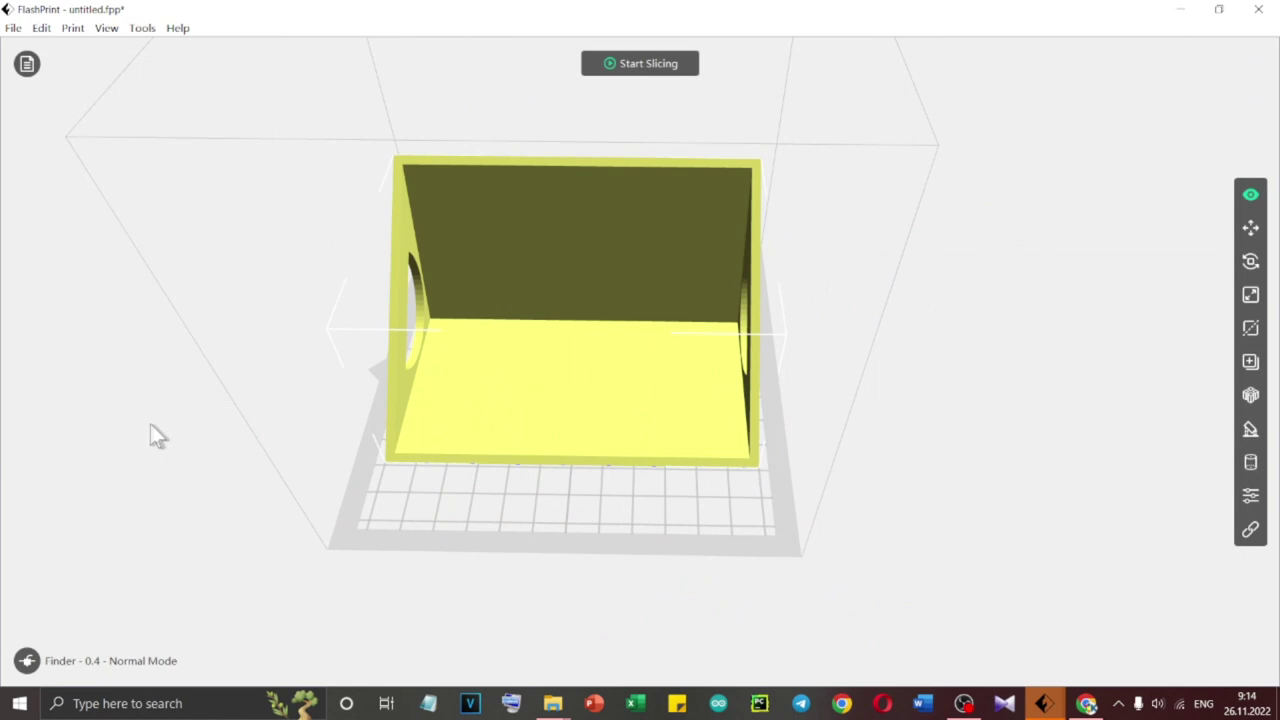
Rotate the roof model 180° about the Y axis in two 90° turns so a flat wall faces up
drag(1002, 398, 755, 341)
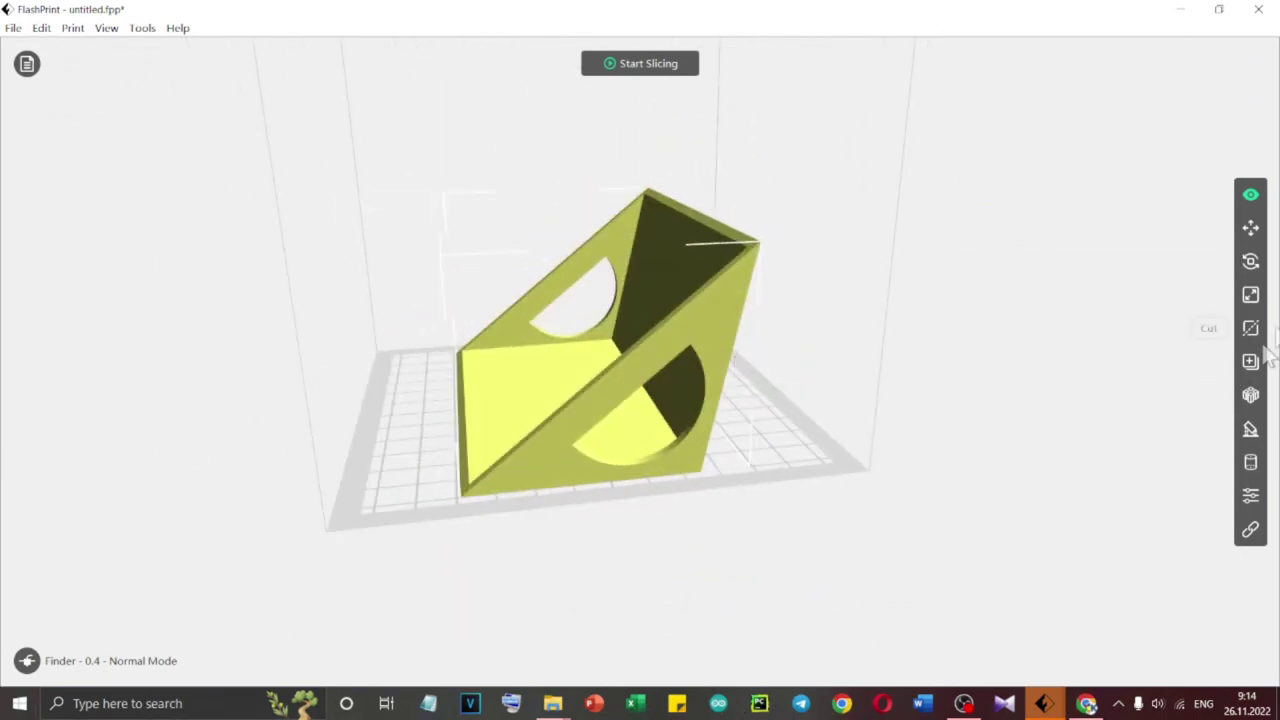
click(1250, 261)
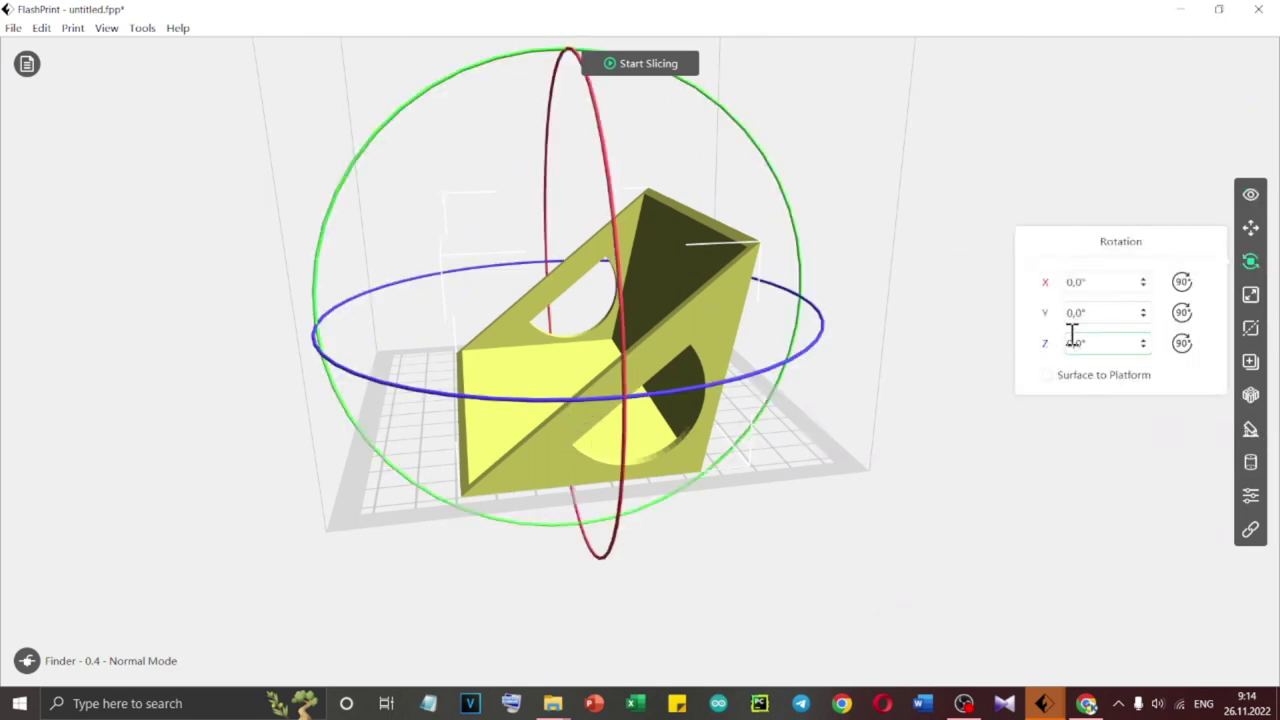
click(1182, 313)
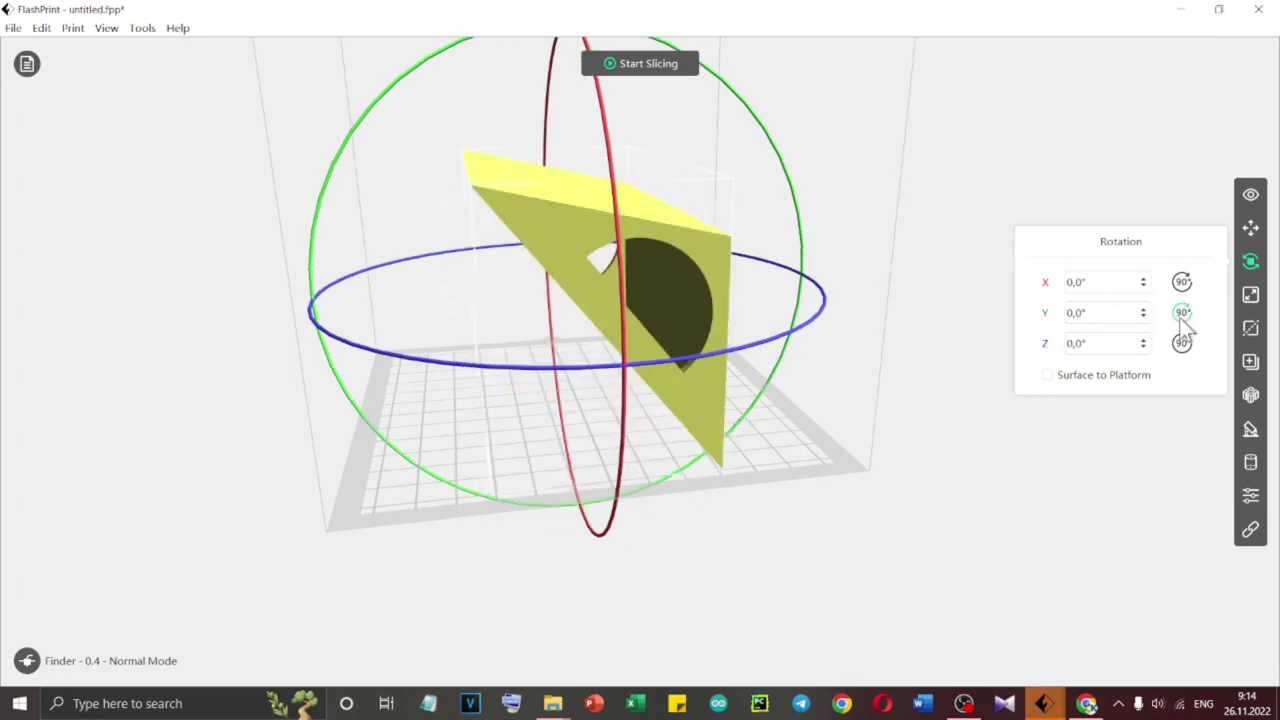
click(1182, 313)
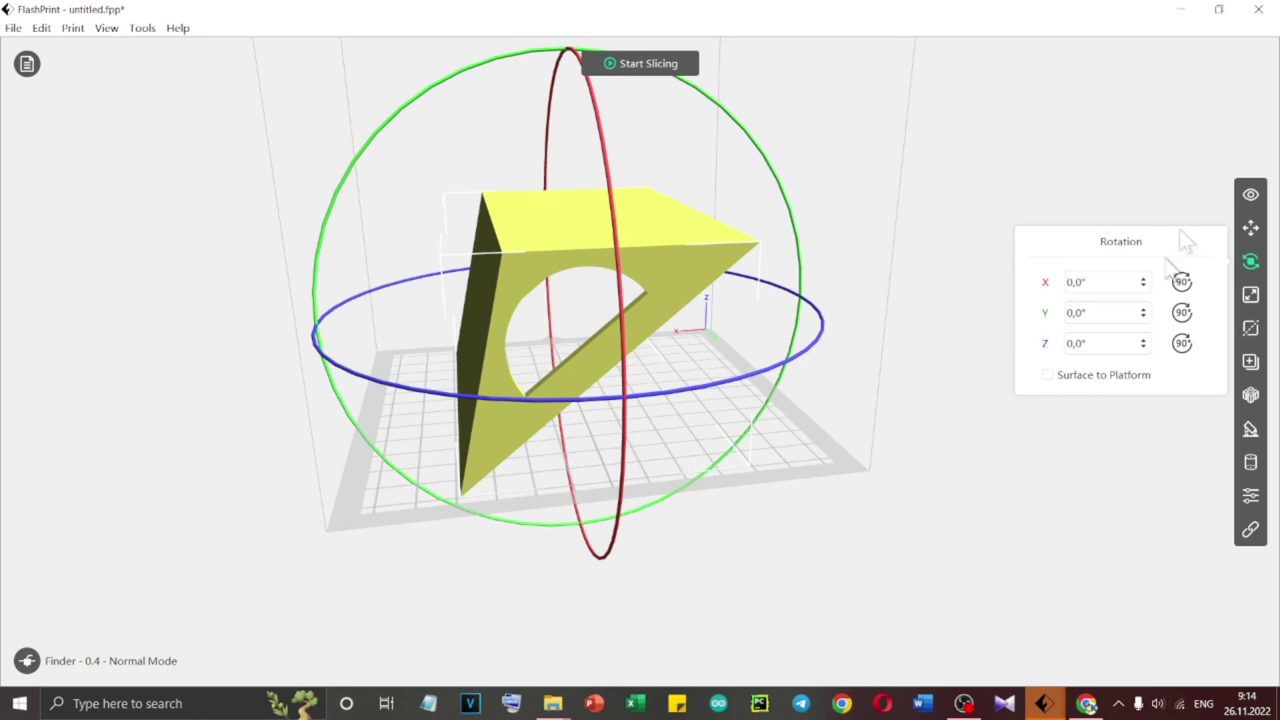
click(1142, 170)
click(617, 265)
Generate automatic treelike supports for the rotated roof model and inspect them from below
click(1262, 434)
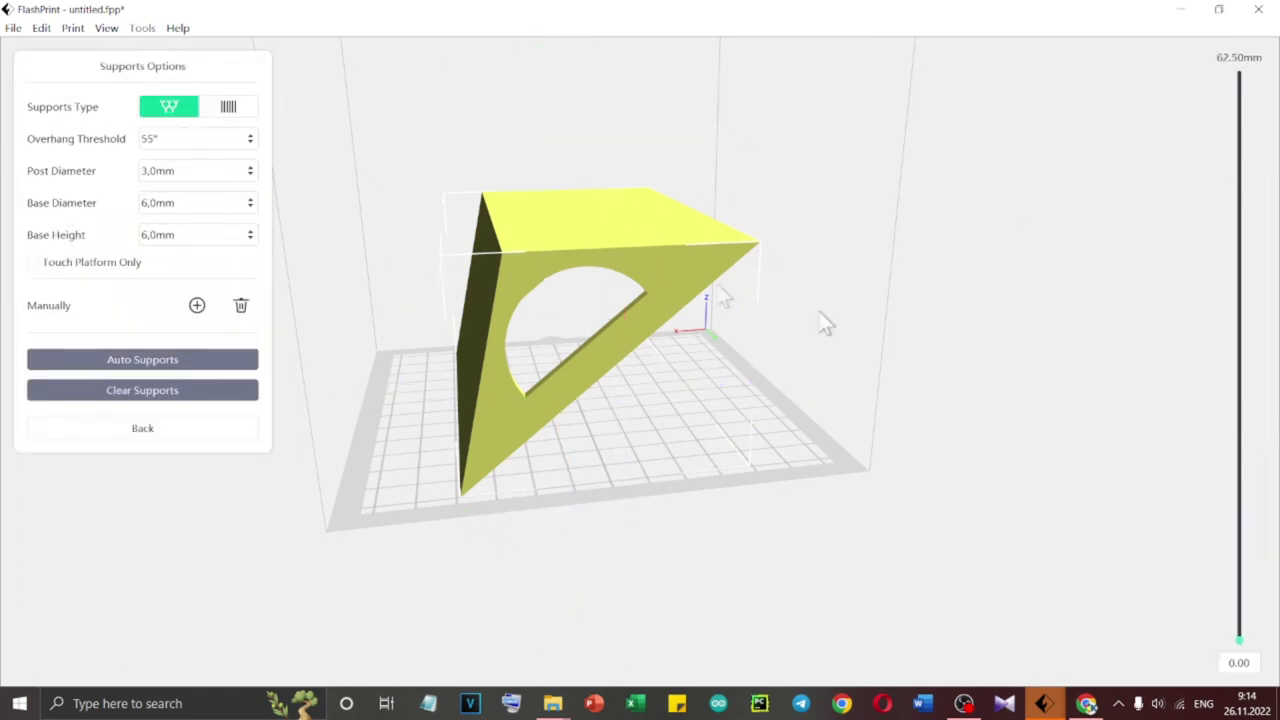
click(150, 362)
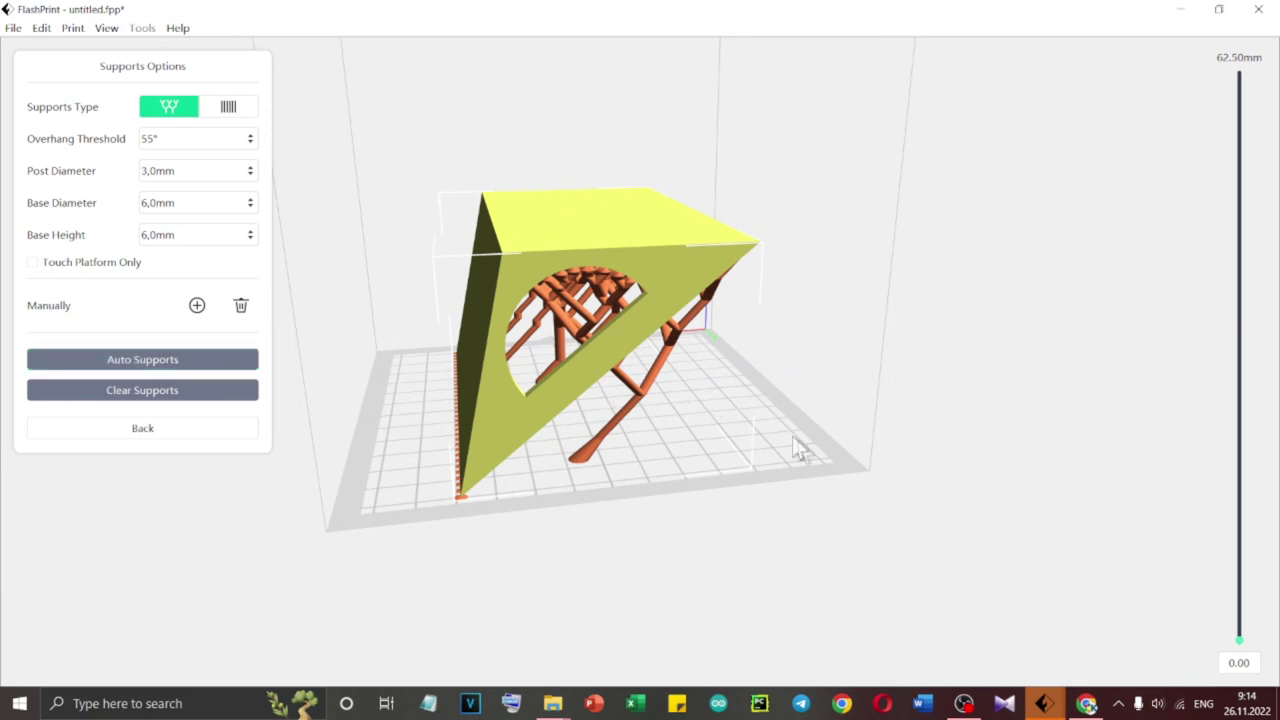
drag(743, 391, 665, 367)
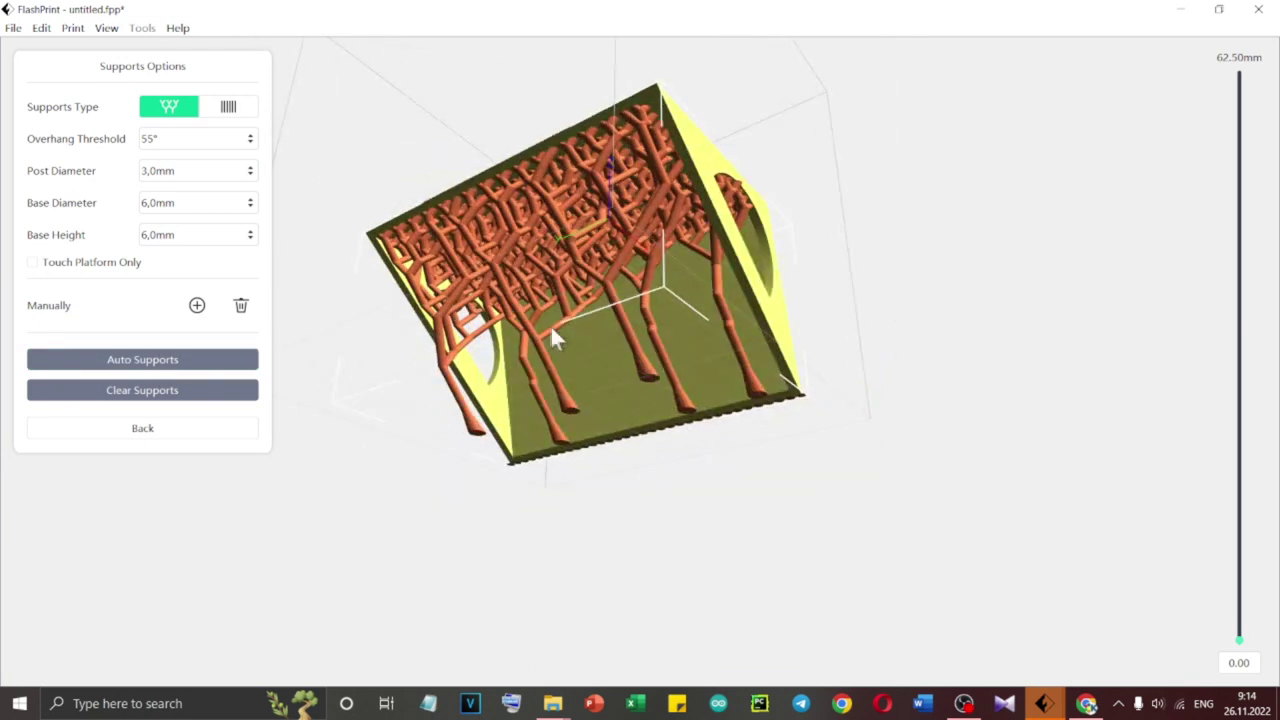
drag(538, 340, 605, 348)
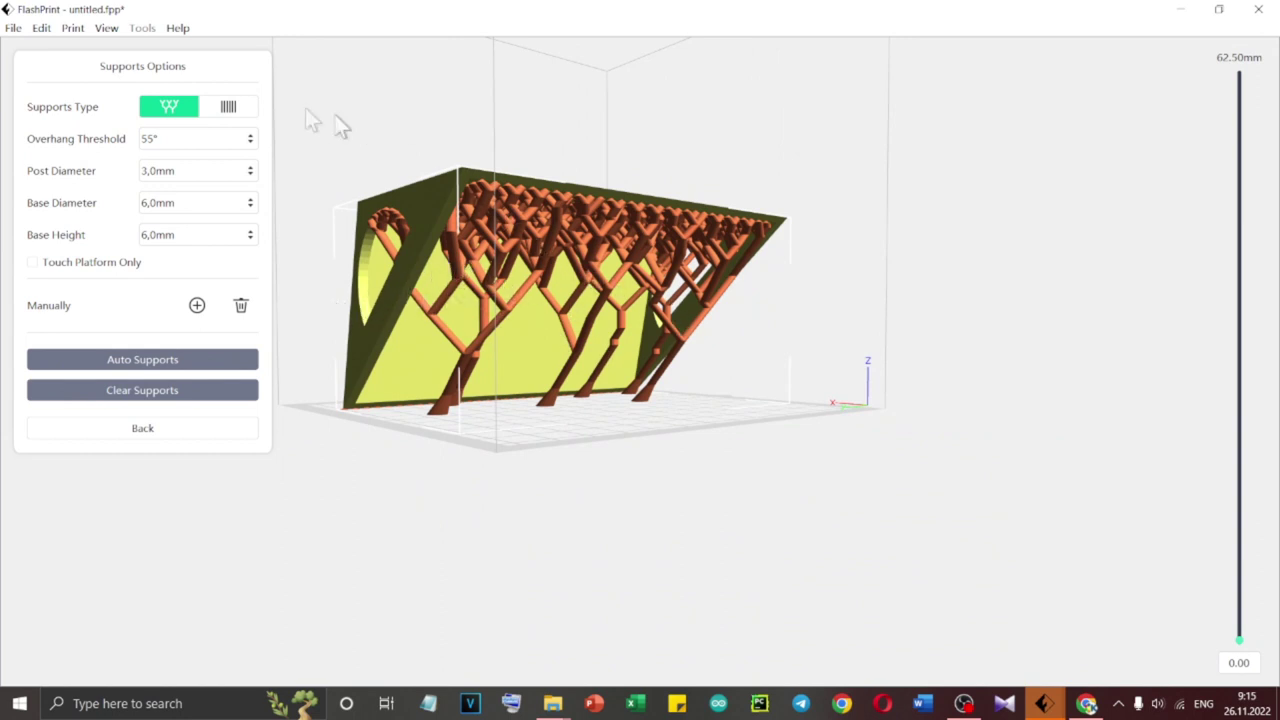
Replace the treelike supports with automatically generated linear supports at 1.5 mm pillar size, and undo them
click(232, 108)
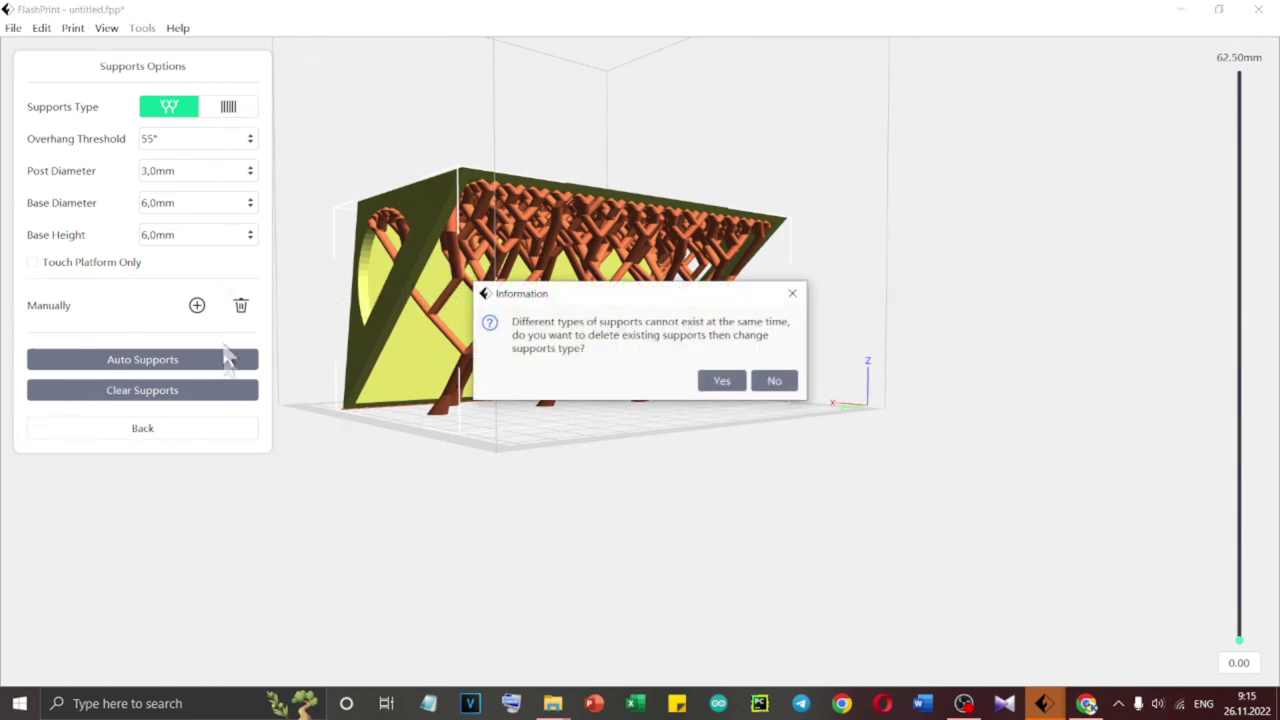
click(718, 380)
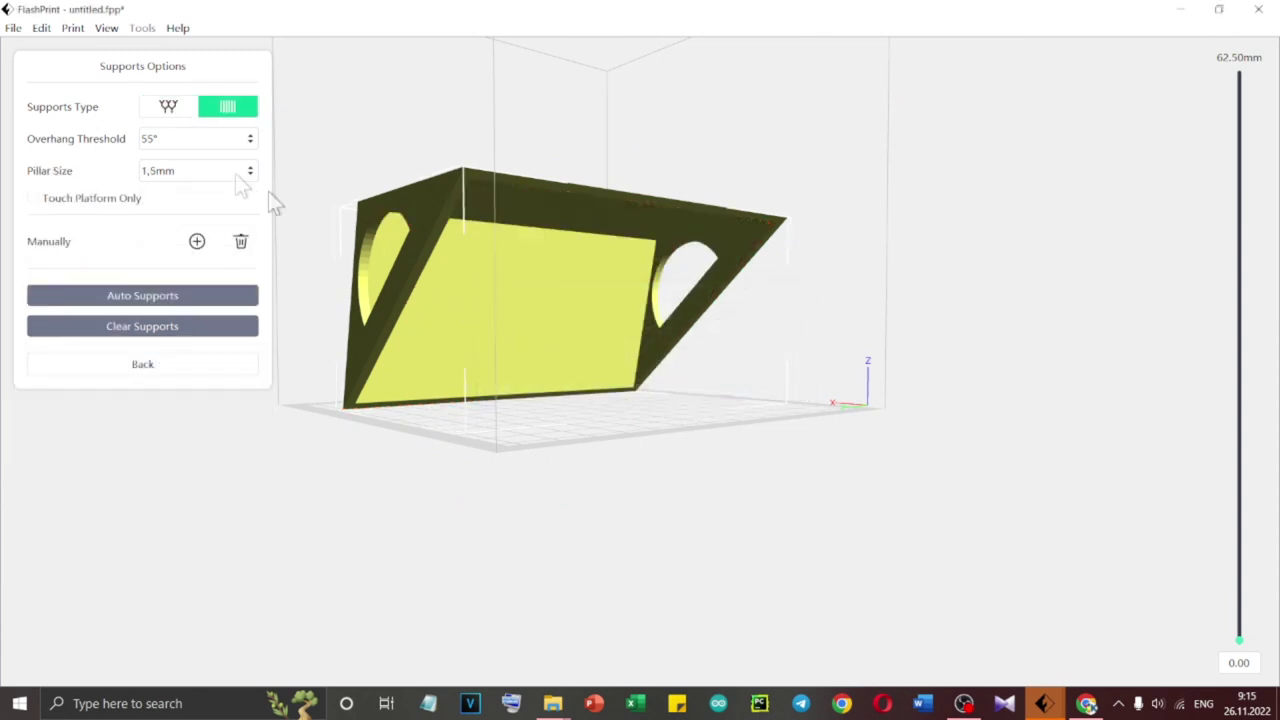
click(179, 296)
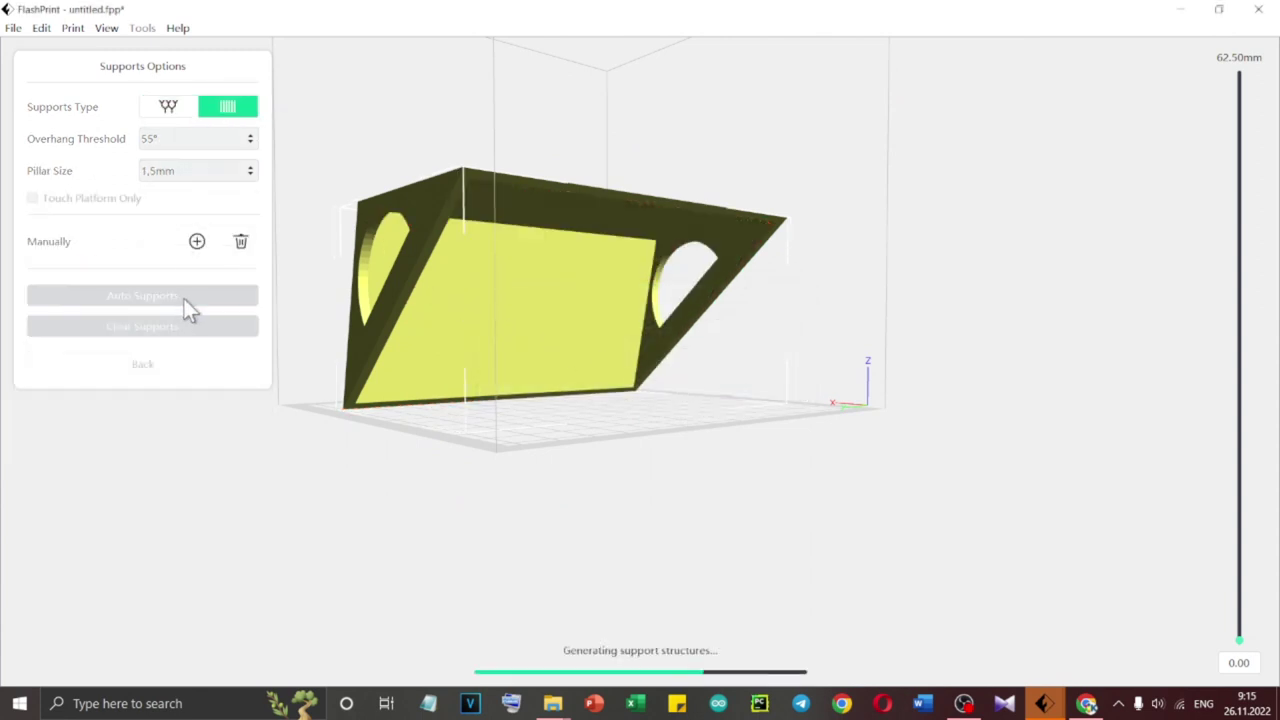
mouse_move(530, 354)
mouse_down()
mouse_move(561, 353)
mouse_move(507, 360)
mouse_up()
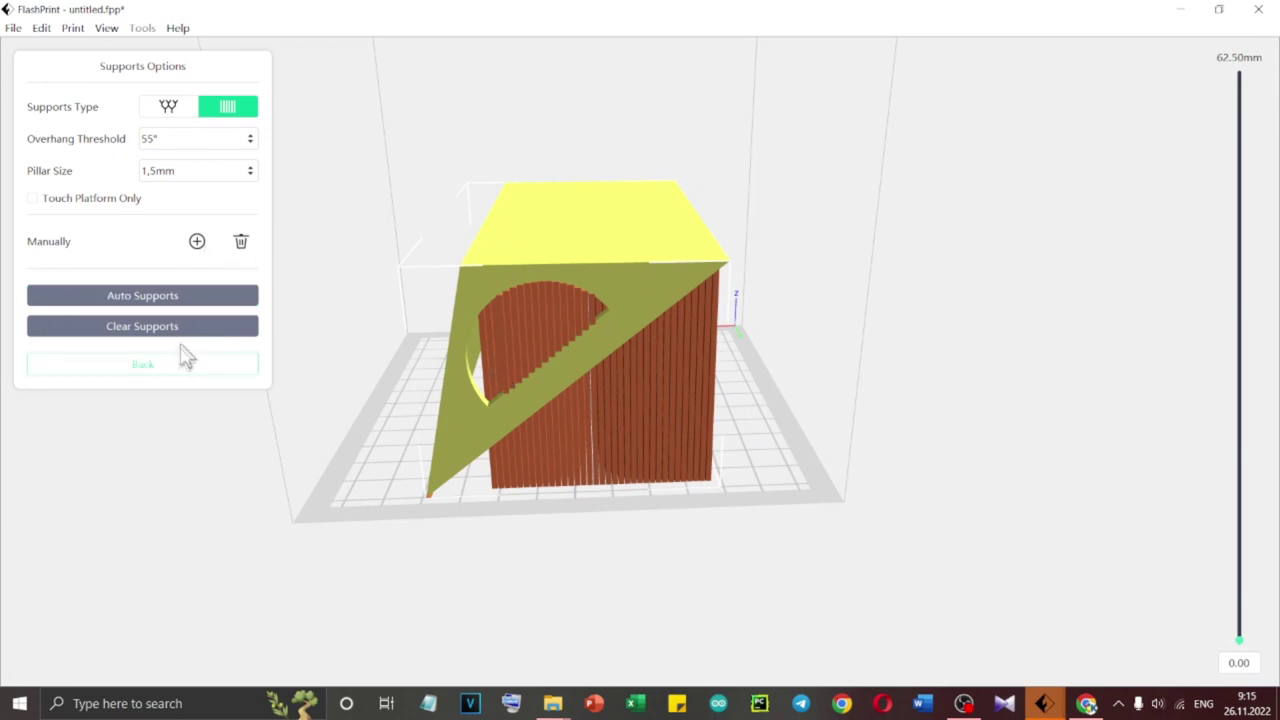
click(170, 368)
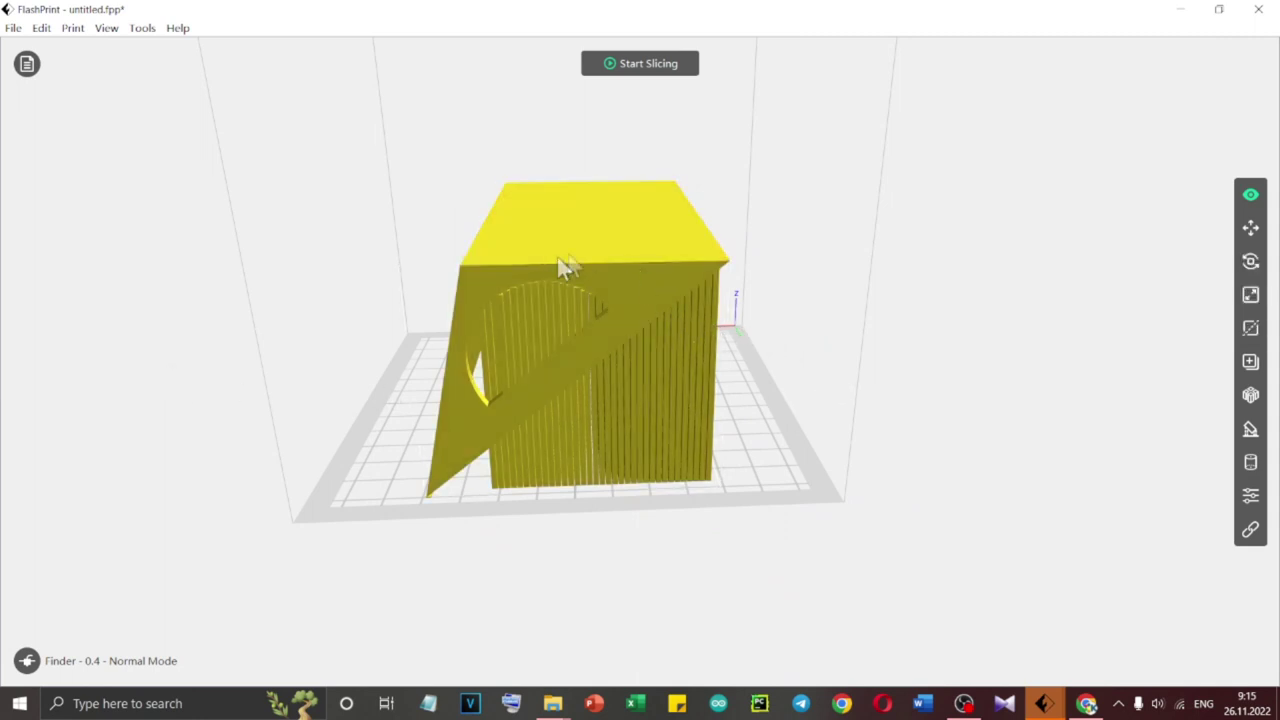
key(ctrl+z)
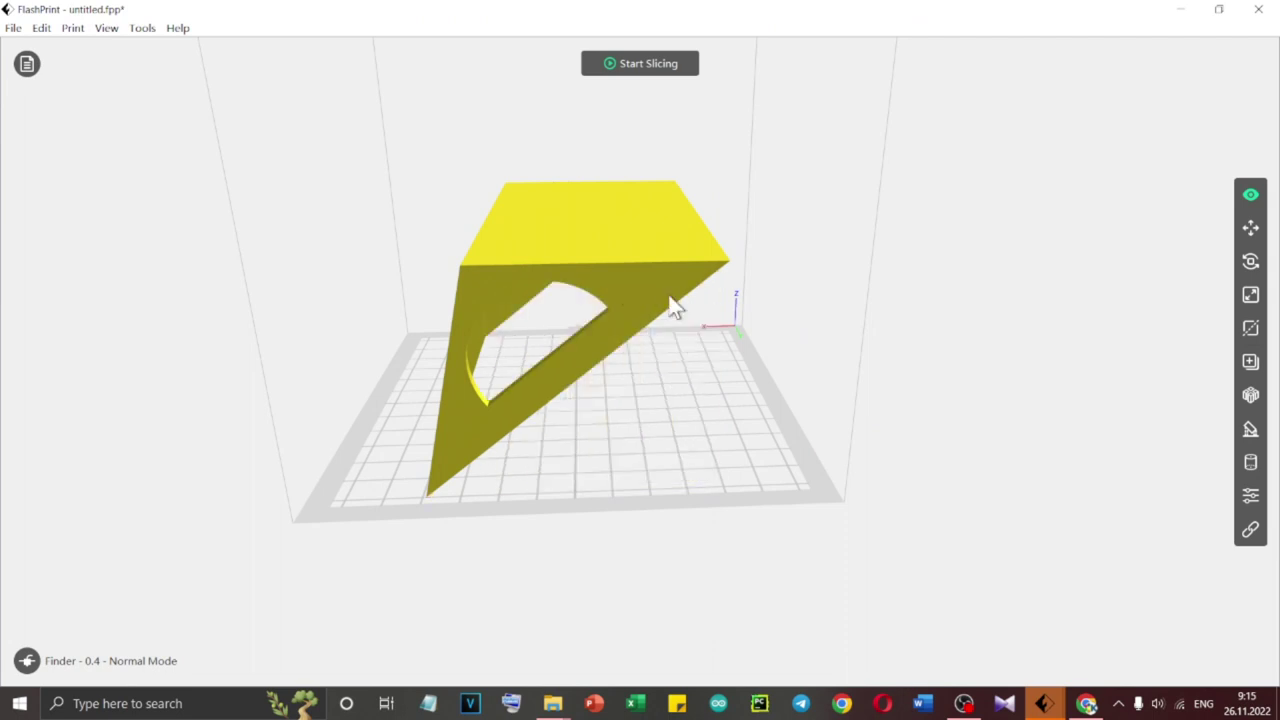
Rotate the roof model freely about the Y axis until its ridge points up and its open side rests on the platform
click(642, 287)
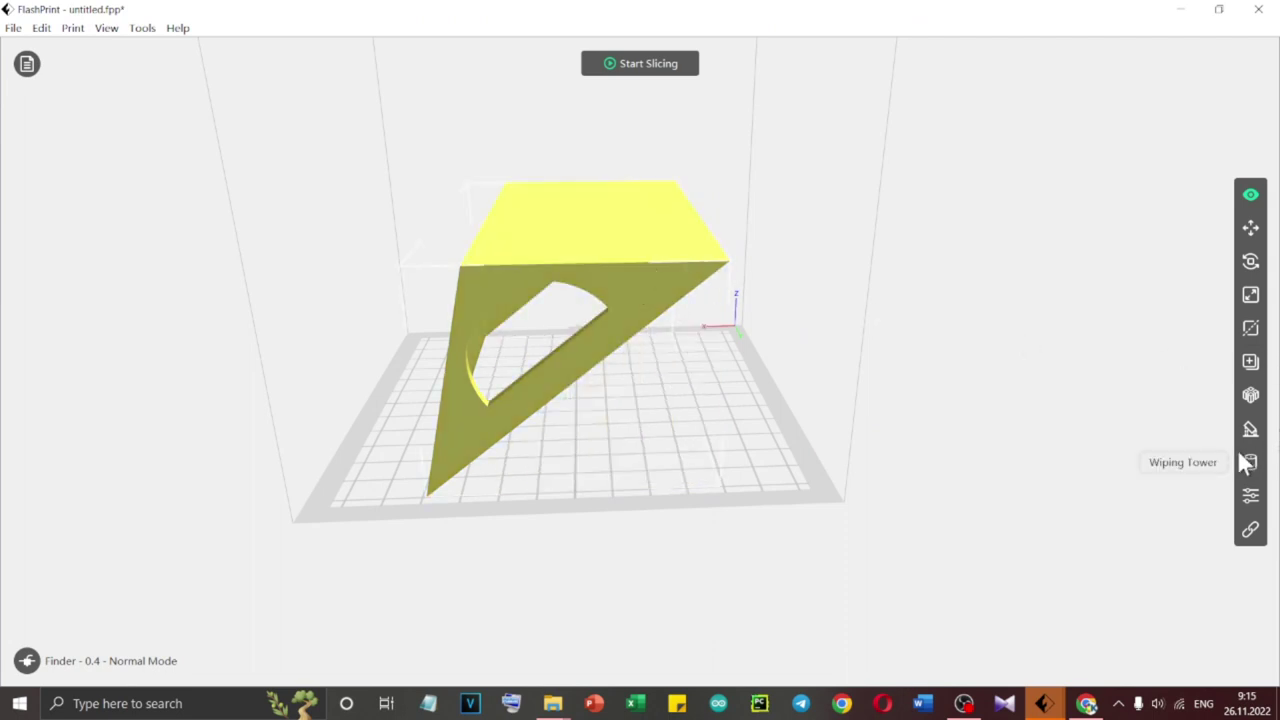
click(1250, 262)
drag(774, 157, 908, 302)
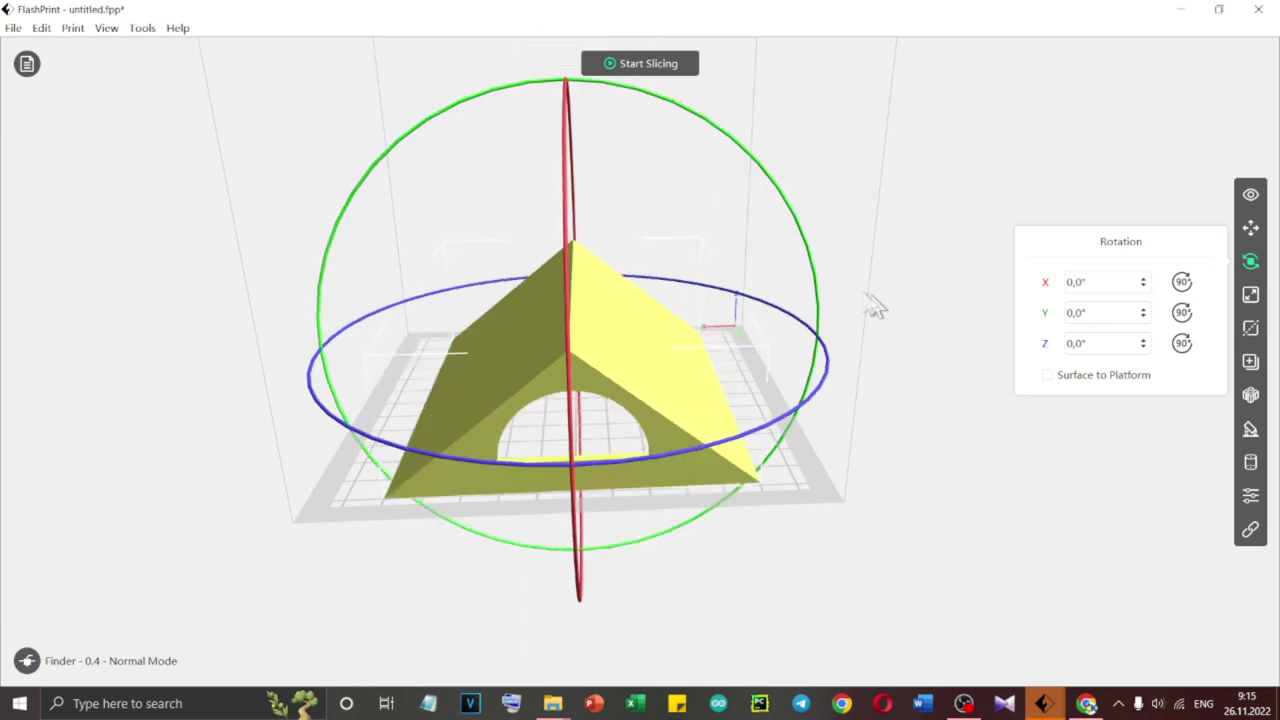
mouse_move(812, 374)
mouse_down()
mouse_move(791, 343)
mouse_move(805, 368)
mouse_up()
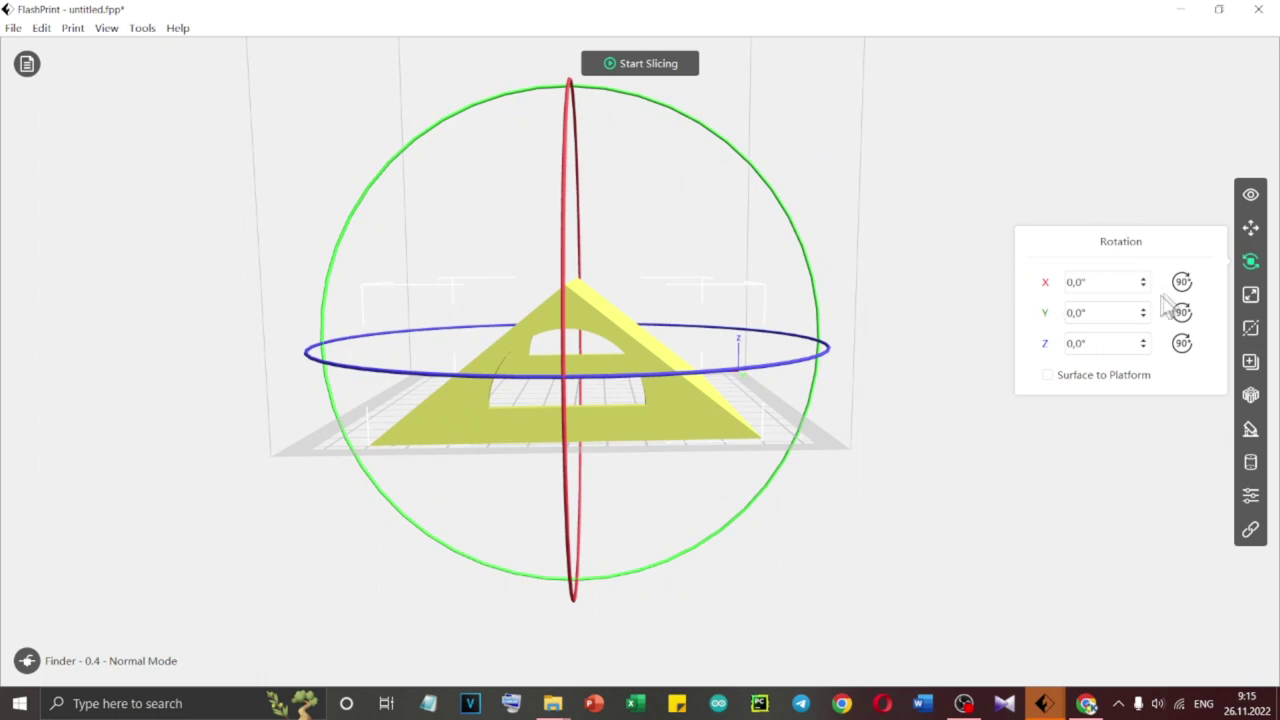
click(1250, 229)
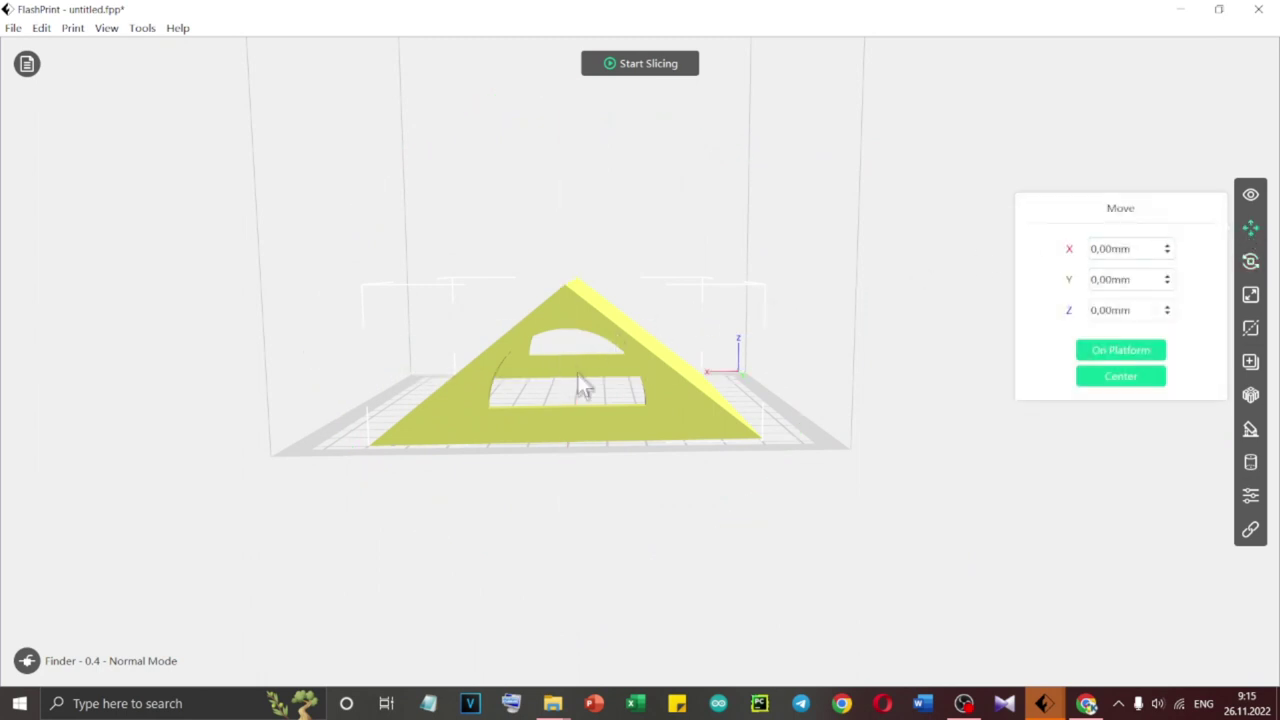
Generate automatic linear supports for the upright roof, inspect them in the arched opening, and remove them
scroll(578, 378, up, 6)
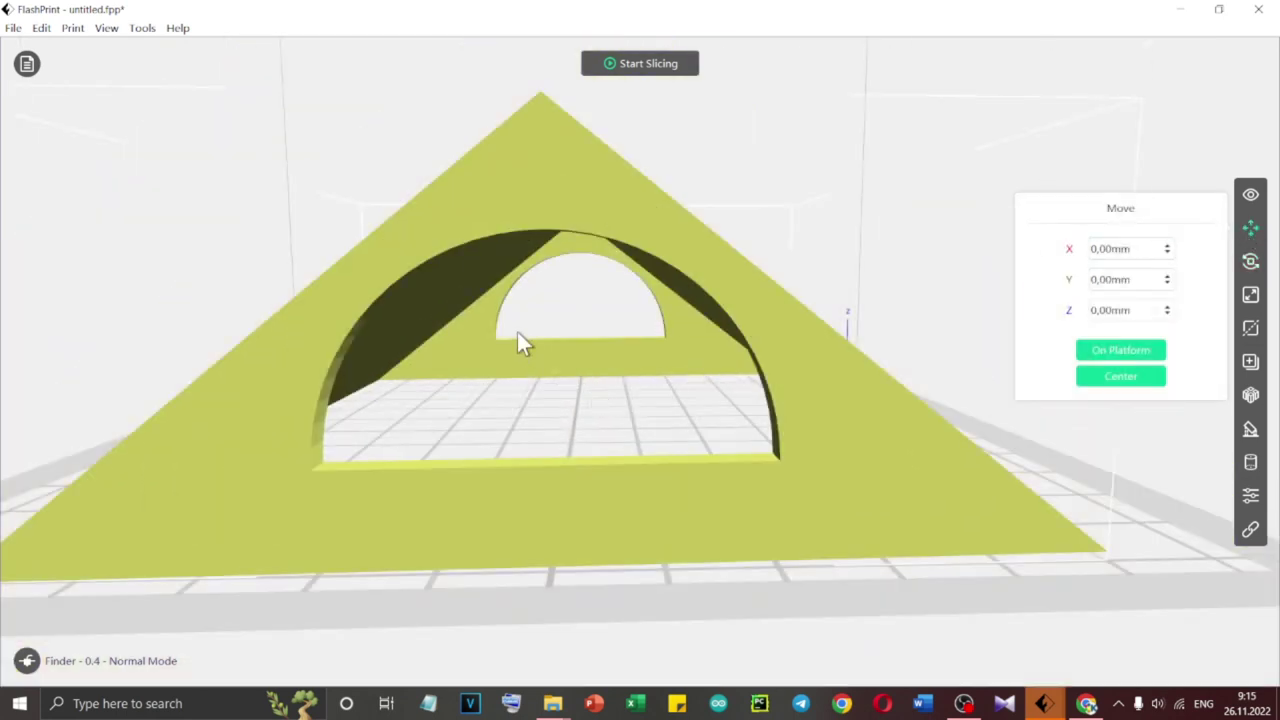
click(1251, 430)
click(176, 300)
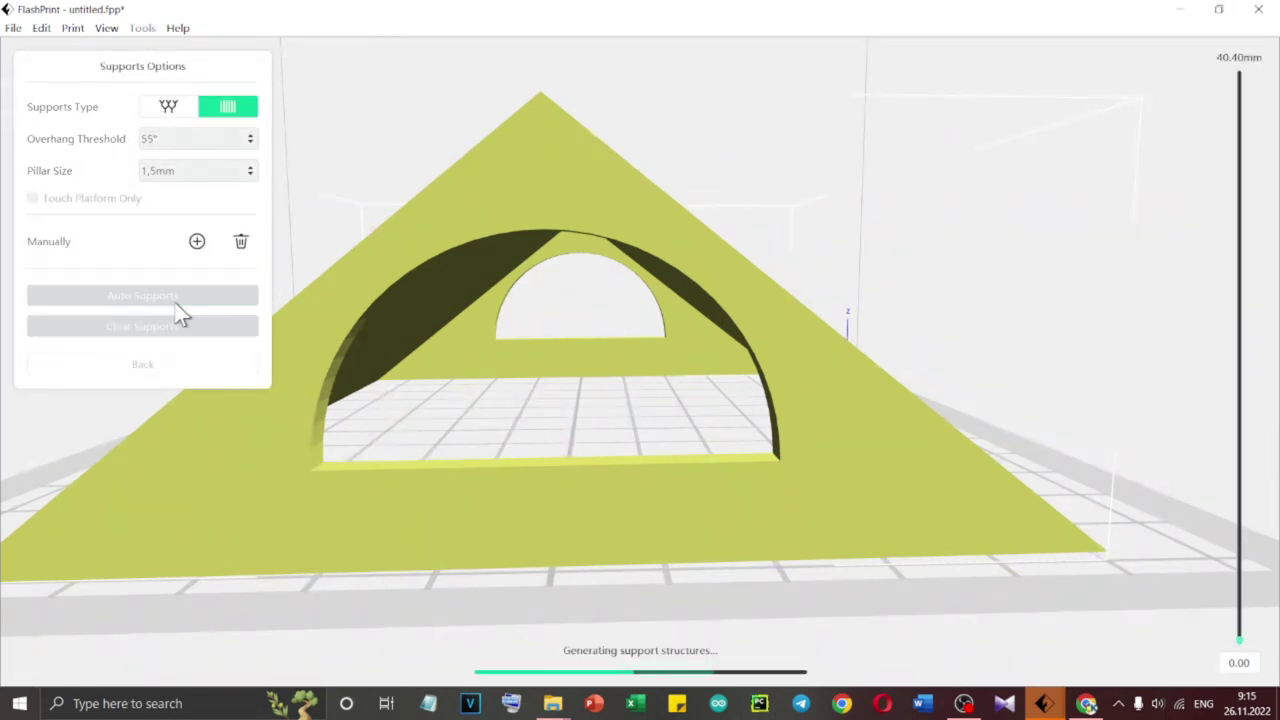
drag(334, 283, 580, 427)
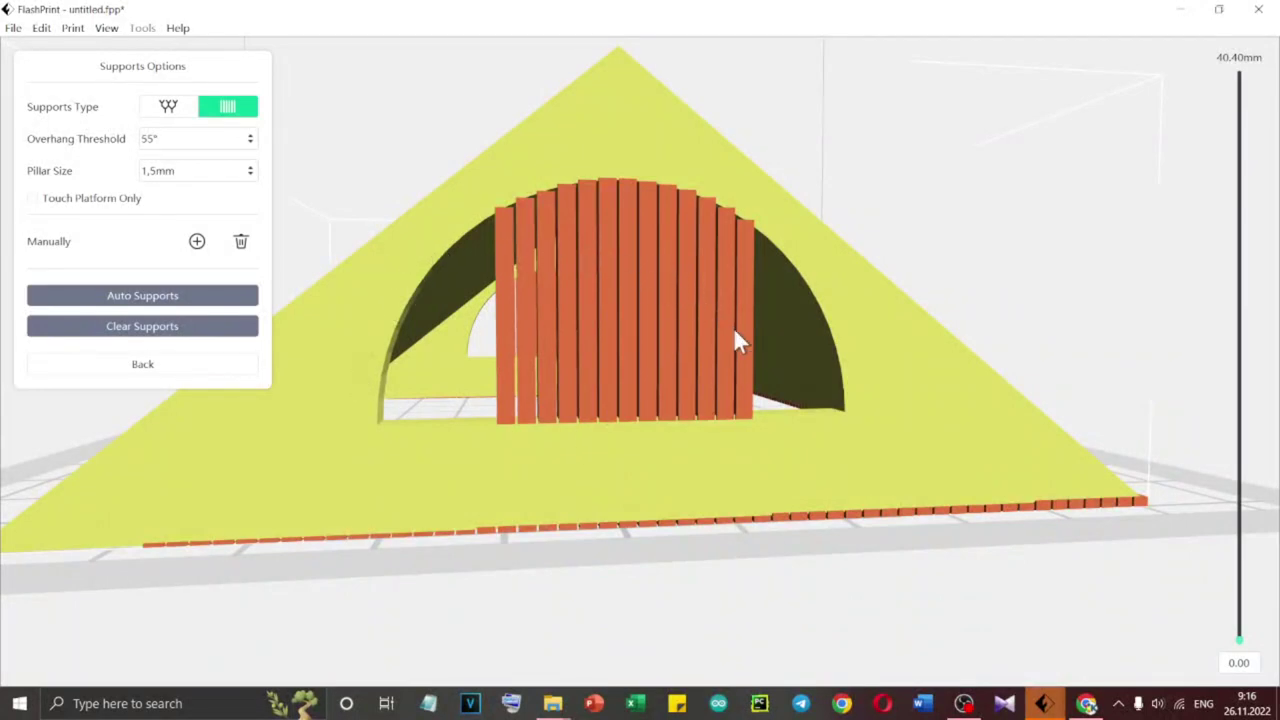
click(142, 364)
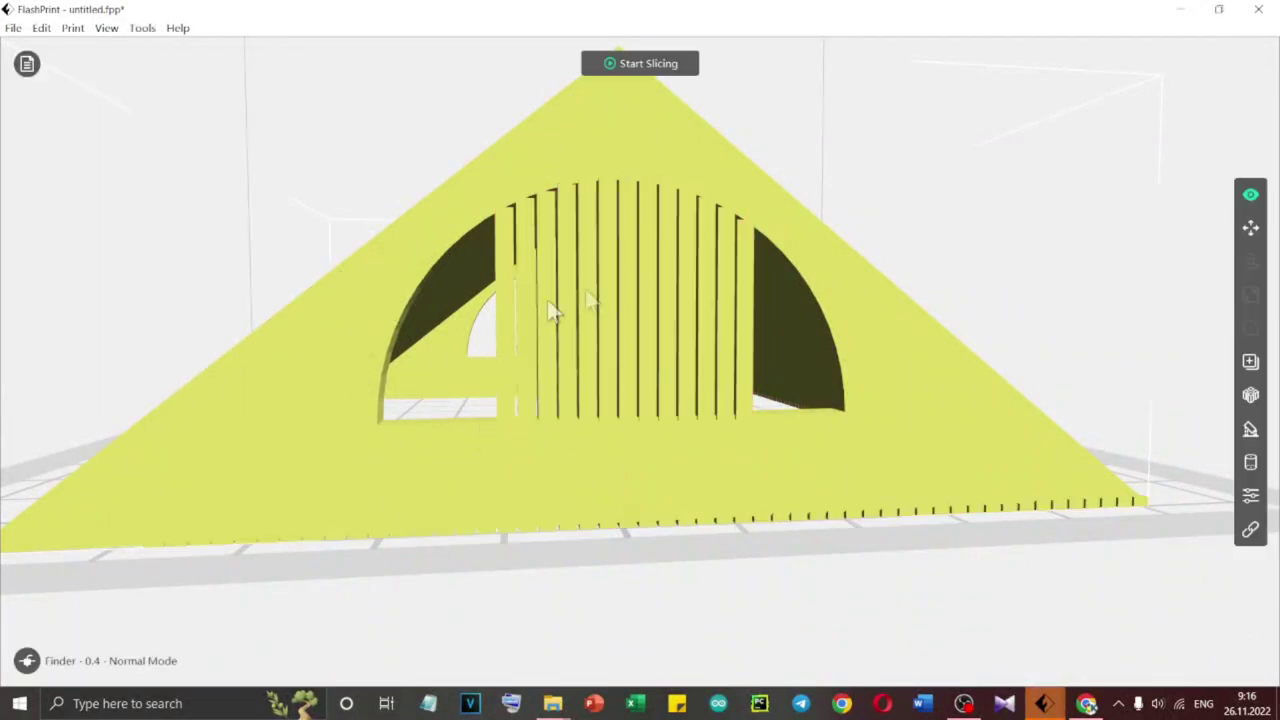
scroll(640, 290, down, 5)
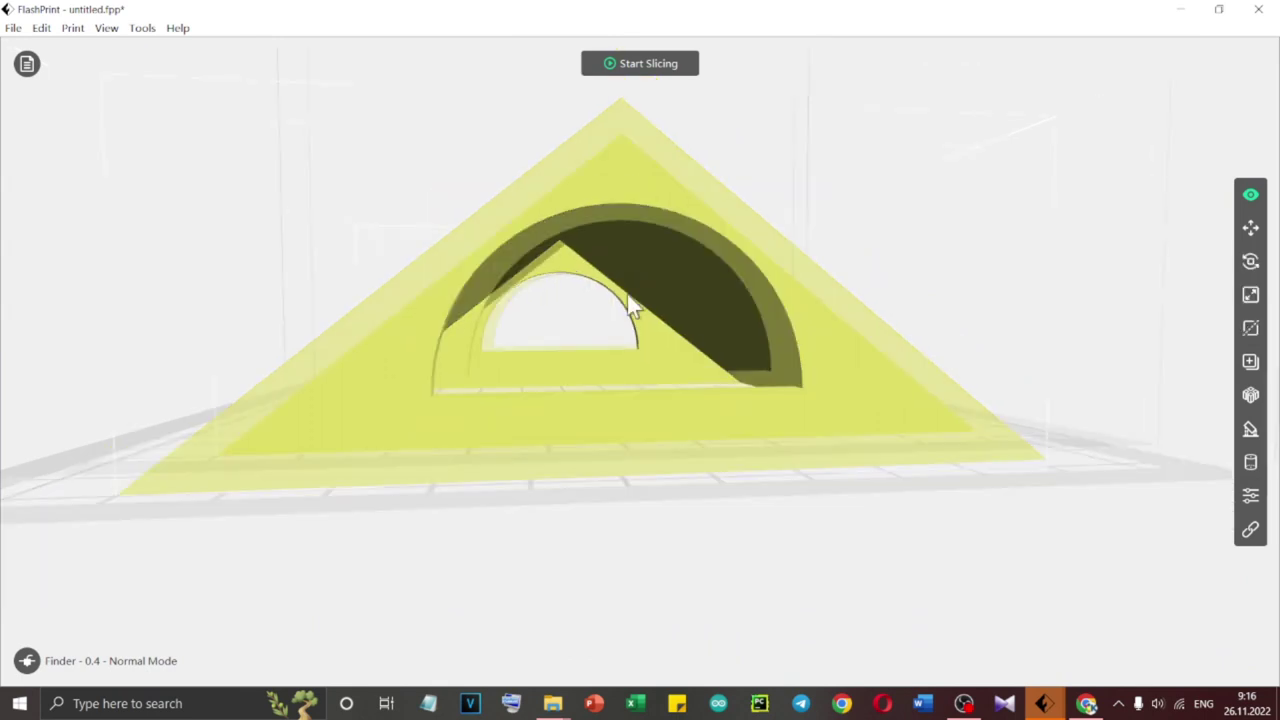
drag(715, 295, 689, 311)
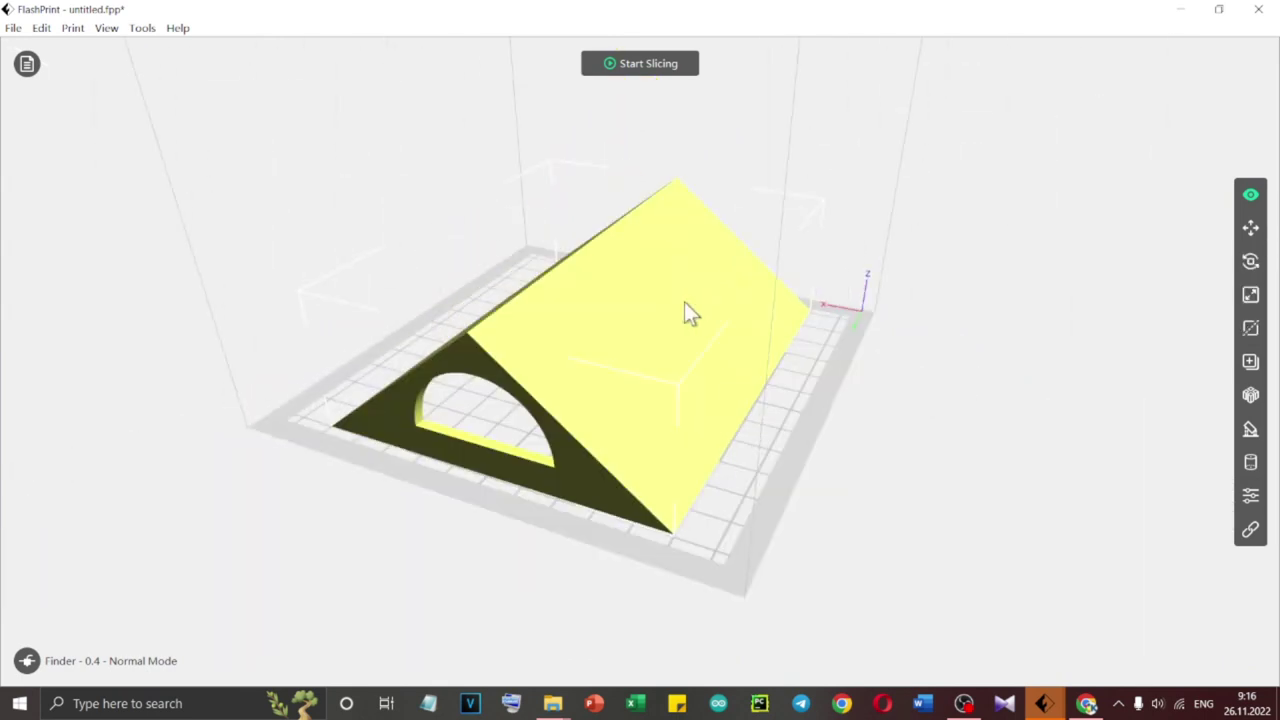
Delete the roof model and load the gear file Cool Vihelmo-Tumelo.stl from the Downloads folder
key(Delete)
click(13, 28)
click(48, 81)
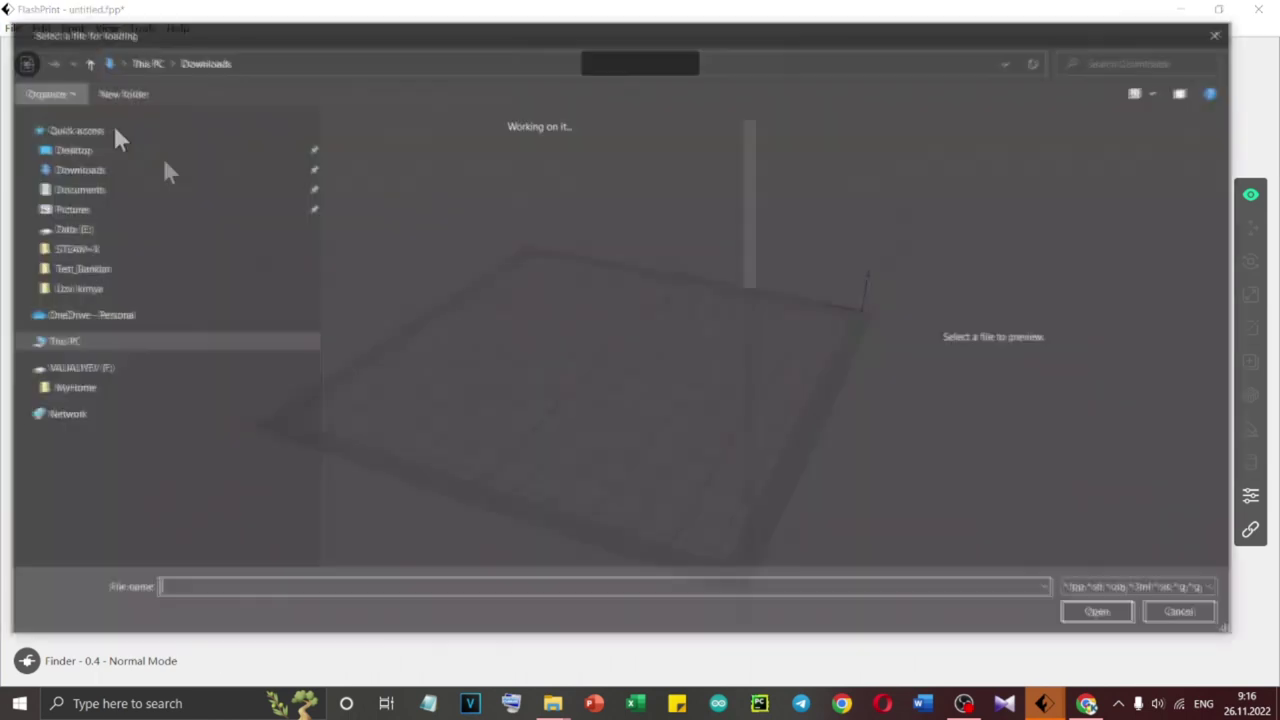
drag(754, 263, 754, 586)
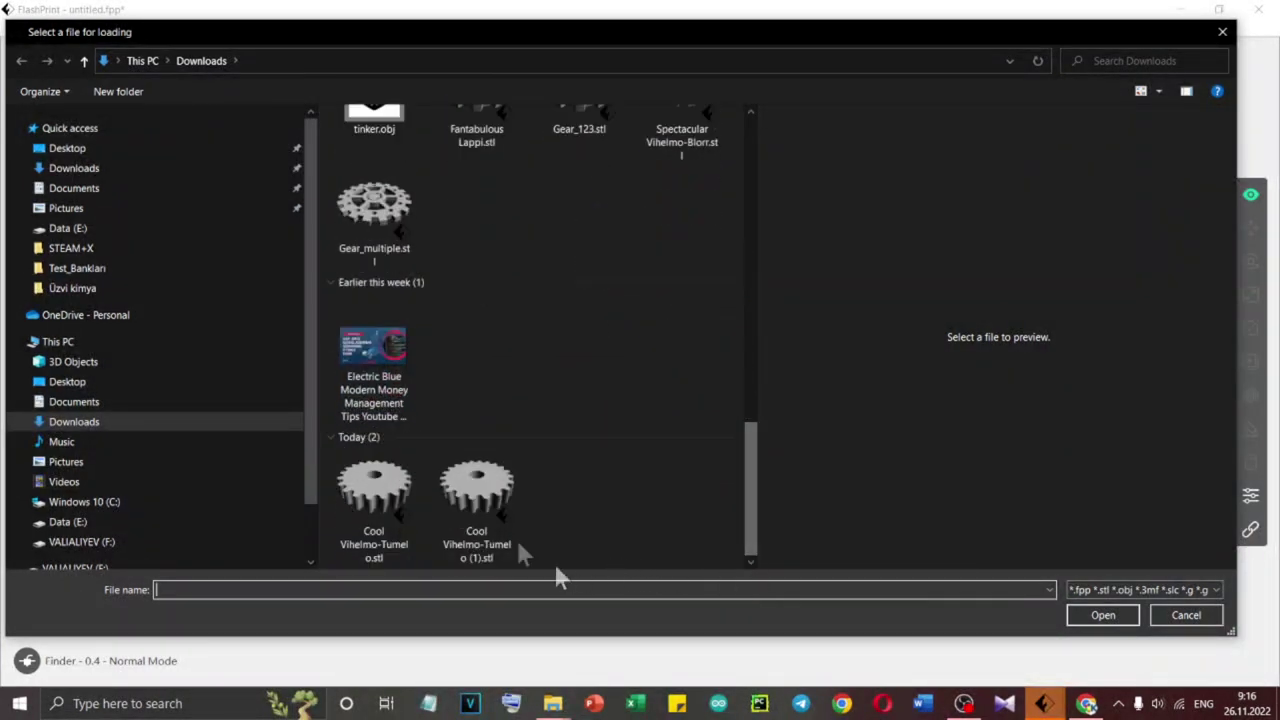
click(374, 495)
click(1120, 607)
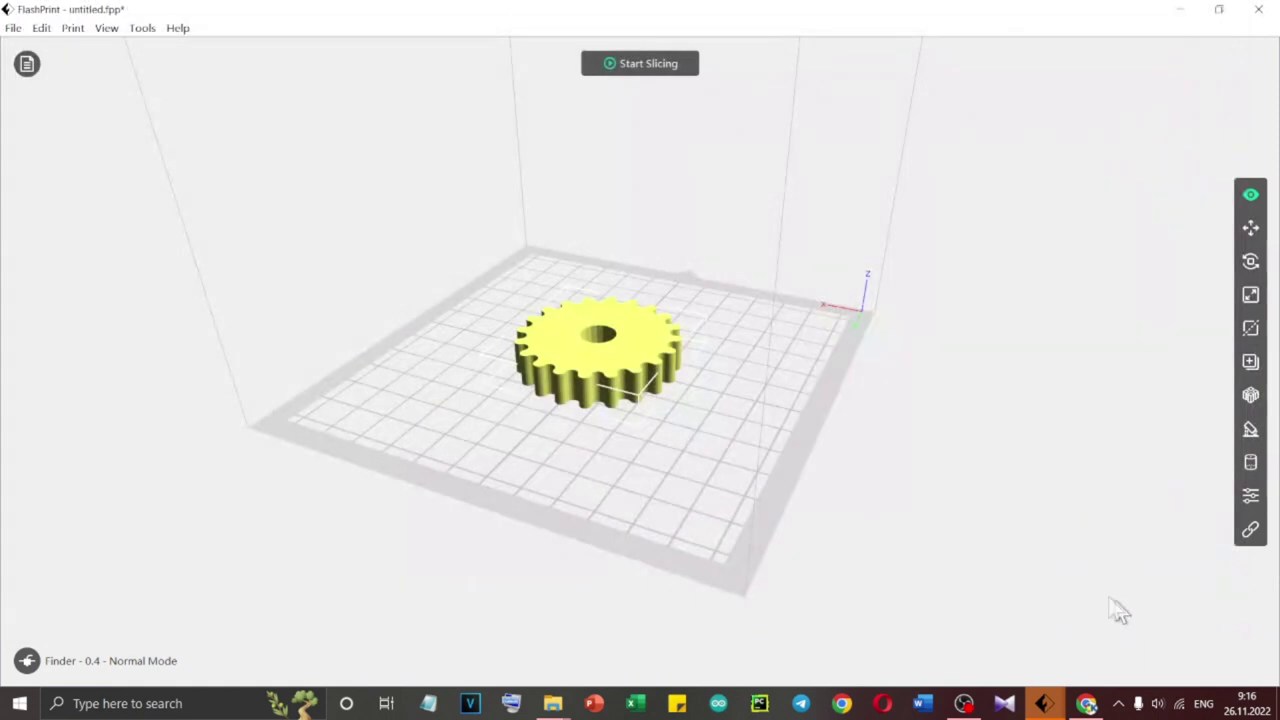
Place a wiping tower with 15 mm size, 15 mm base and 2.5 mm shell at the gear's edge, moving it once along the rim
click(1251, 463)
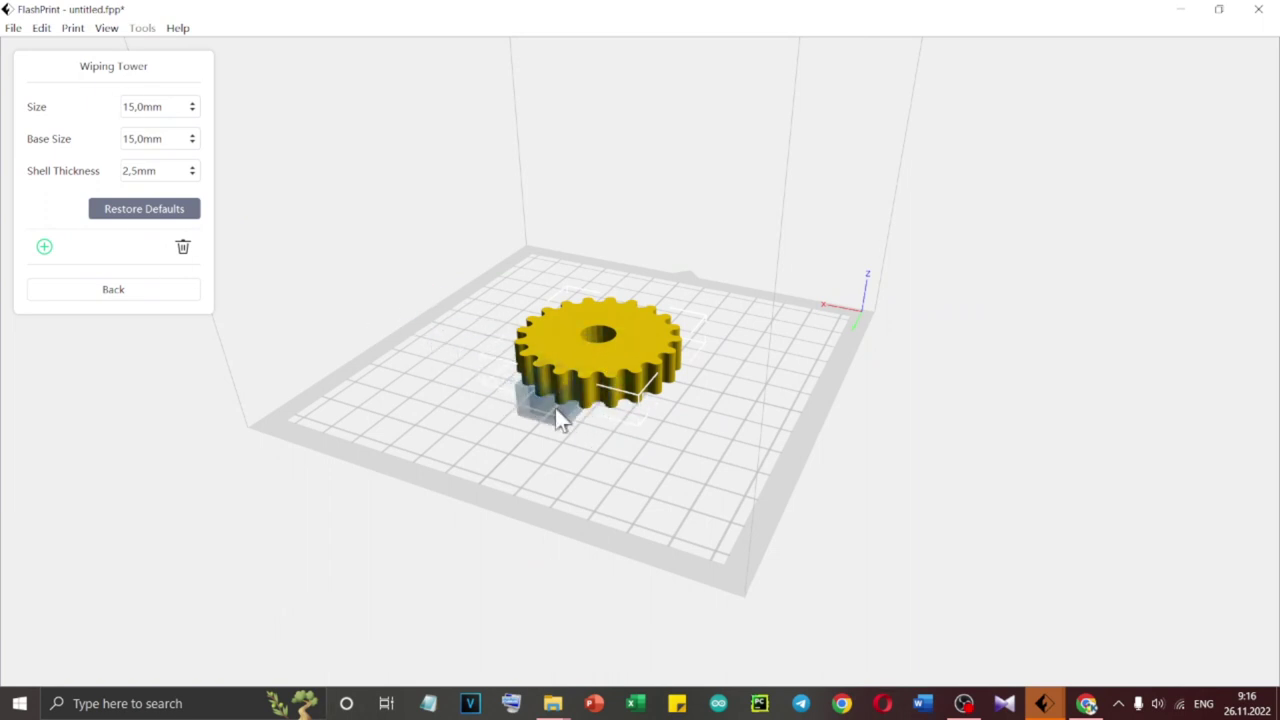
click(555, 408)
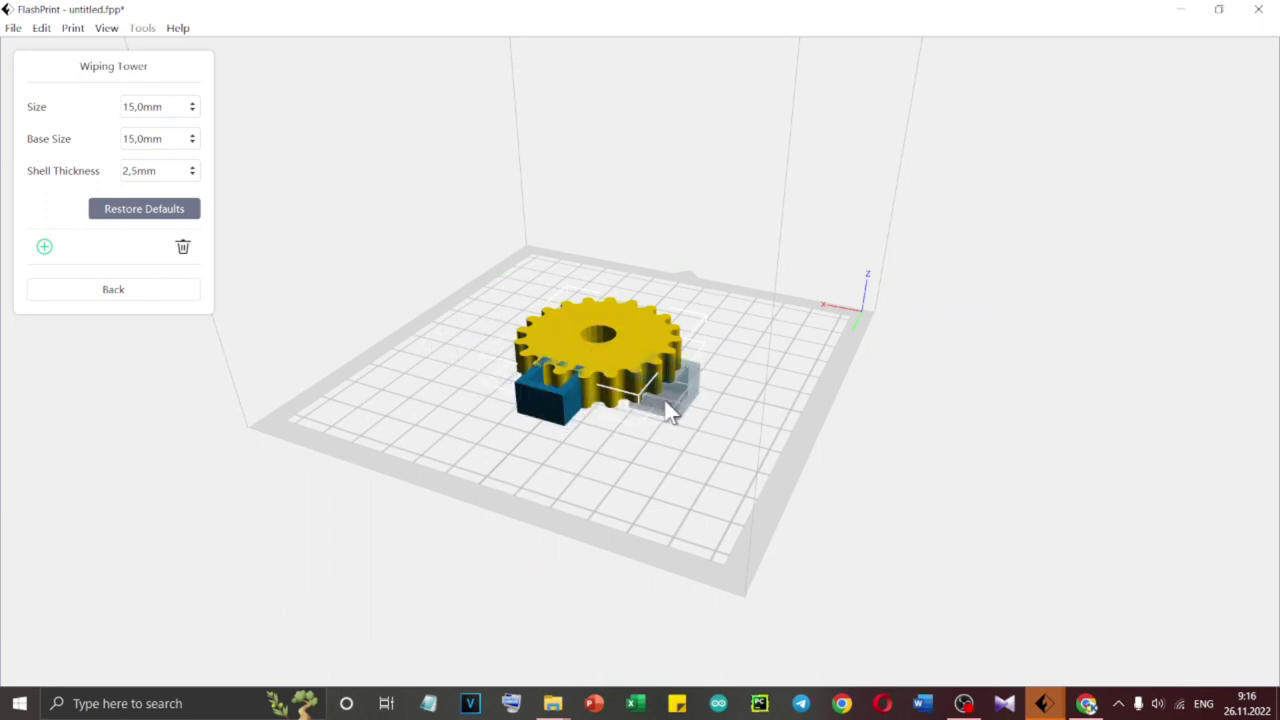
click(672, 400)
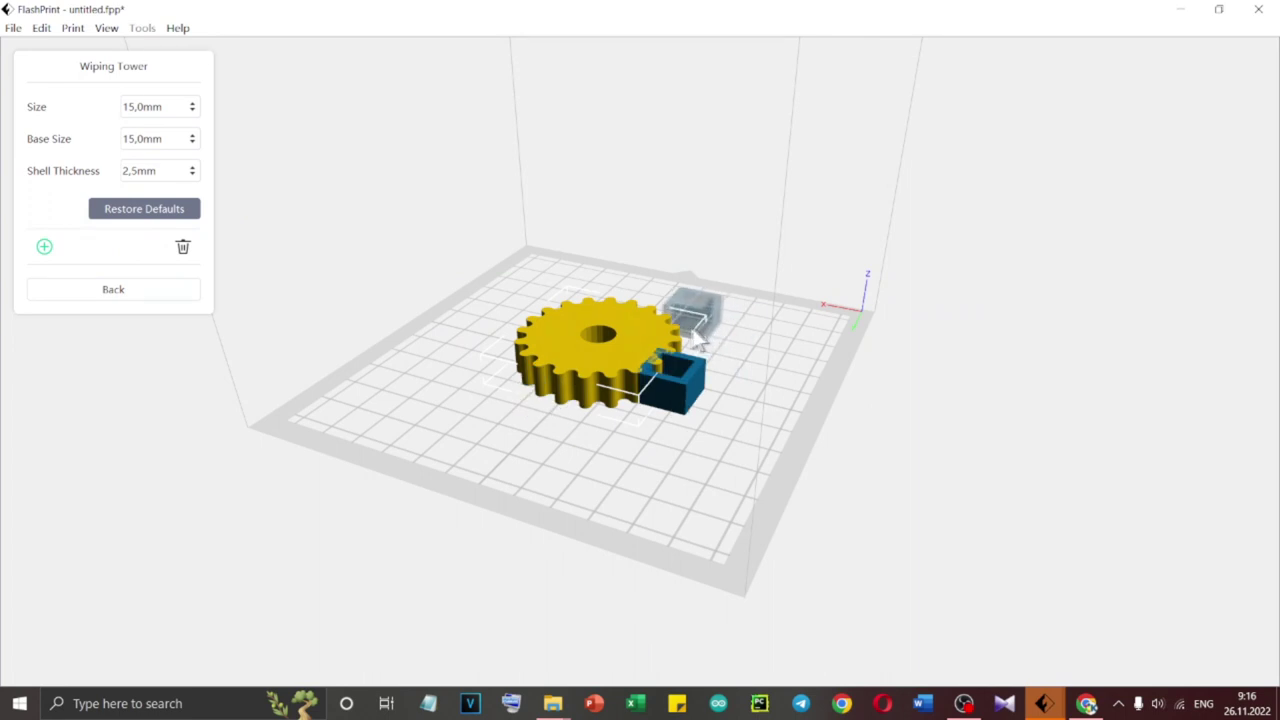
scroll(745, 360, up, 2)
scroll(745, 365, up, 4)
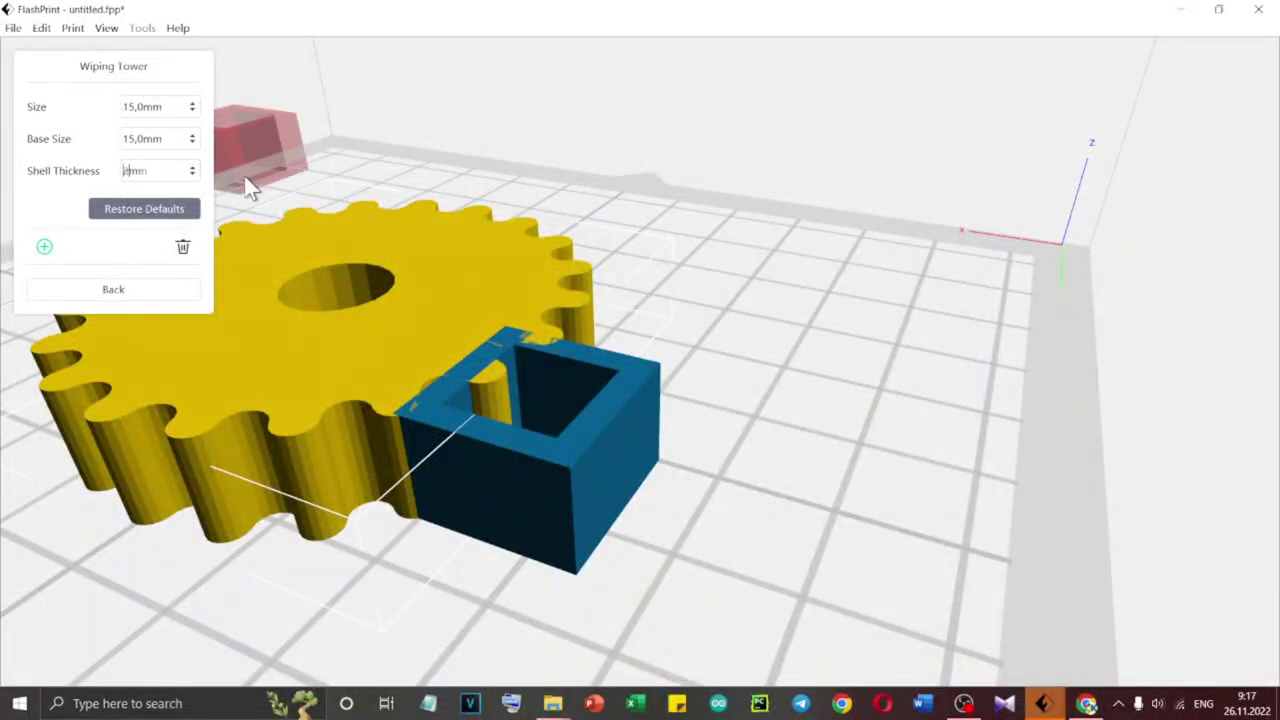
Set the wiping tower's shell thickness to 1 mm and base size to 95 mm, and place it on the platform beneath the gear
click(157, 138)
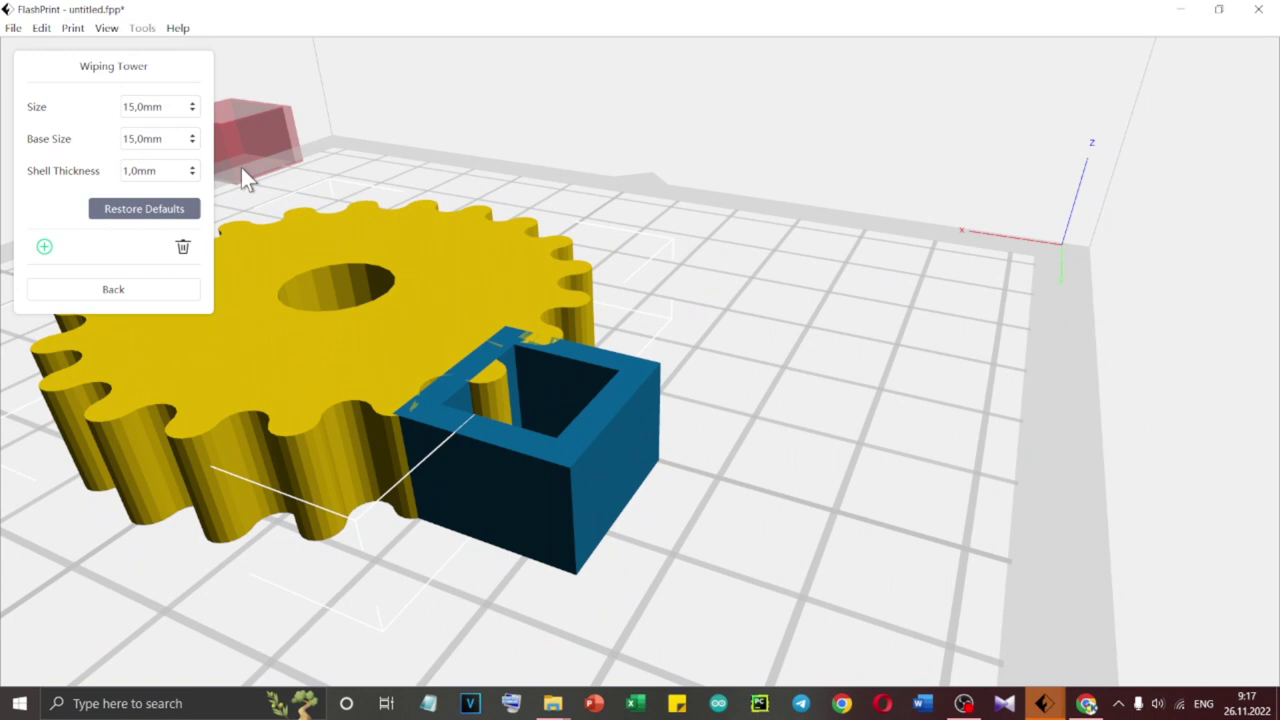
key(BackSpace)
text(9)
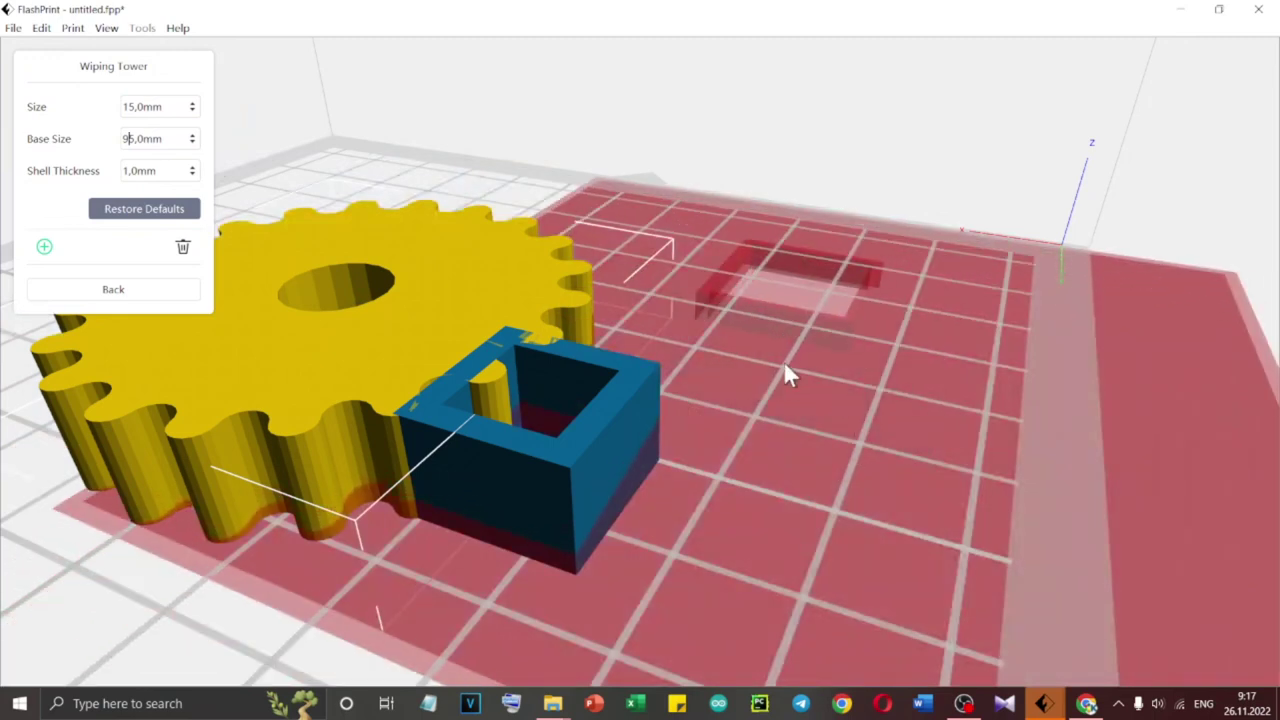
scroll(785, 365, down, 3)
click(780, 391)
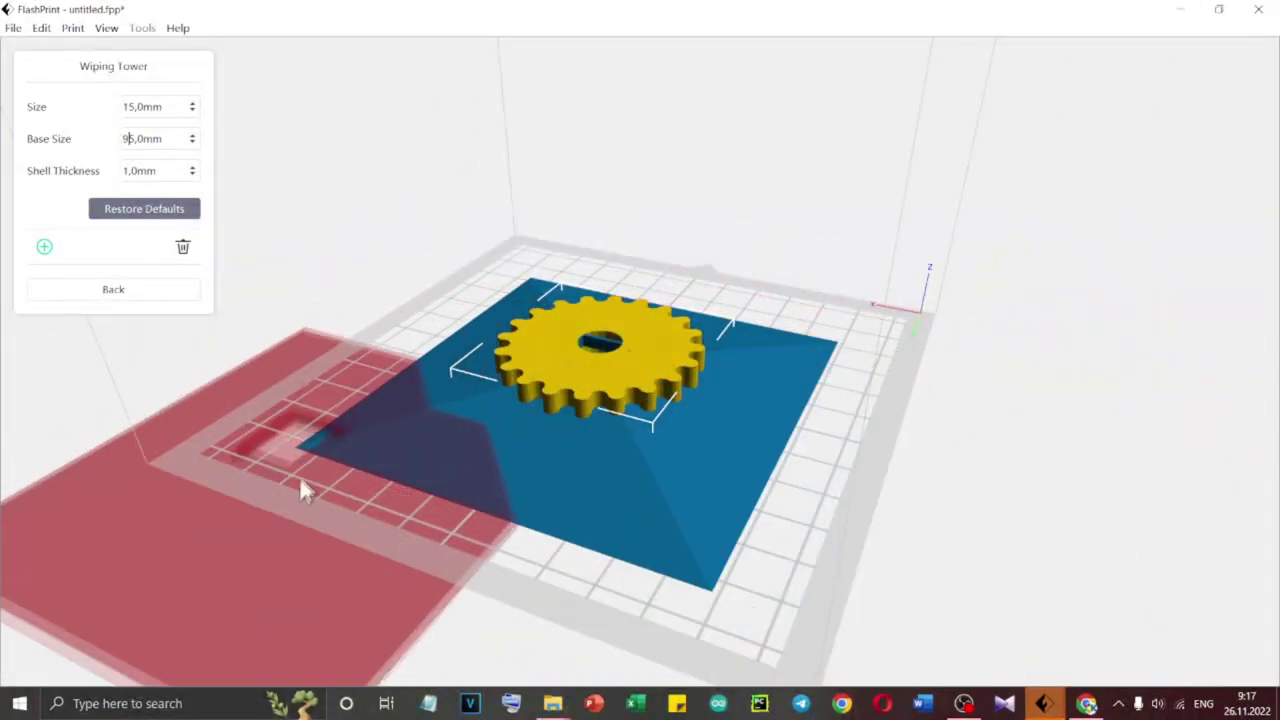
drag(490, 622, 474, 414)
key(BackSpace)
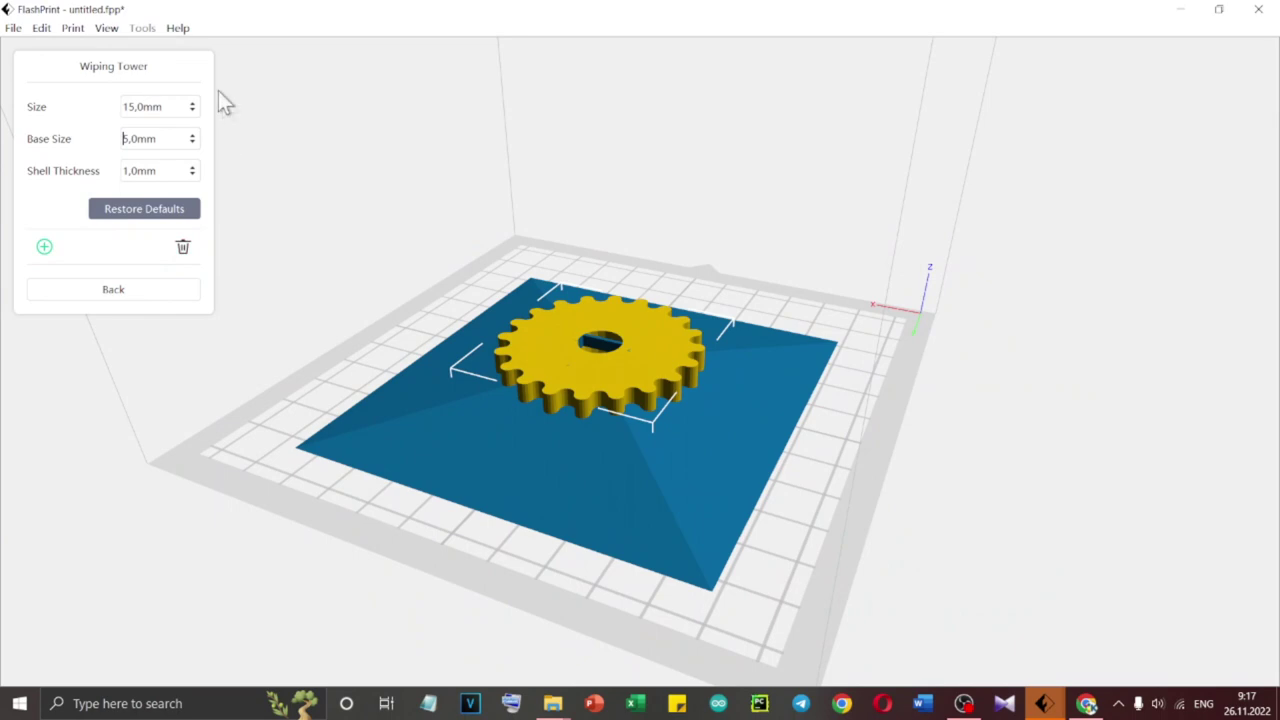
click(110, 291)
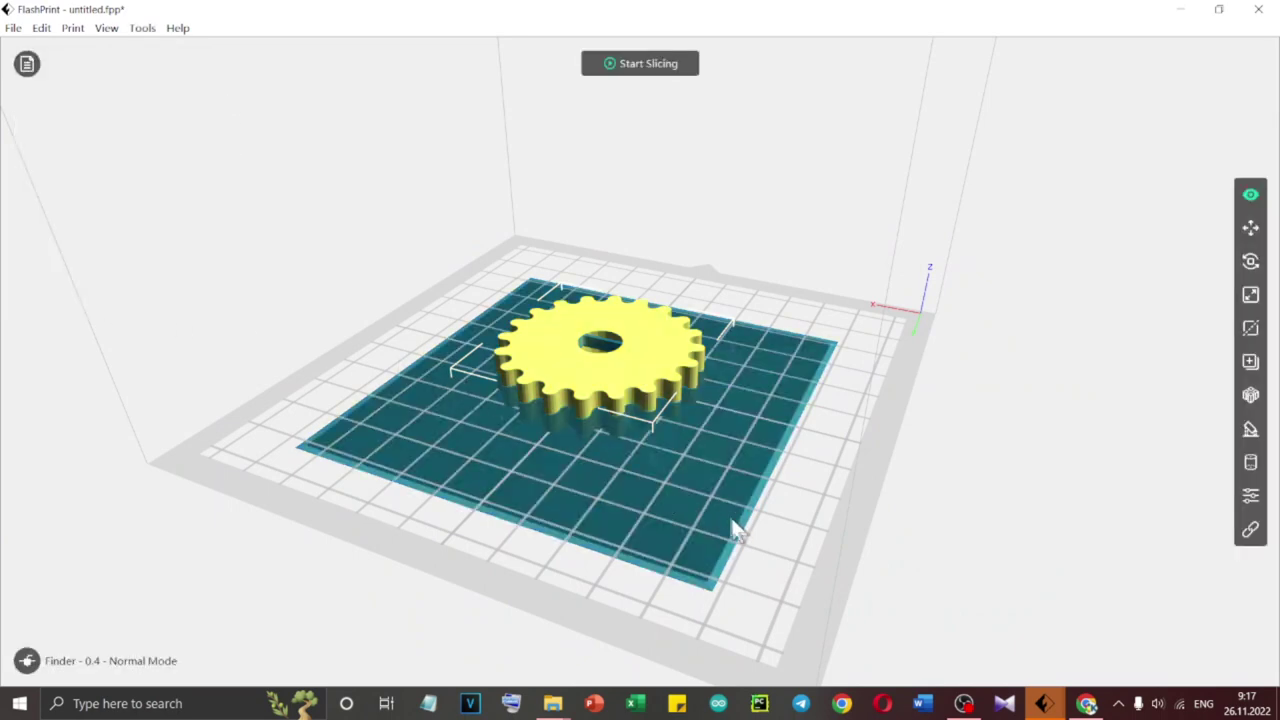
Inspect the gear on the wiping tower's wide base up close, and remove the wiping tower from the platform
scroll(731, 520, up, 6)
mouse_move(639, 443)
mouse_down()
mouse_move(636, 407)
mouse_move(631, 447)
mouse_up()
scroll(648, 462, down, 4)
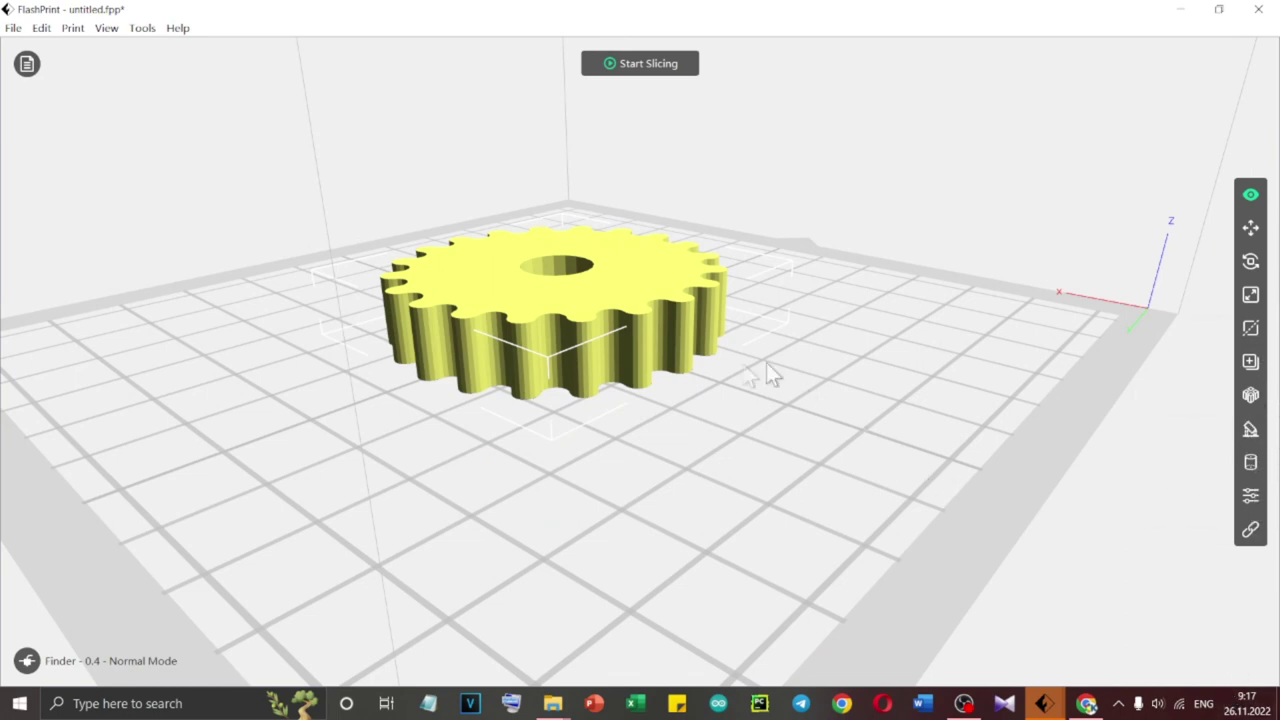
key(ctrl+0)
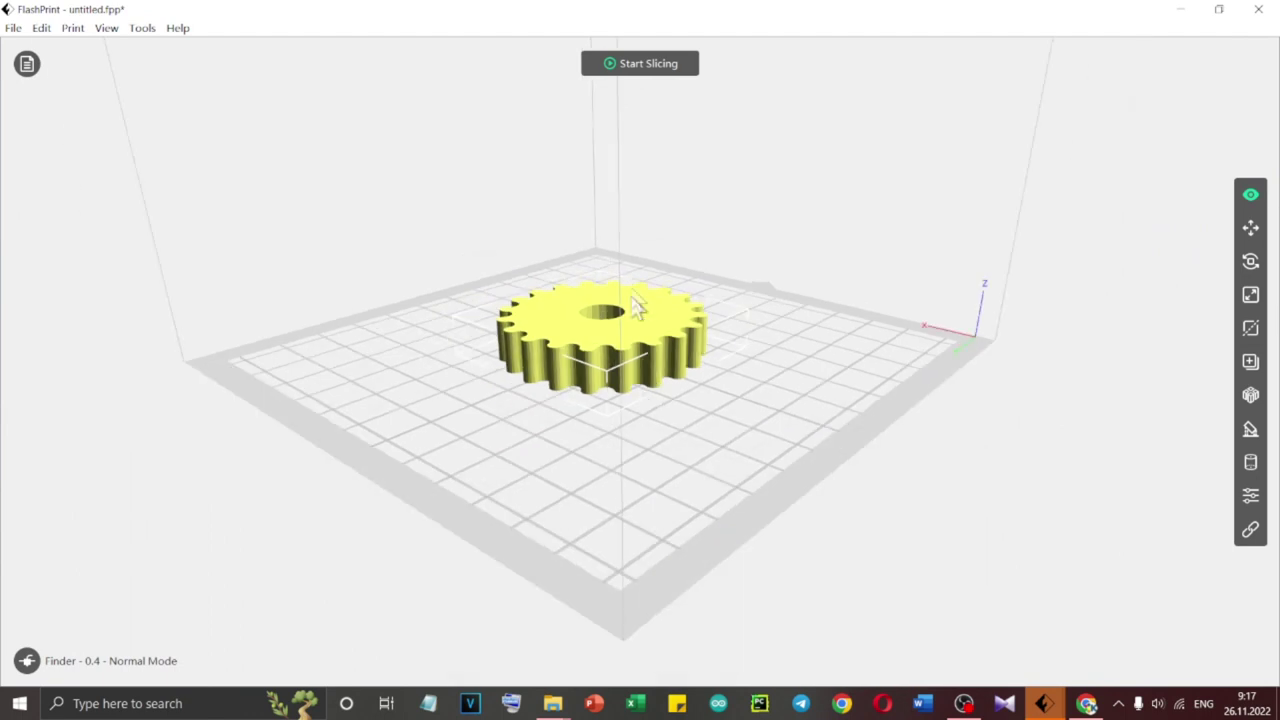
Open the slicing settings and compare the basic mode with the expert mode
click(643, 66)
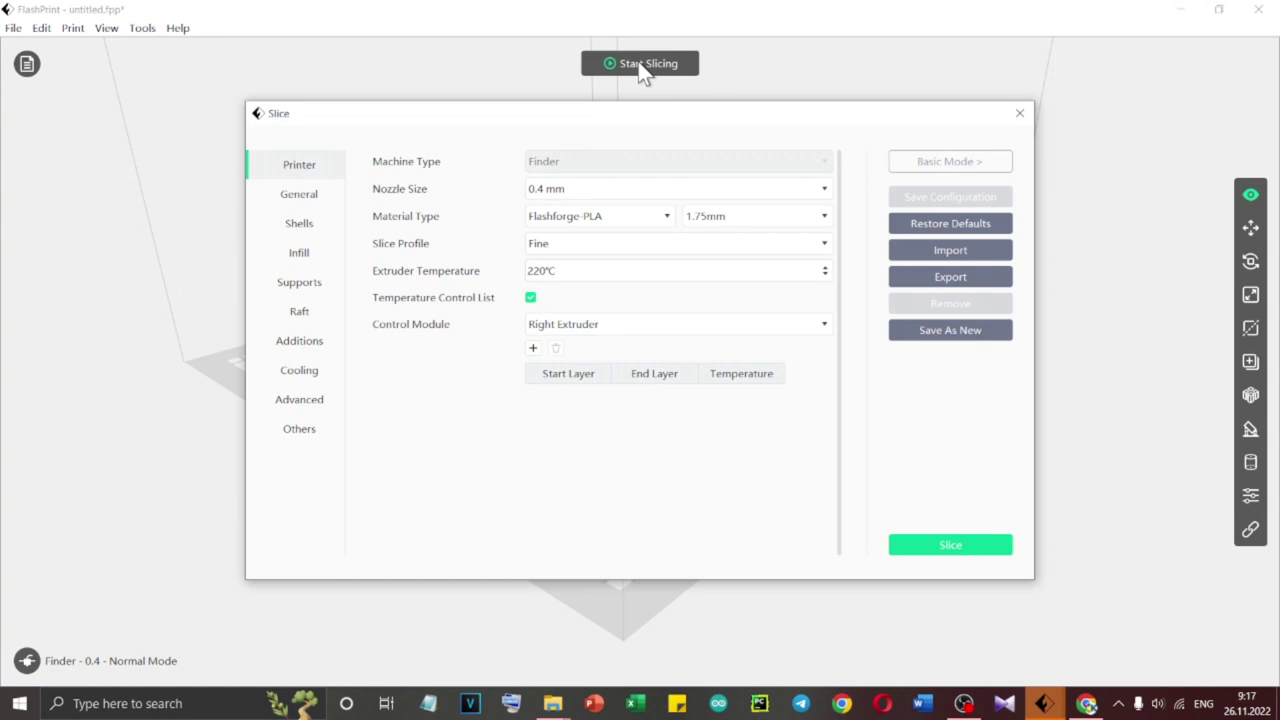
click(948, 164)
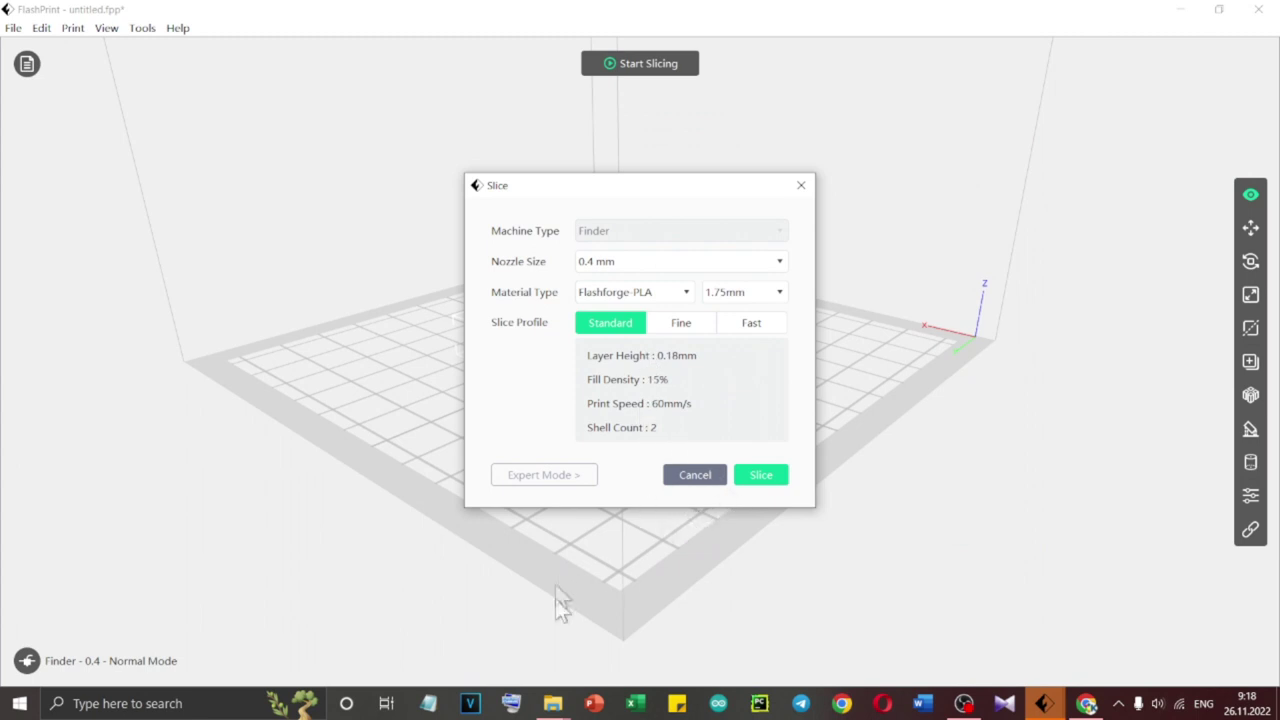
click(558, 472)
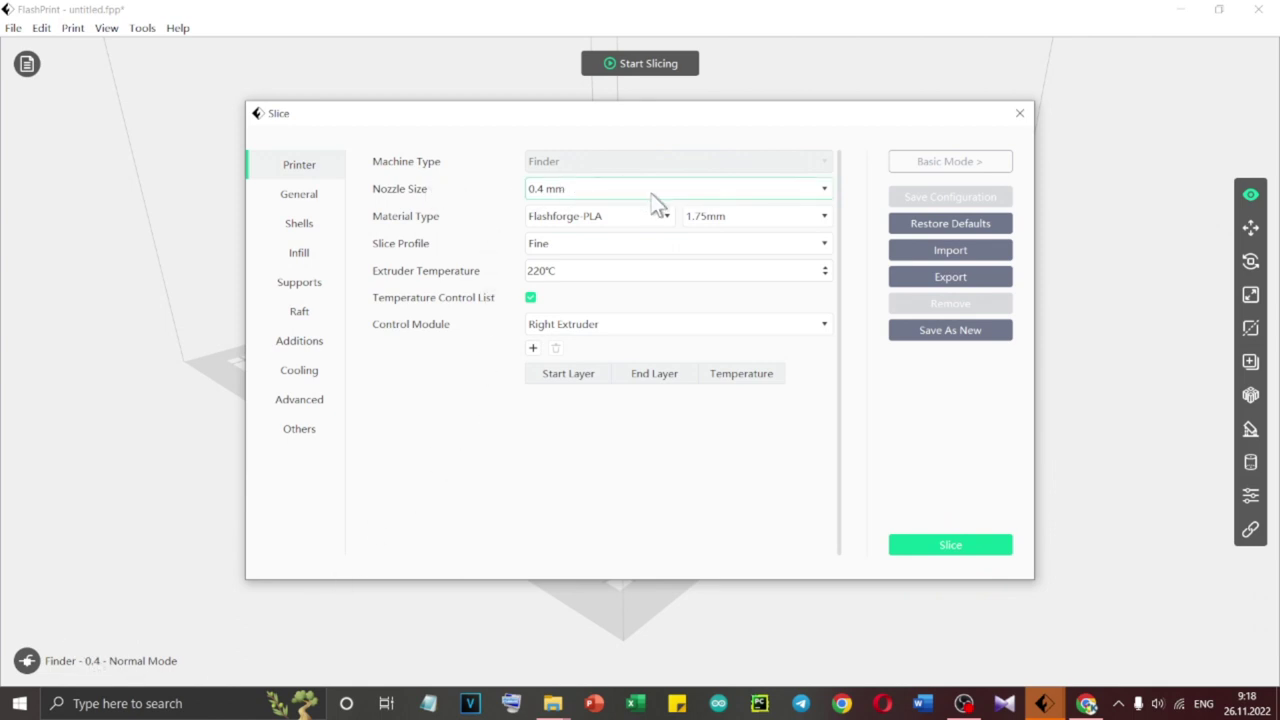
Review the available nozzle sizes and material types in the expert printer settings, keeping Flashforge-PLA
click(730, 190)
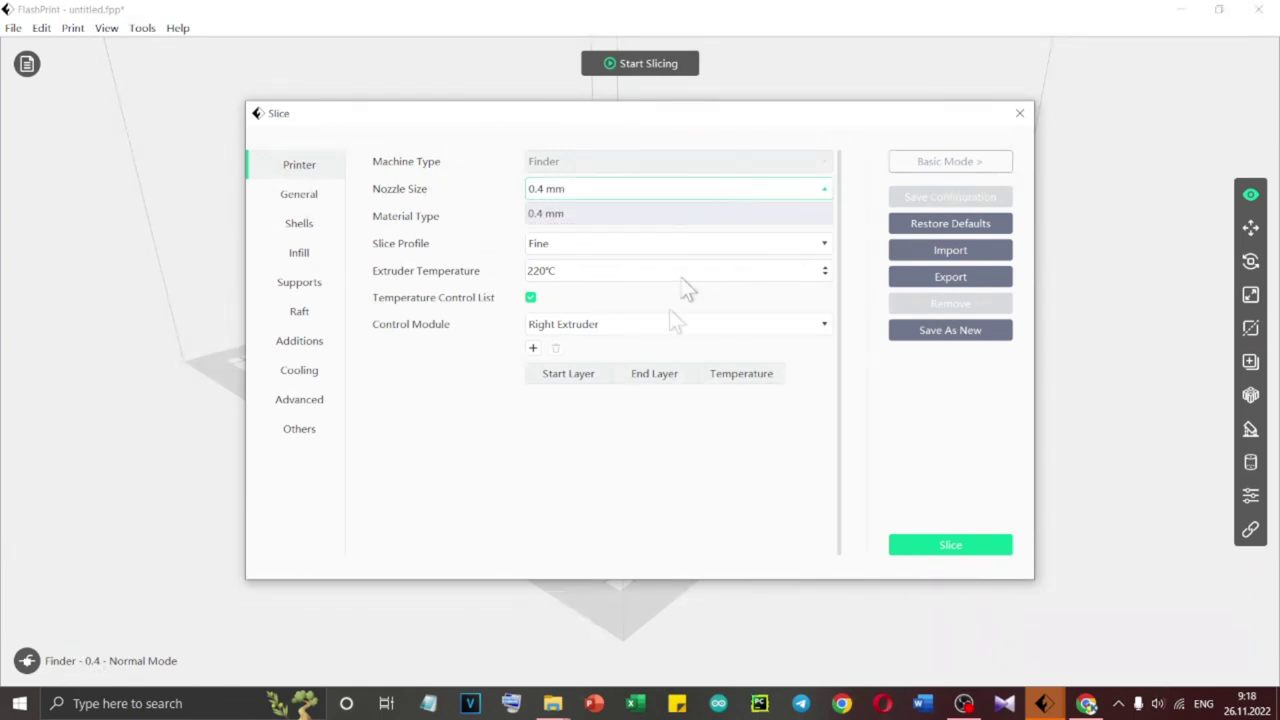
click(624, 473)
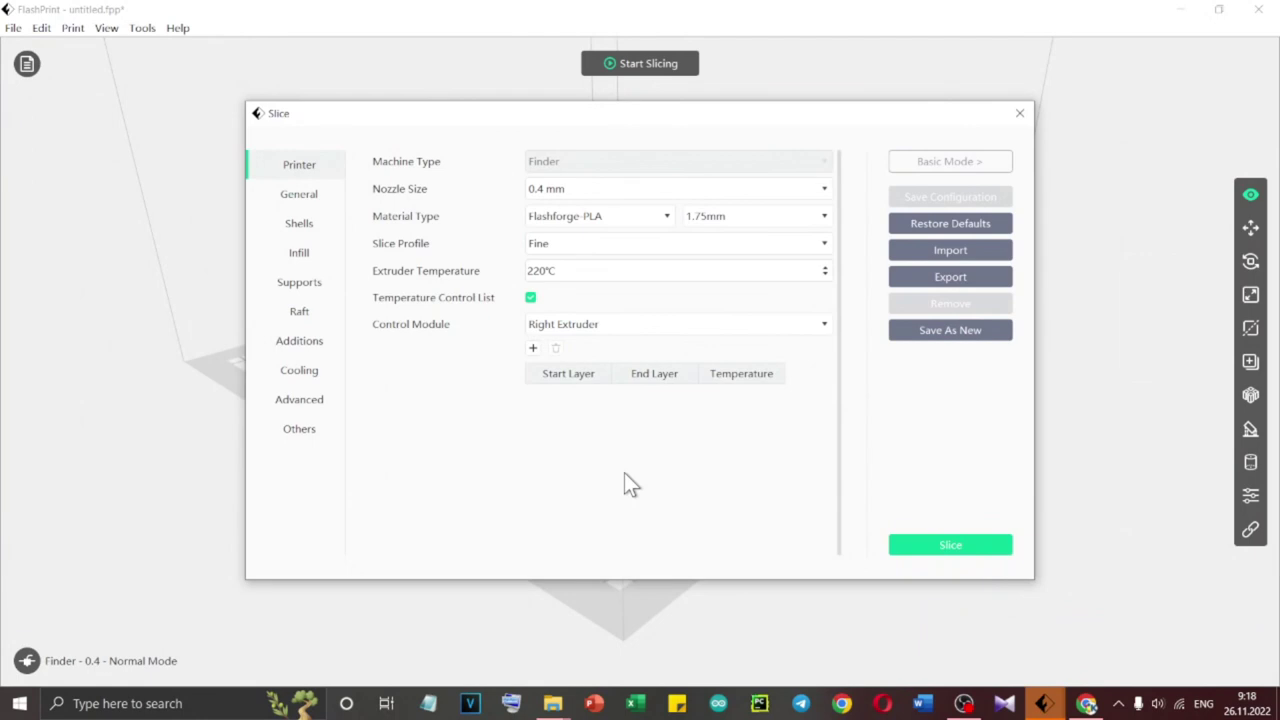
click(662, 217)
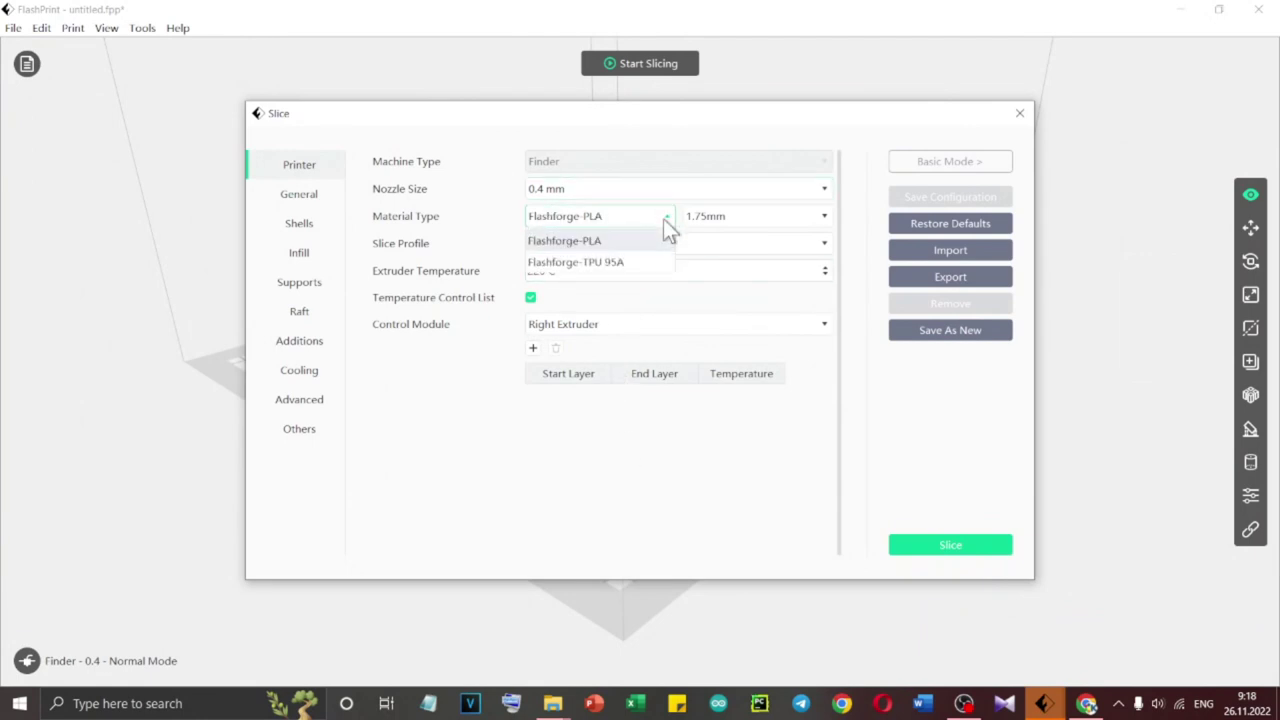
click(598, 244)
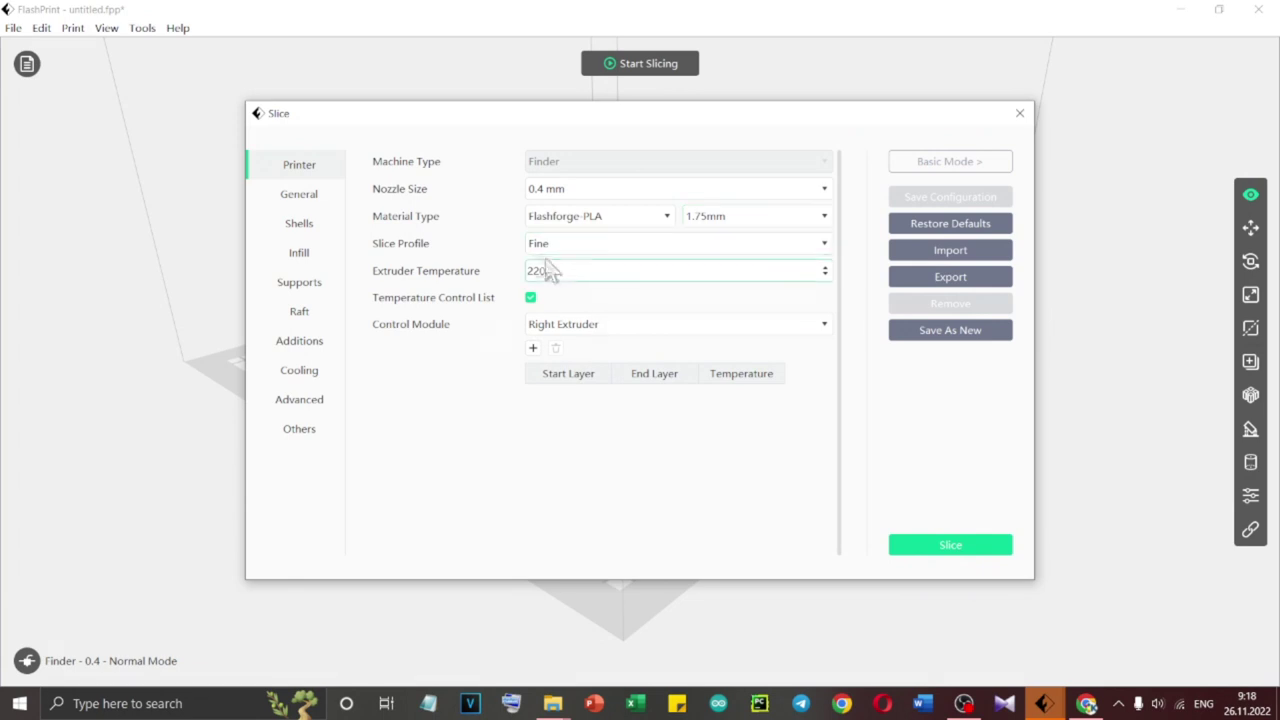
Review the Standard, Fine and Fast slice profiles without changing the selected one
click(591, 246)
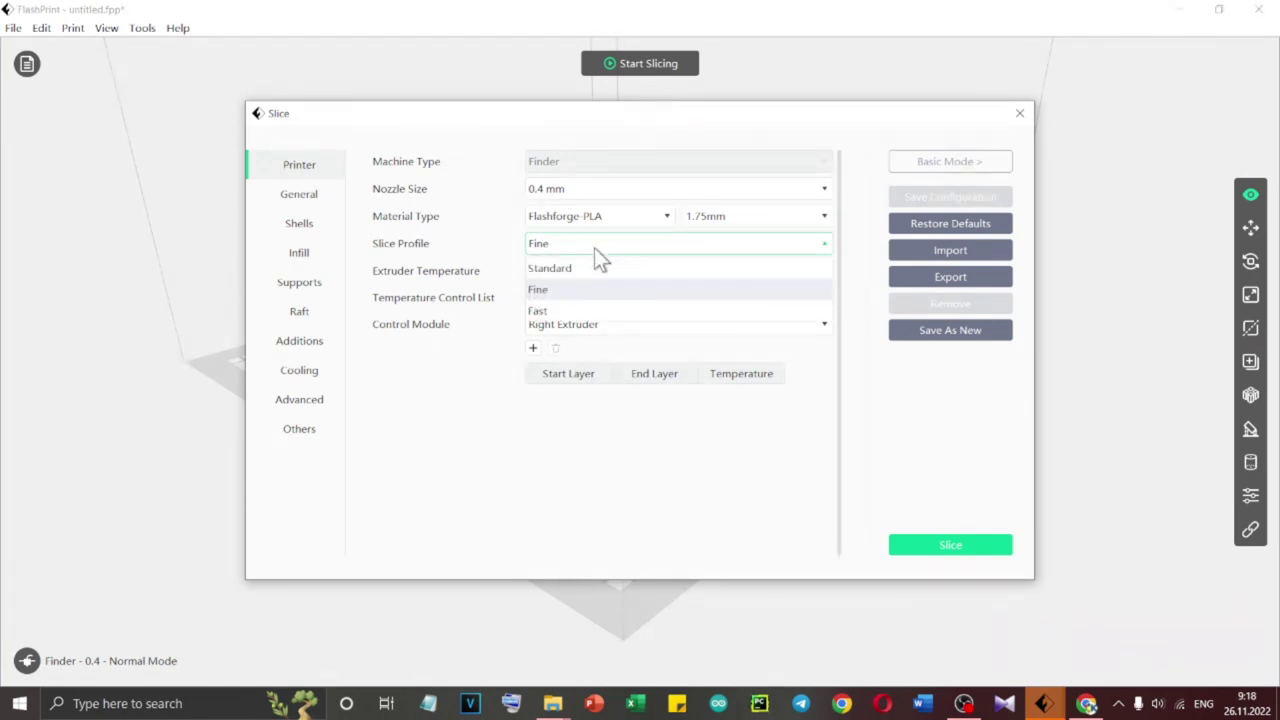
click(462, 380)
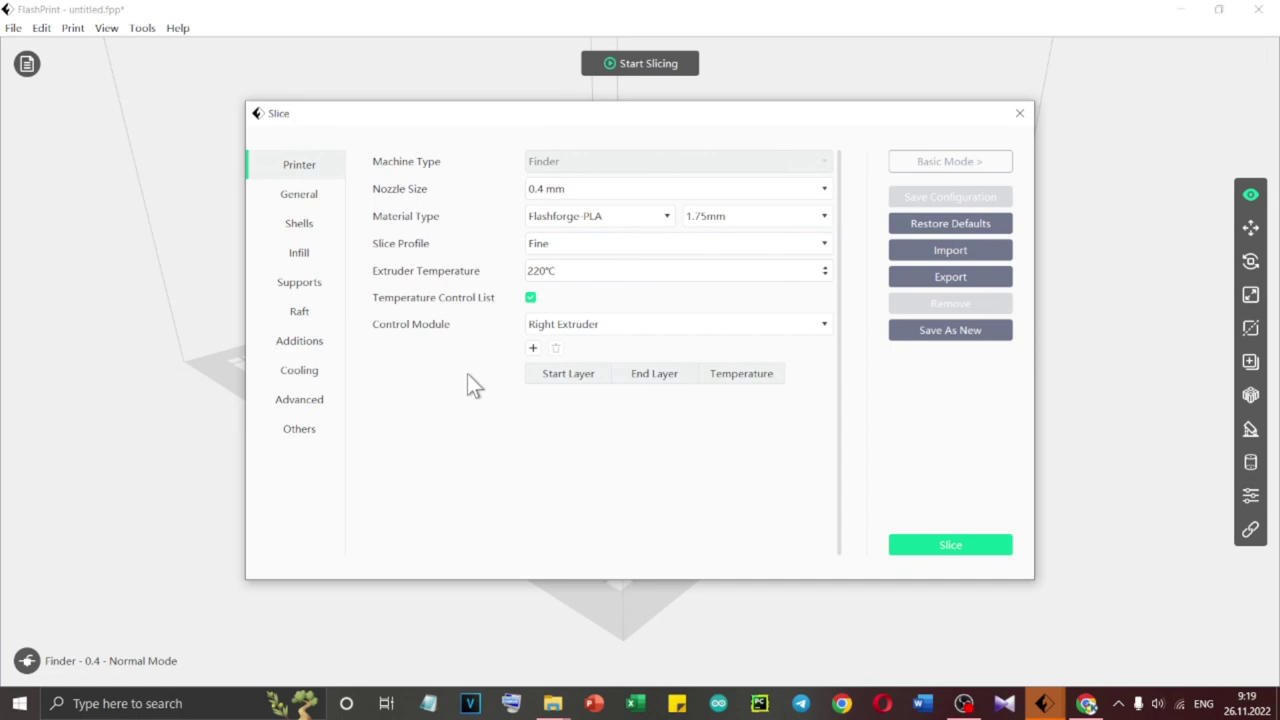
click(630, 248)
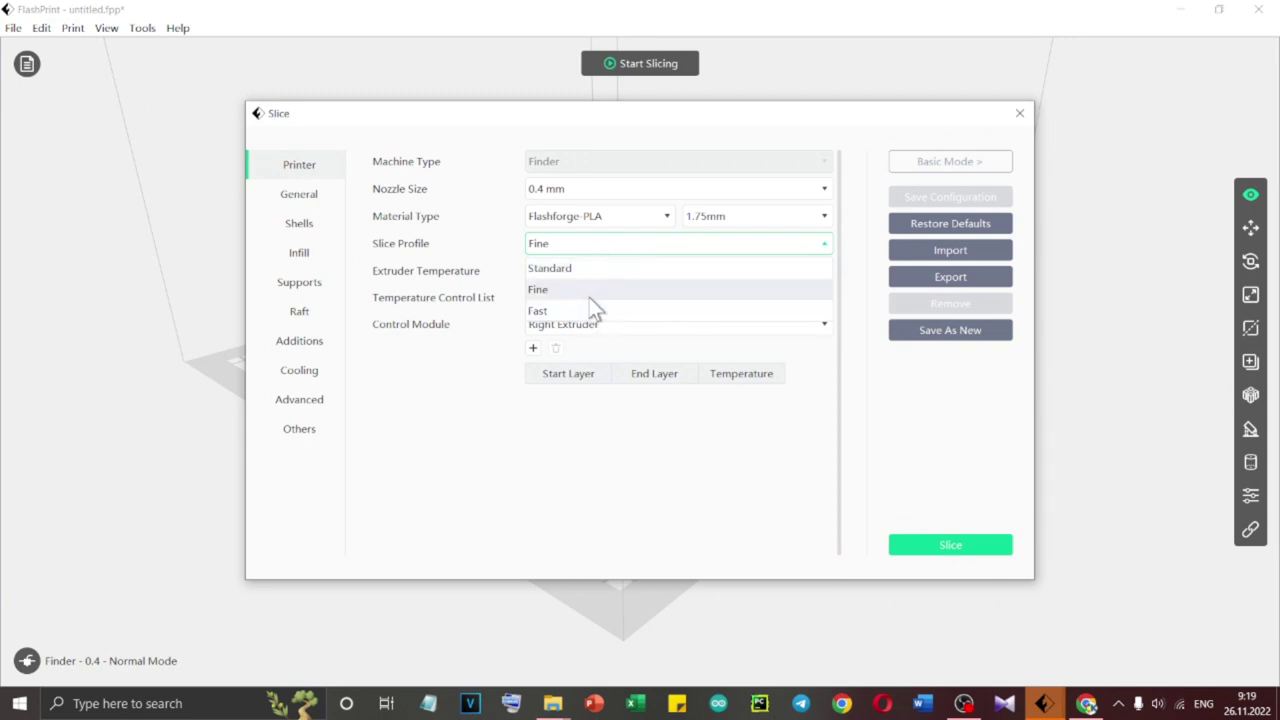
click(449, 401)
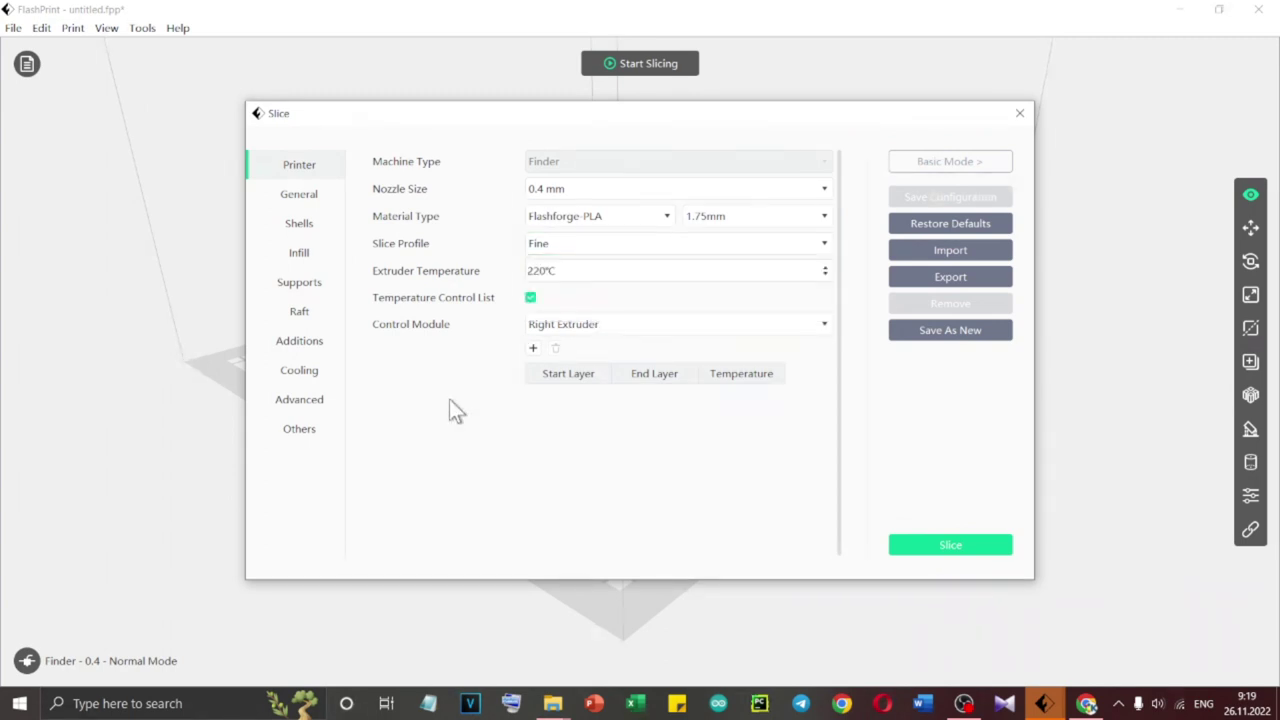
Examine the extruder temperature, temperature control list and control module options, and close the slicing settings
click(550, 270)
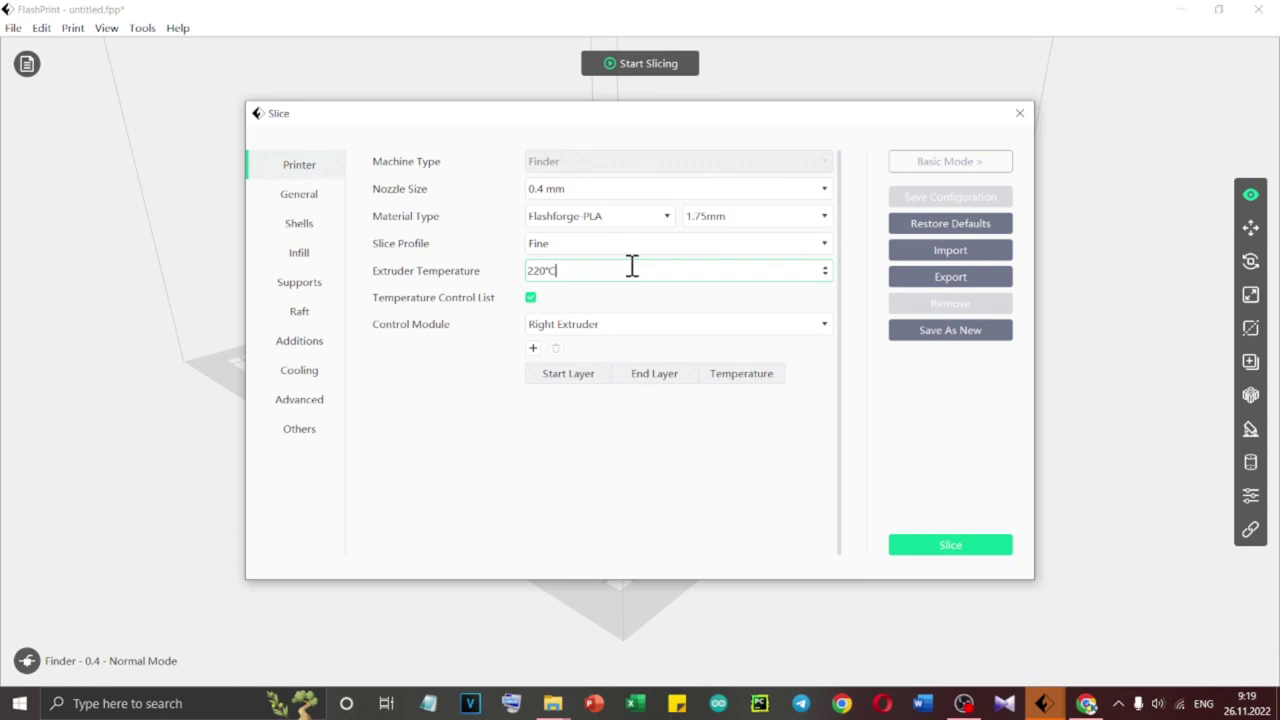
click(618, 300)
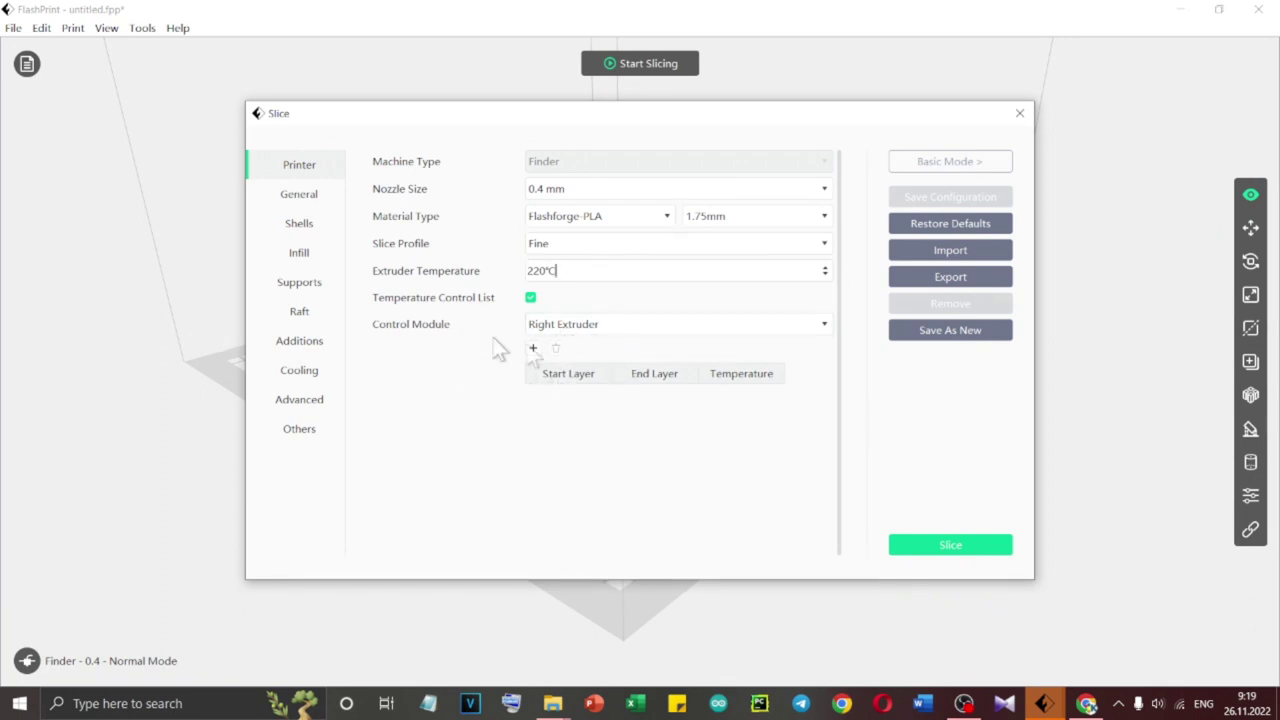
click(630, 332)
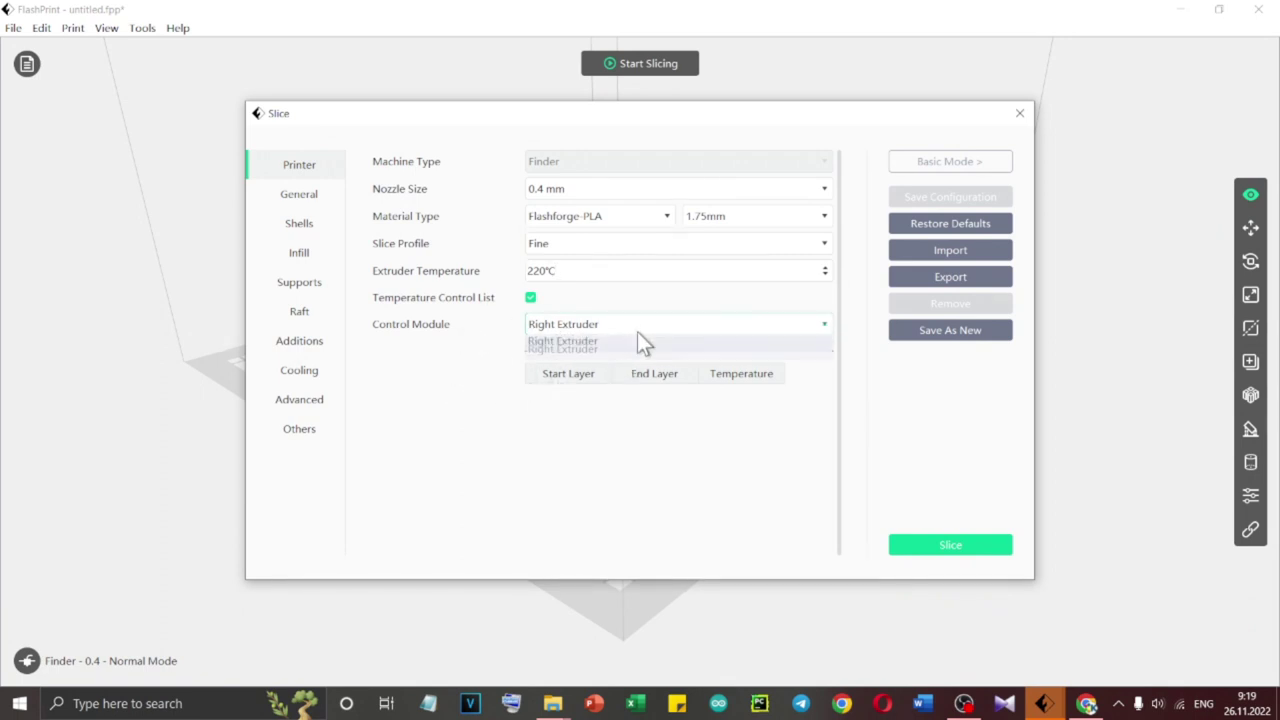
click(535, 350)
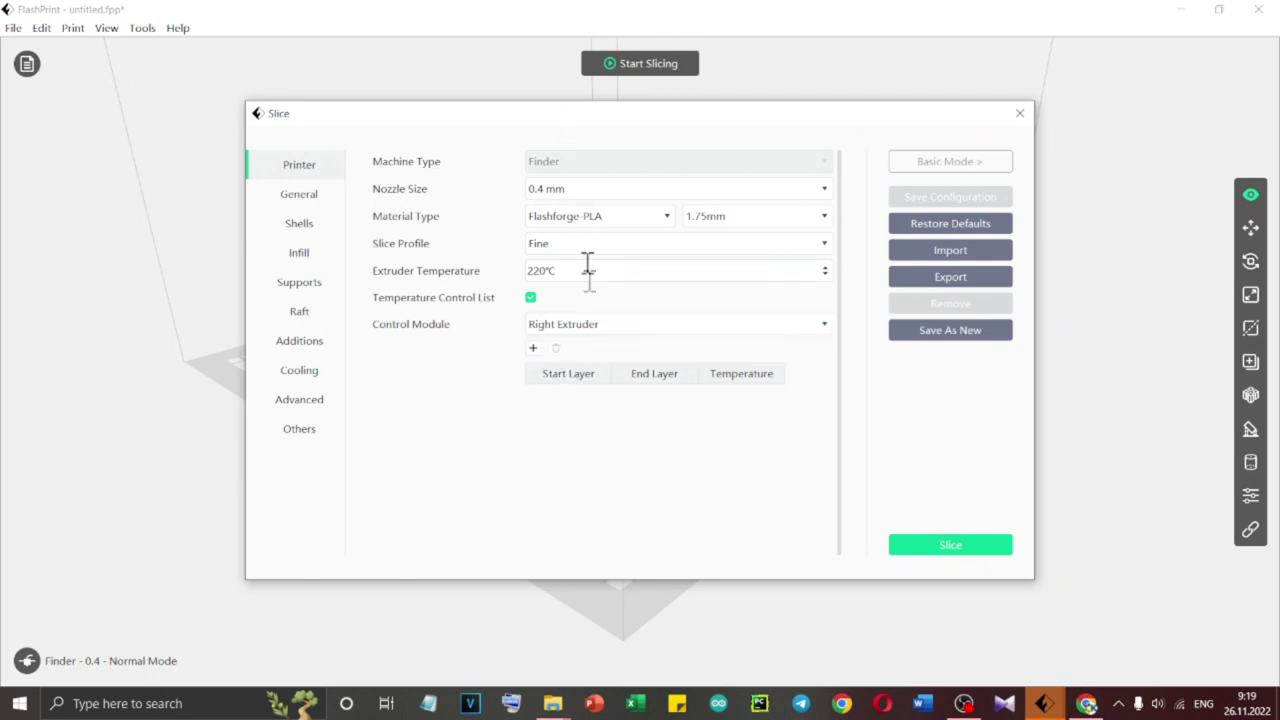
click(1019, 113)
Change the machine type to Creator 3 and review its dual-extruder slicing settings
click(27, 661)
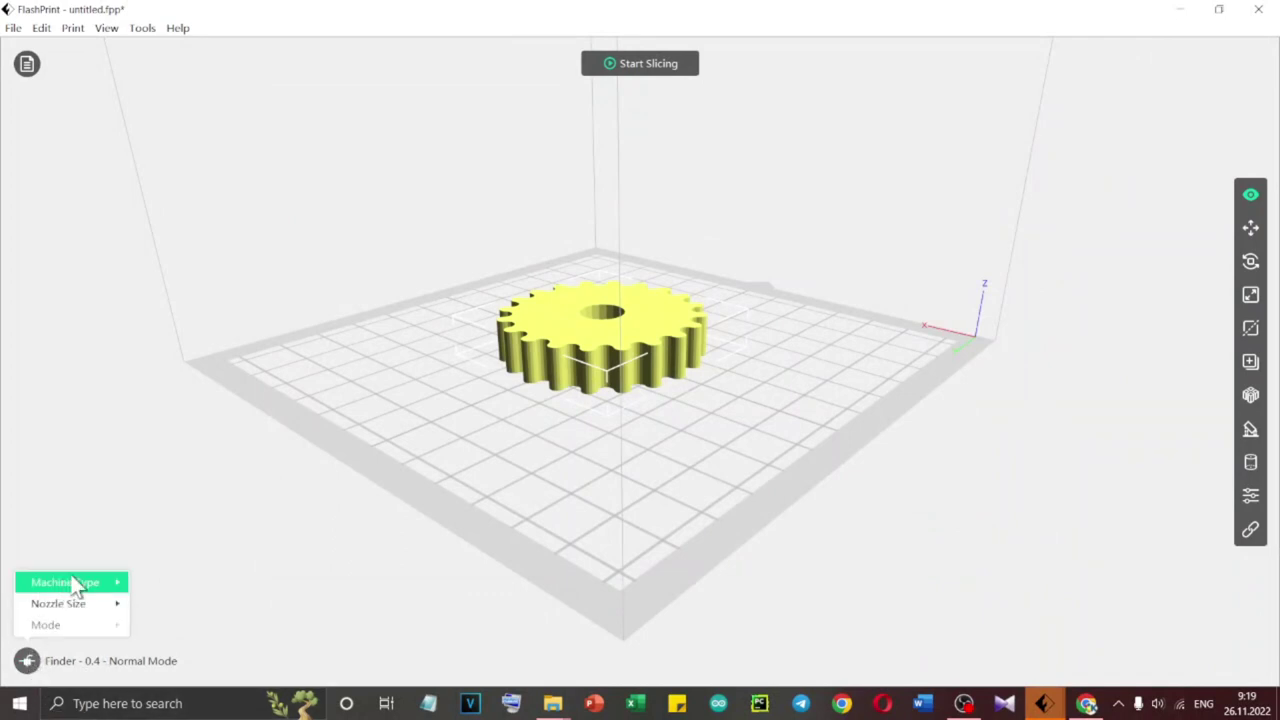
mouse_move(72, 579)
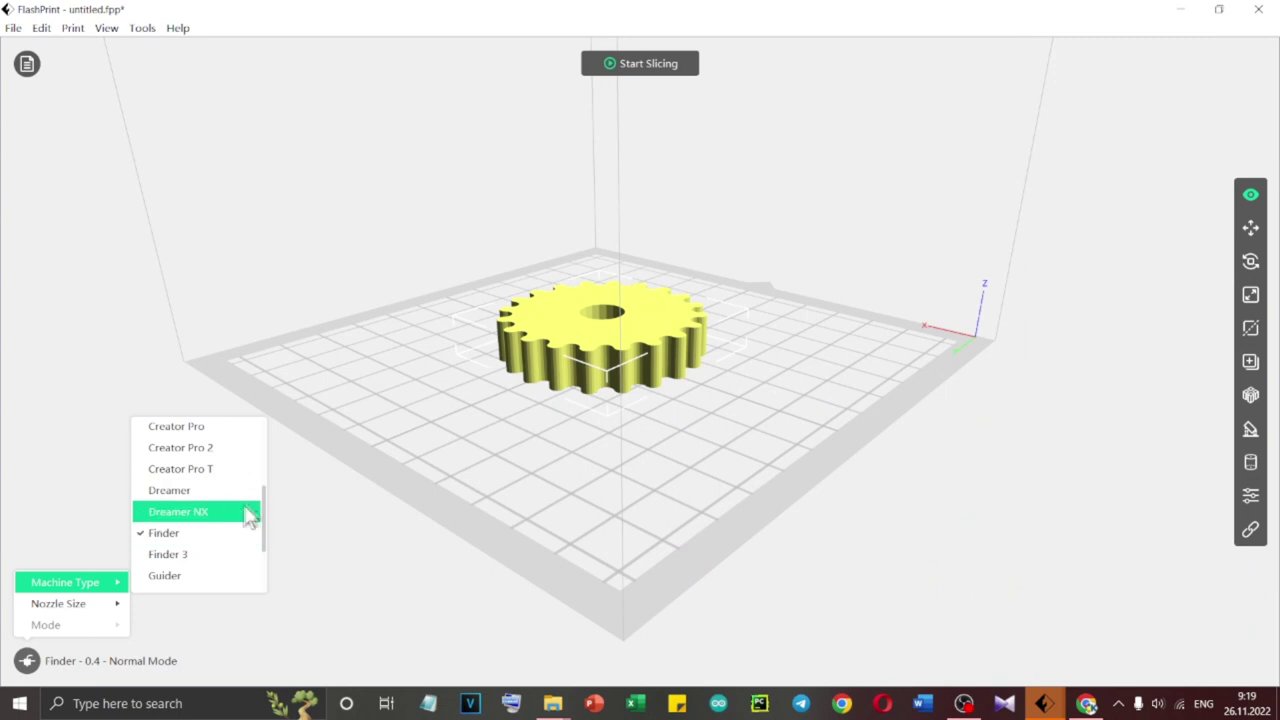
scroll(227, 466, up, 5)
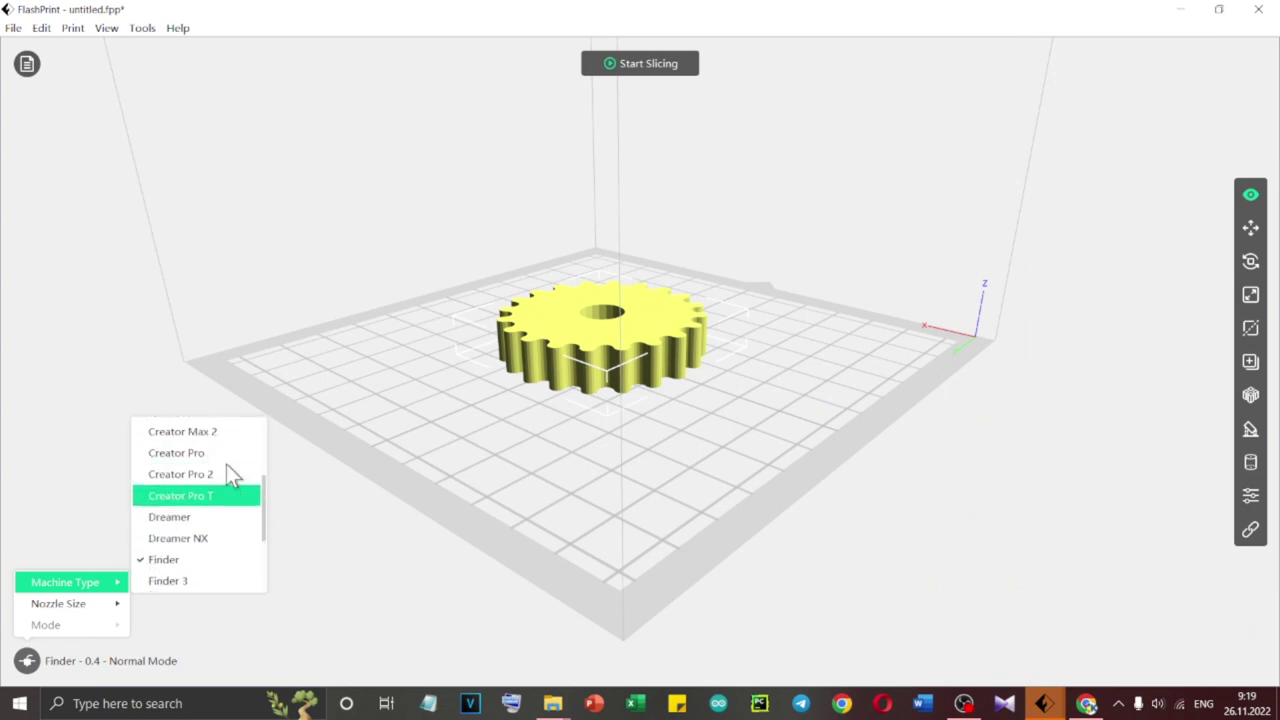
scroll(227, 466, up, 1)
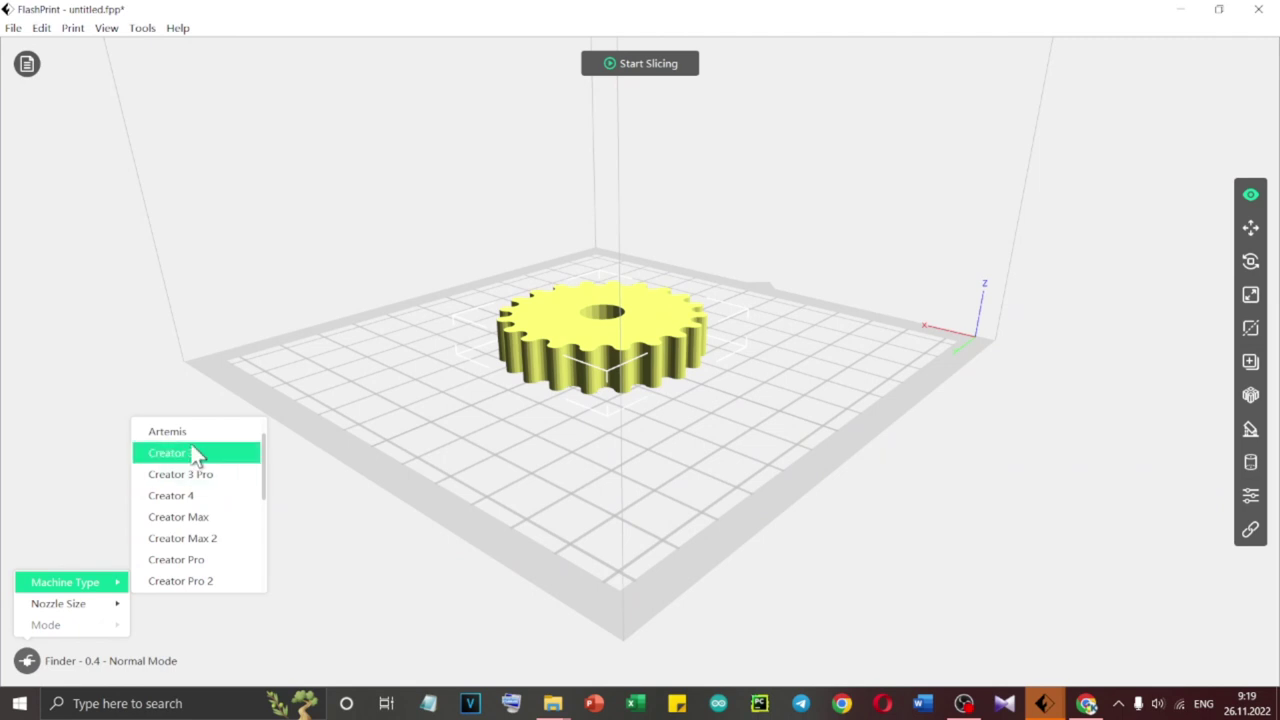
click(191, 452)
click(648, 65)
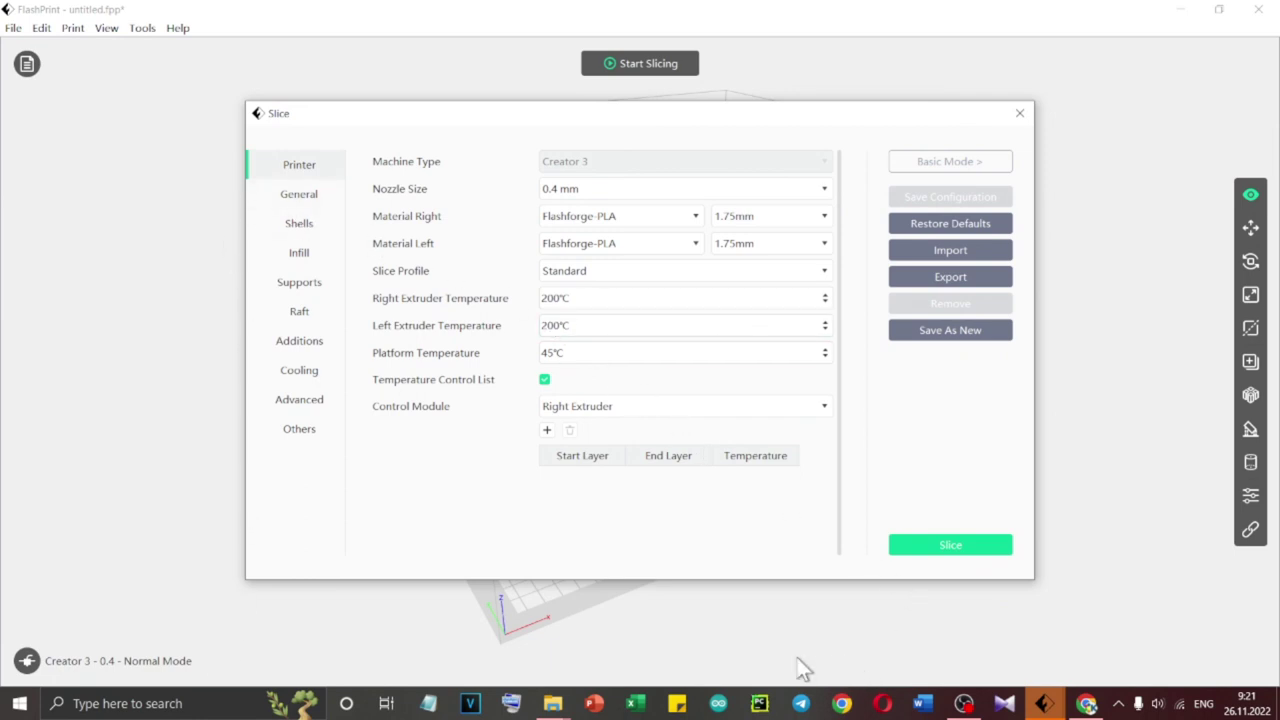
click(1019, 113)
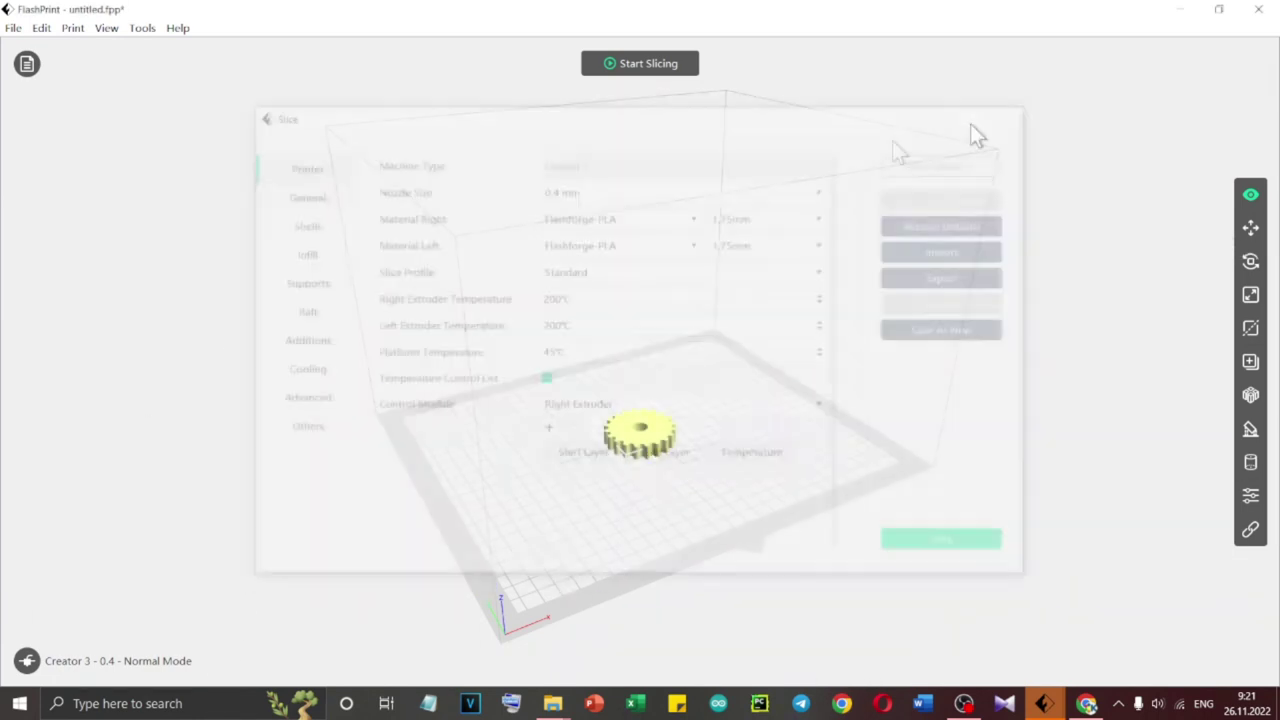
Set the machine type back to Finder
click(28, 661)
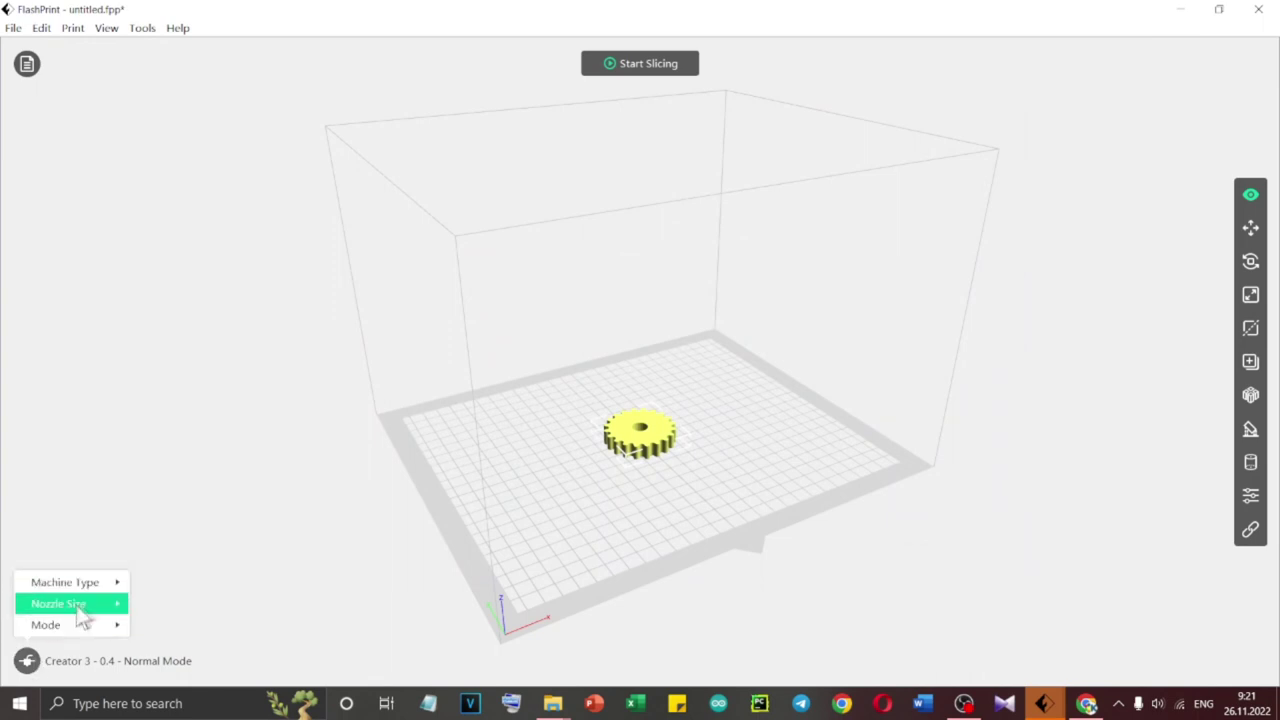
scroll(233, 548, down, 5)
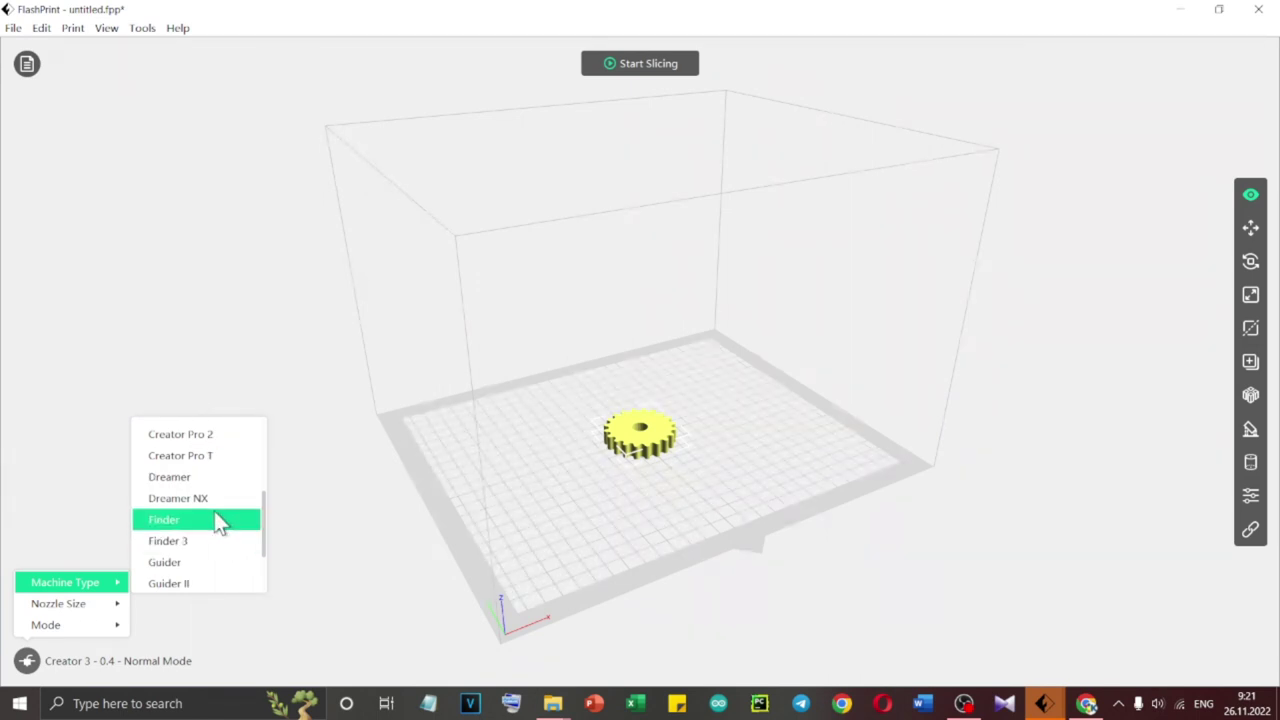
click(218, 520)
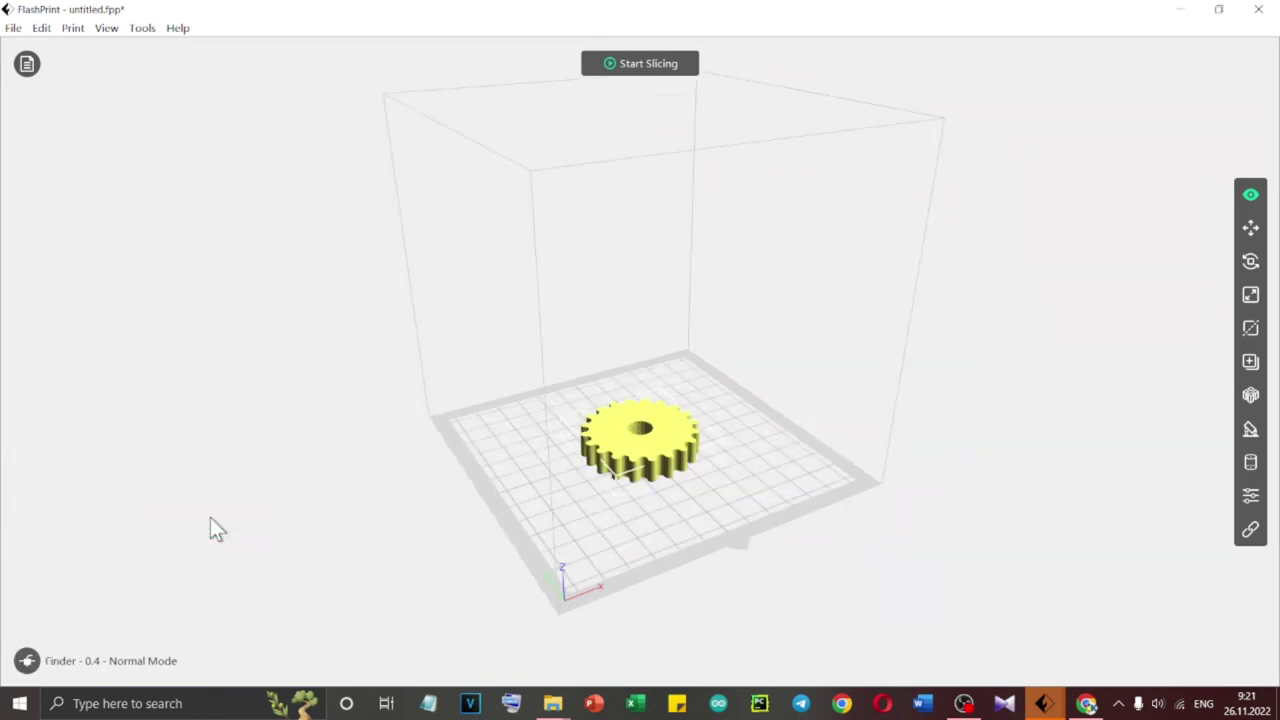
Review the layer height, speed and retraction values in the general slicing settings and close the settings
click(660, 64)
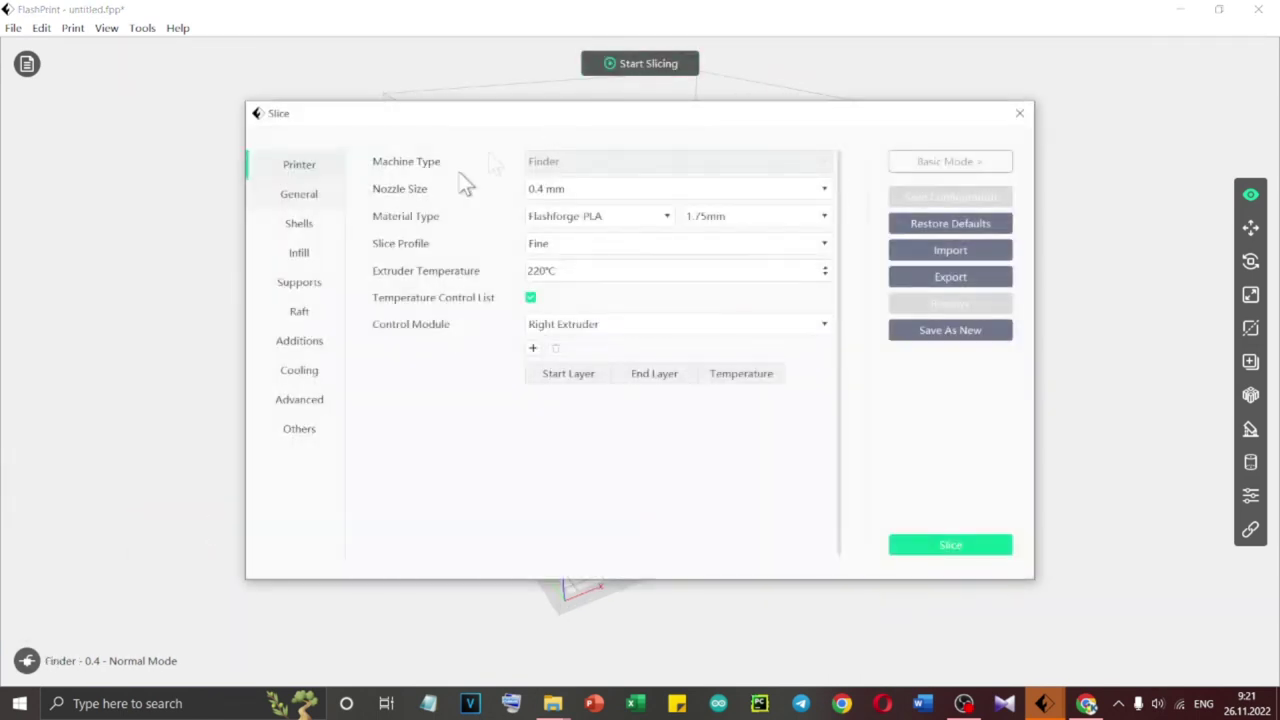
click(300, 195)
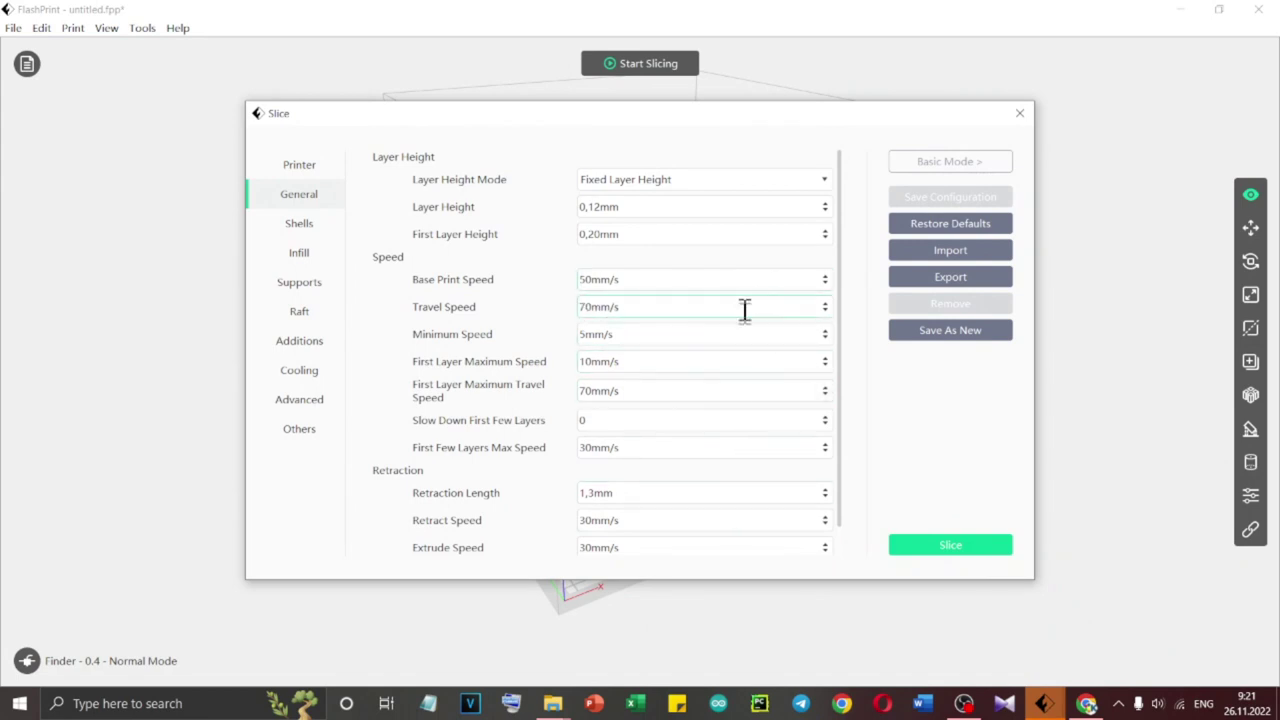
scroll(620, 408, down, 1)
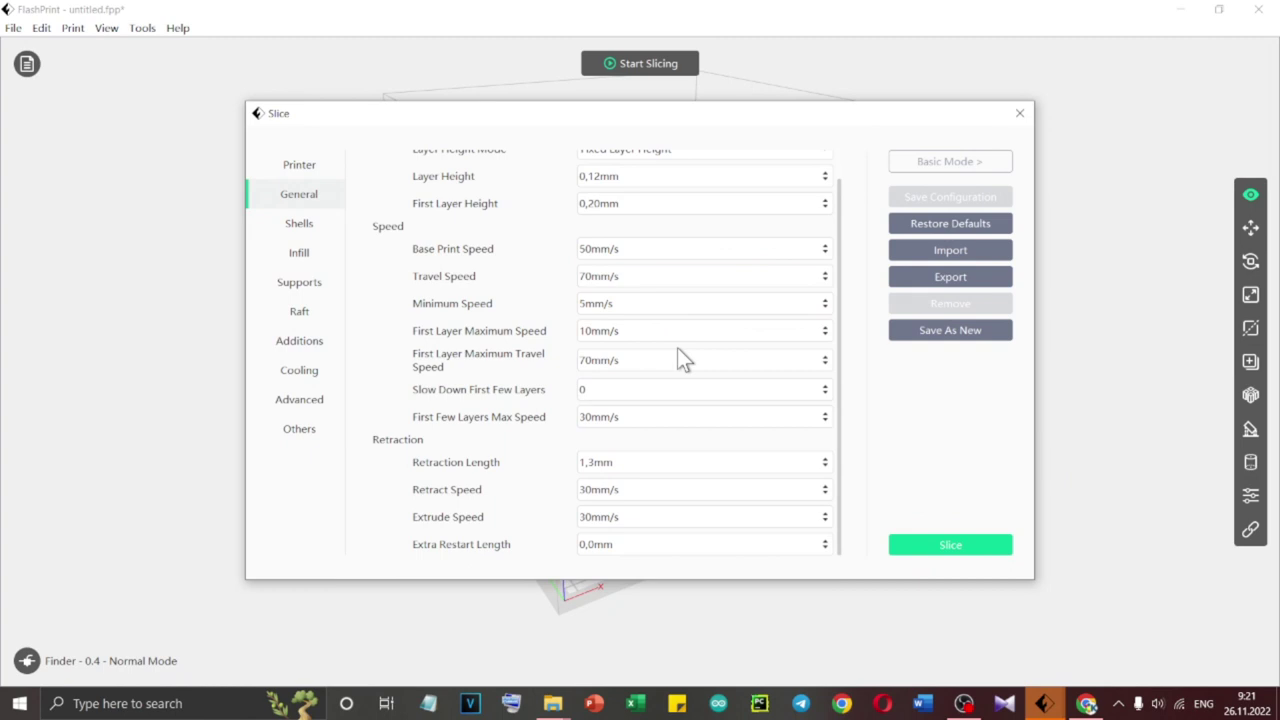
scroll(677, 350, up, 1)
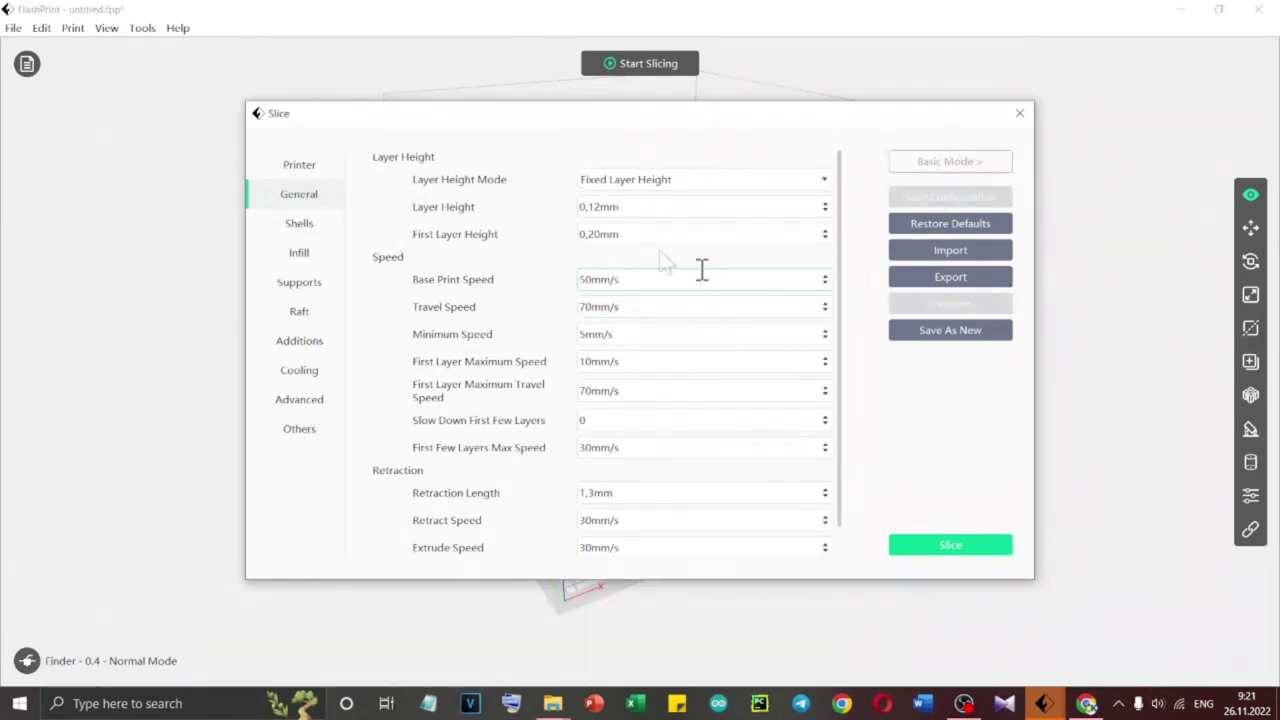
click(1030, 117)
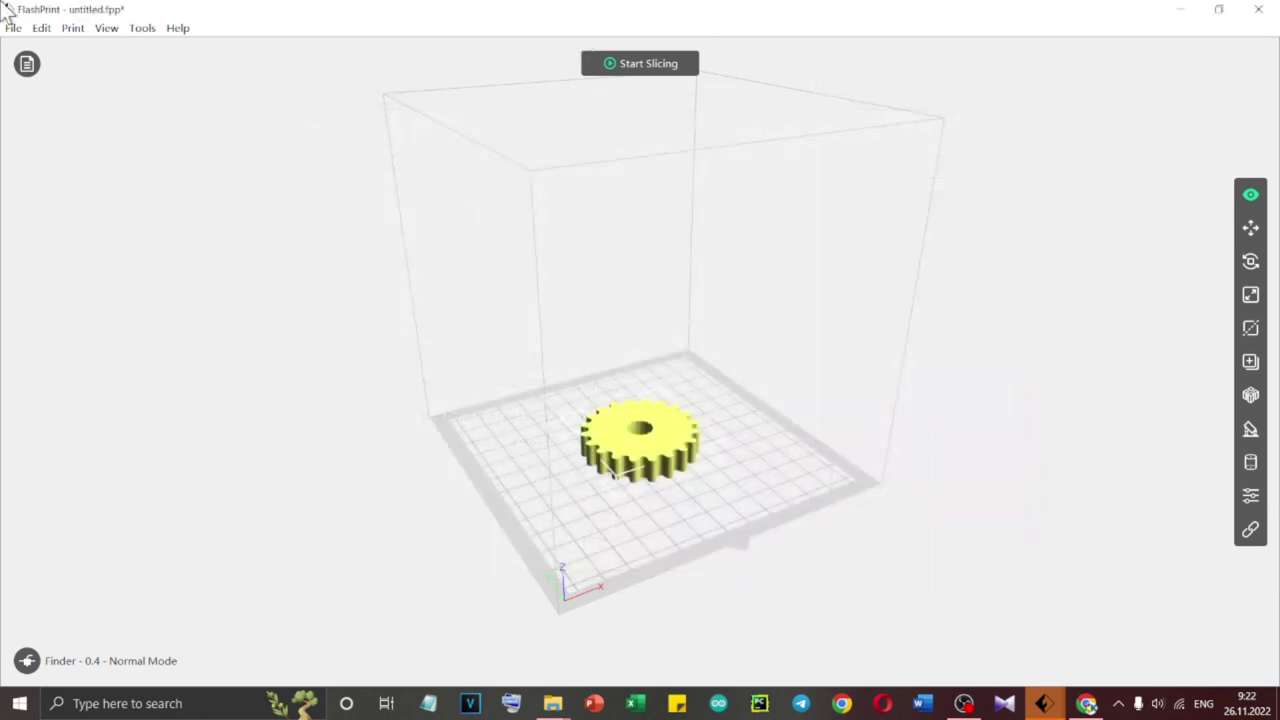
Examine the interface languages offered in the program preferences and close them without changing the language
click(13, 28)
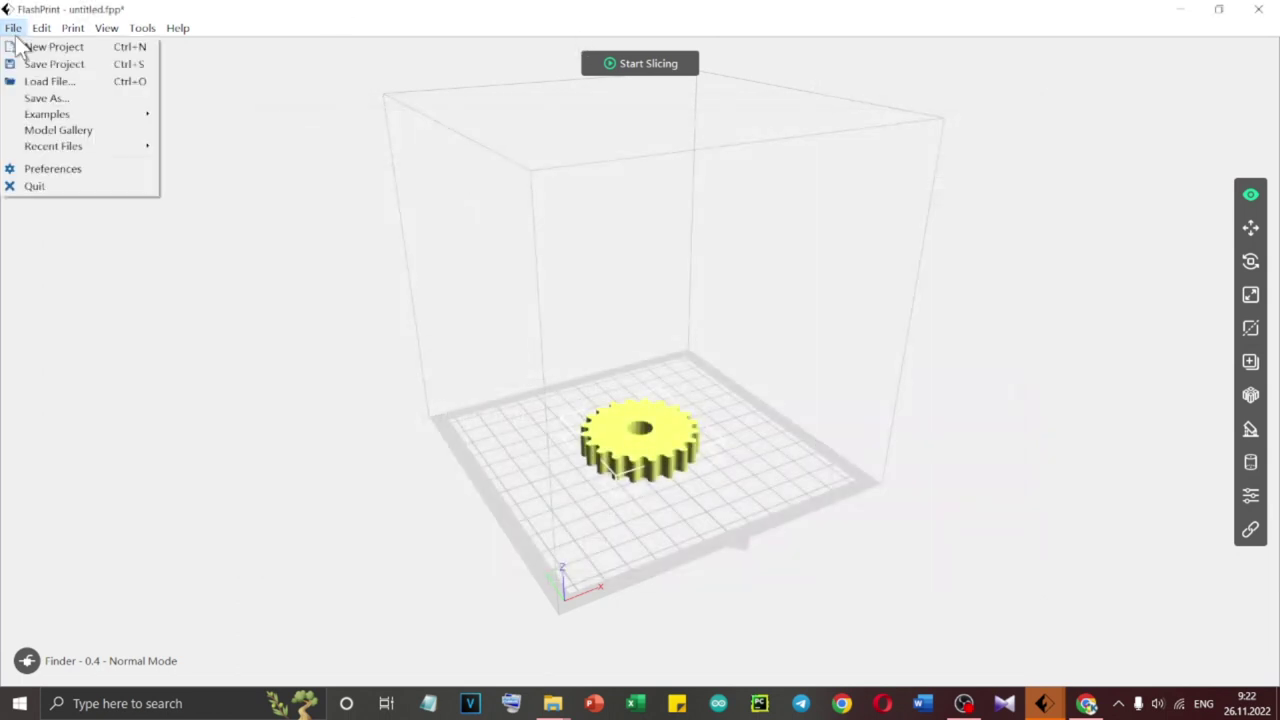
click(47, 170)
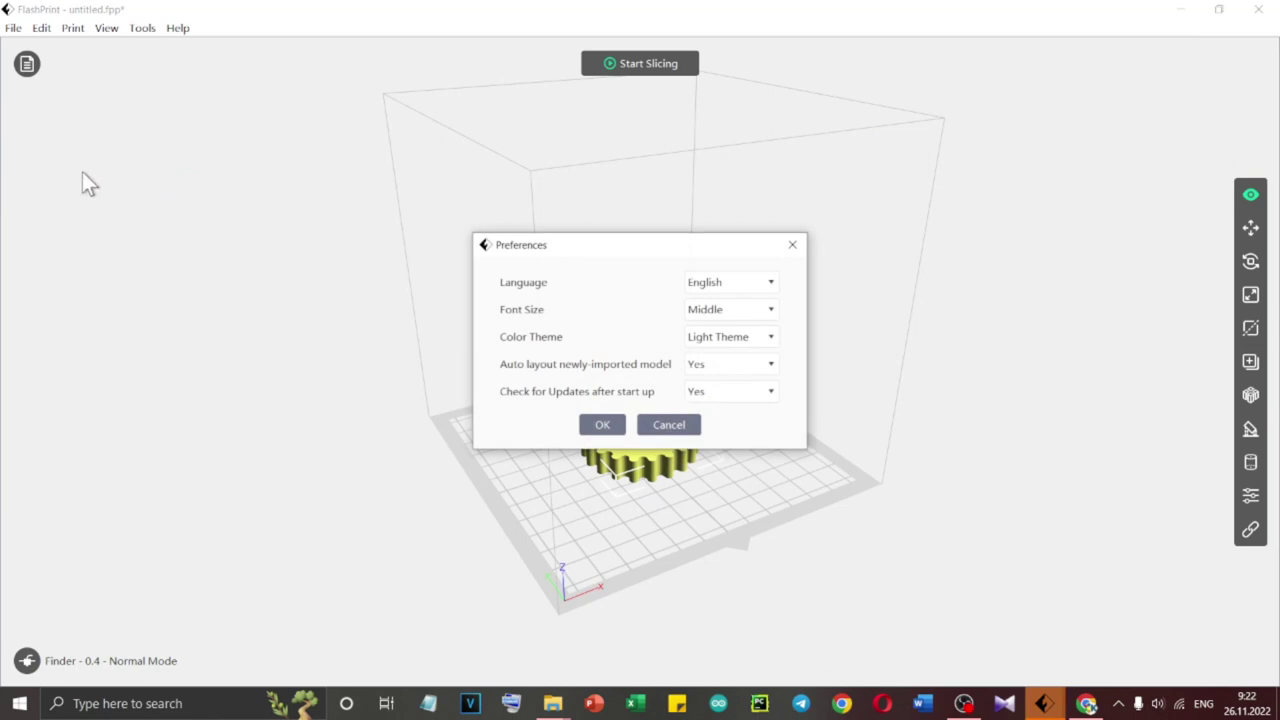
click(794, 251)
click(13, 28)
click(50, 169)
click(771, 284)
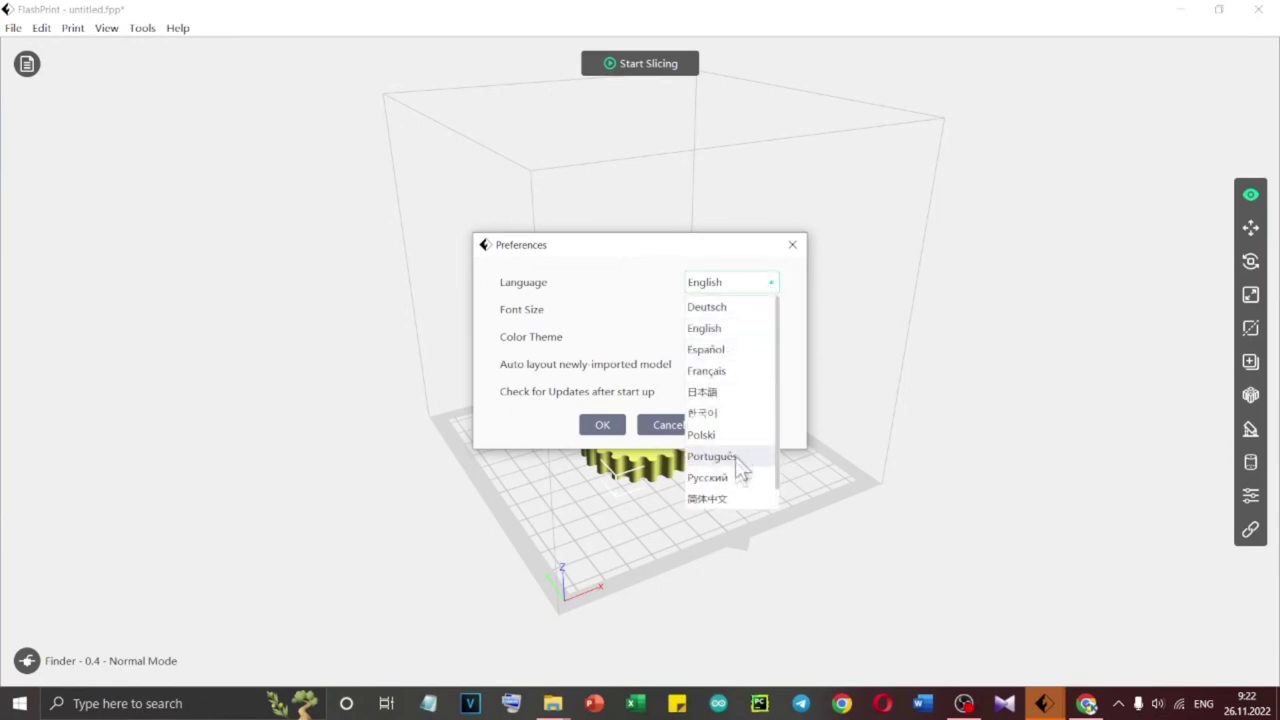
scroll(735, 458, up, 1)
scroll(720, 465, down, 1)
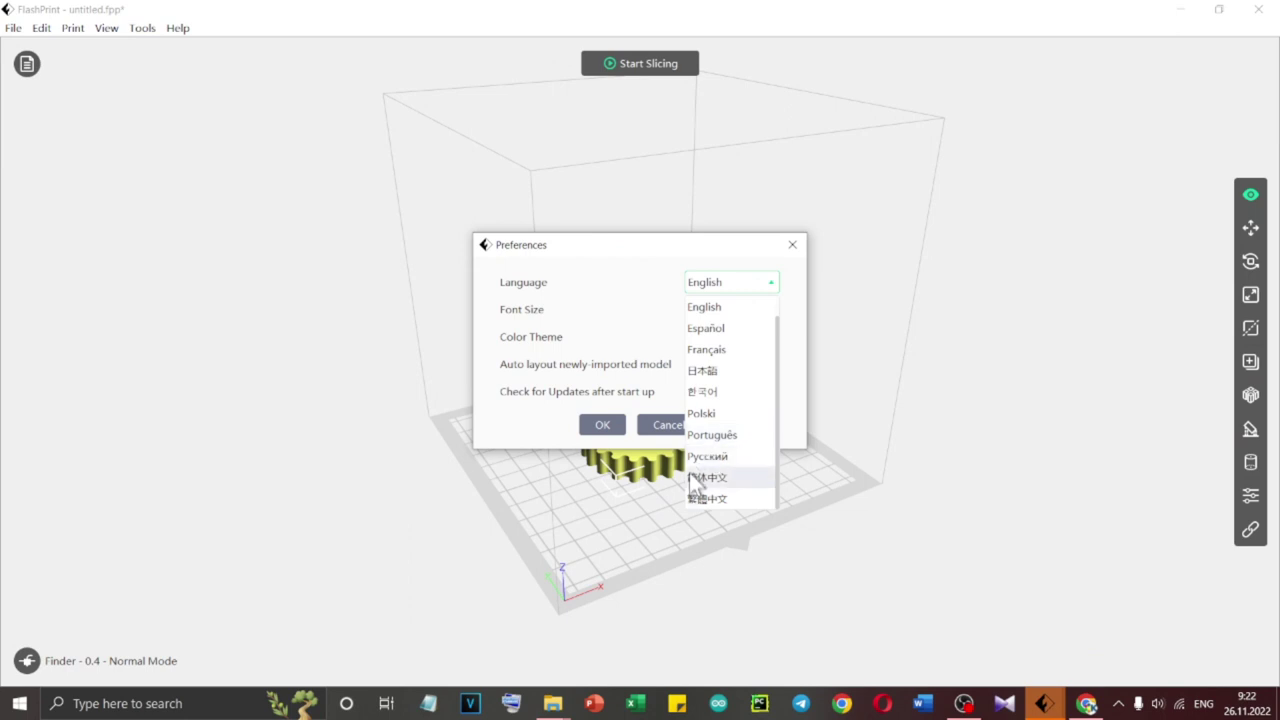
click(790, 250)
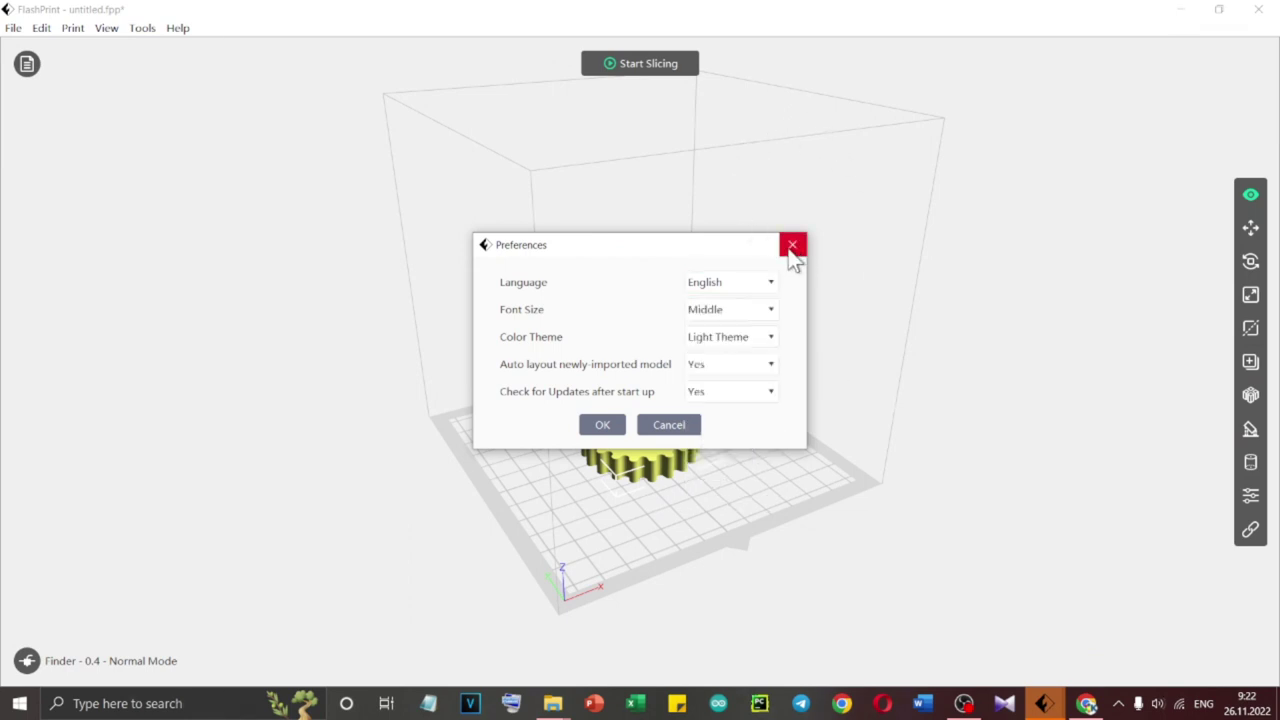
click(790, 250)
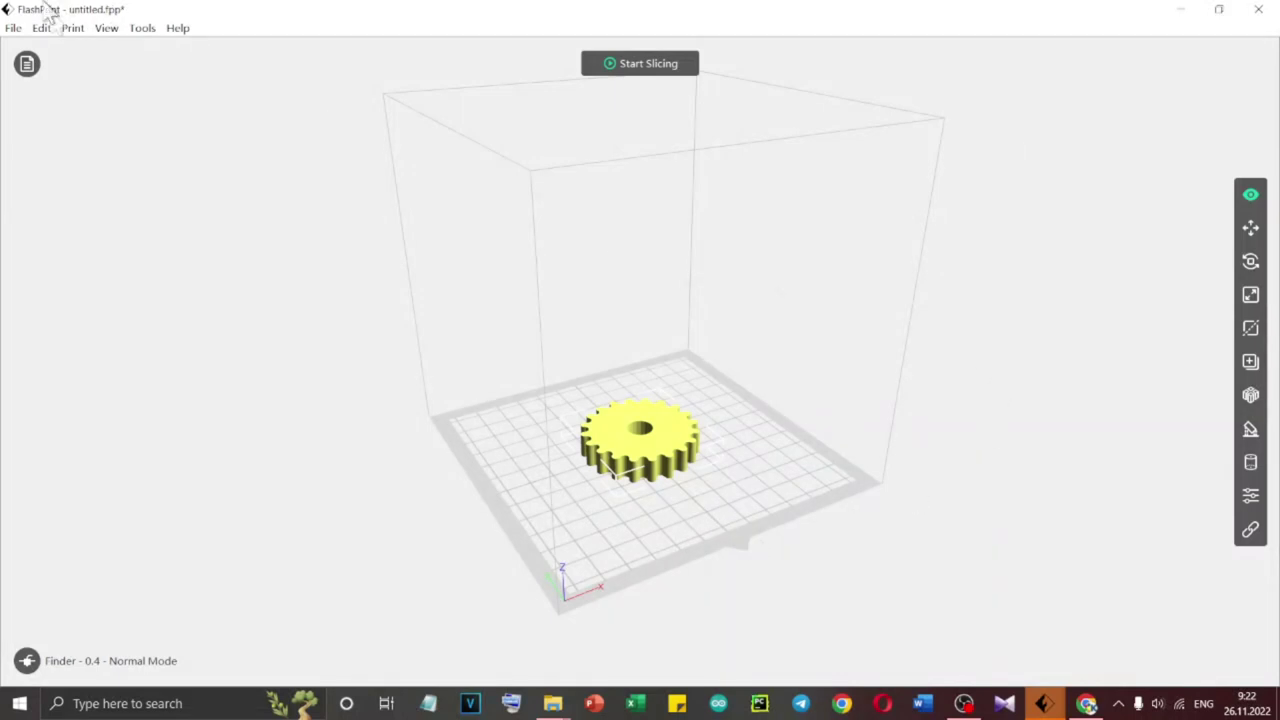
Try a shell count of 9 in the shell slicing settings and set it back to 3
click(634, 63)
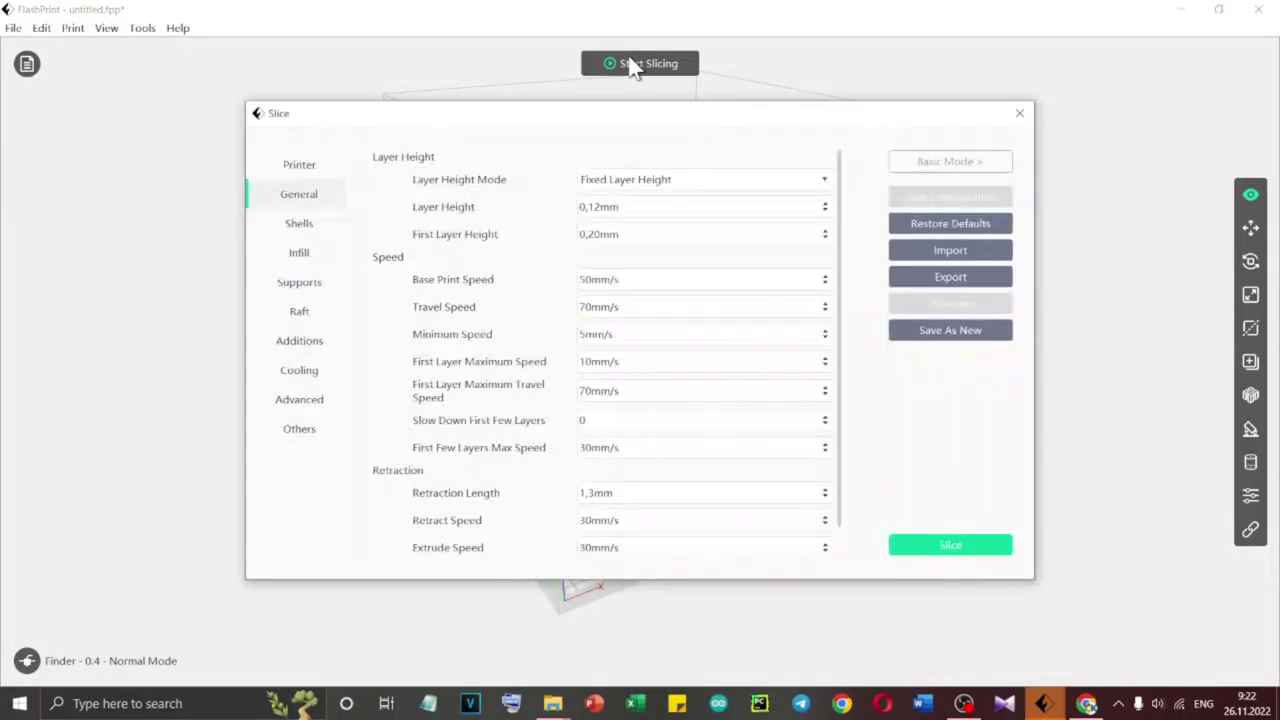
click(298, 228)
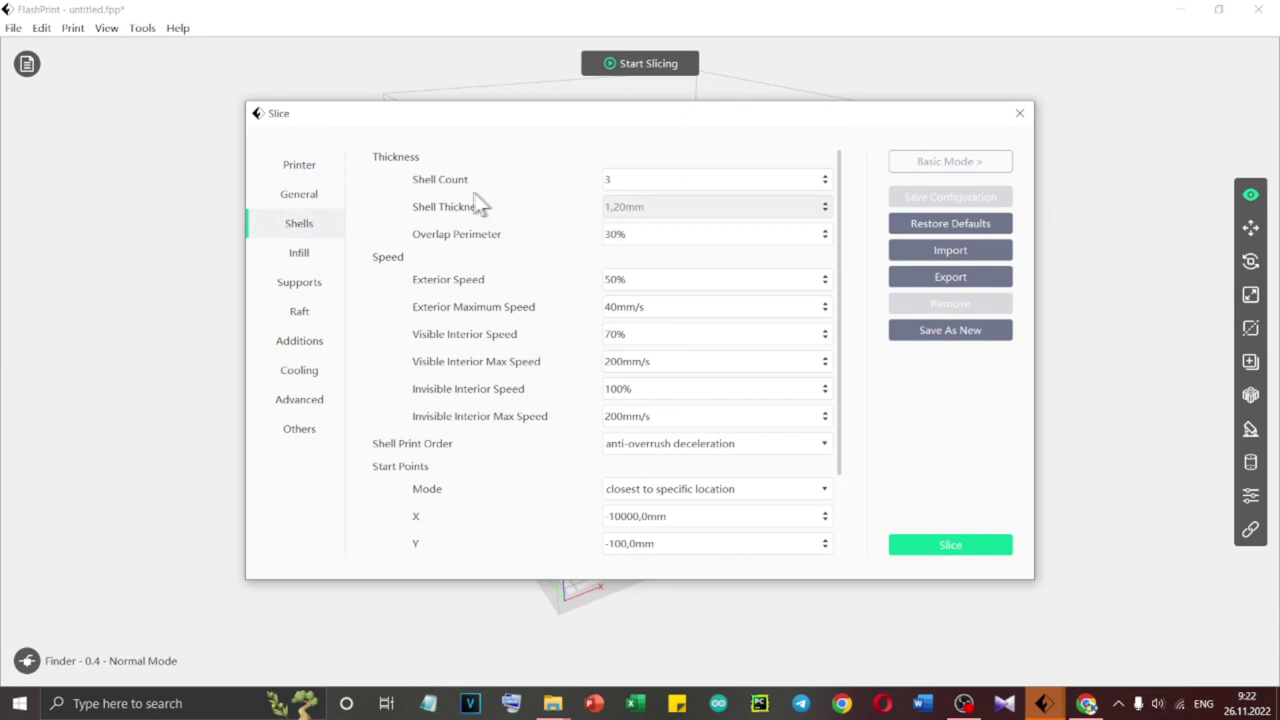
click(670, 185)
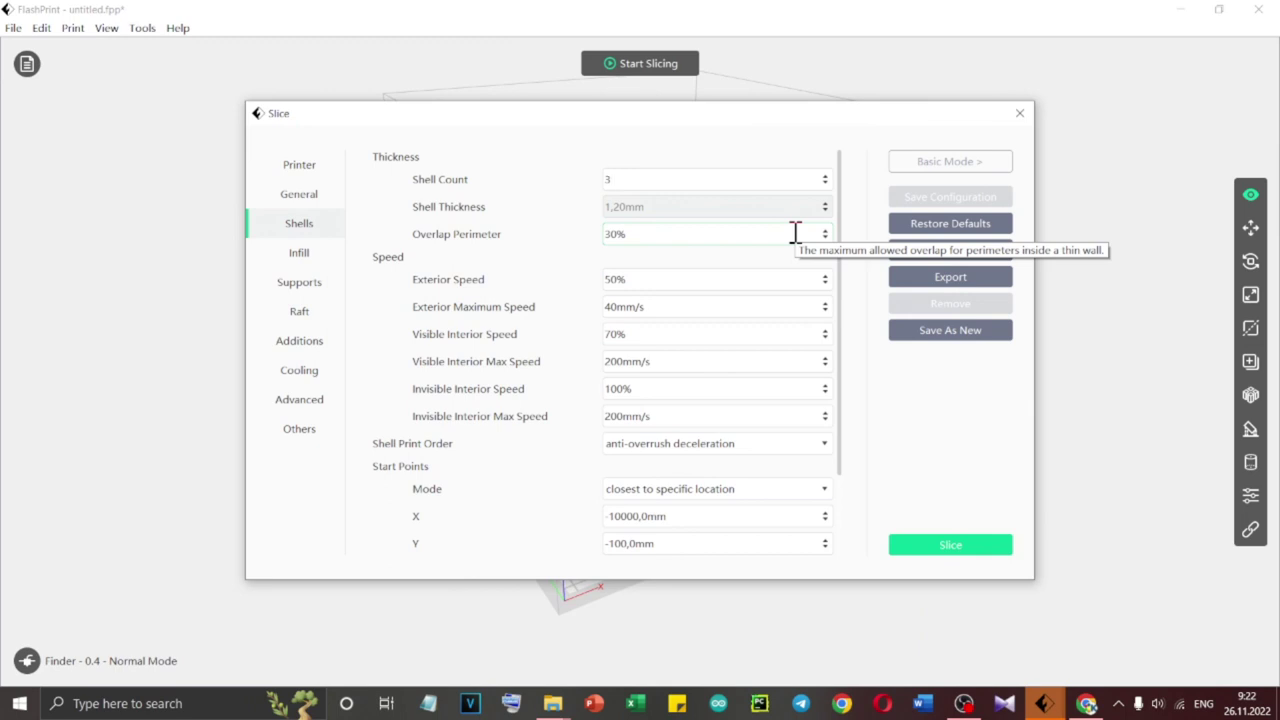
text(9)
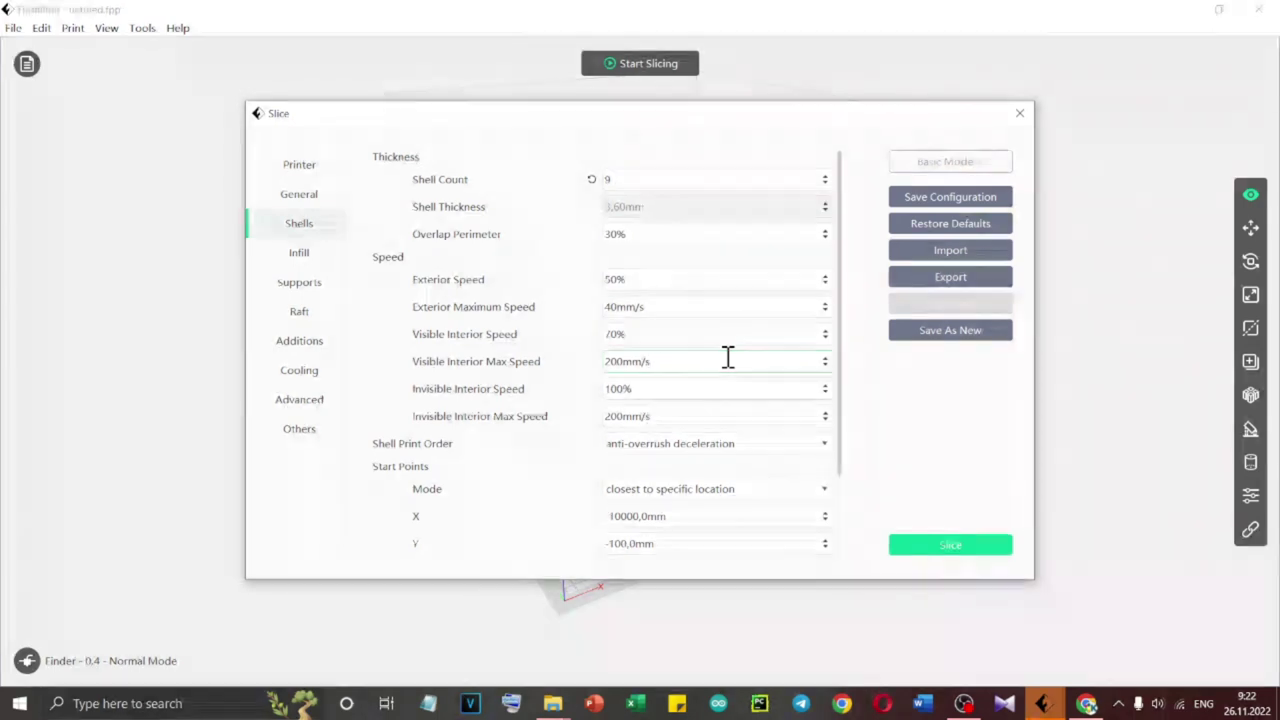
click(667, 174)
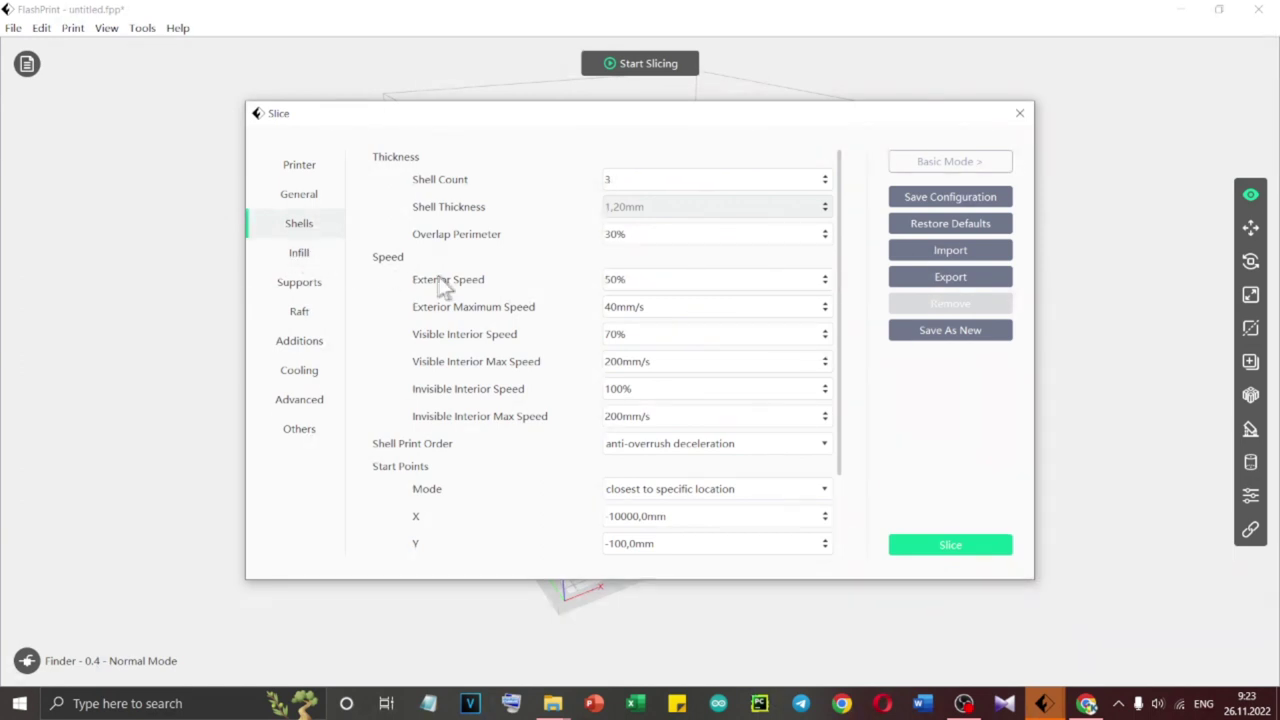
Review the infill settings, keep the Hexagon fill pattern at 15% density, and slice the gear
click(297, 252)
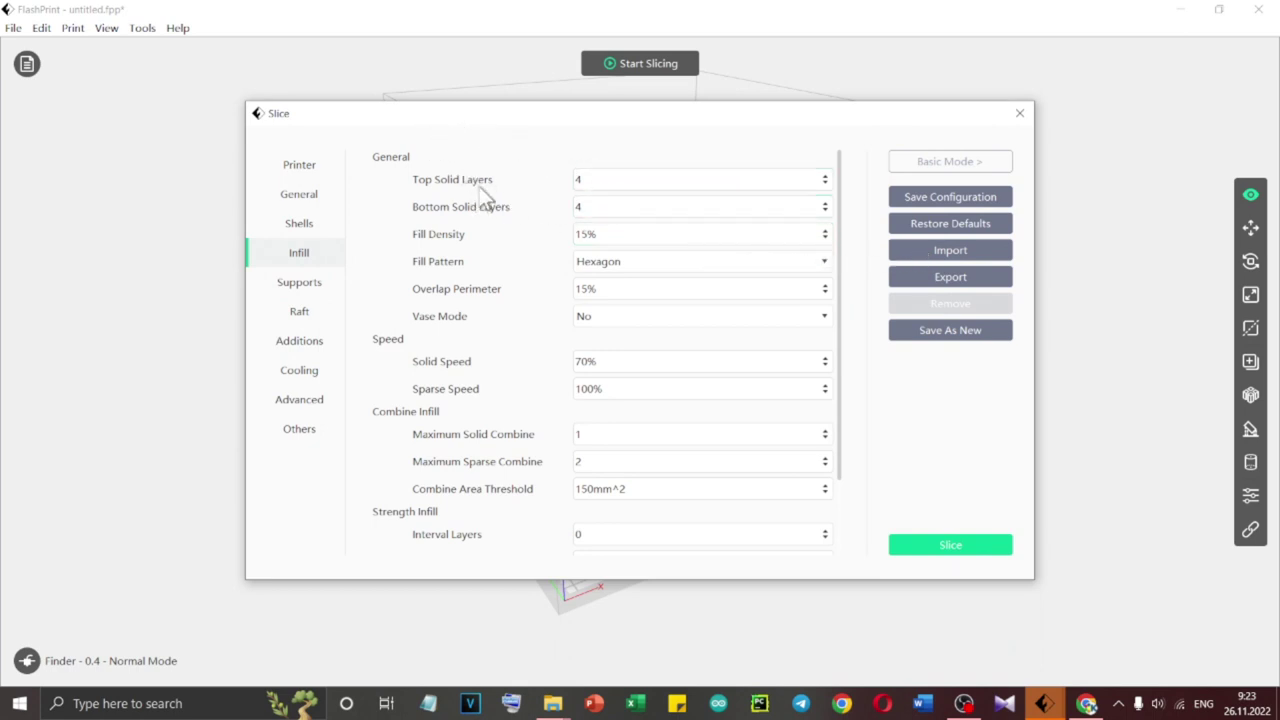
click(620, 209)
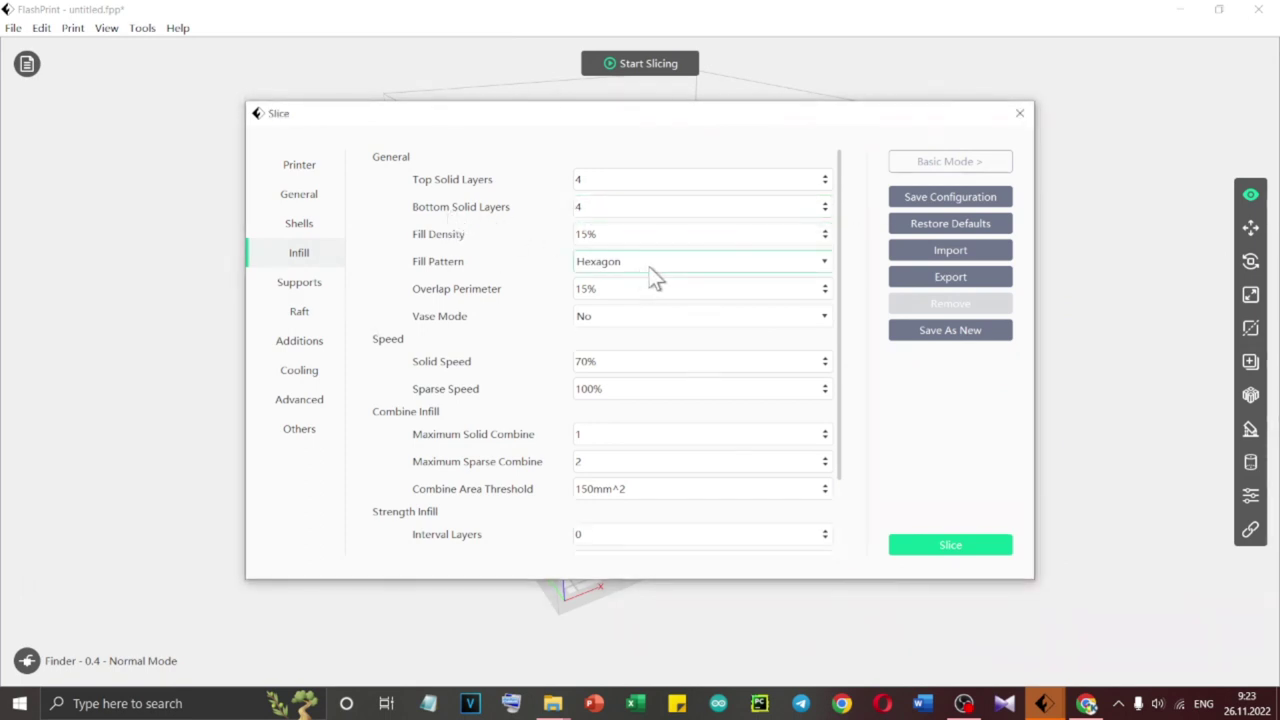
click(624, 236)
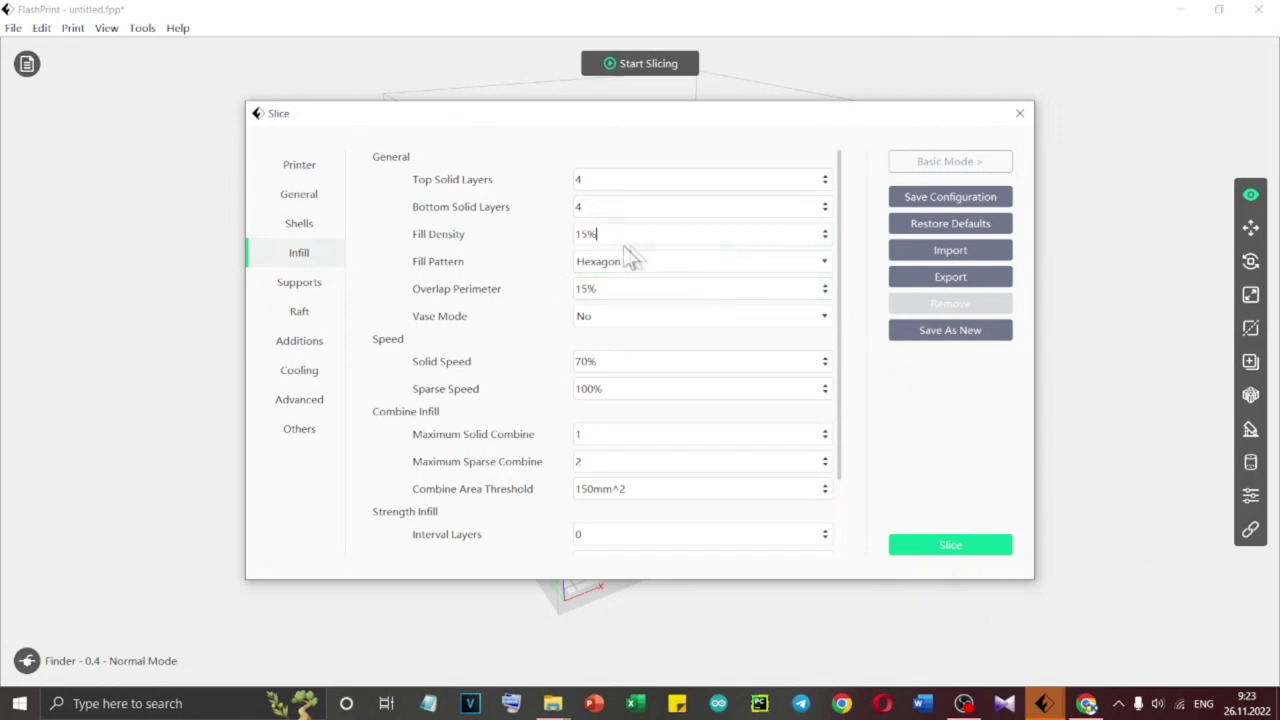
click(655, 265)
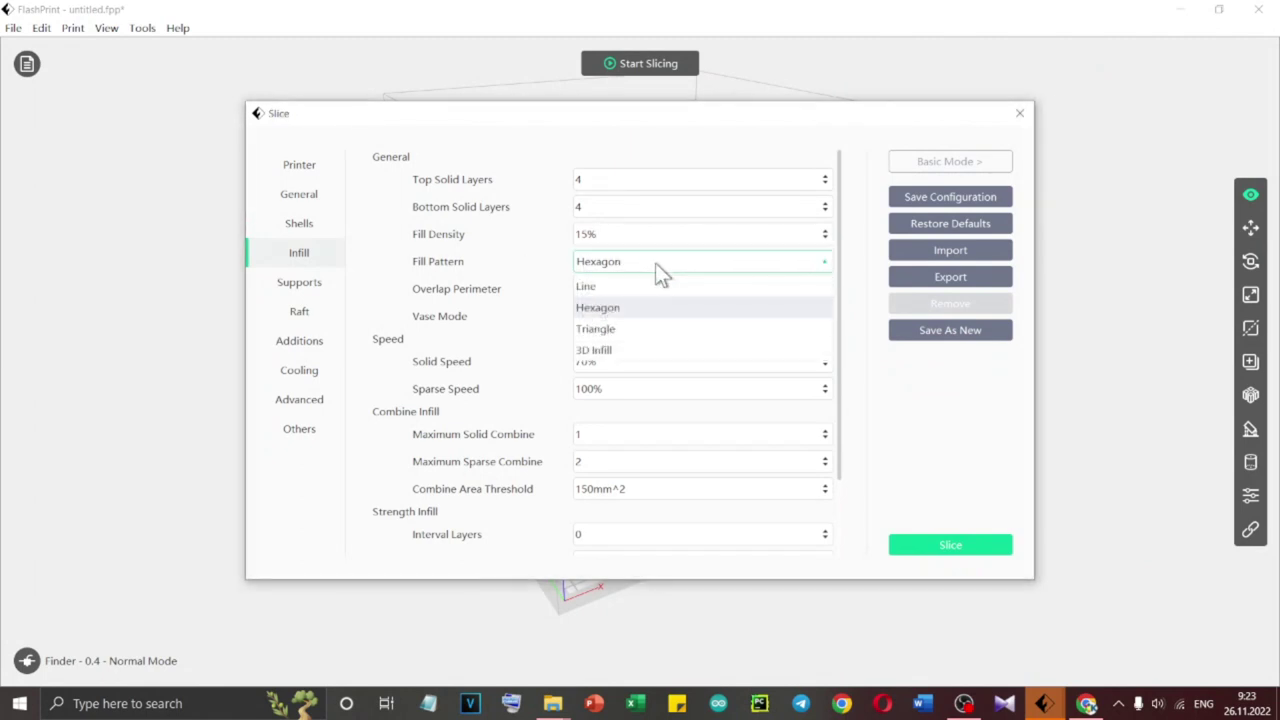
click(631, 309)
click(952, 545)
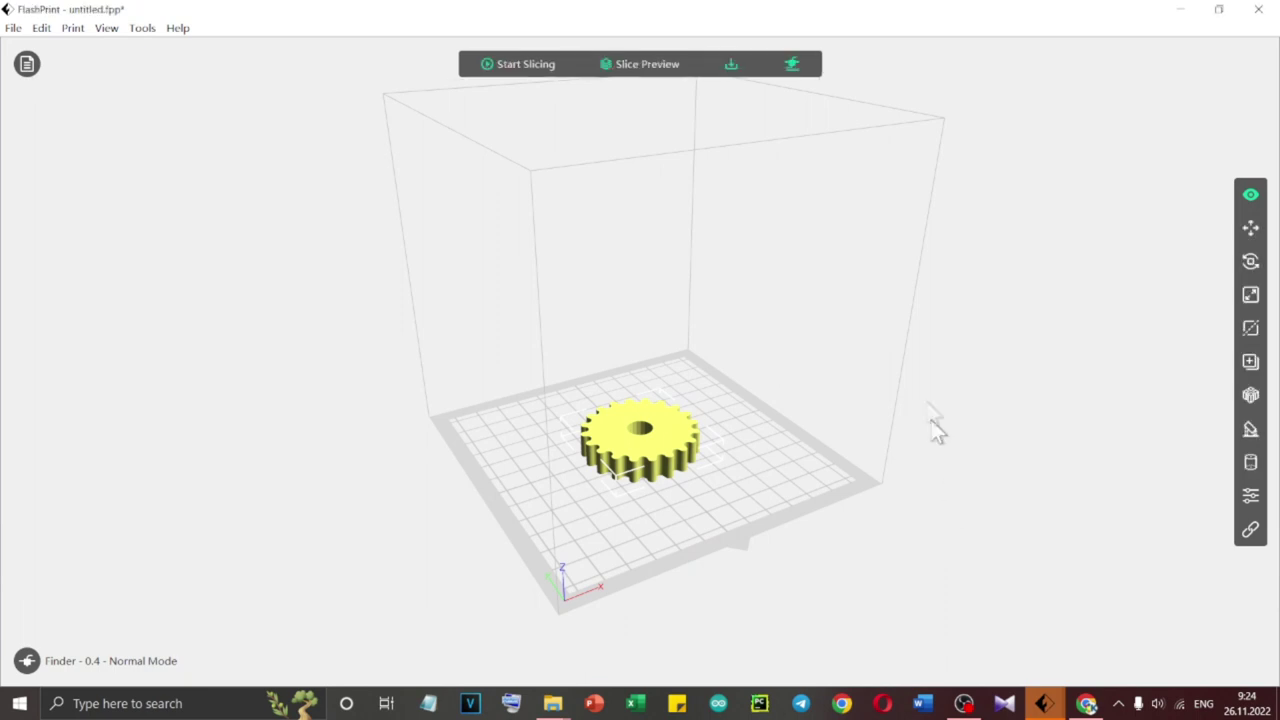
Inspect the gear's hexagonal infill in the slice preview at layer 35 and close the preview
click(640, 66)
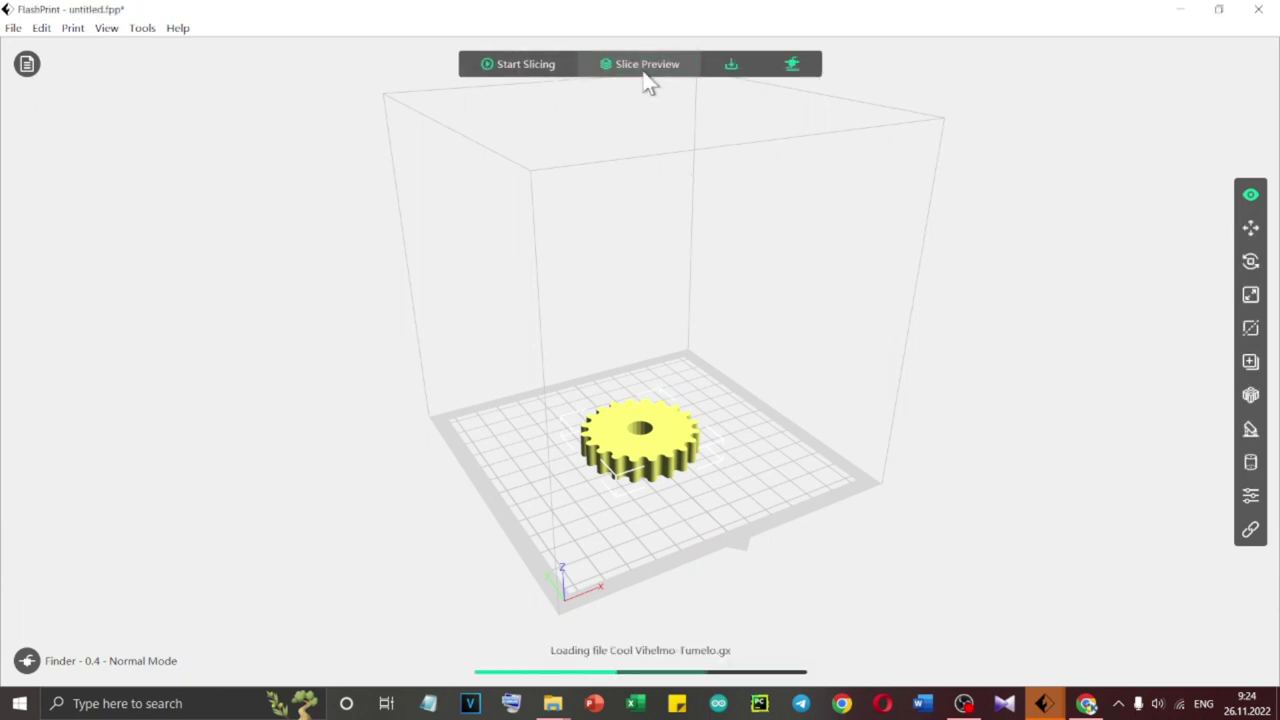
scroll(628, 490, up, 6)
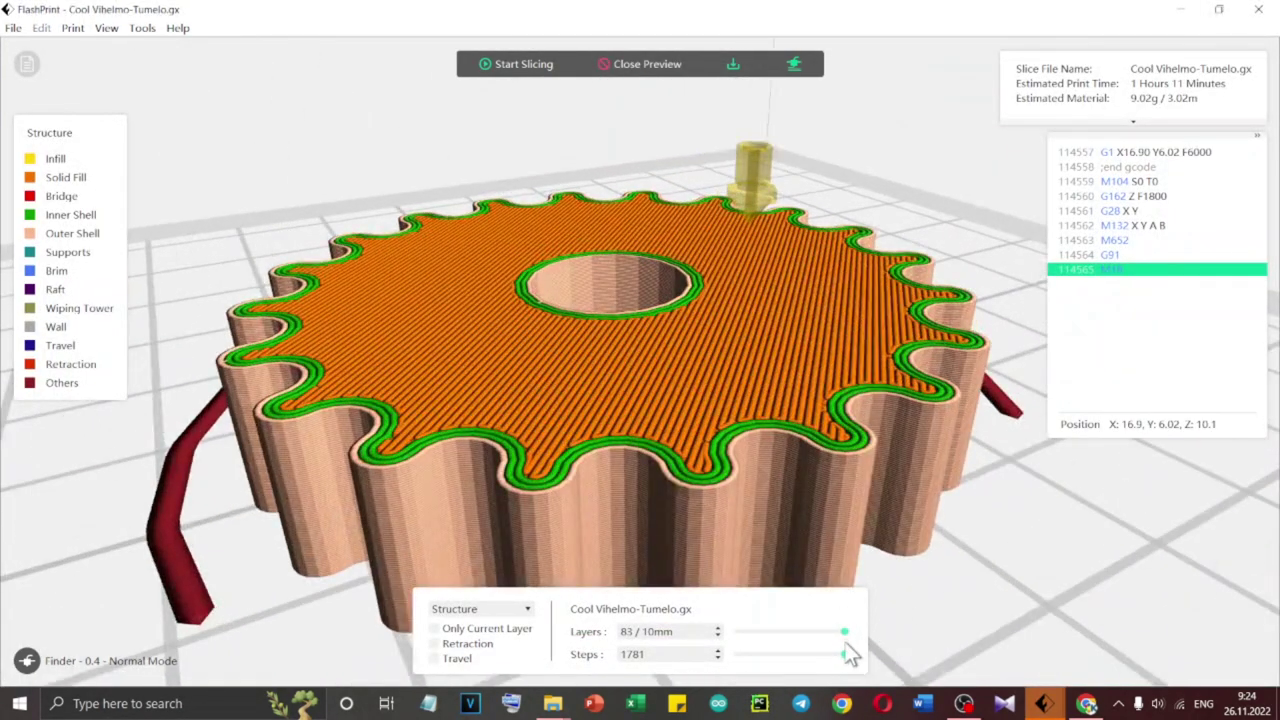
drag(836, 634, 782, 634)
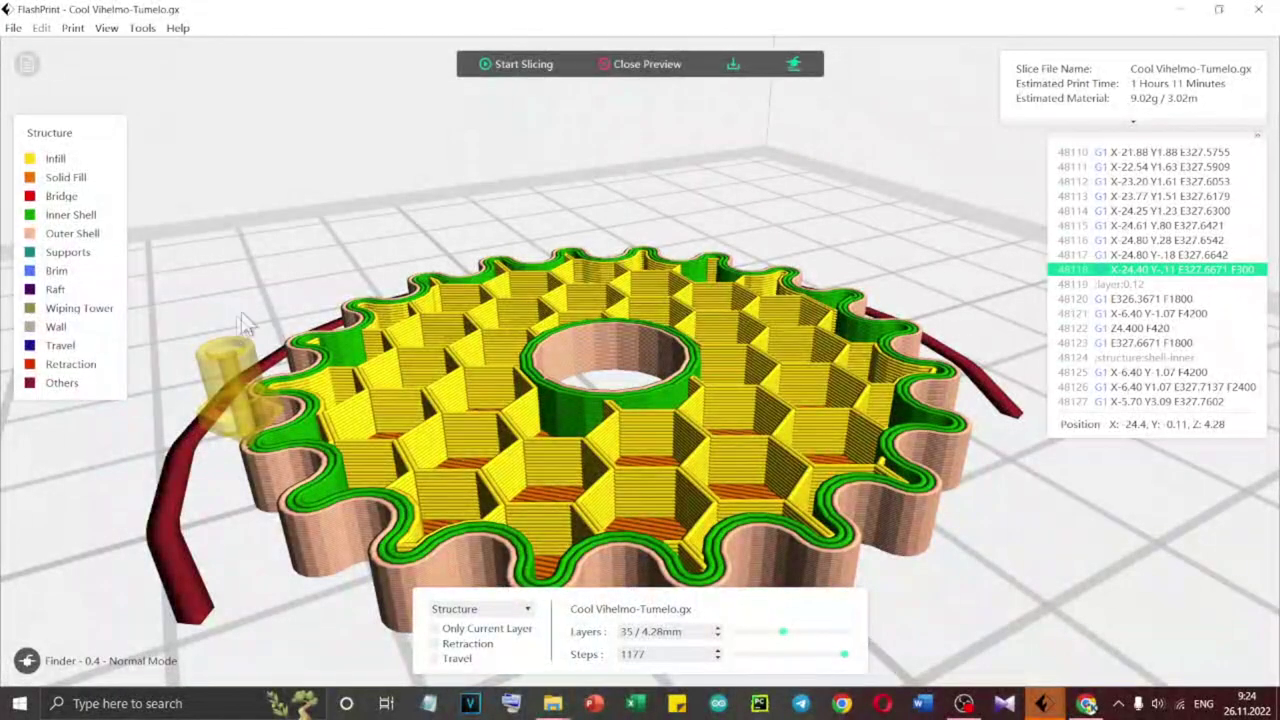
scroll(231, 421, up, 5)
scroll(231, 420, down, 4)
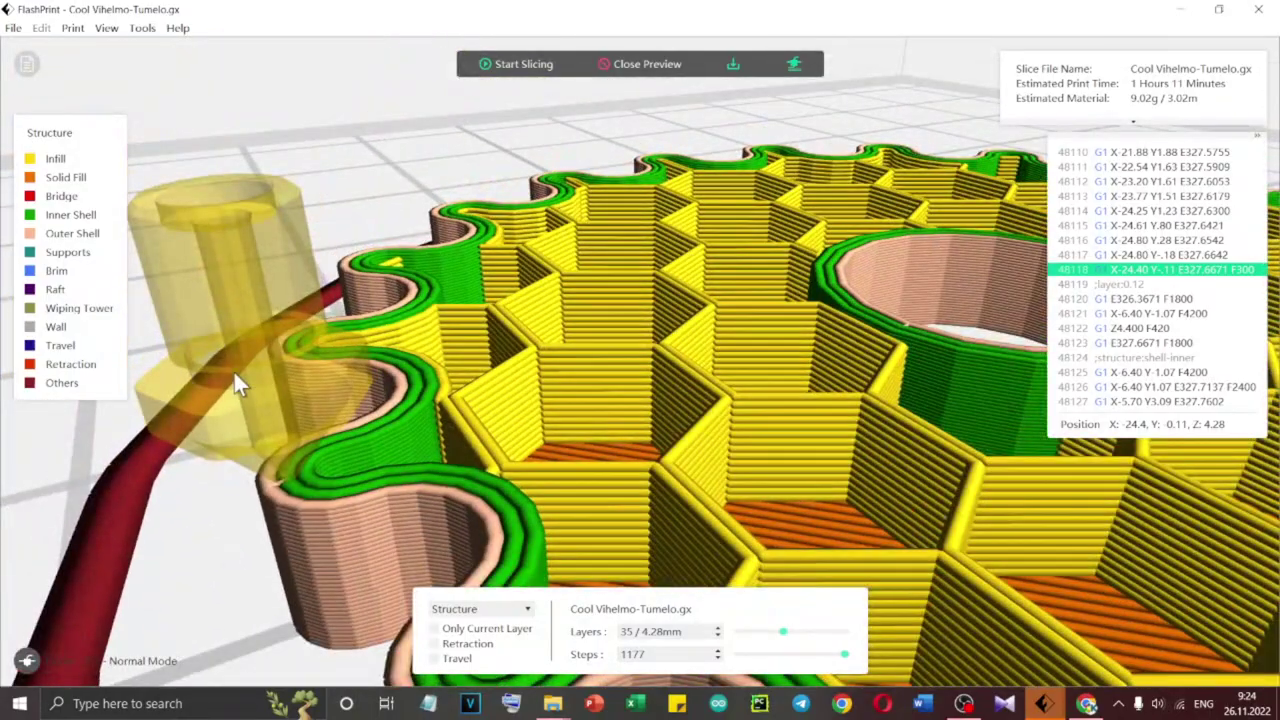
scroll(236, 345, down, 4)
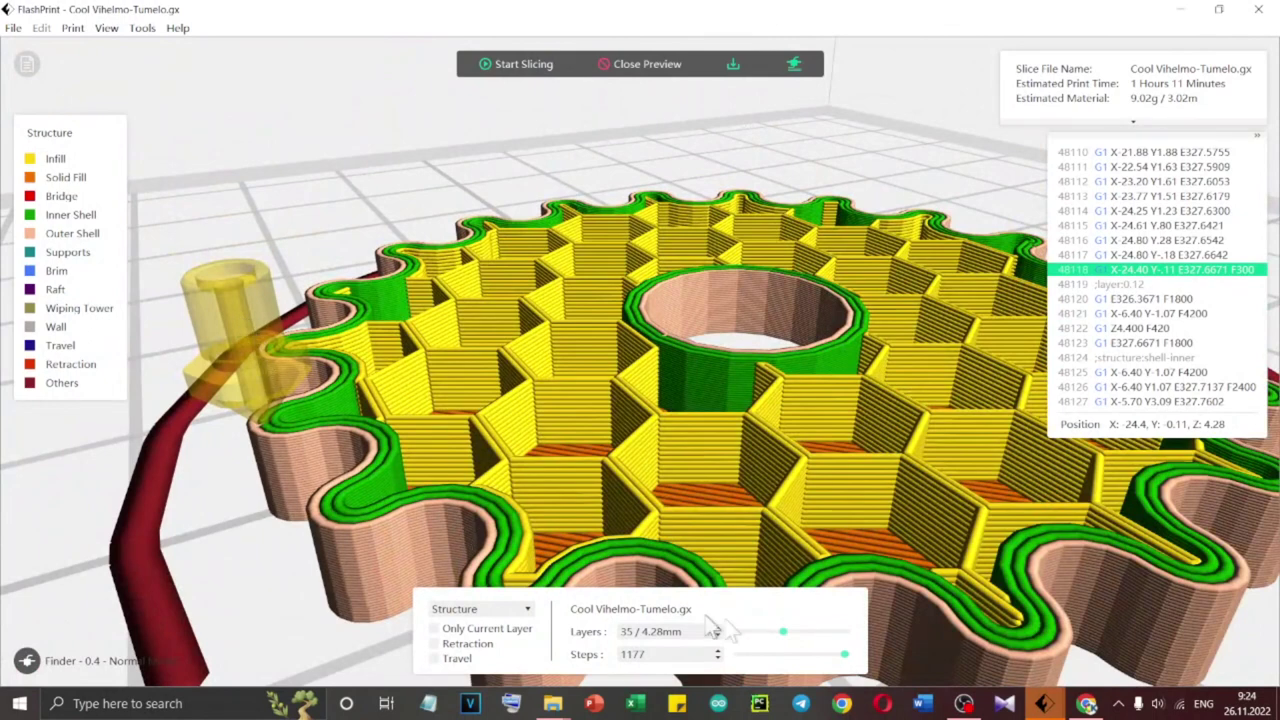
scroll(434, 398, down, 6)
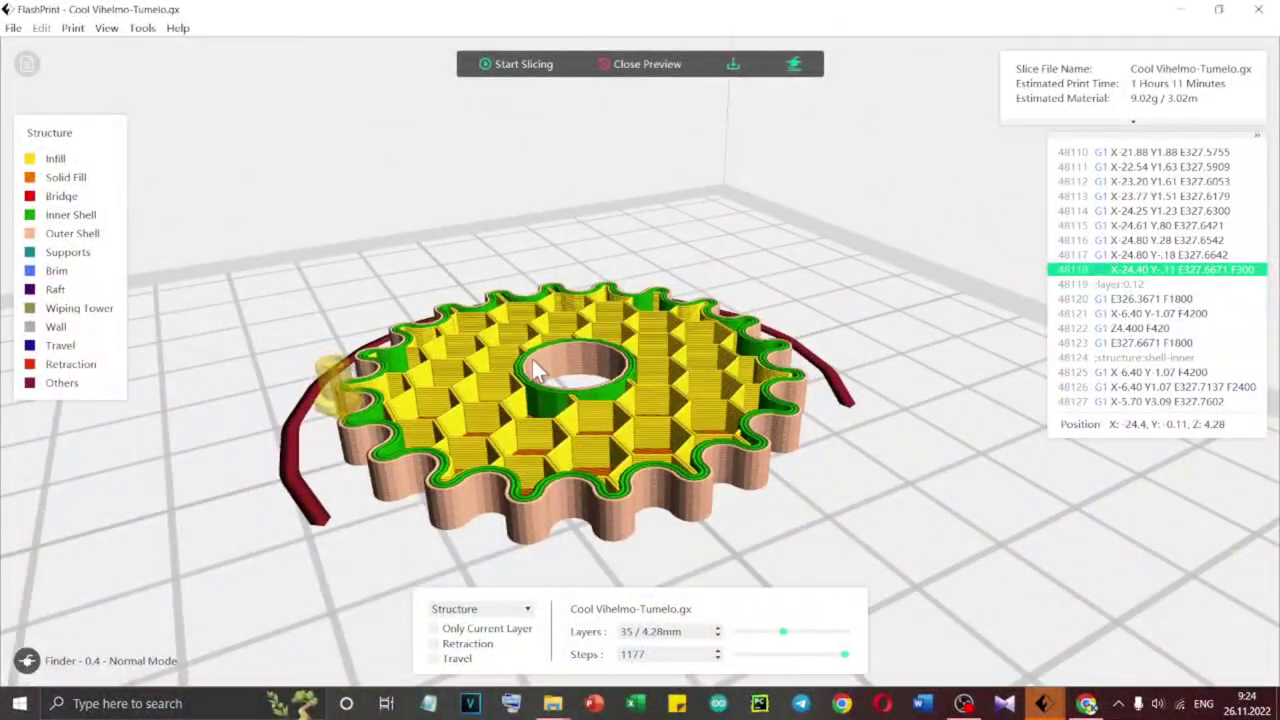
click(628, 422)
scroll(620, 437, down, 2)
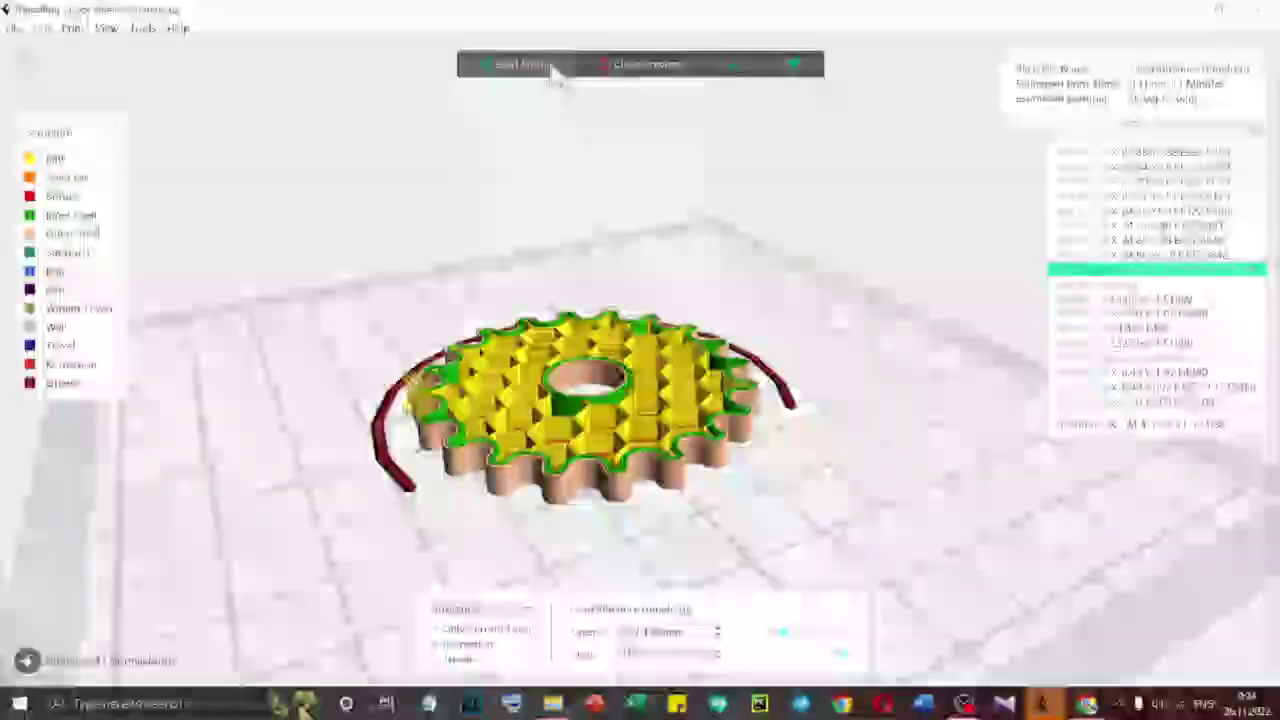
click(648, 63)
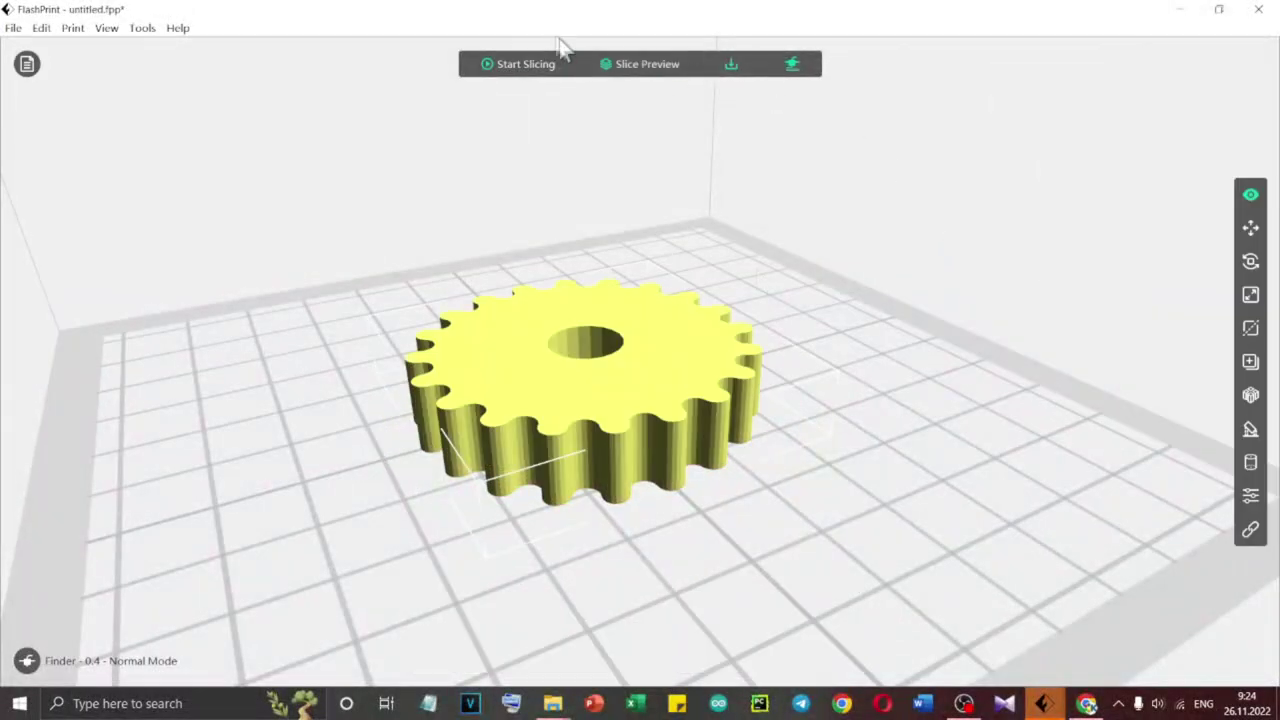
Change the infill's fill pattern to Triangle and slice the gear again
click(511, 68)
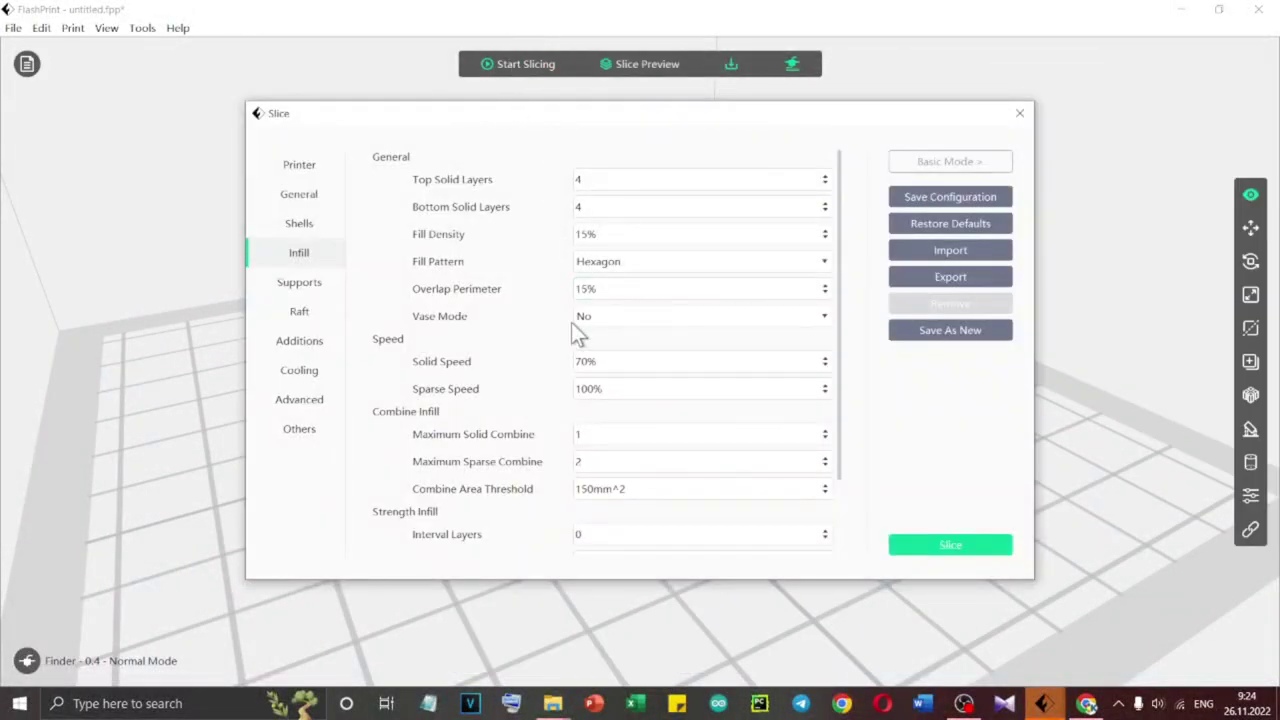
click(640, 262)
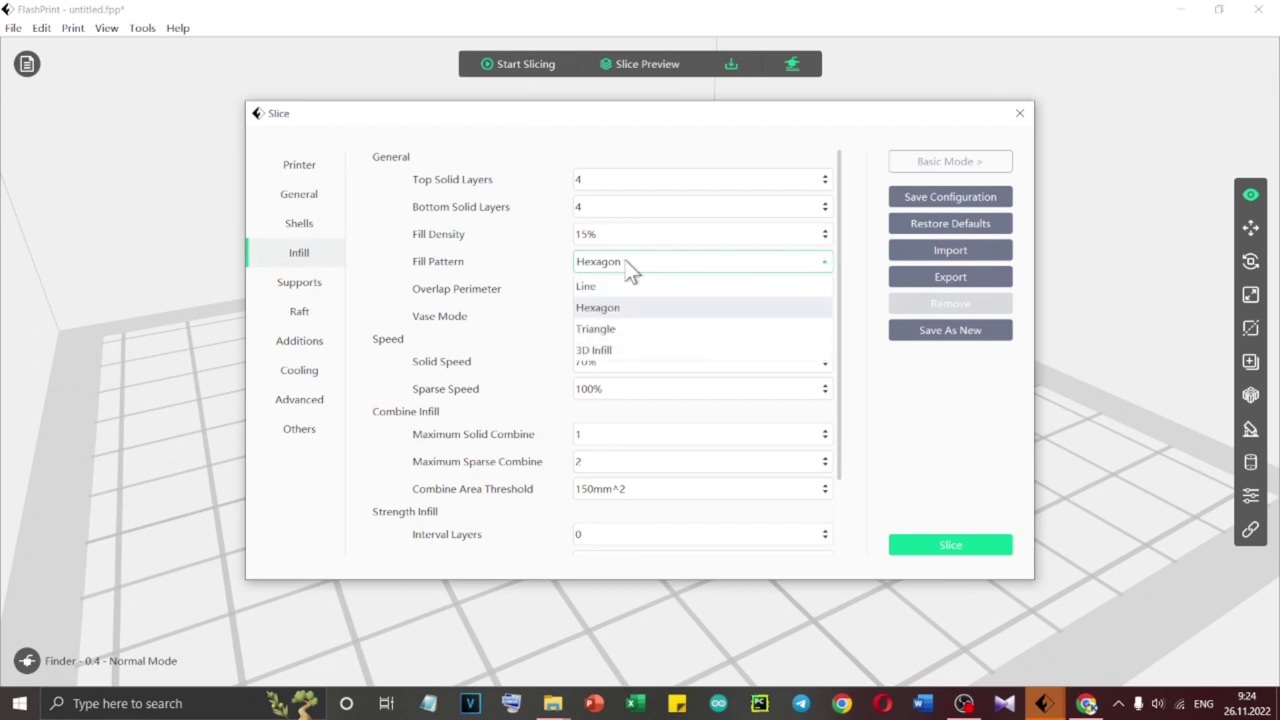
click(627, 330)
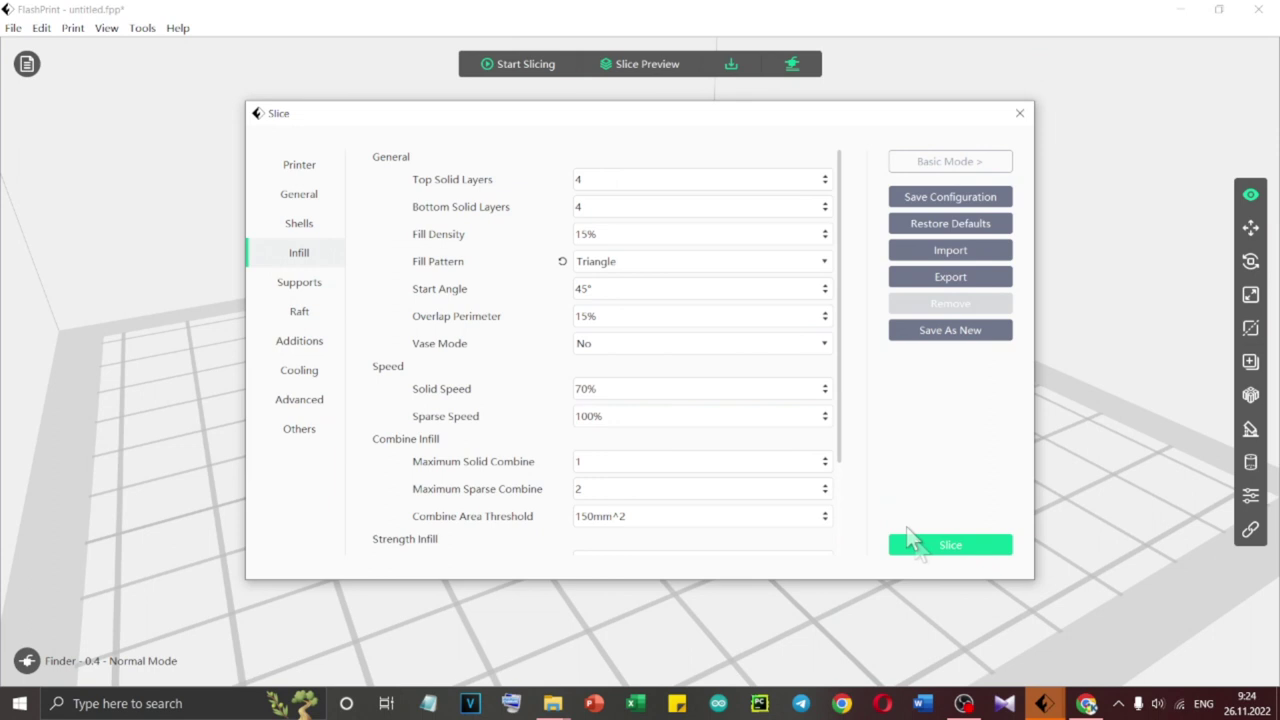
click(954, 548)
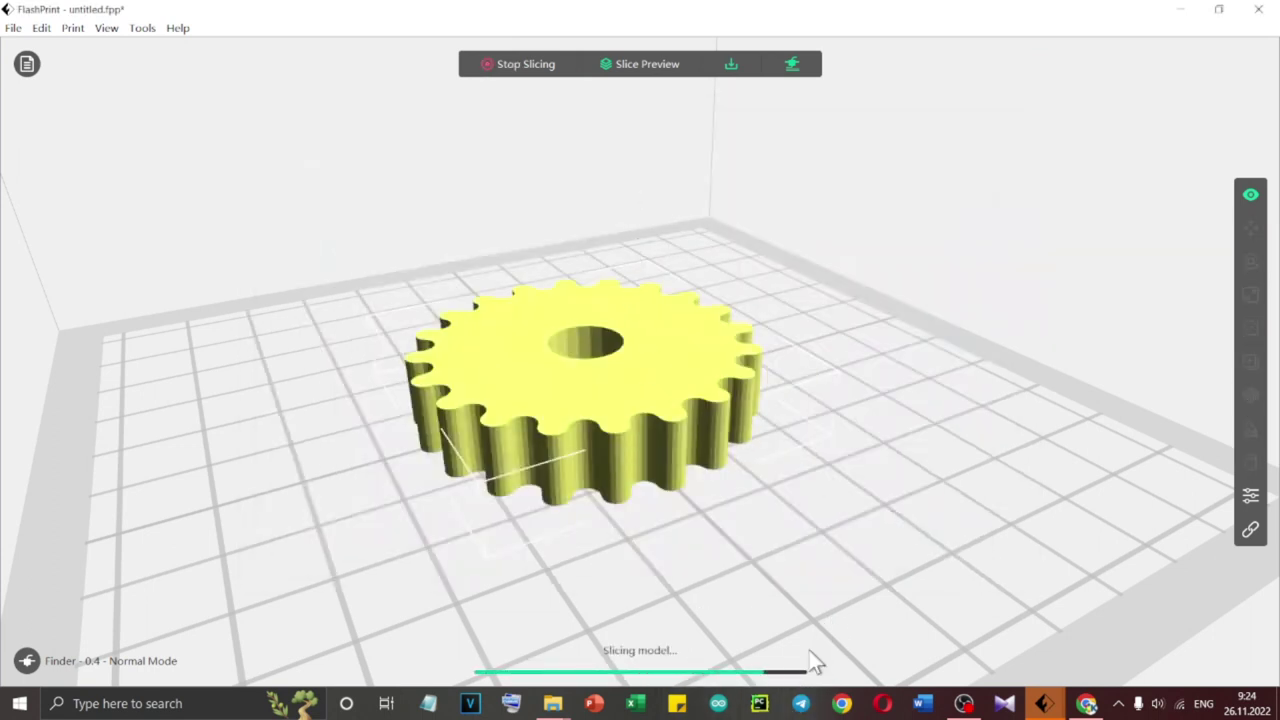
Inspect the gear's triangular infill in the slice preview at layer 42
click(636, 66)
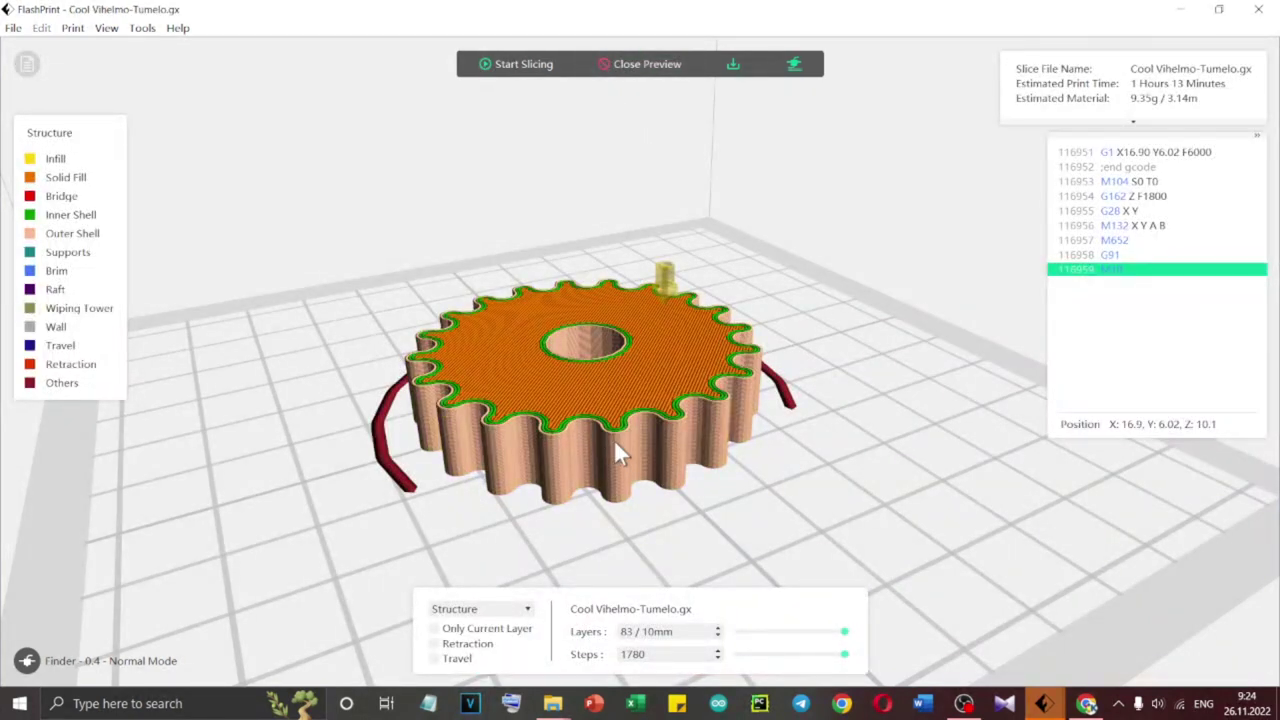
scroll(600, 400, up, 5)
drag(844, 632, 791, 632)
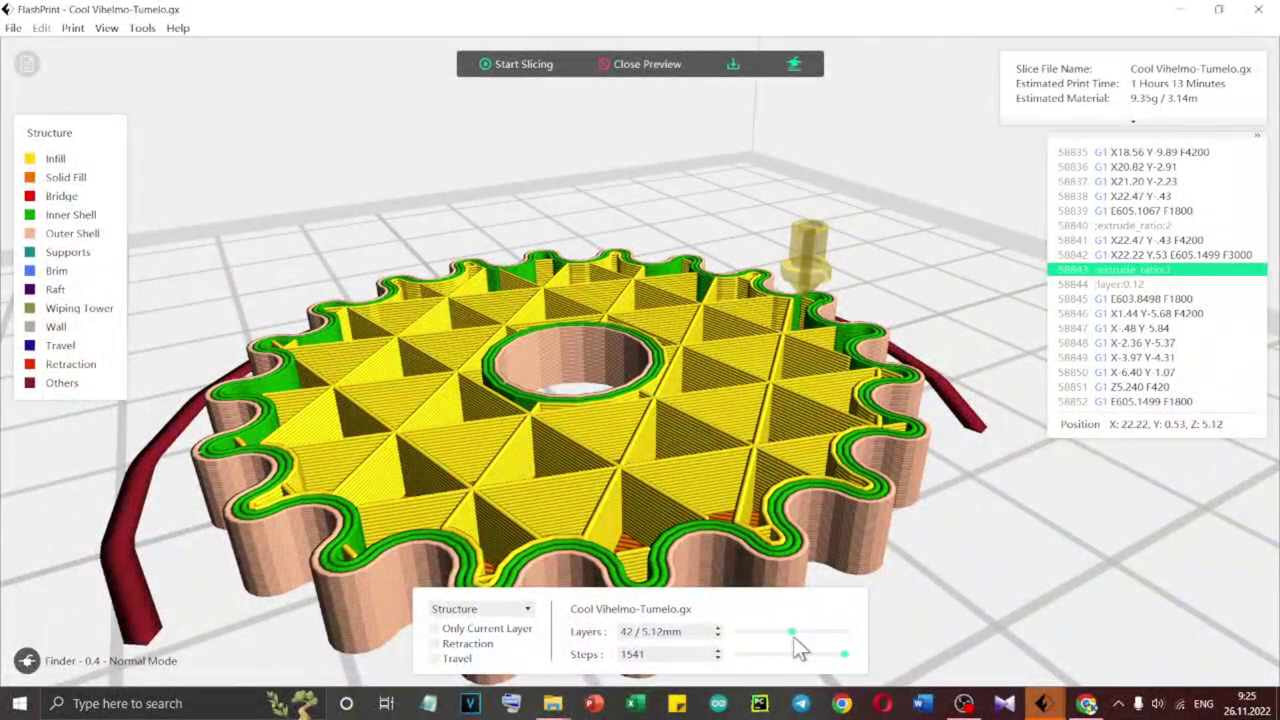
Inspect the gear's triangular infill from above at layer 57 in the slice preview and close the preview
drag(793, 636, 811, 632)
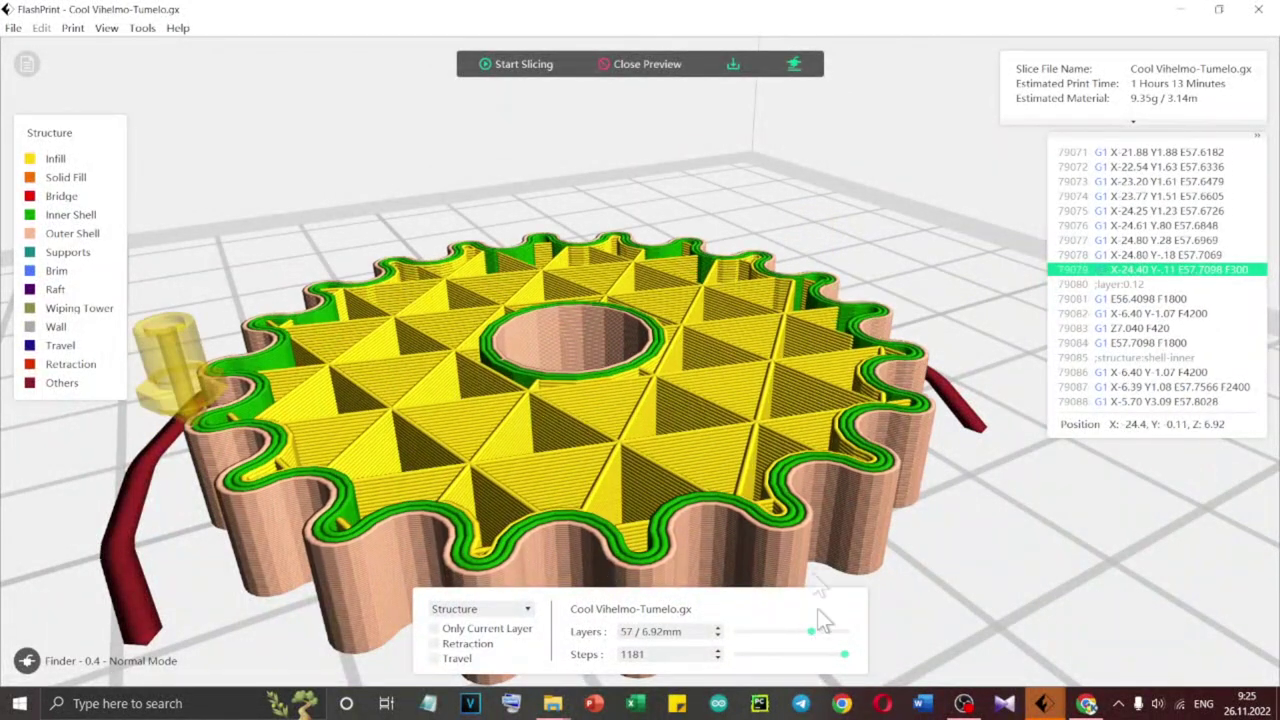
scroll(606, 420, up, 3)
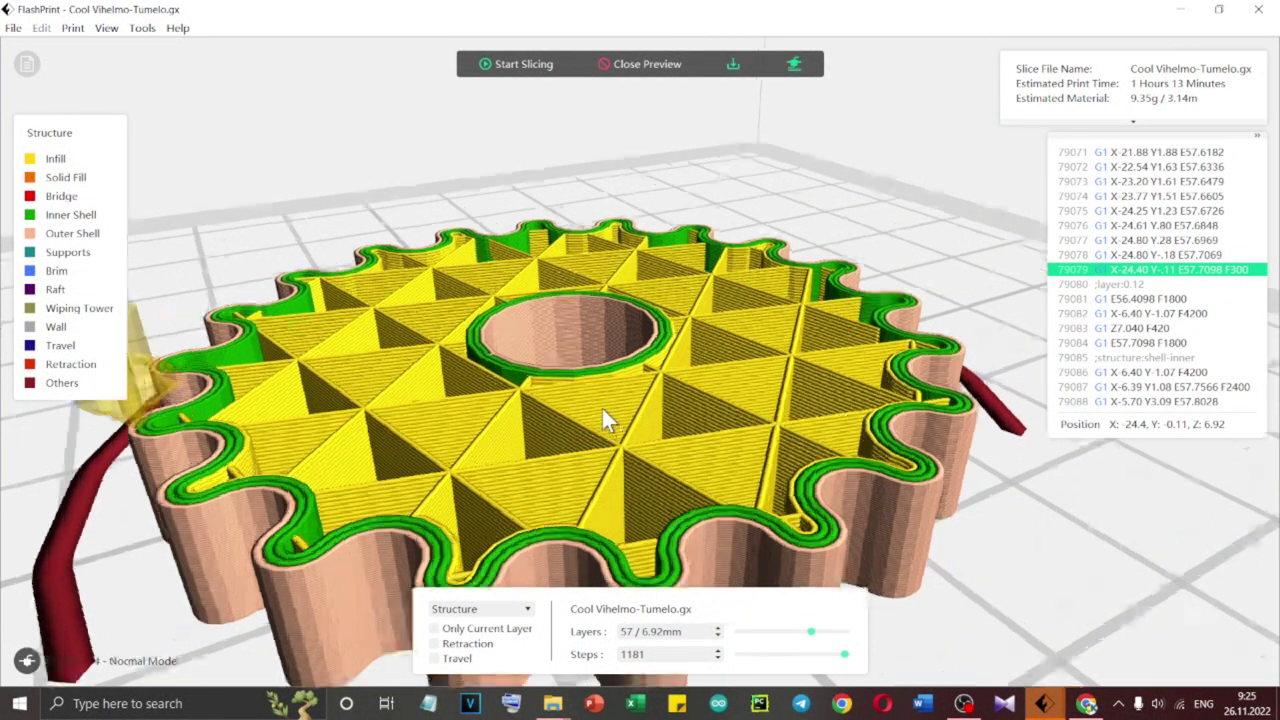
mouse_move(594, 376)
mouse_down()
mouse_move(605, 400)
mouse_move(607, 361)
mouse_up()
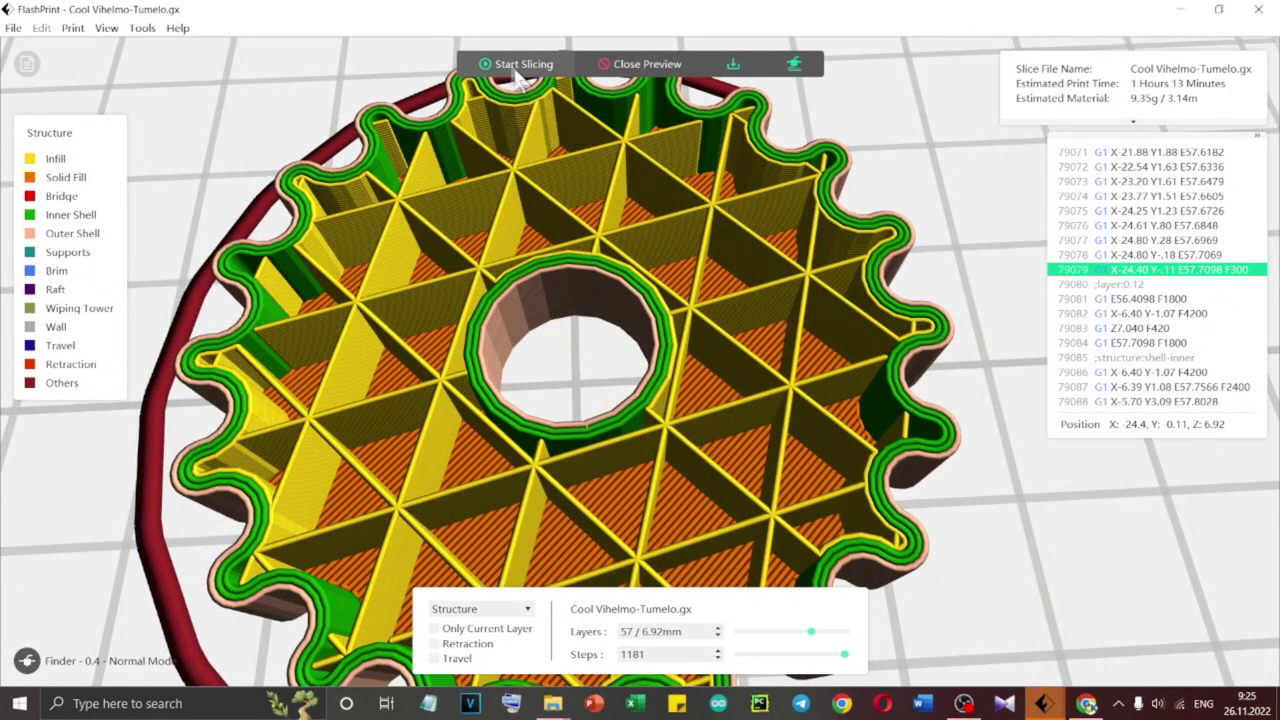
click(646, 70)
scroll(655, 165, down, 5)
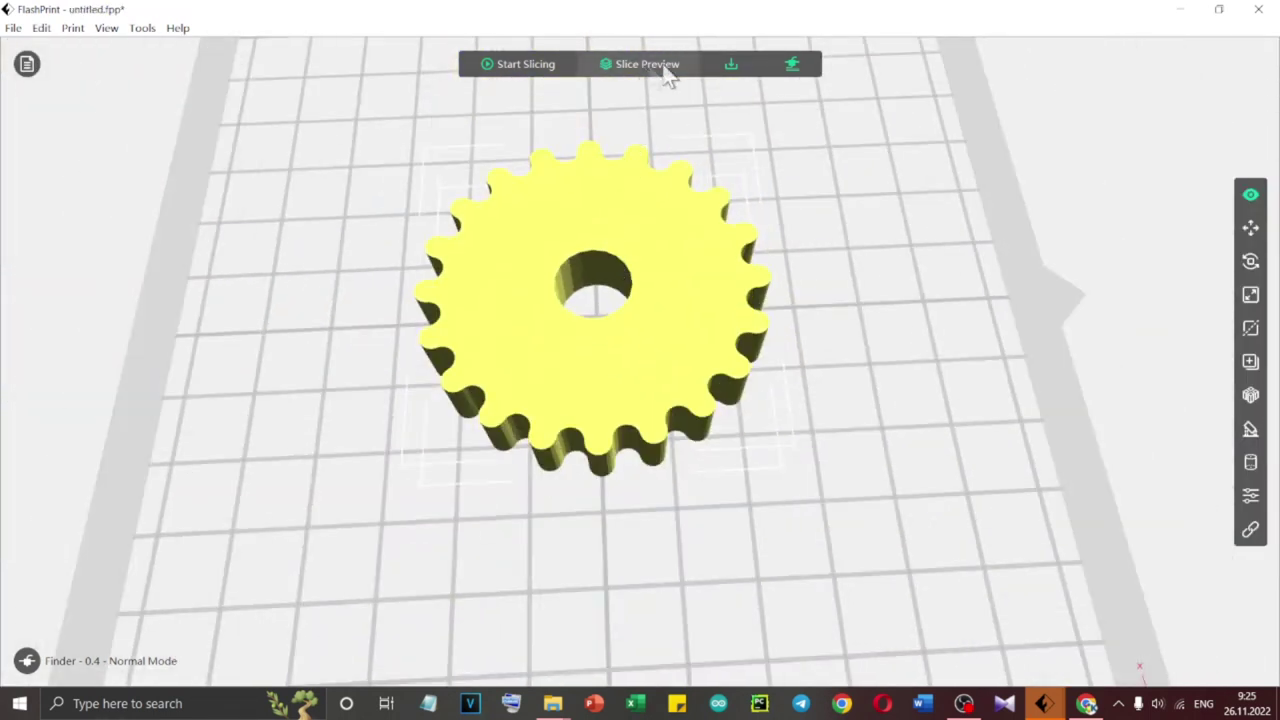
Reopen the slicing settings, review the remaining infill options, and change the supports type to Treelike
click(548, 65)
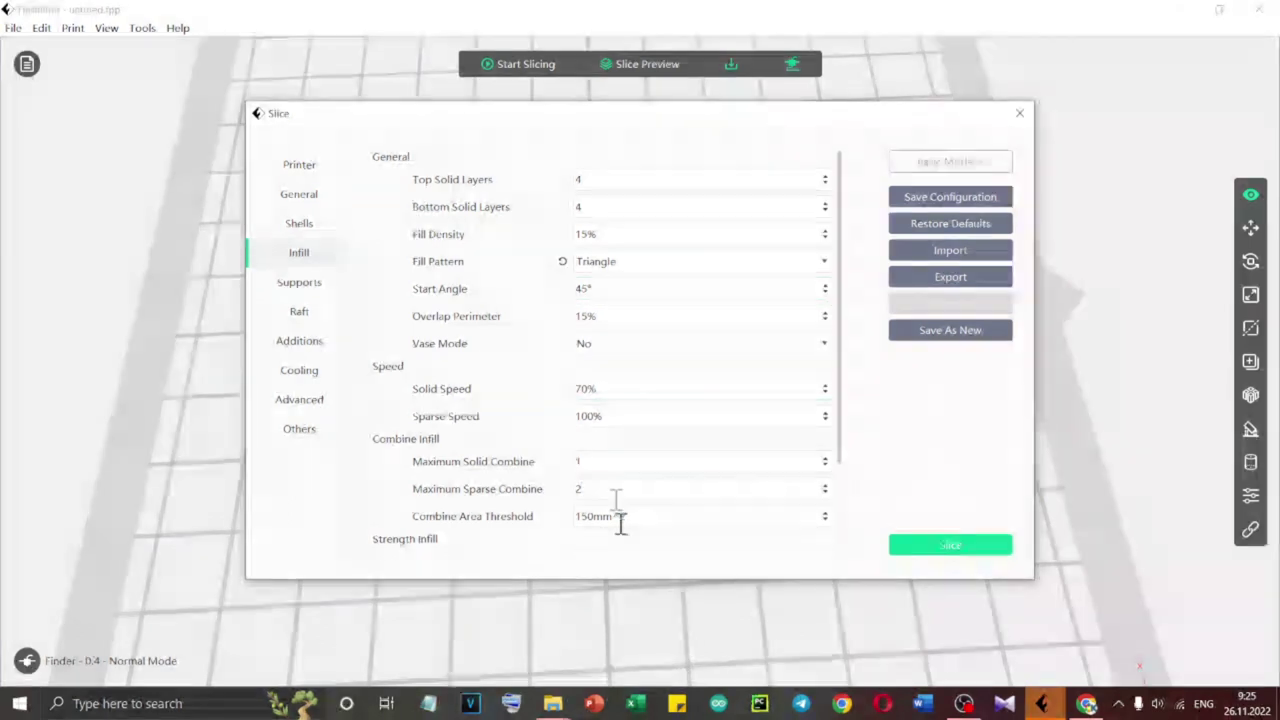
scroll(630, 520, down, 2)
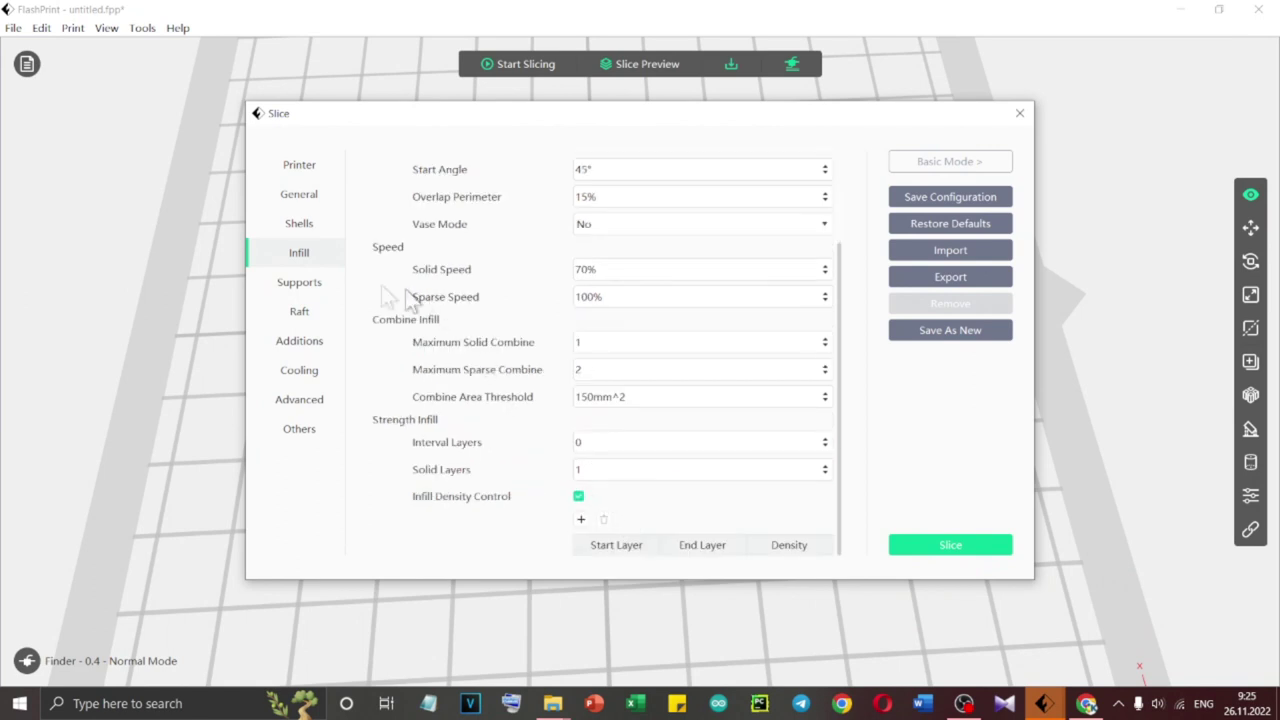
click(322, 294)
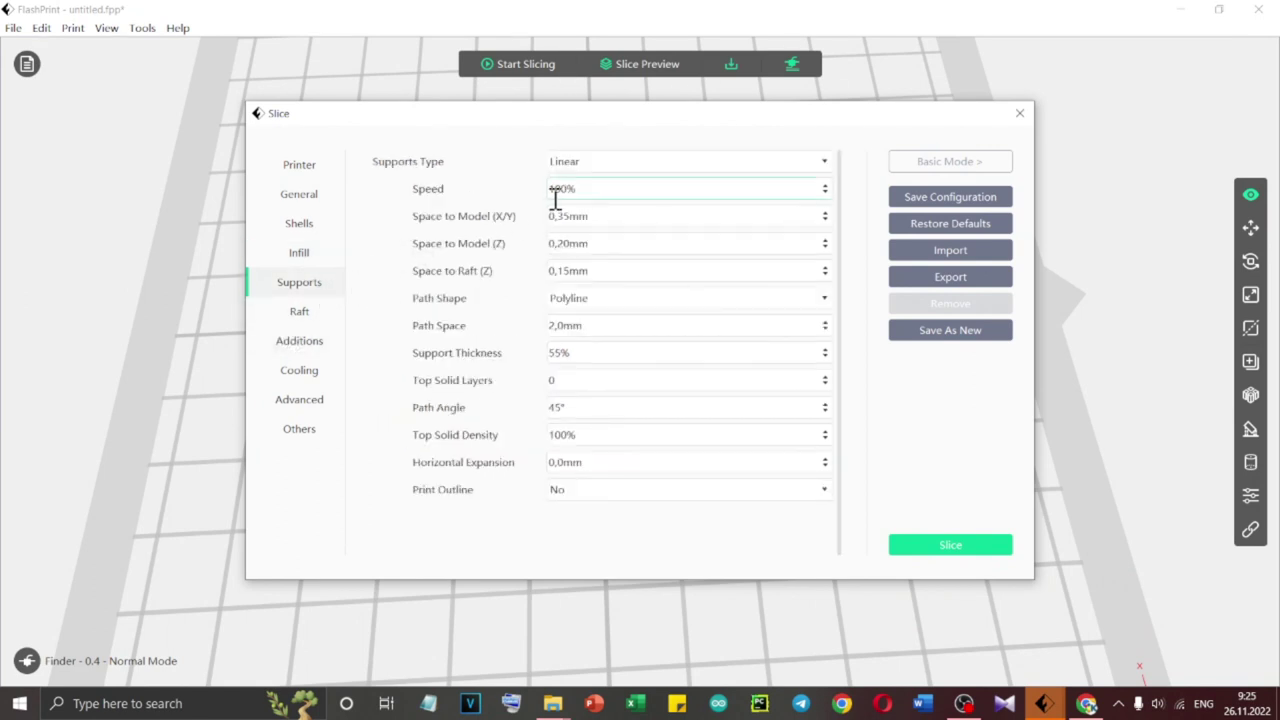
click(621, 164)
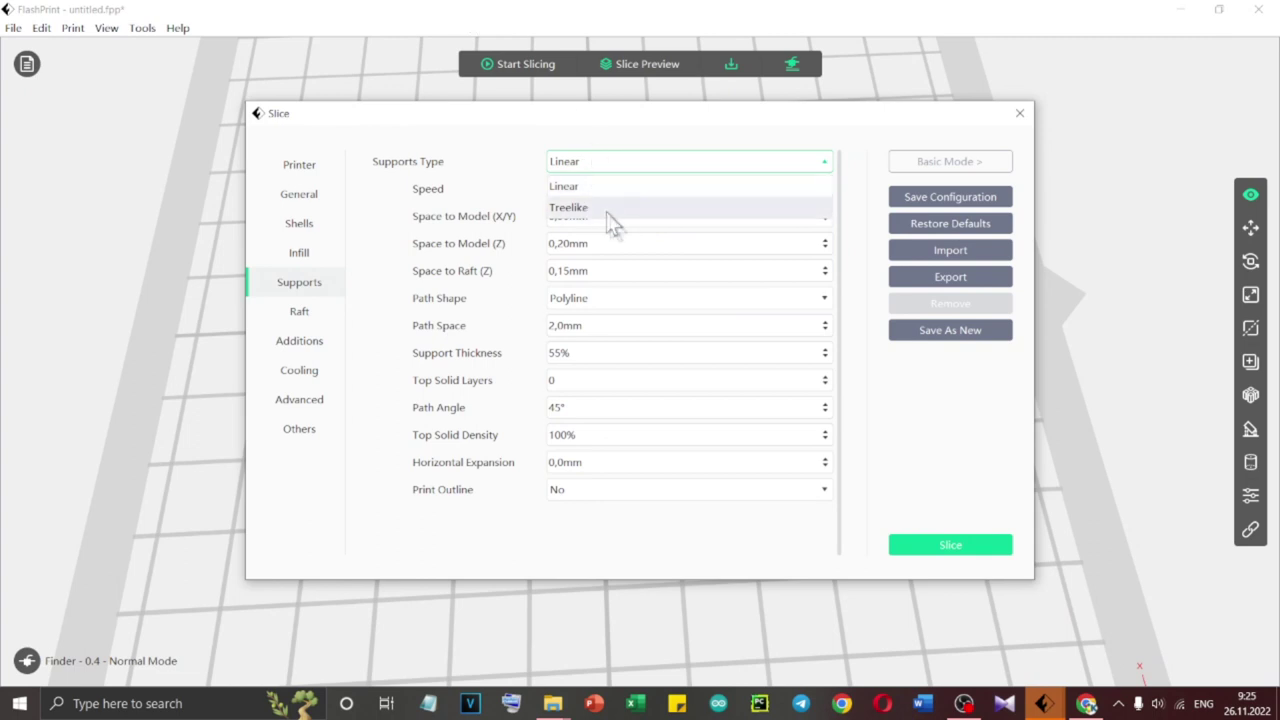
click(610, 212)
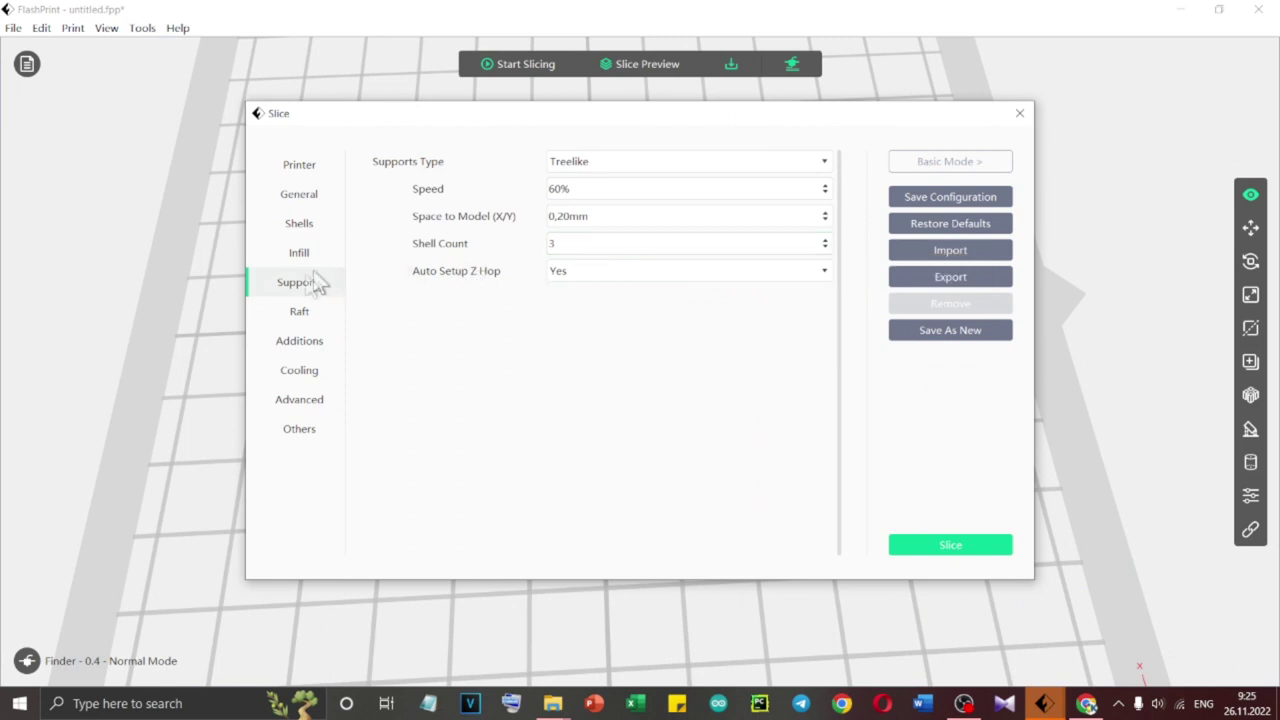
Enable the raft in the slicing settings and slice the gear
click(300, 312)
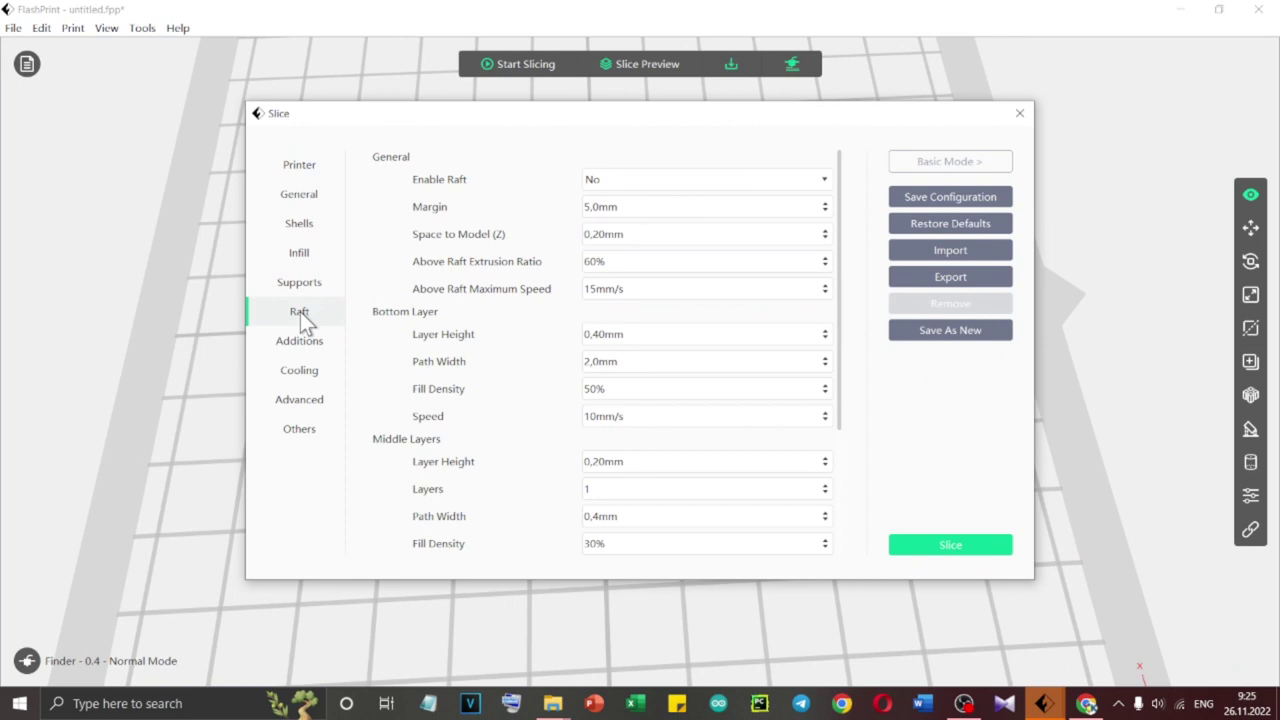
click(662, 181)
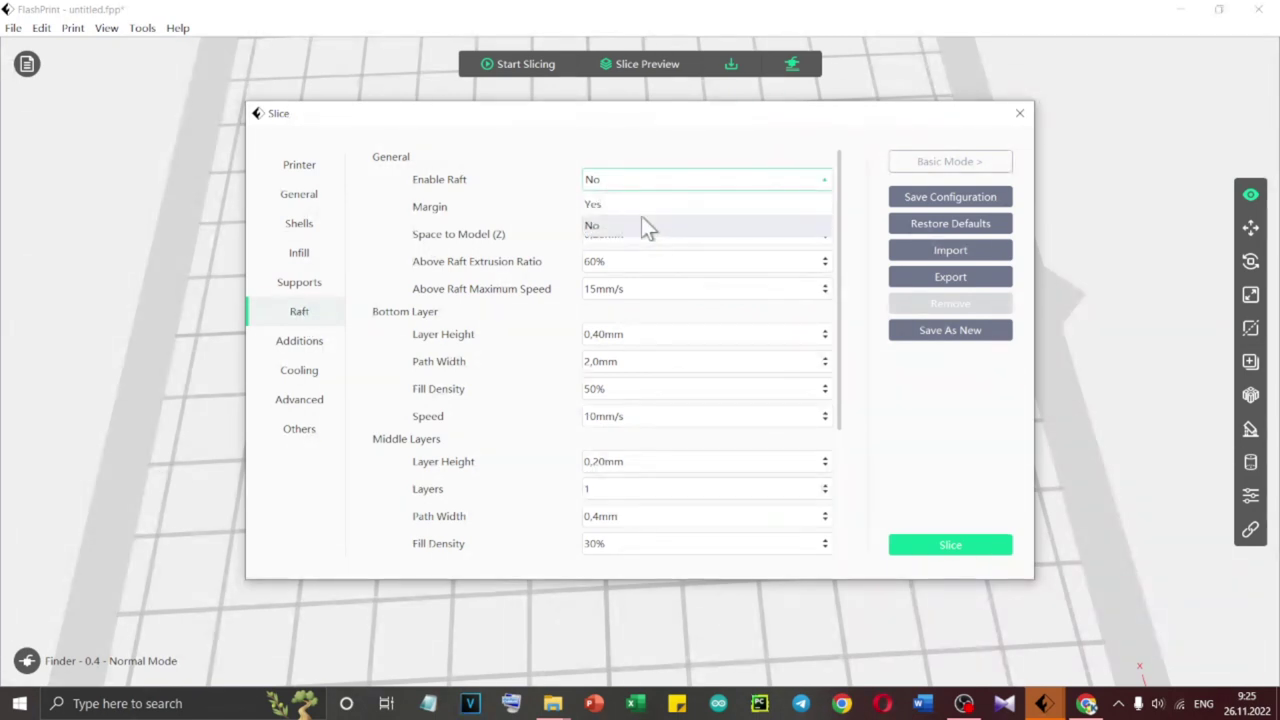
click(641, 206)
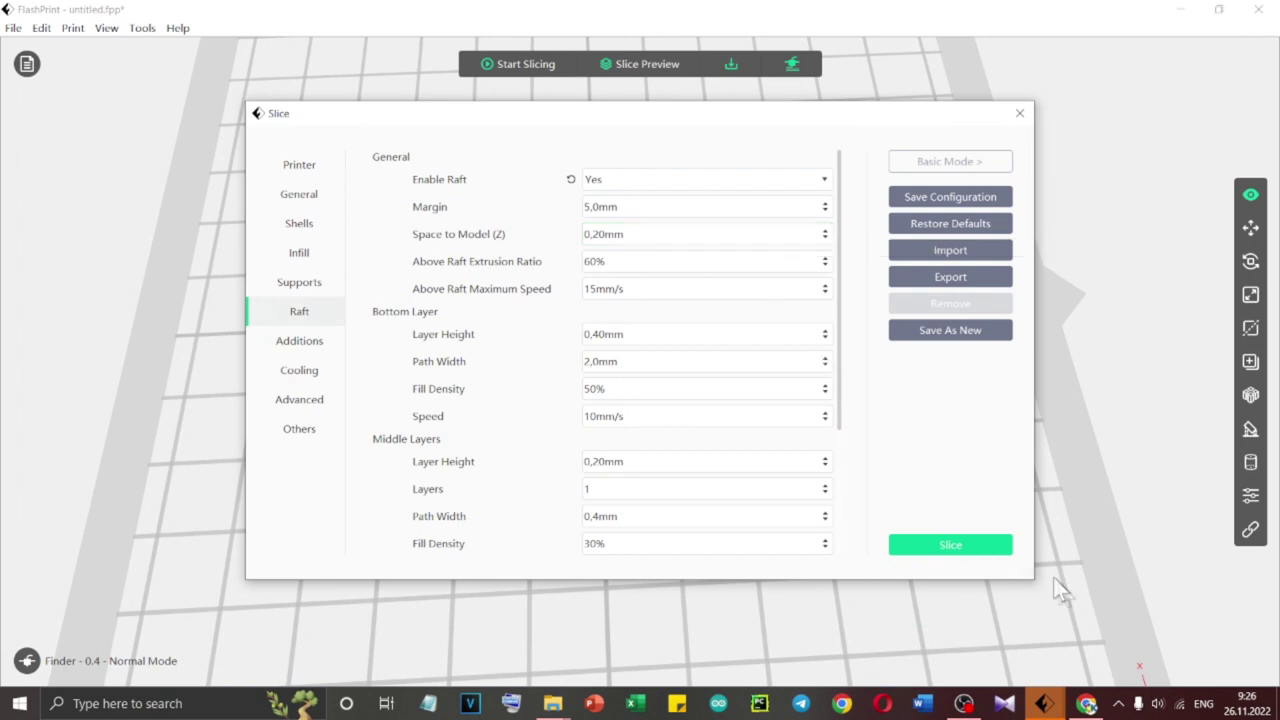
click(945, 545)
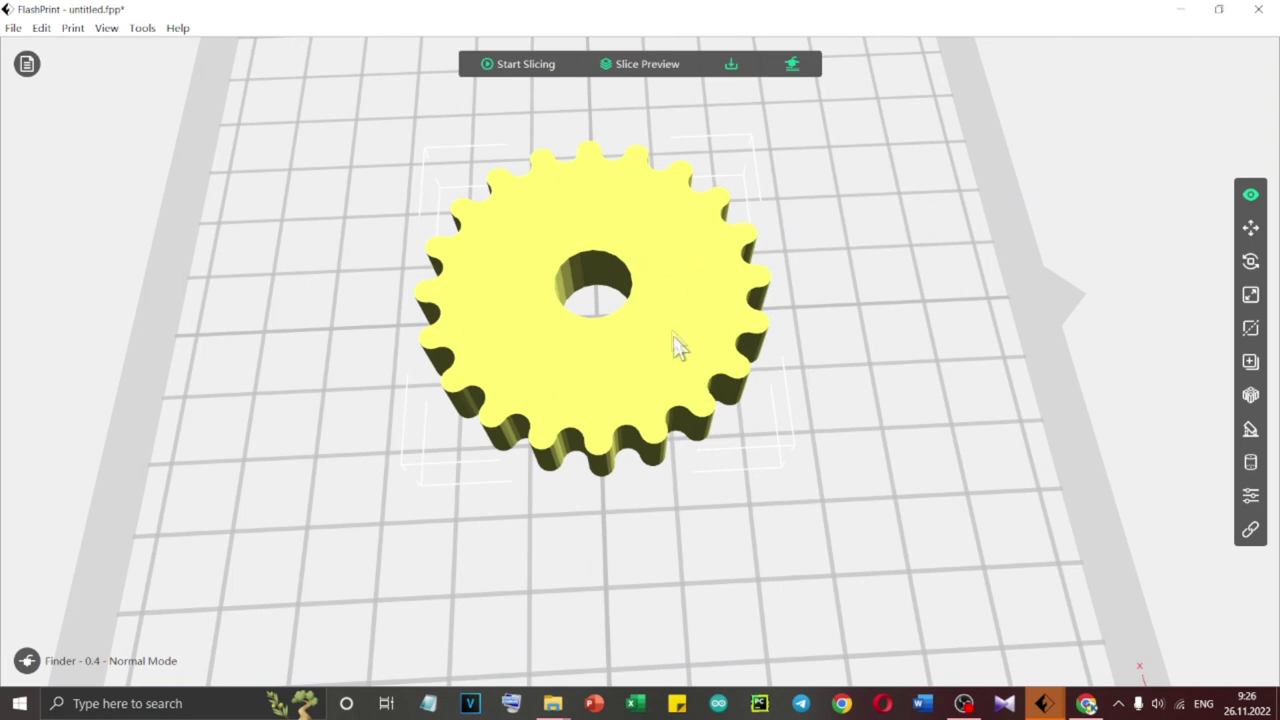
Inspect the raft beneath the gear in the slice preview and close the preview
click(647, 64)
drag(665, 337, 652, 308)
scroll(634, 359, up, 2)
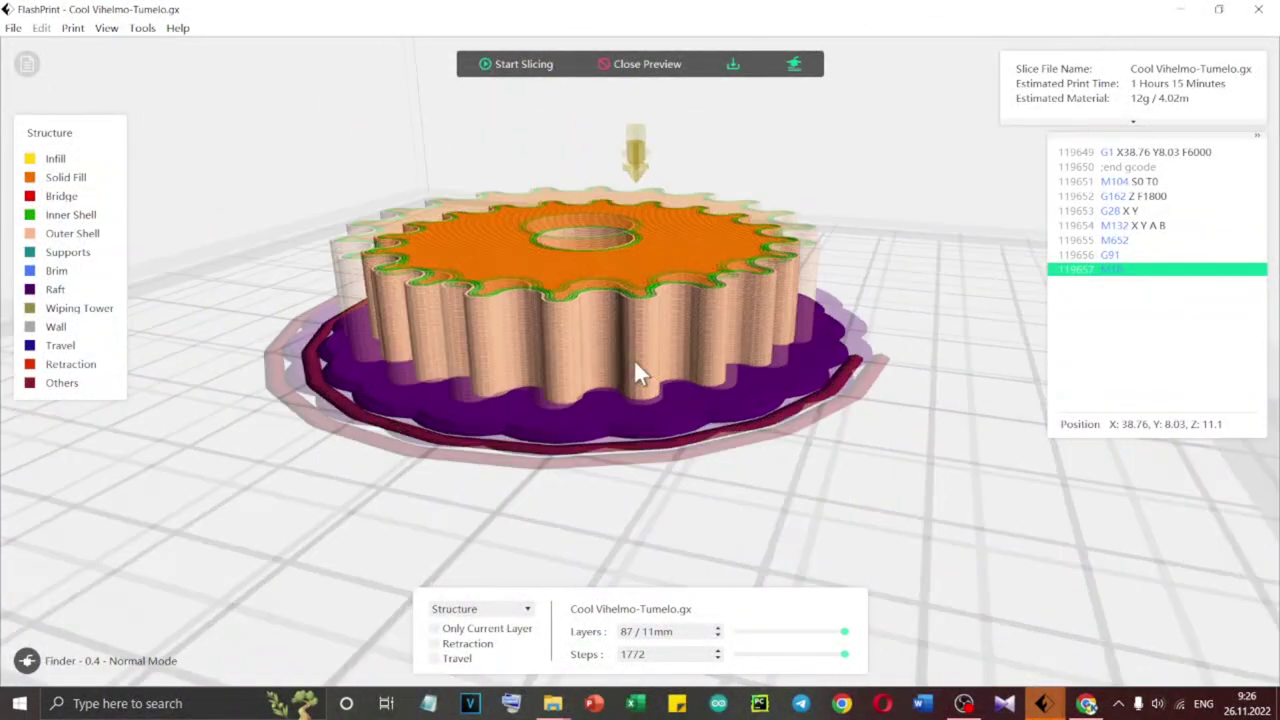
scroll(634, 359, up, 3)
scroll(739, 410, down, 3)
mouse_move(746, 422)
mouse_down()
mouse_move(680, 346)
mouse_move(669, 437)
mouse_move(1060, 371)
mouse_move(757, 430)
mouse_move(760, 417)
mouse_move(752, 430)
mouse_up()
scroll(752, 426, down, 3)
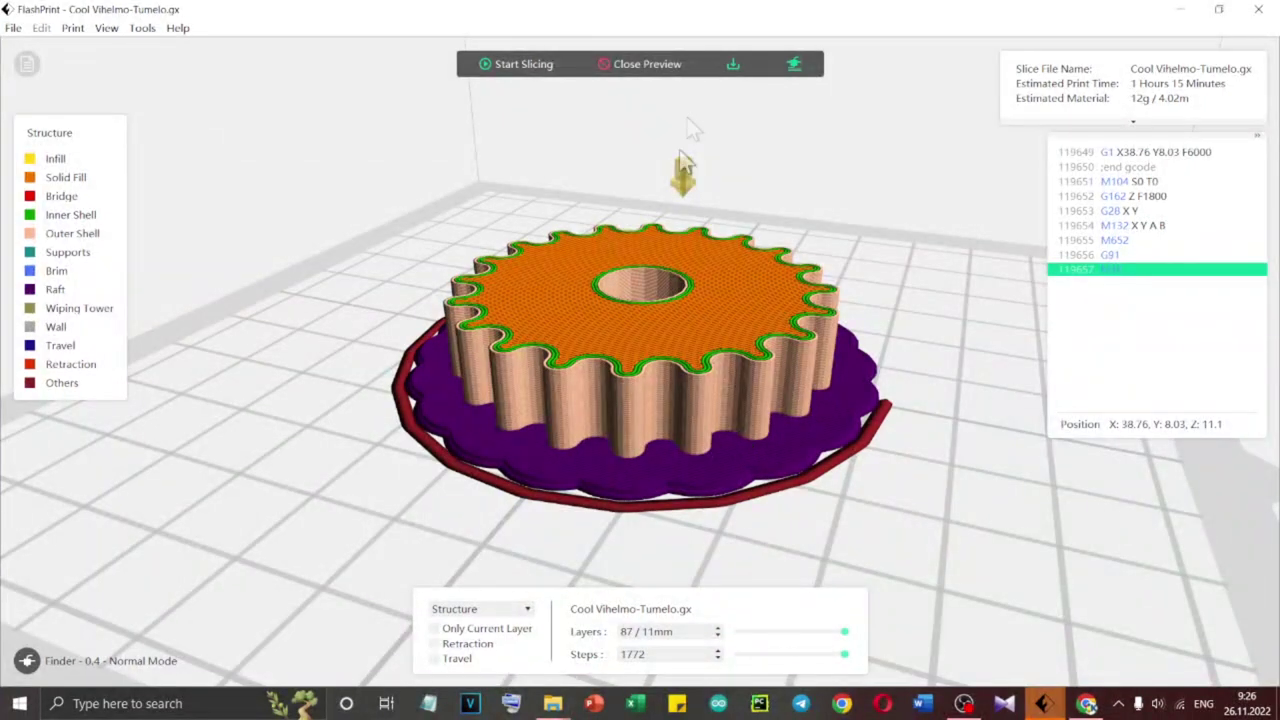
click(640, 66)
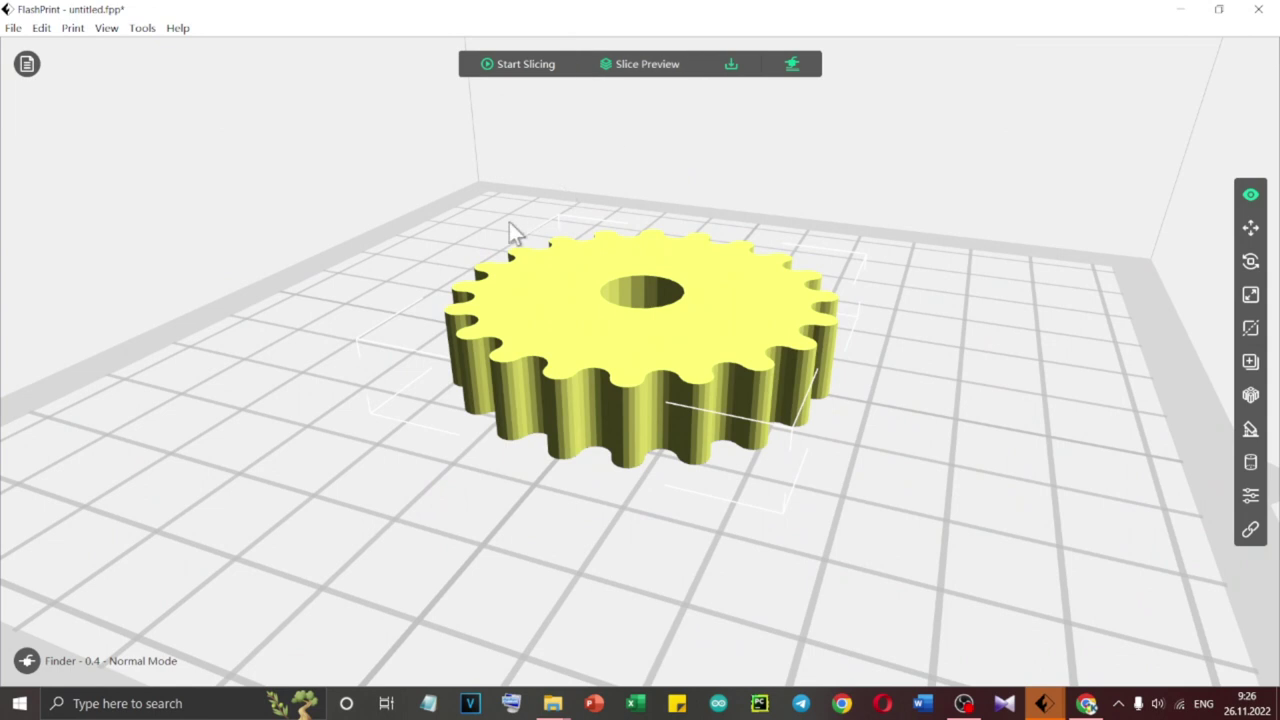
Review the Raft, Additions, Cooling, Advanced and Others slicing settings without changing them, and slice the gear again
click(530, 66)
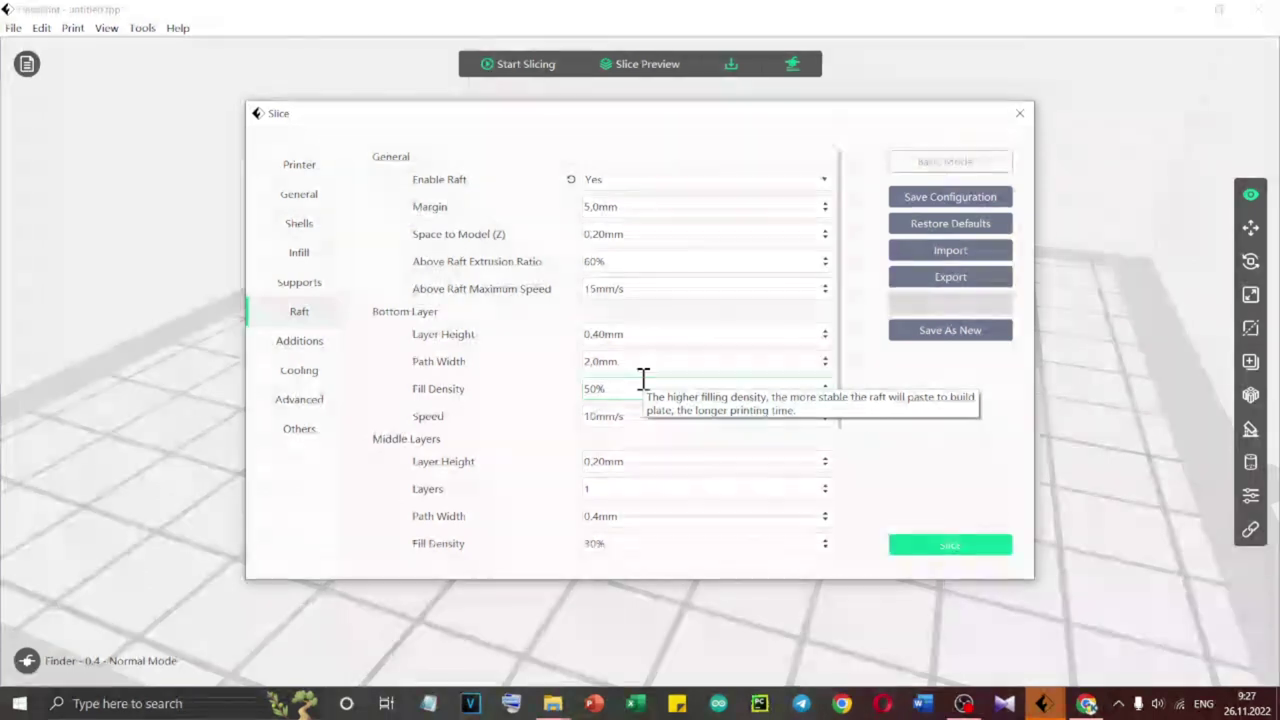
click(318, 349)
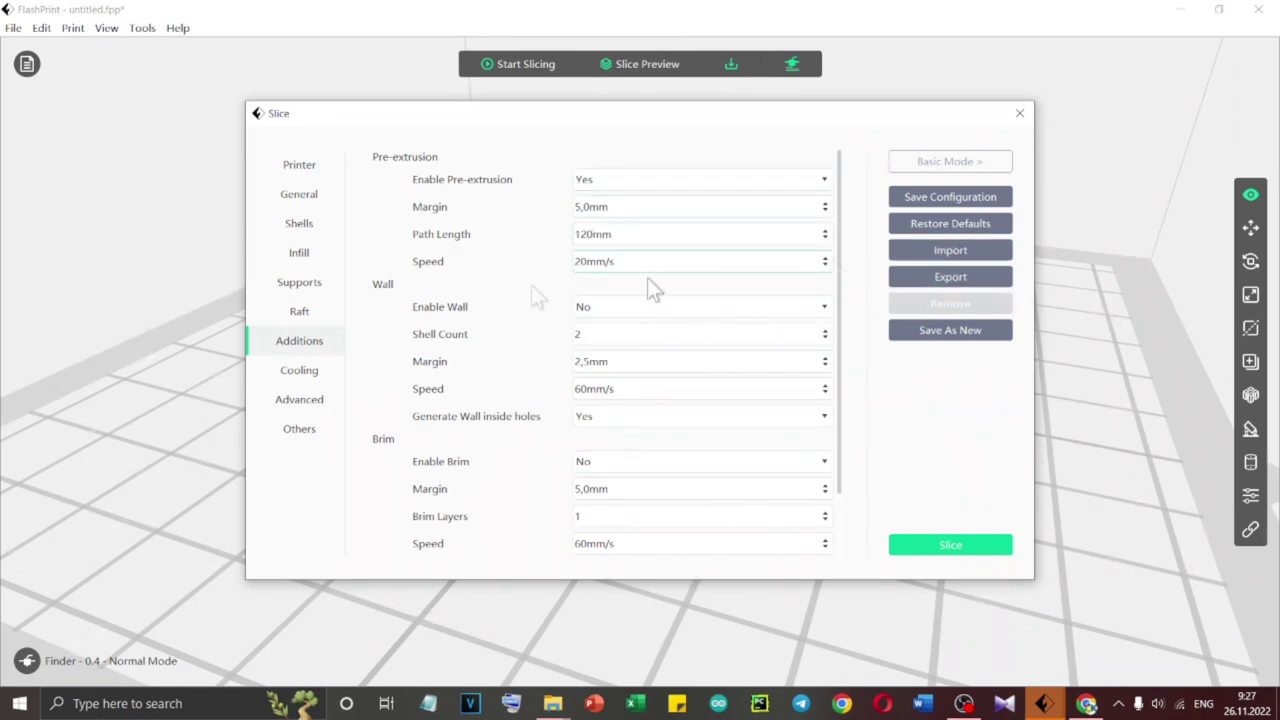
click(318, 374)
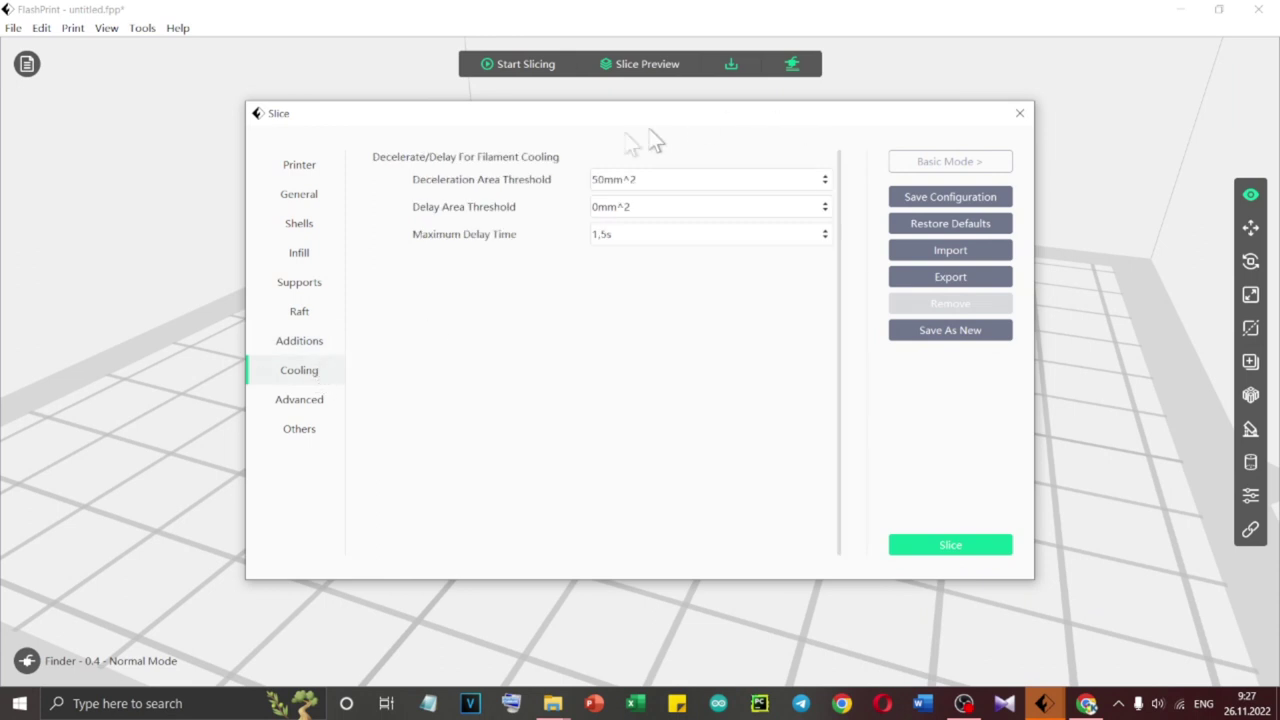
click(320, 405)
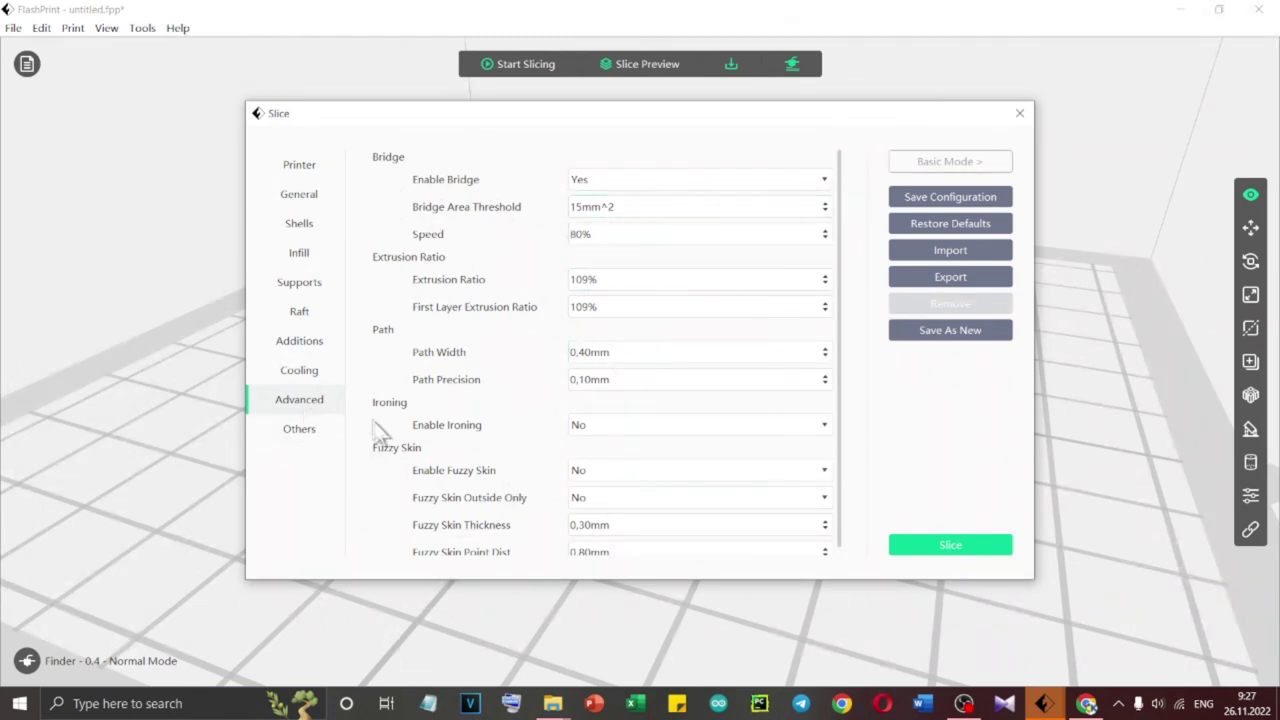
click(310, 428)
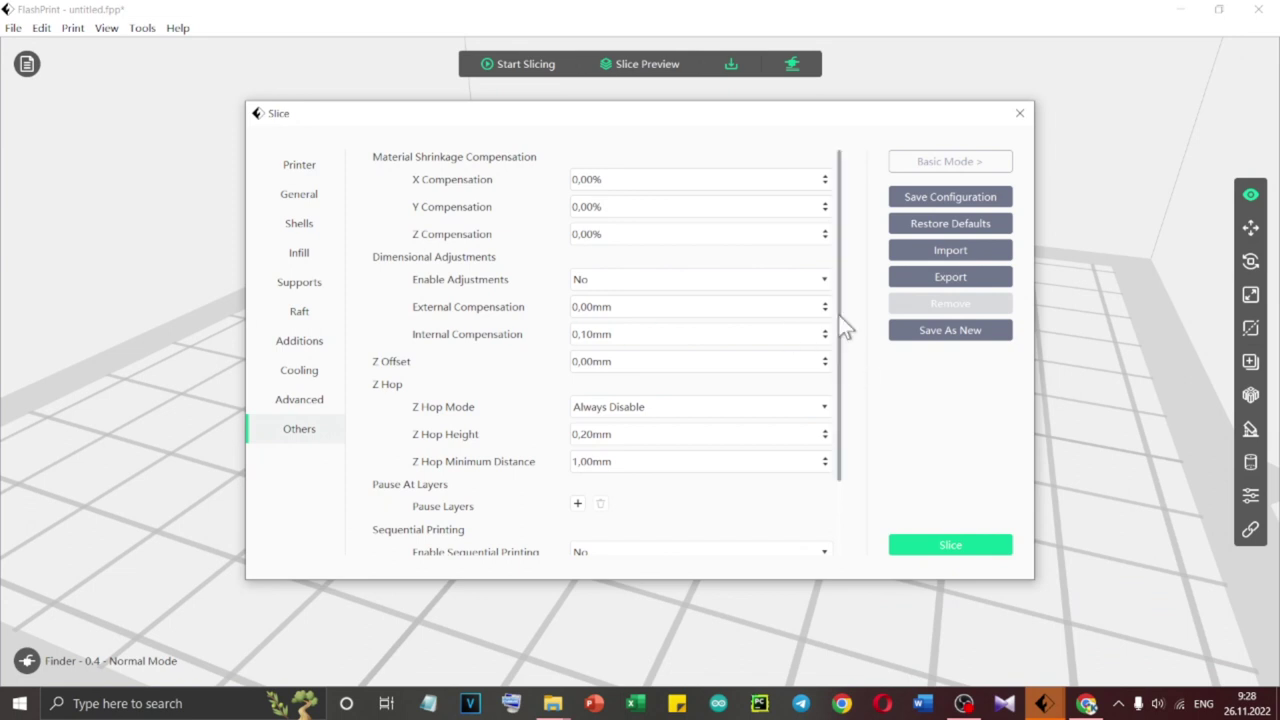
scroll(680, 435, down, 3)
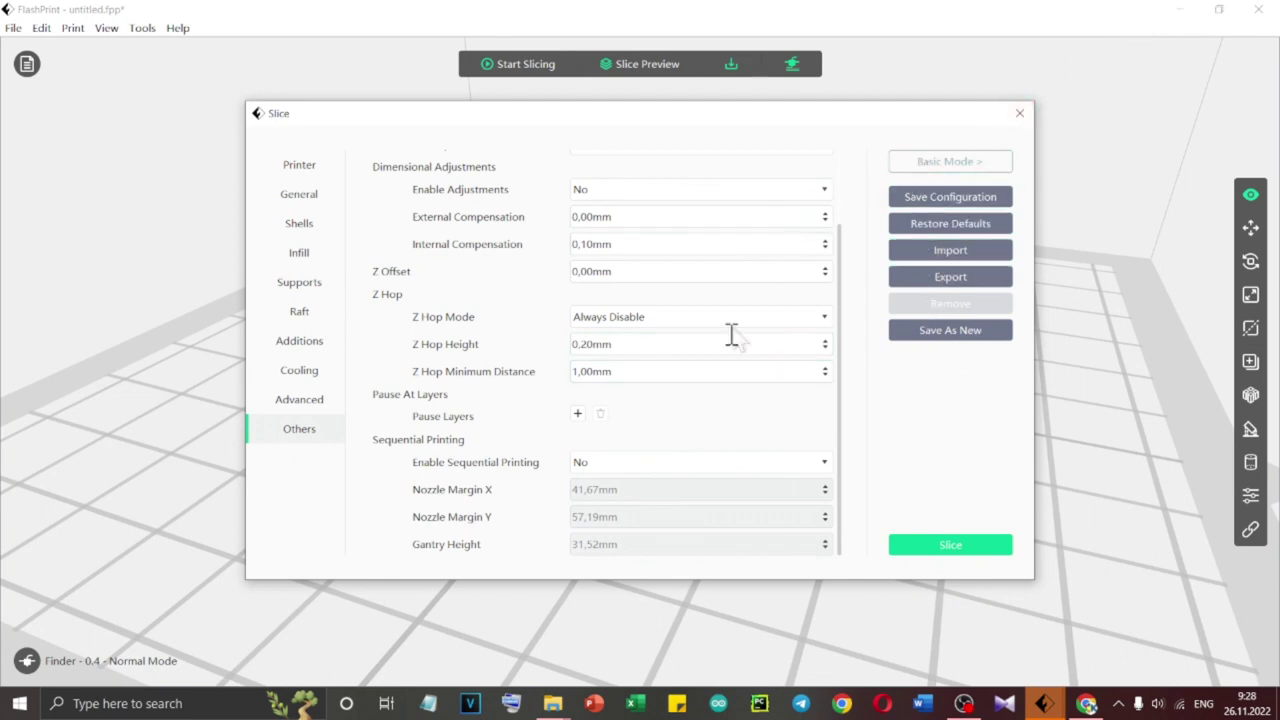
scroll(568, 422, up, 3)
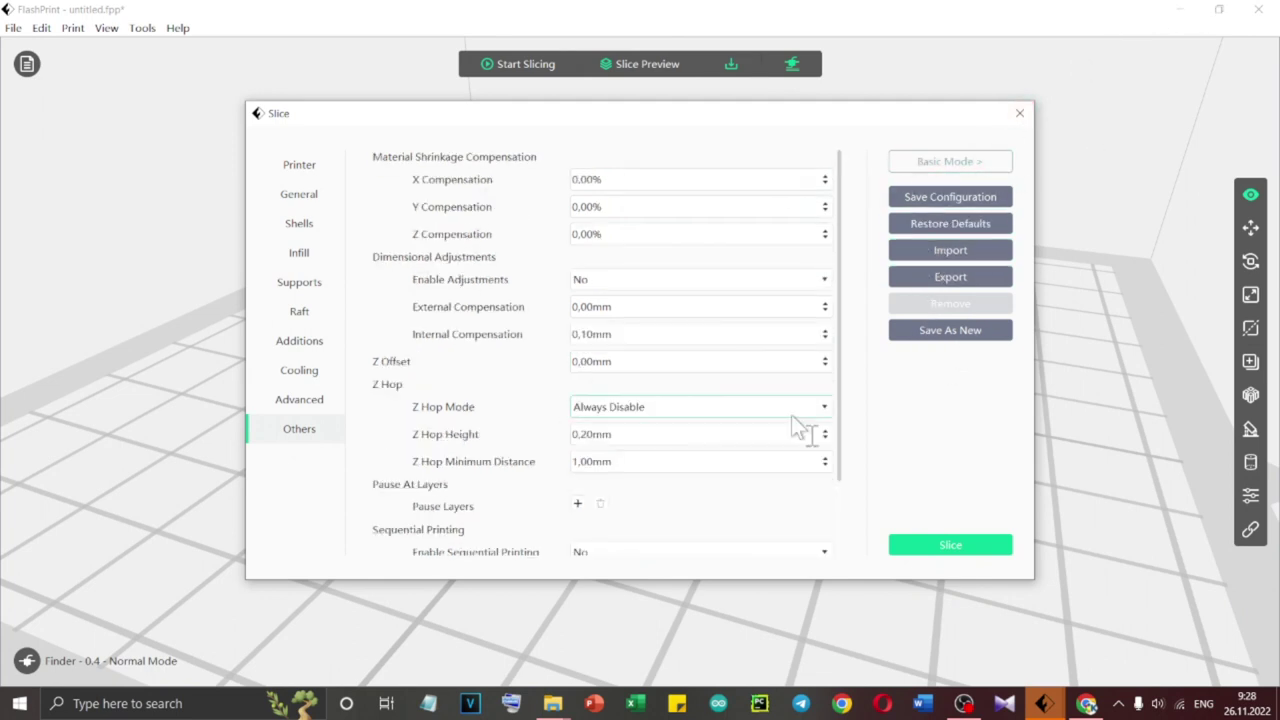
click(957, 546)
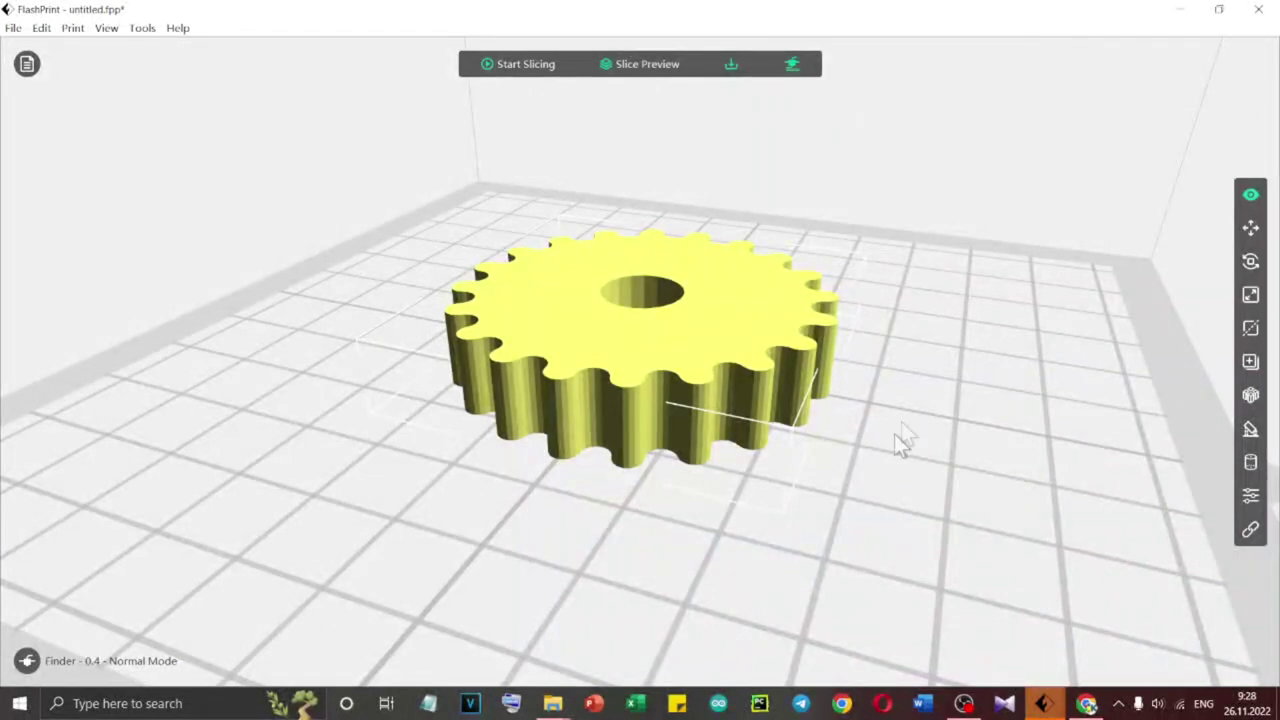
Start saving the sliced file and choose the removable F: drive as its destination
click(731, 65)
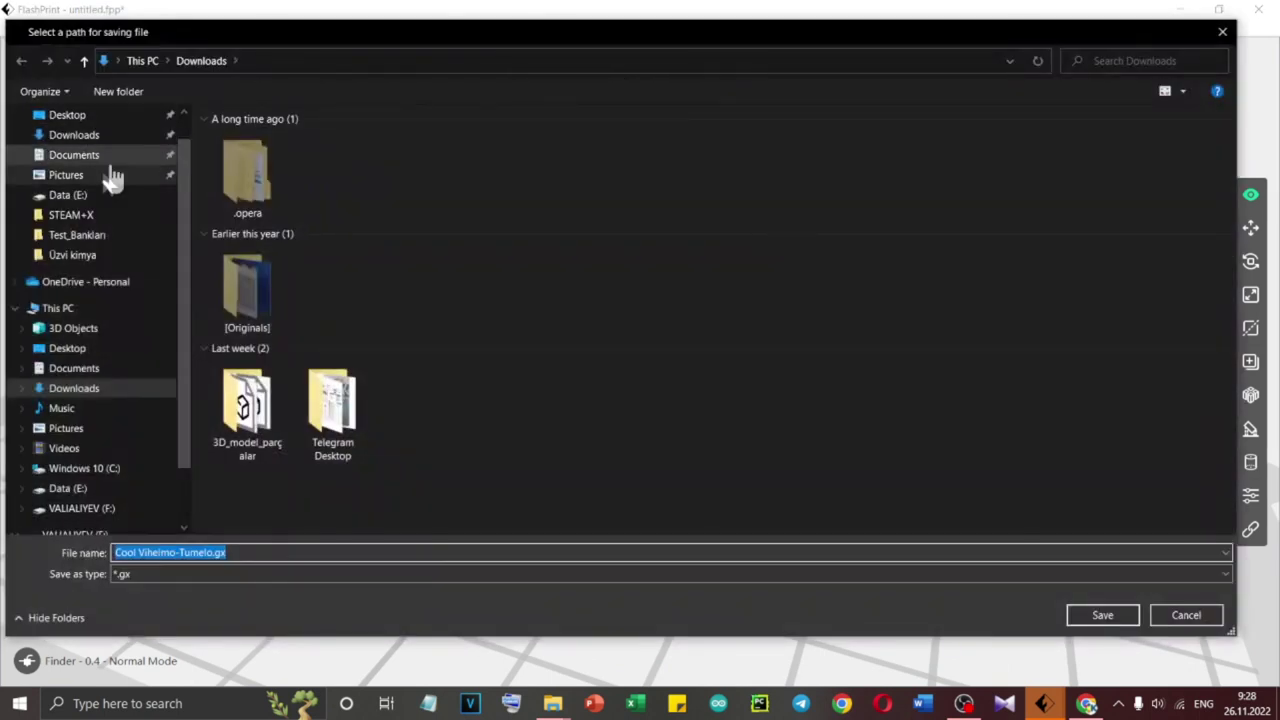
scroll(110, 430, down, 2)
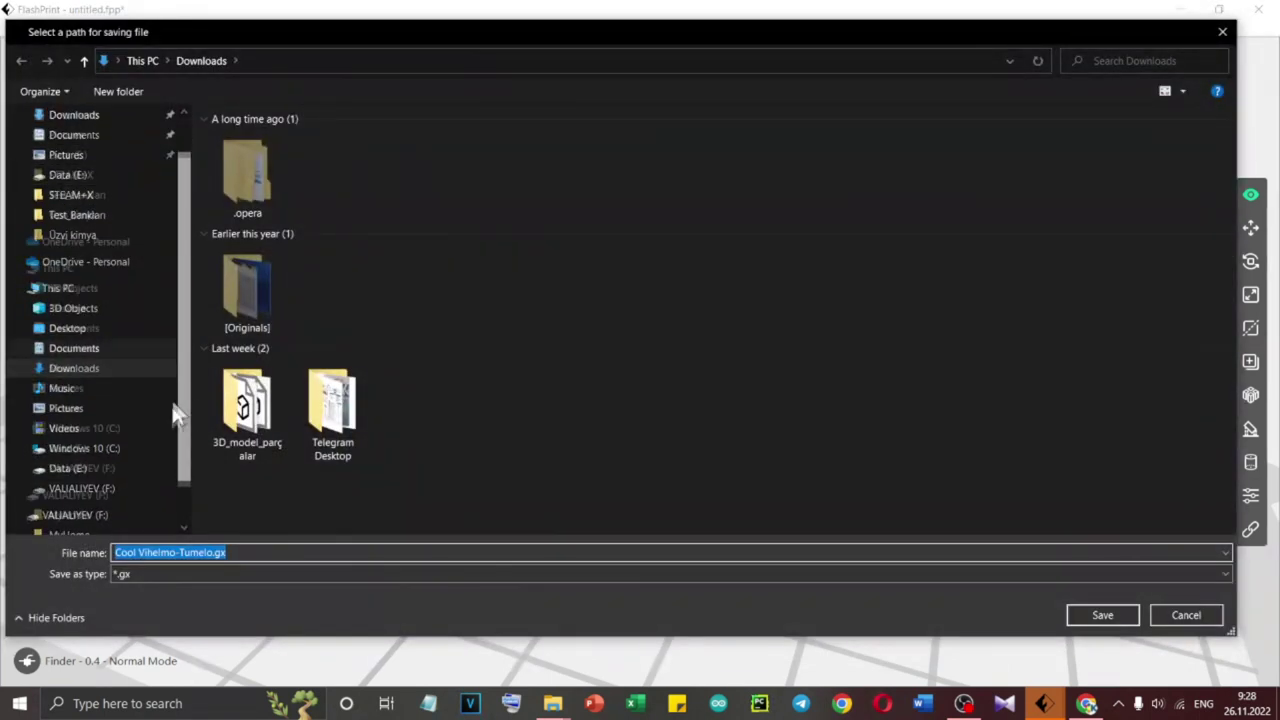
click(106, 432)
click(92, 470)
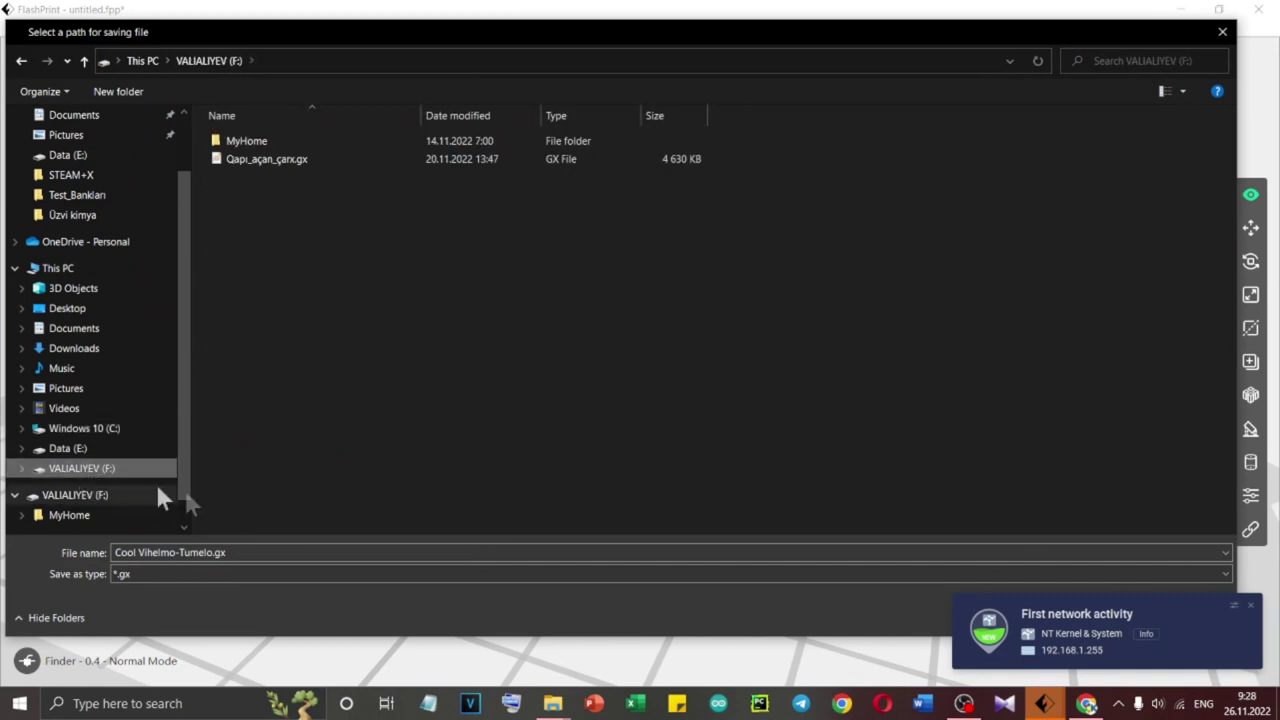
Name the sliced file Gear.gx and save it to the drive
click(264, 553)
key(Home)
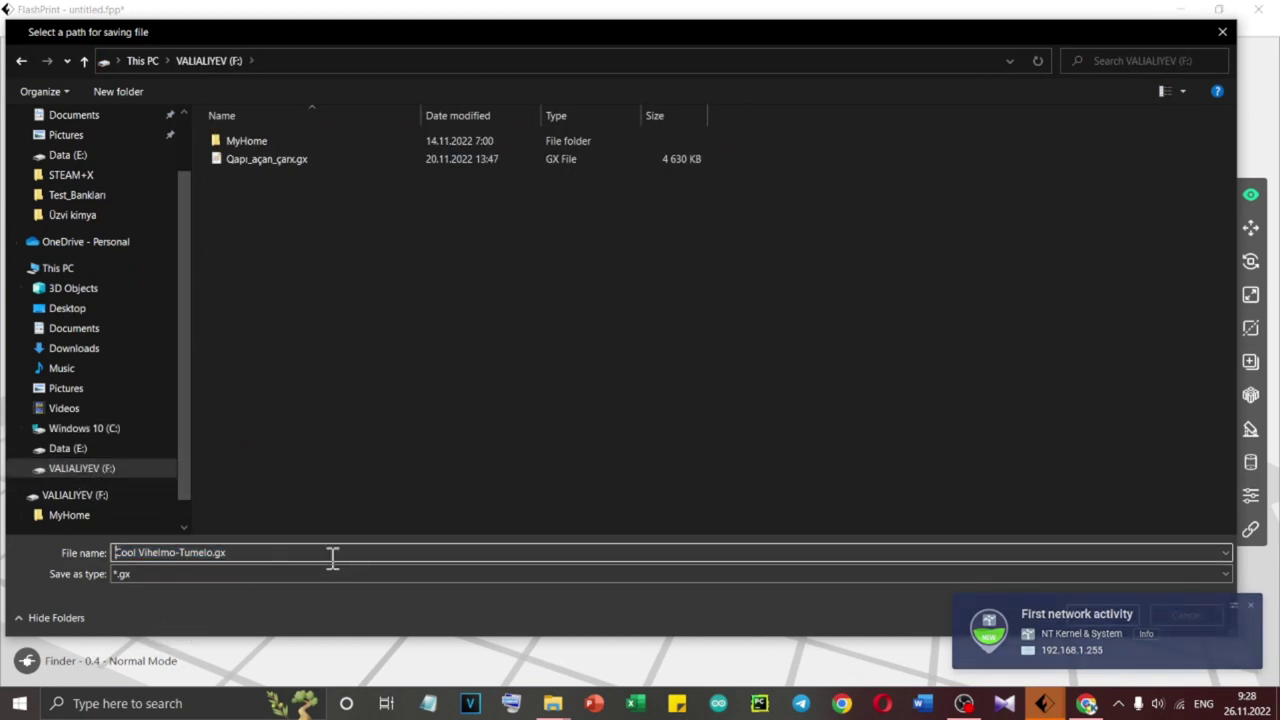
key(Delete)
key(Delete)
key(Delete)
key(Delete)
key(Delete)
key(Delete)
key(Delete)
key(Delete)
key(Delete)
key(Delete)
key(Delete)
key(Delete)
key(Delete)
key(Delete)
key(Delete)
key(Delete)
key(Delete)
key(Delete)
key(Delete)
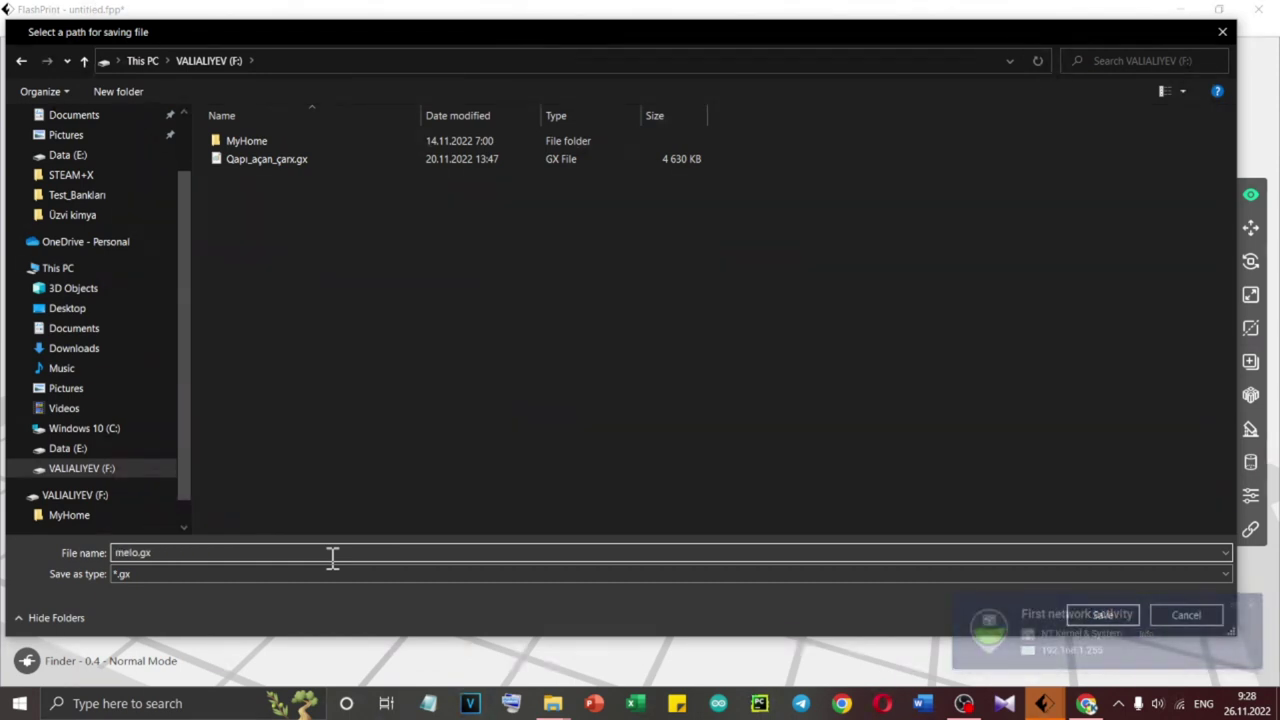
text(Gears)
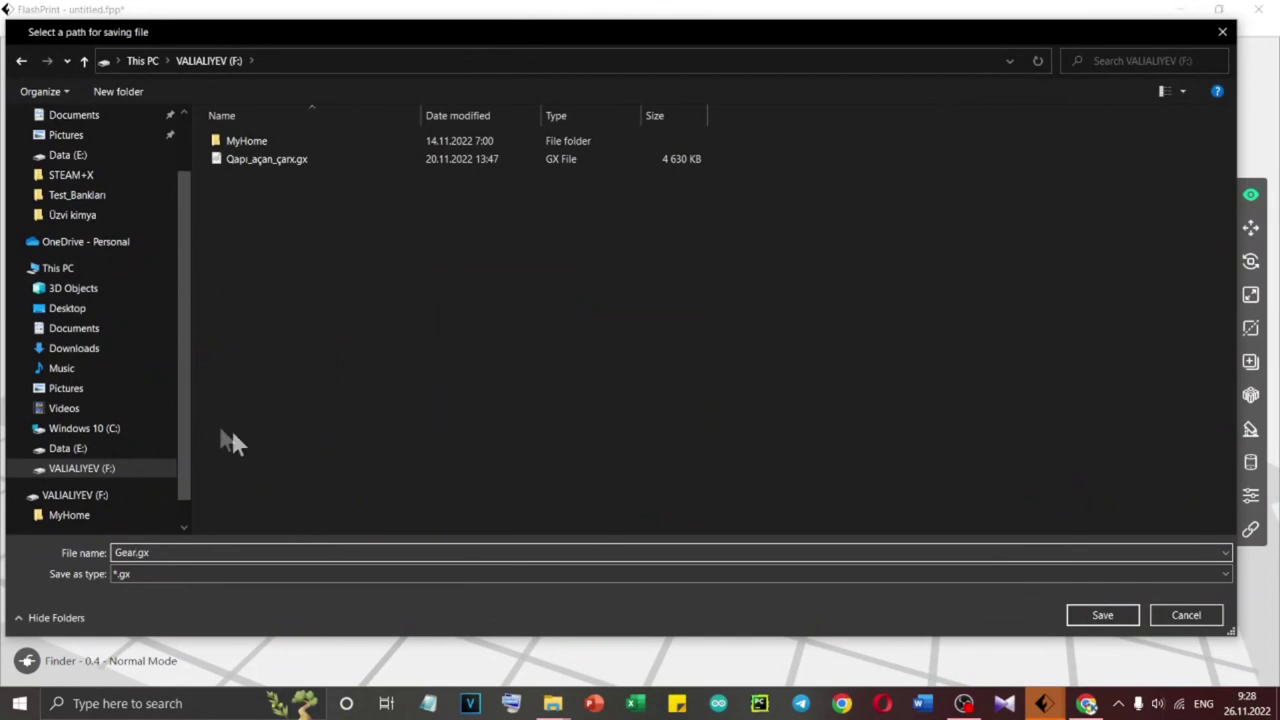
click(1105, 617)
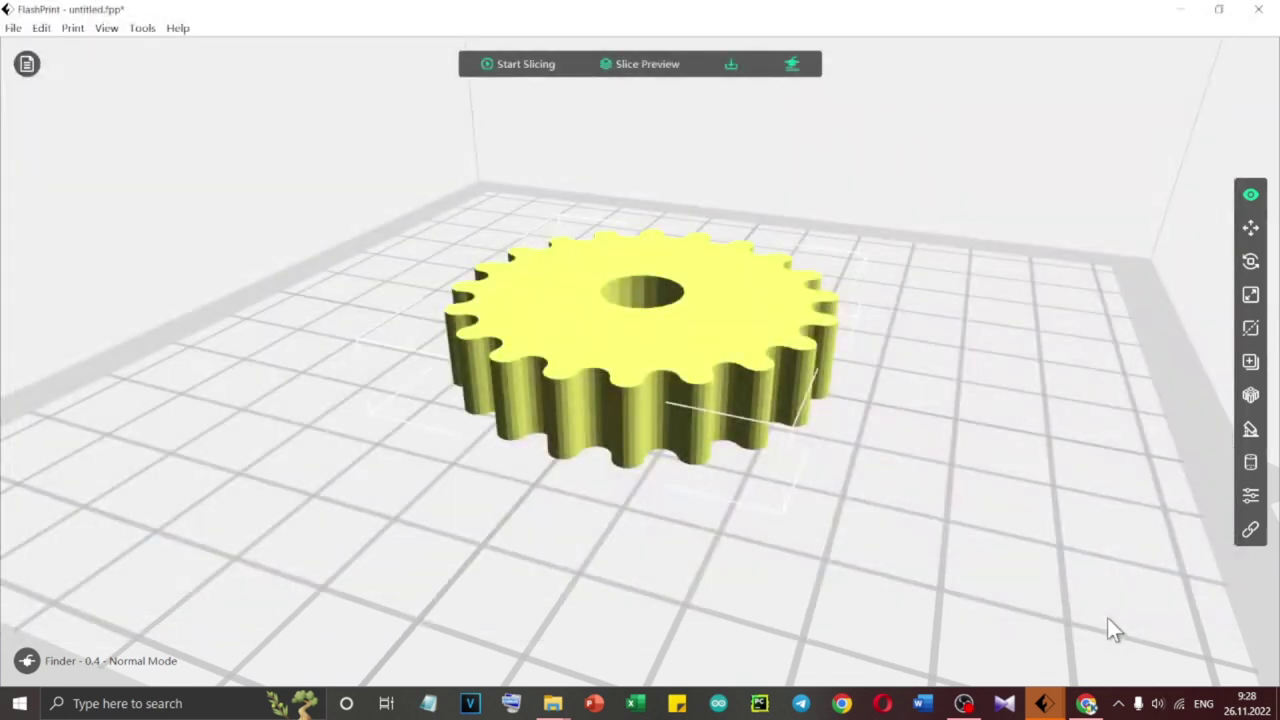
Minimize the main FlashPrint and browser windows, decline the update offered in the other FlashPrint window and close that window
click(1180, 9)
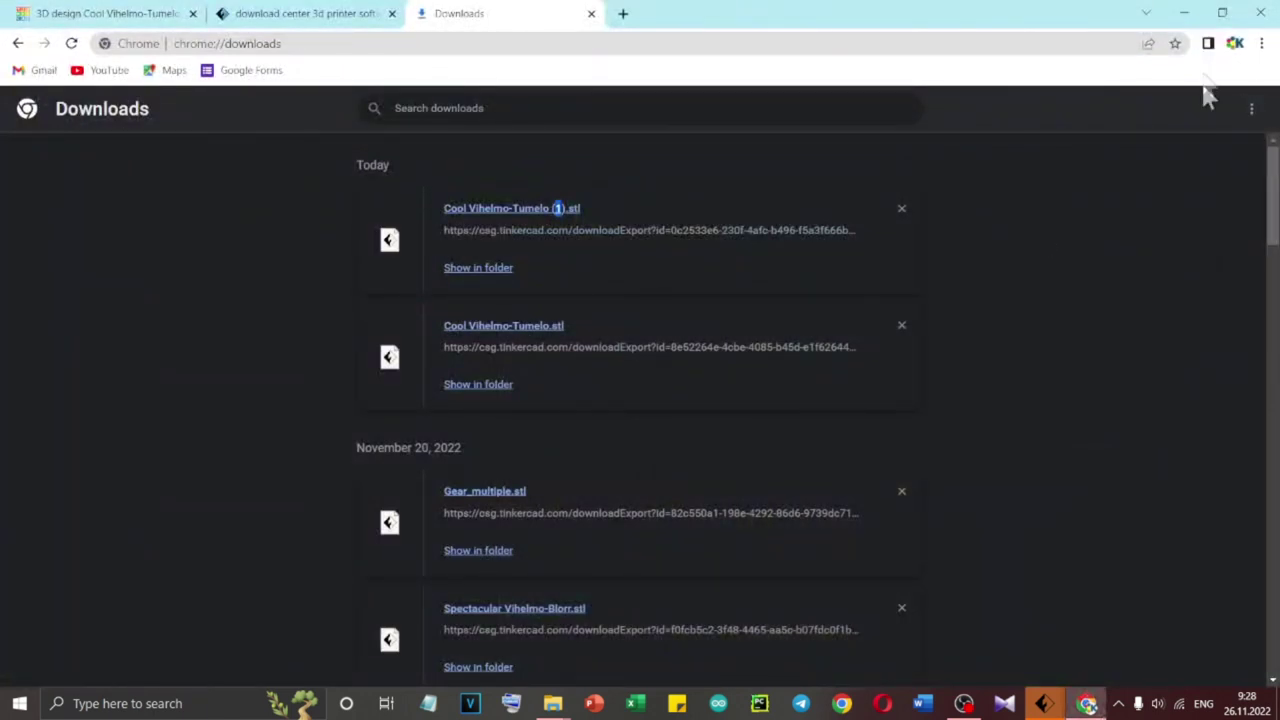
click(1182, 12)
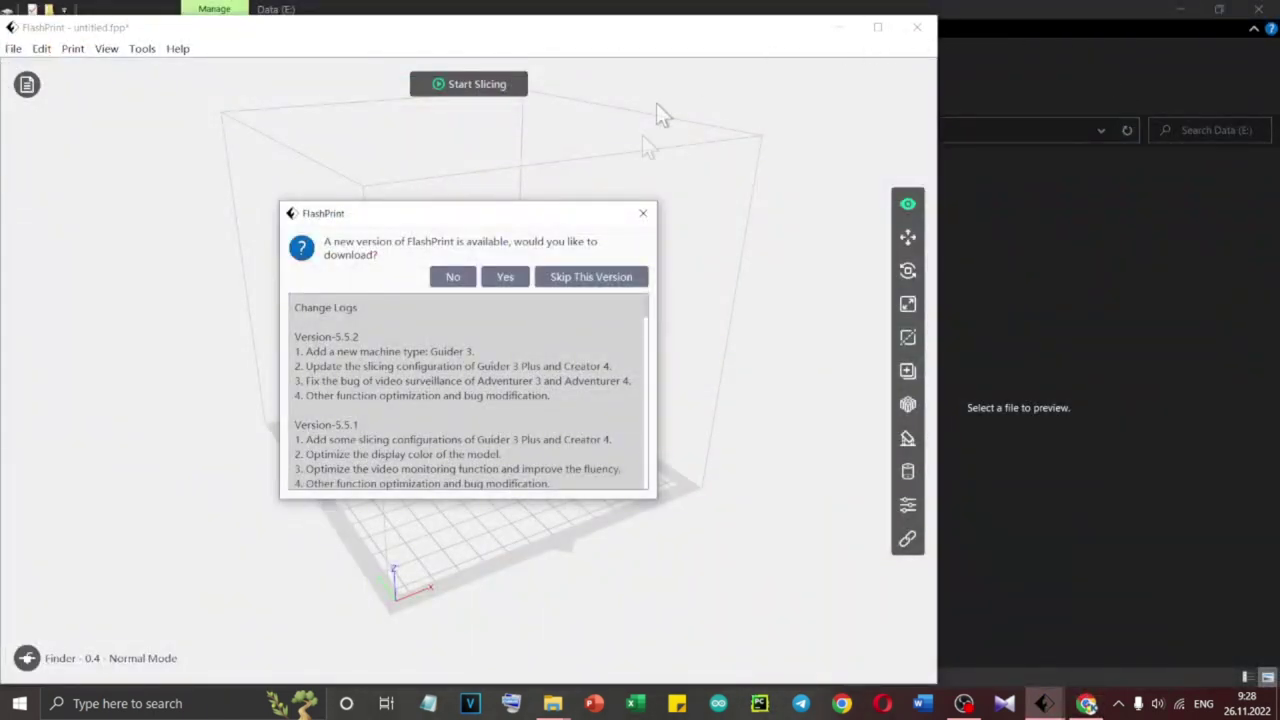
click(462, 277)
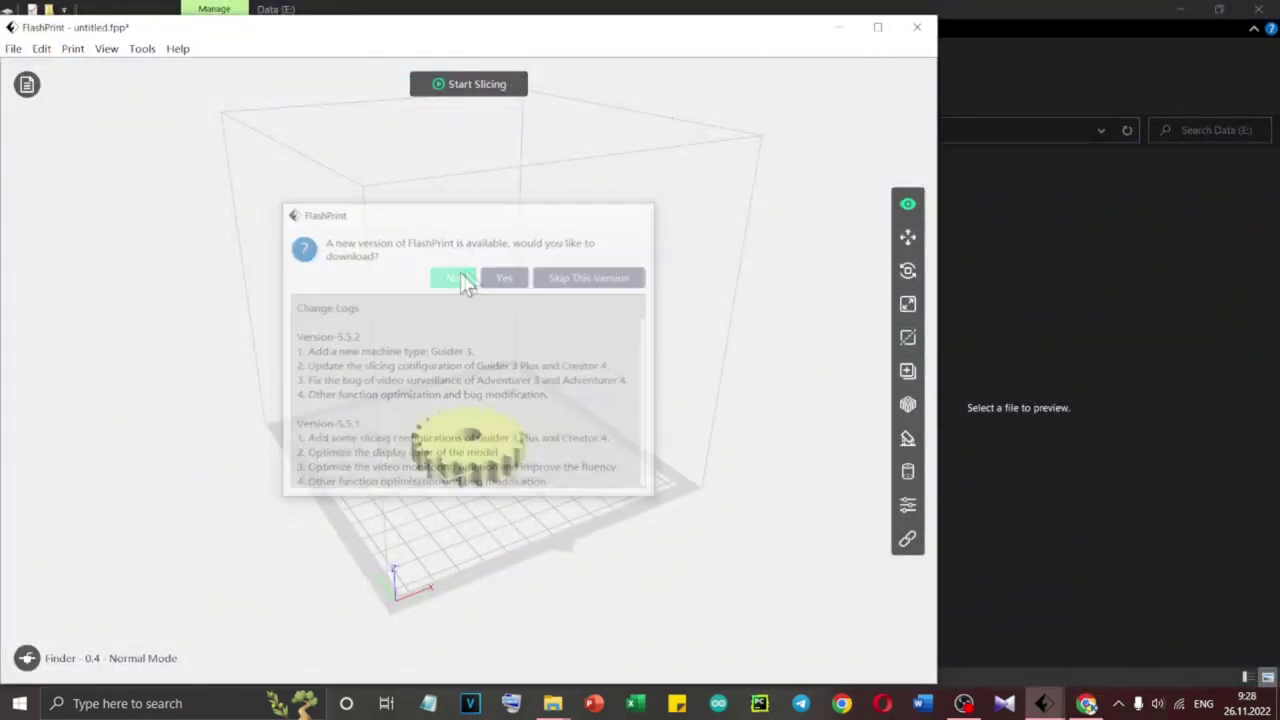
click(922, 35)
click(434, 374)
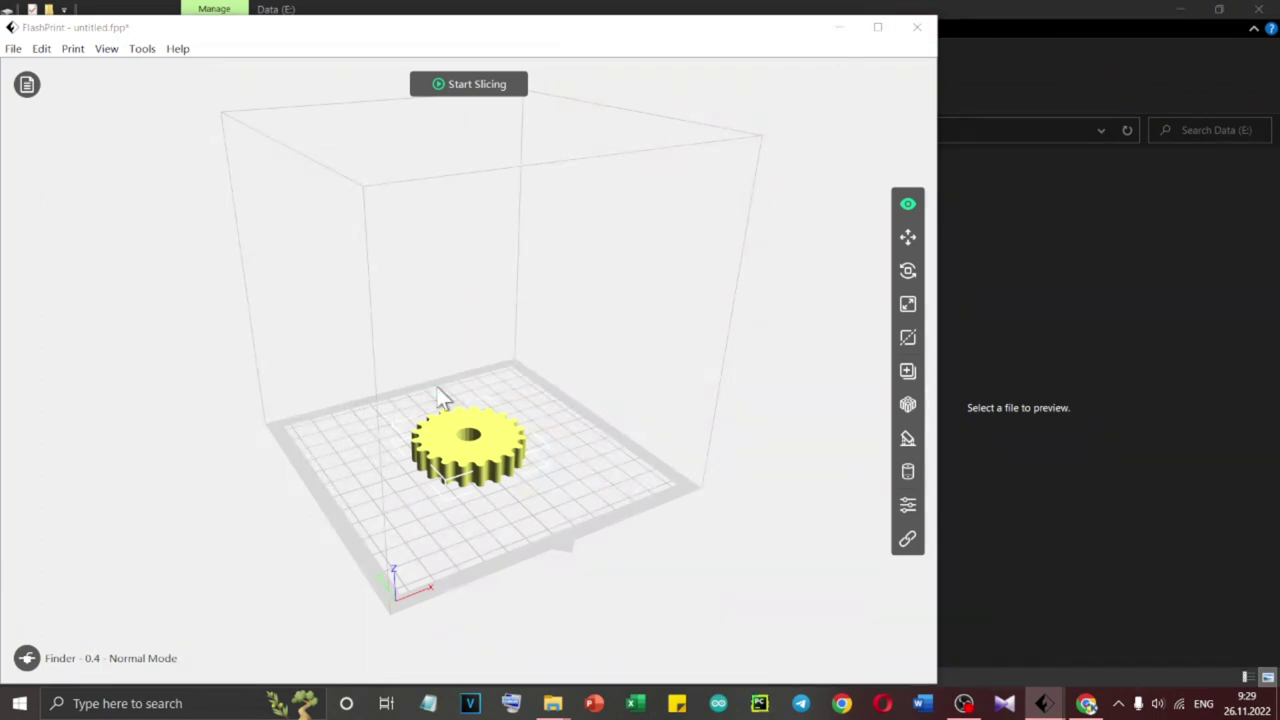
Put away the Data (E:) file window and close FlashPrint, discarding the changes to the untitled project
click(1227, 52)
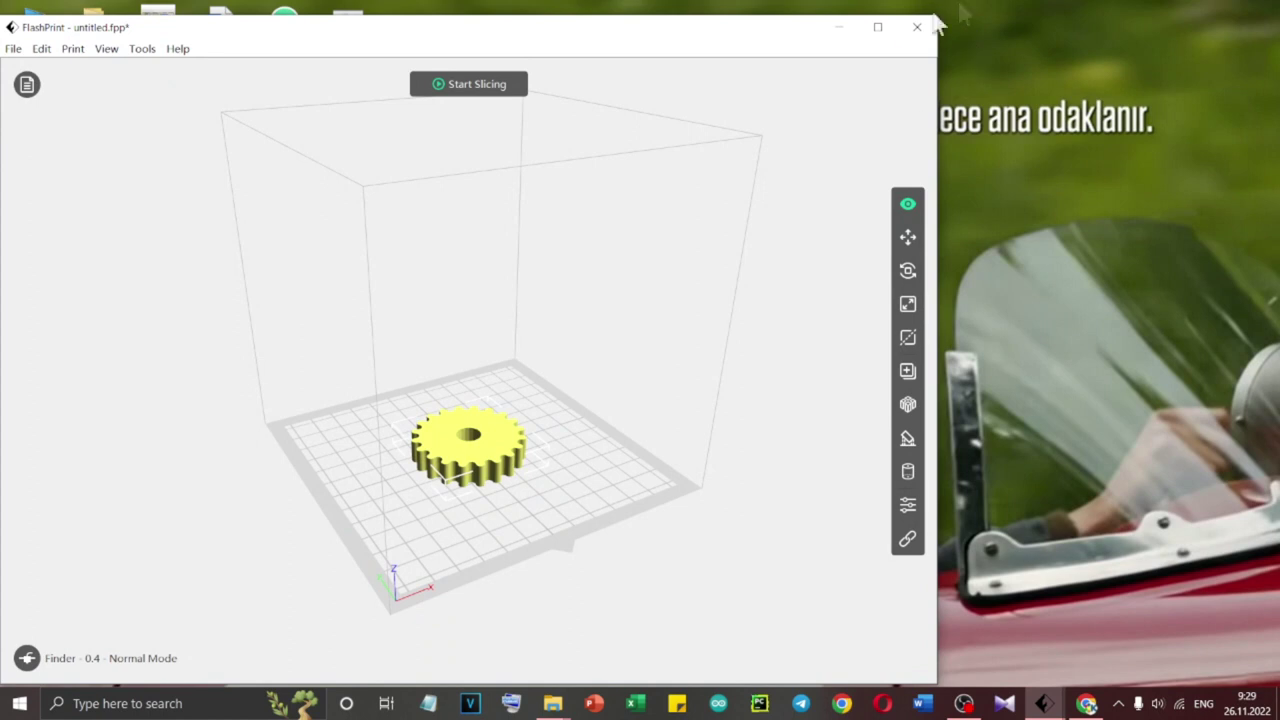
click(917, 27)
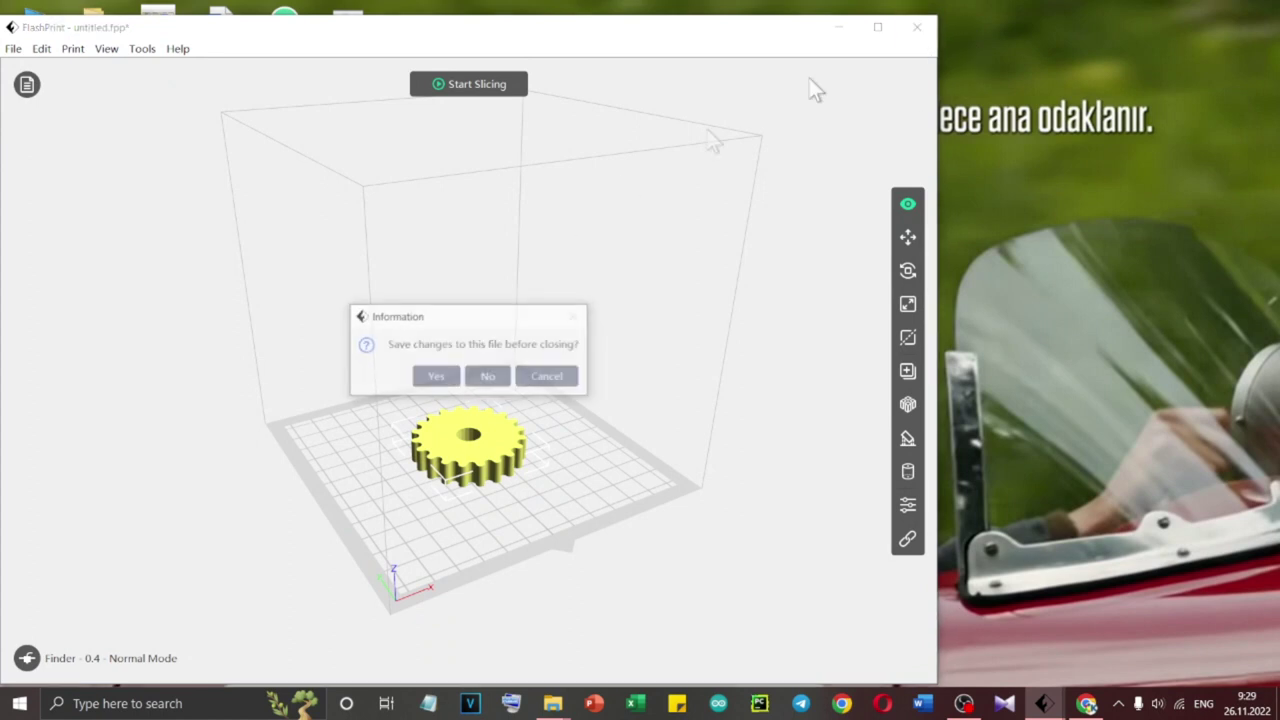
click(487, 376)
Open the removable F: drive from This PC to check the saved Gear.gx file
double_click(31, 35)
click(207, 368)
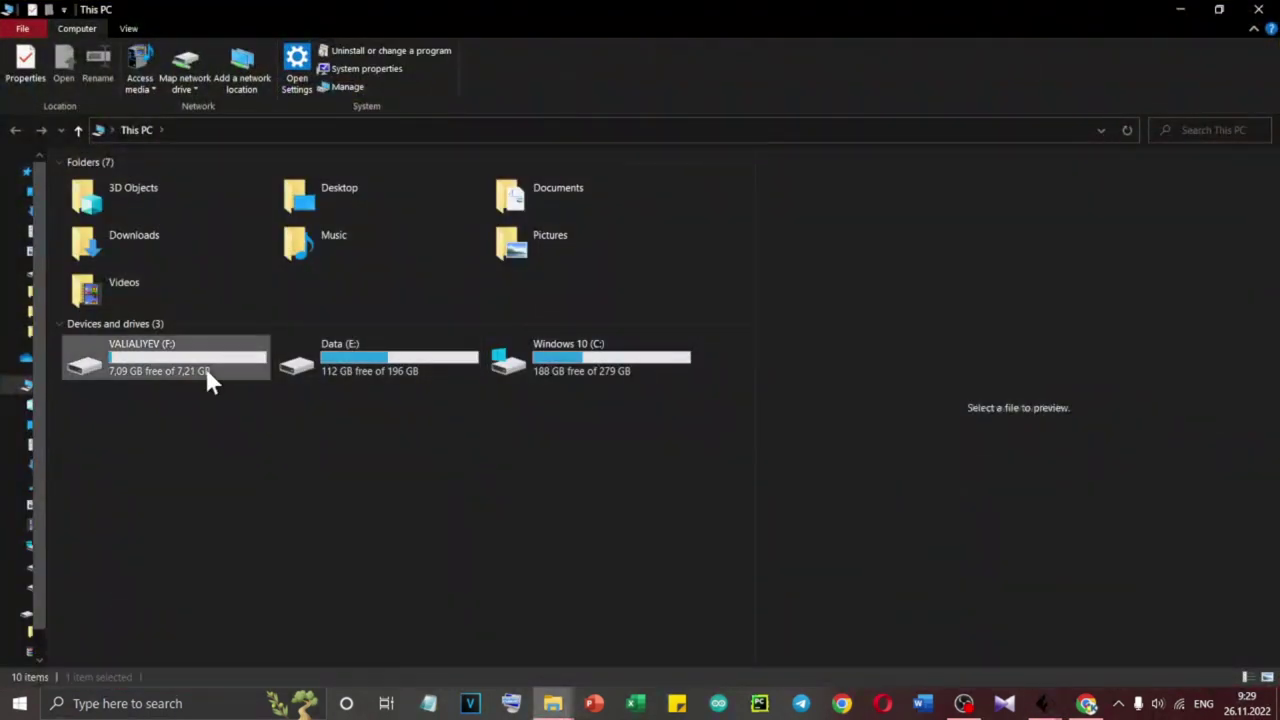
double_click(208, 368)
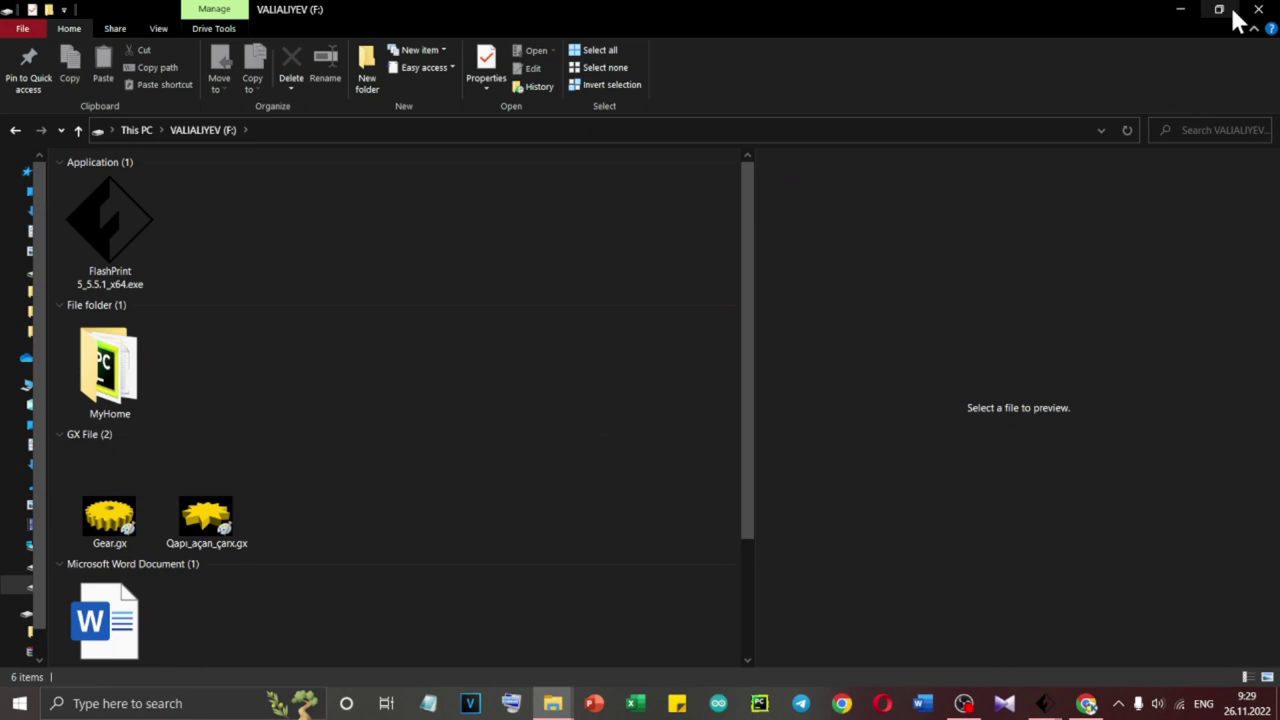
Minimize the F: drive's file window and refresh the desktop
click(1180, 10)
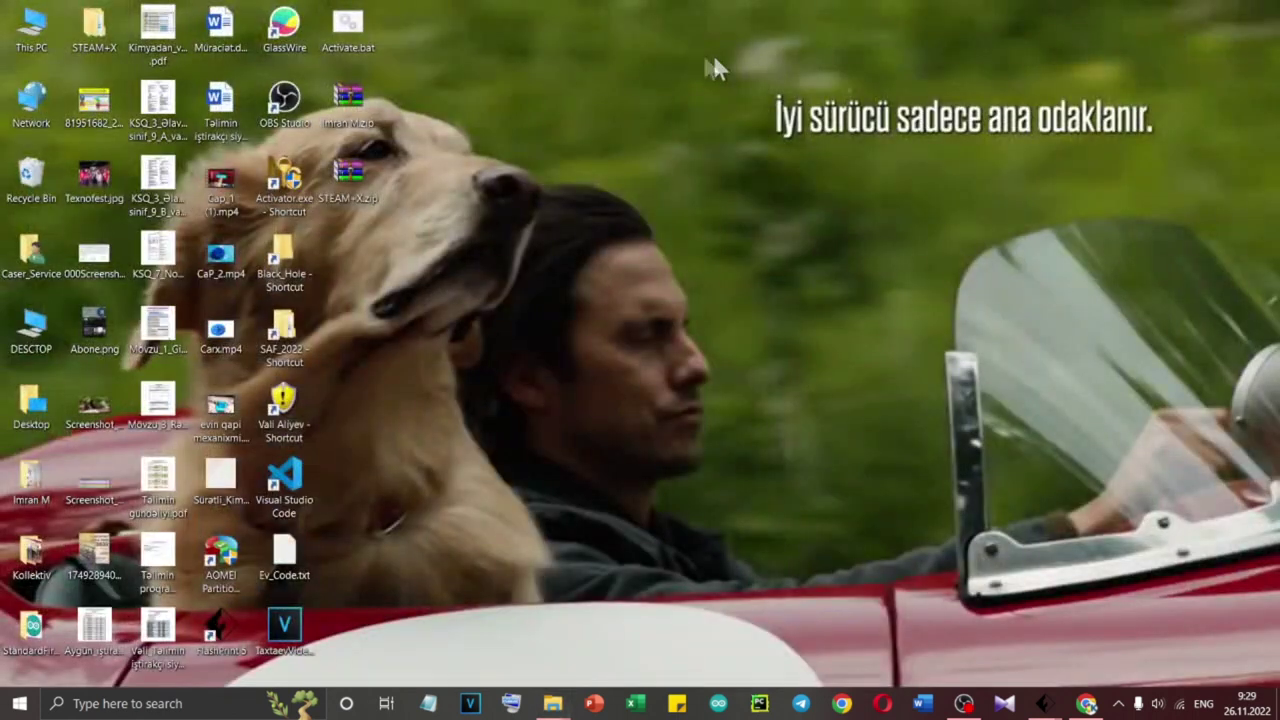
right_click(622, 119)
click(690, 166)
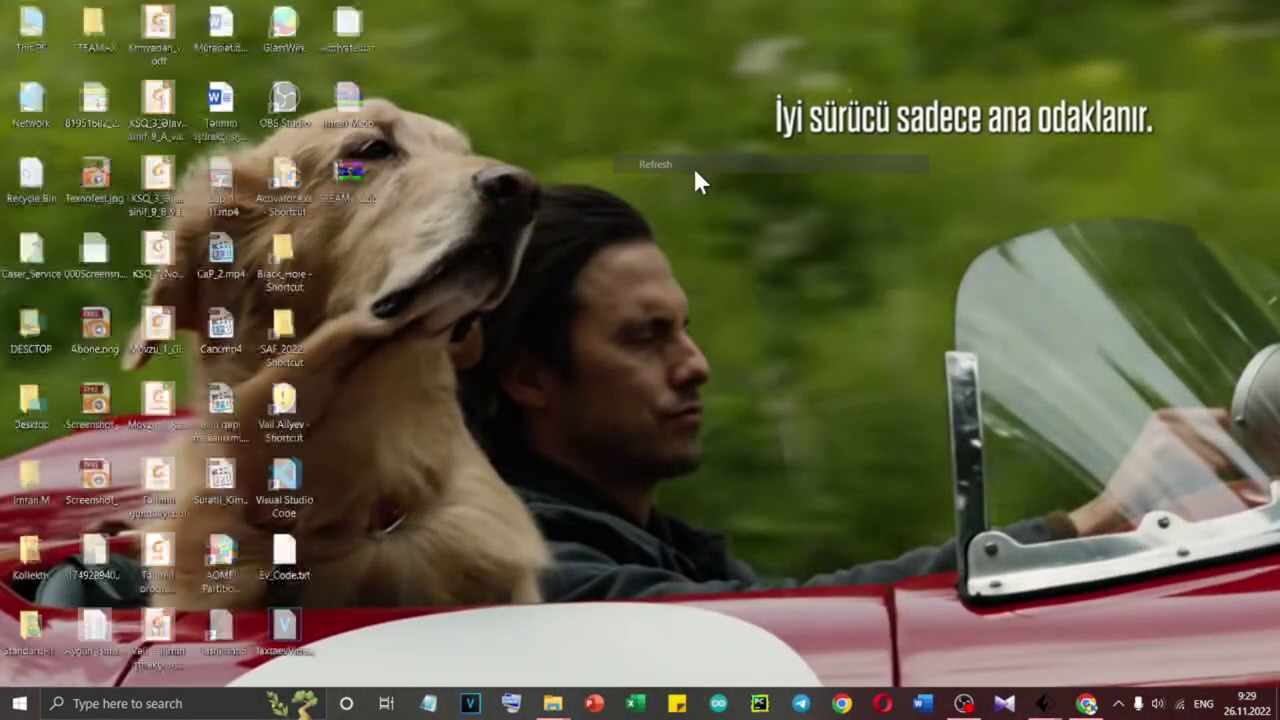